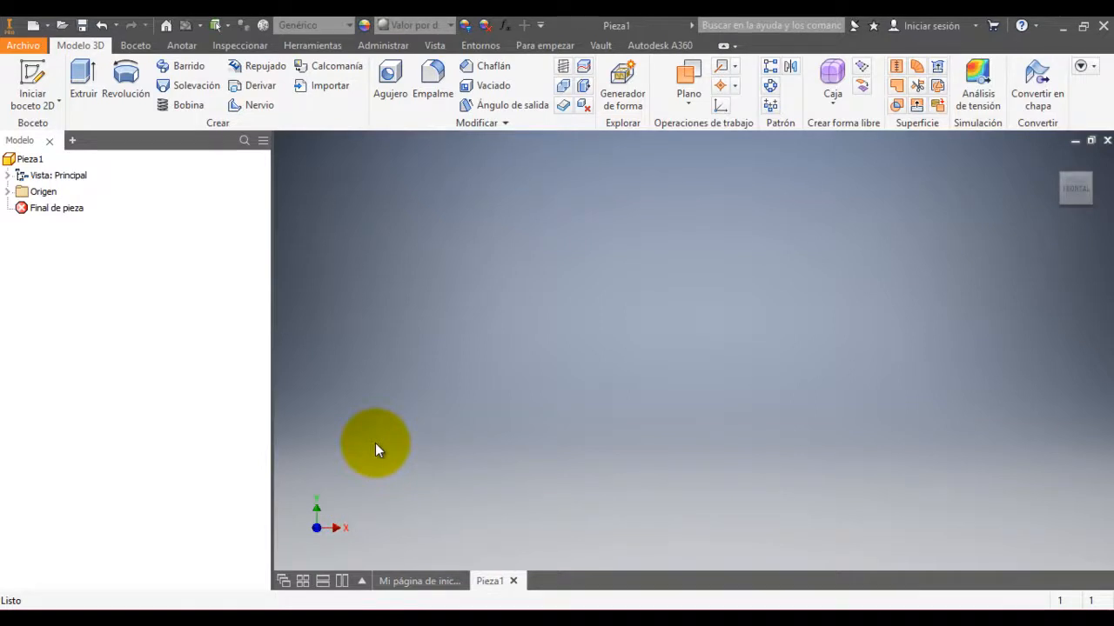
Step: Switch to Adobe Acrobat Reader and browse the three-way ball valve PDF to the dimensioned Cuerpo drawing on page 5
click(293, 625)
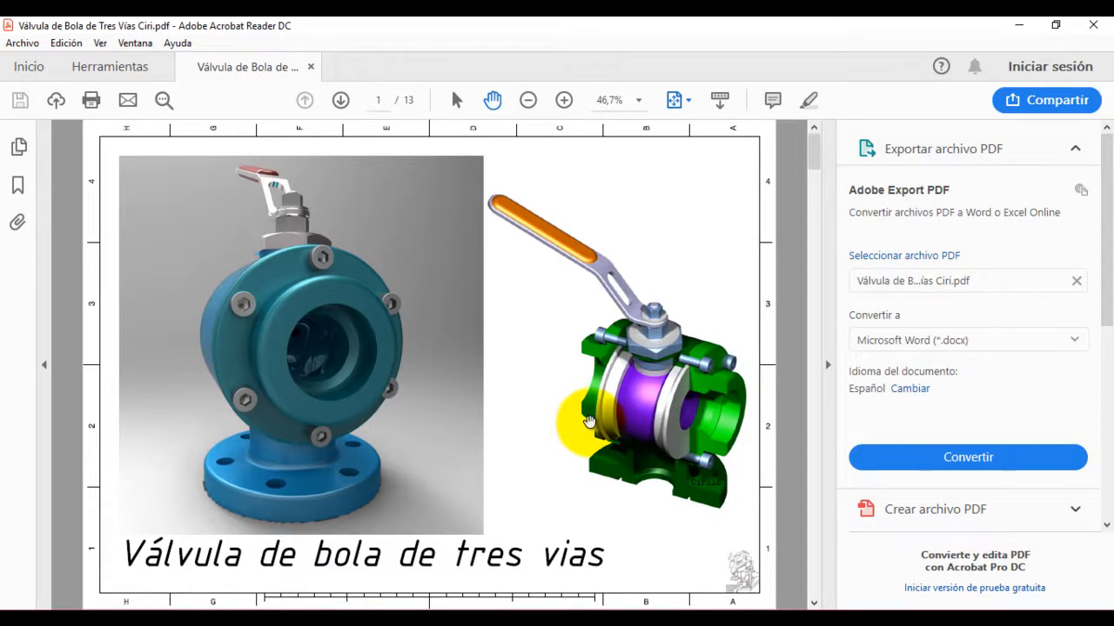
click(813, 603)
click(813, 604)
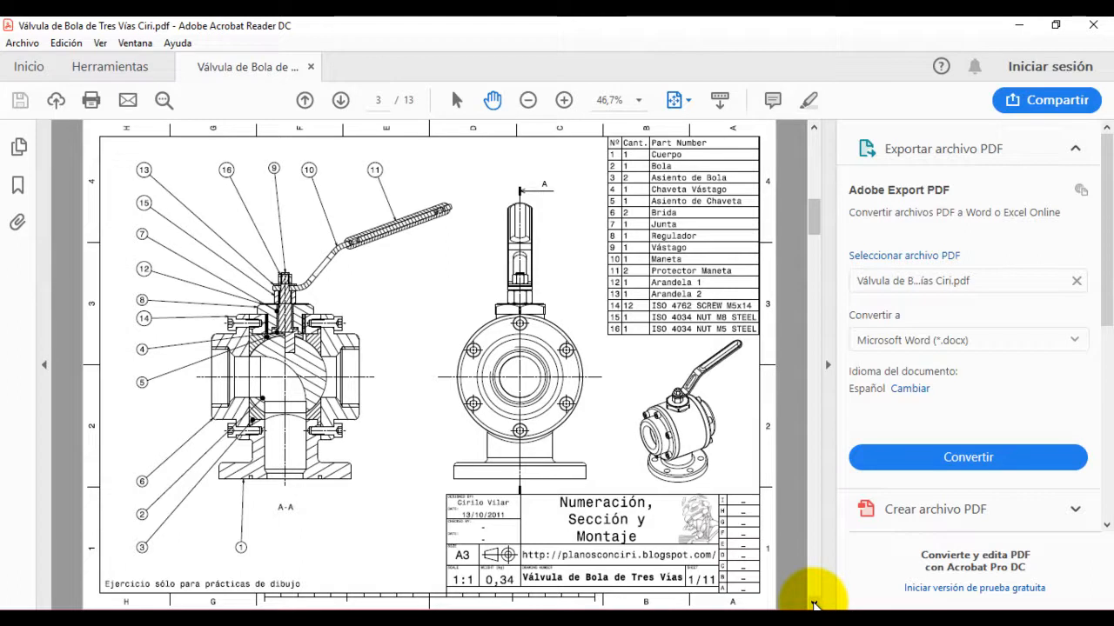
click(814, 604)
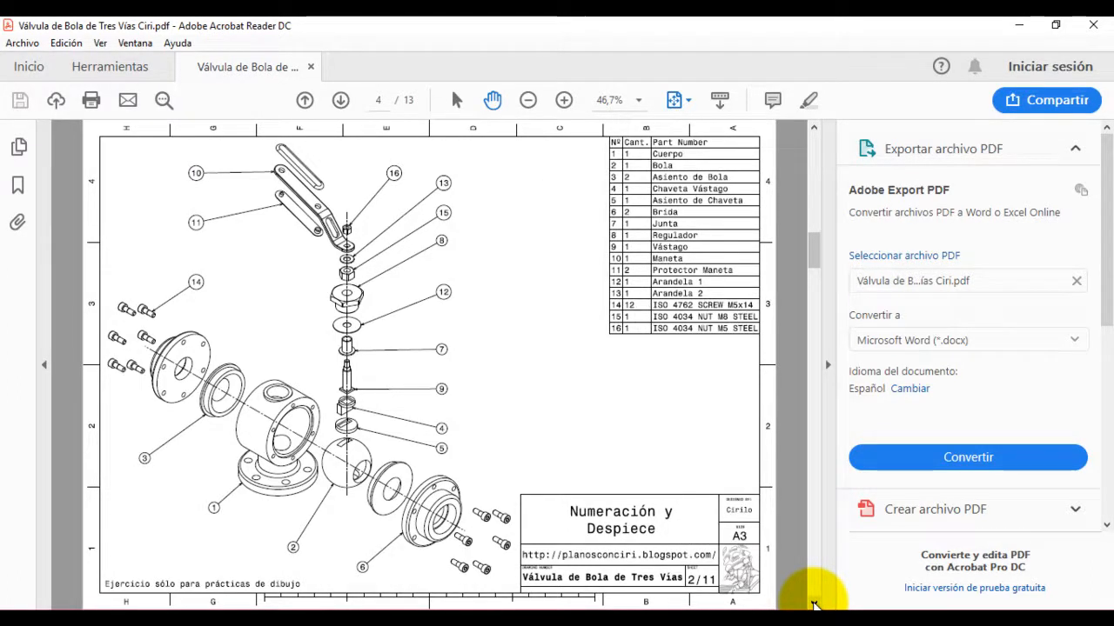
click(814, 604)
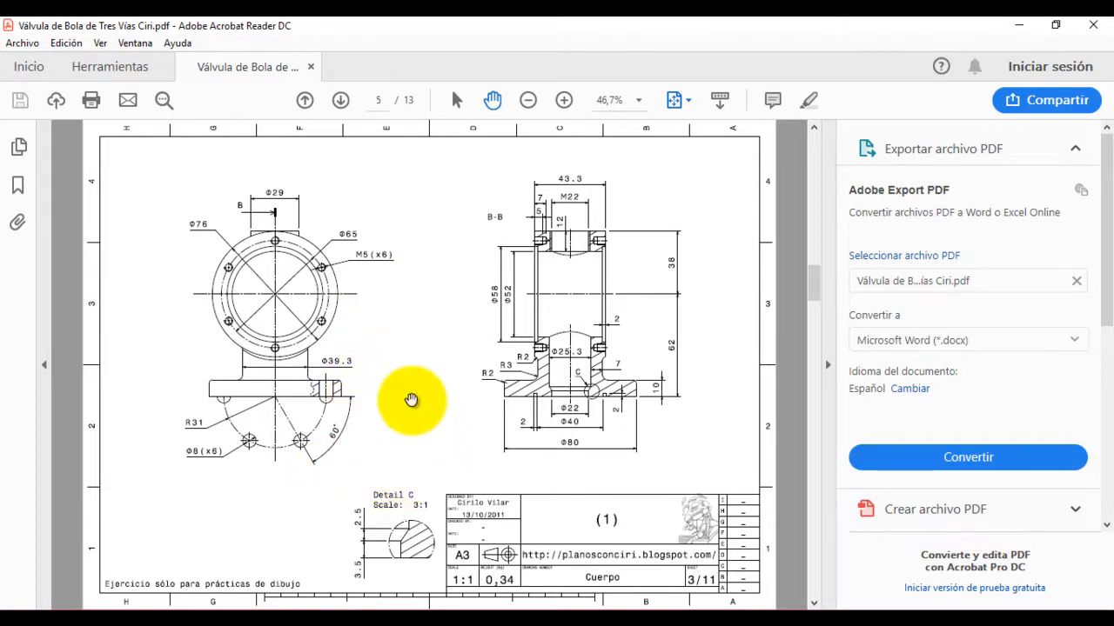
Step: Return to Inventor and, in a new 2D sketch on the XY plane, draw a circle about 32 mm in diameter centred on the origin
click(338, 623)
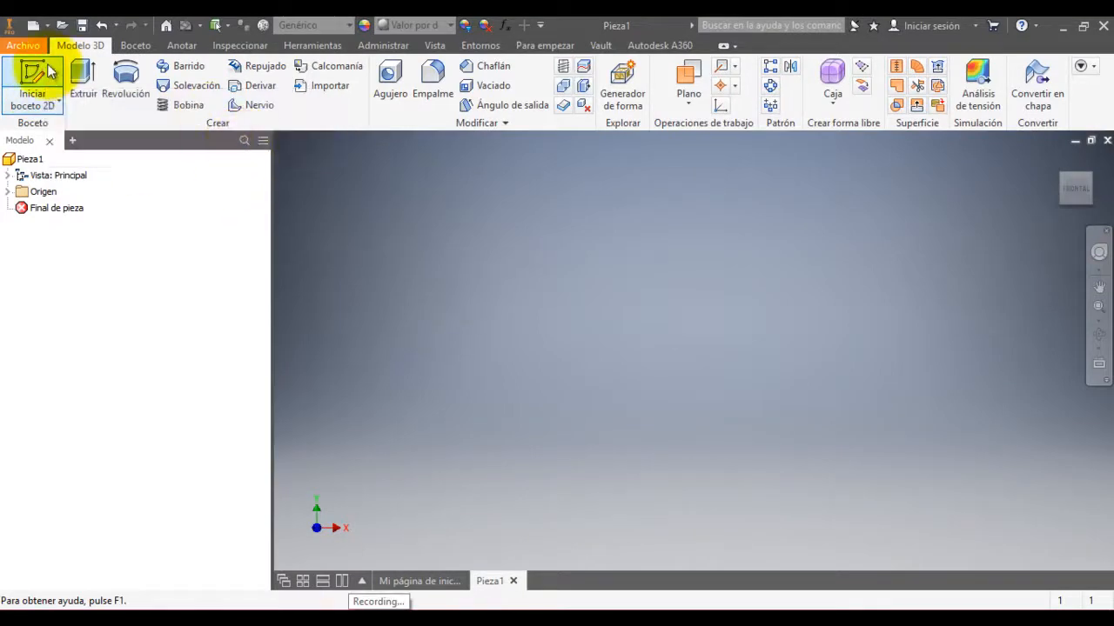
click(48, 72)
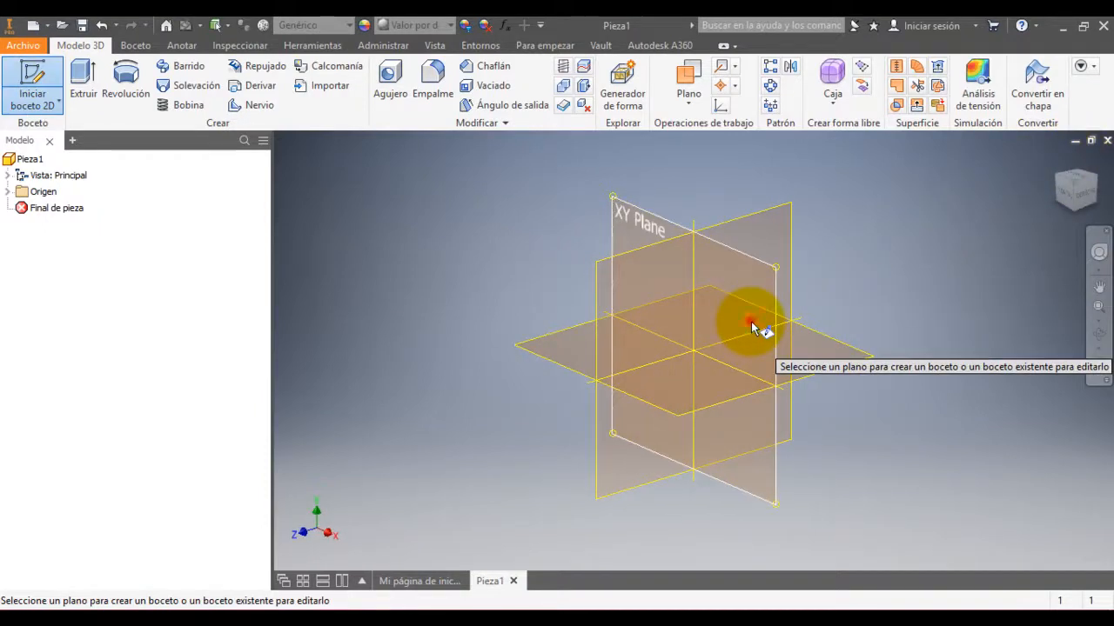
click(751, 321)
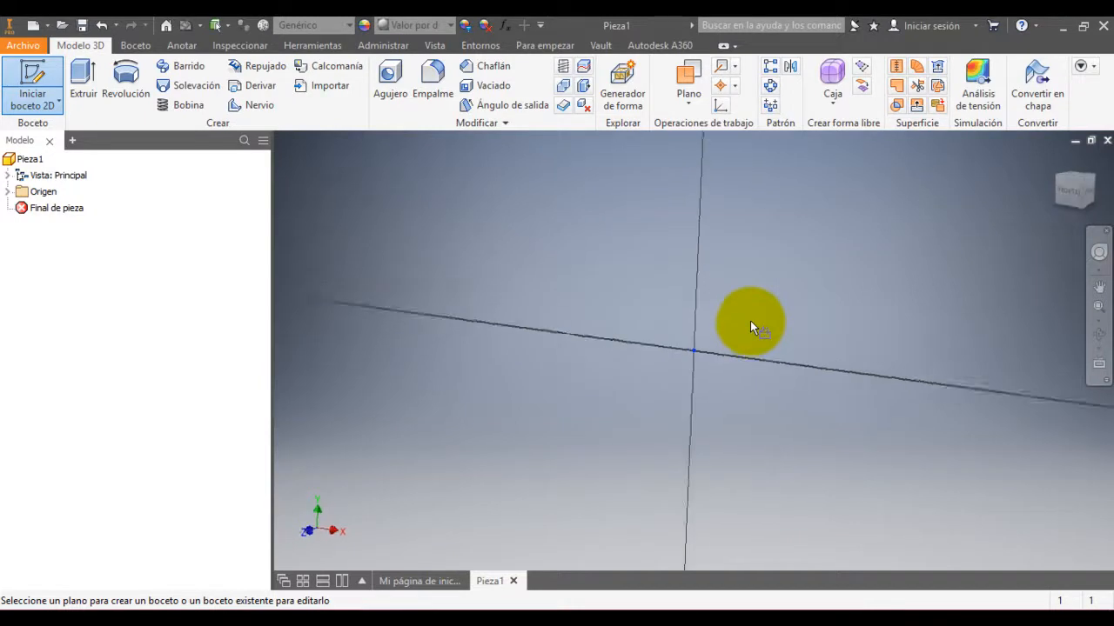
click(130, 80)
click(692, 351)
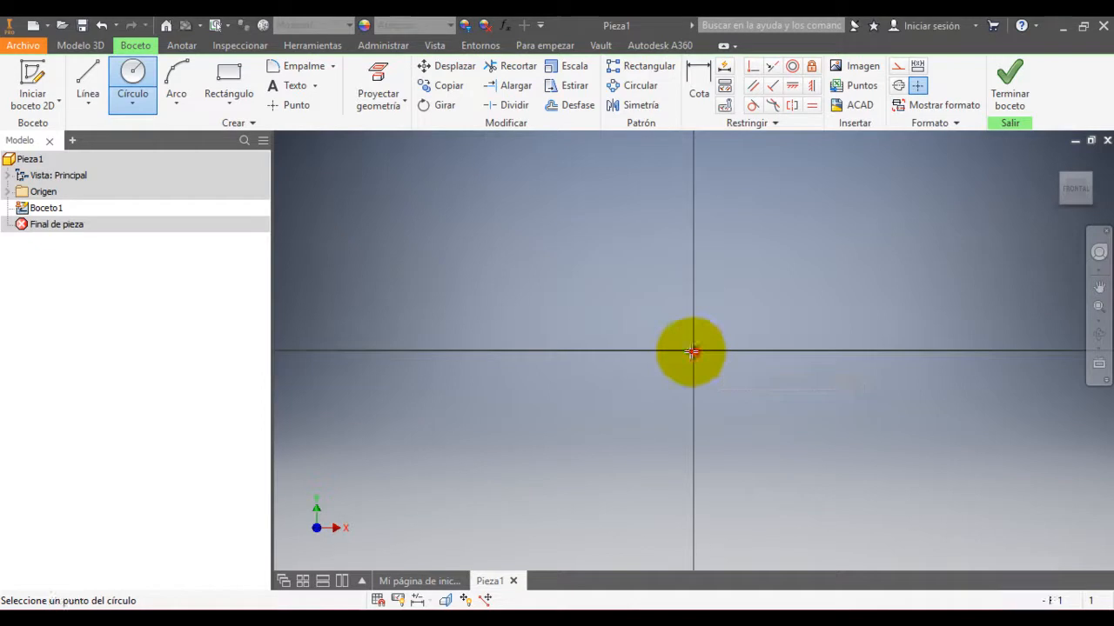
click(489, 351)
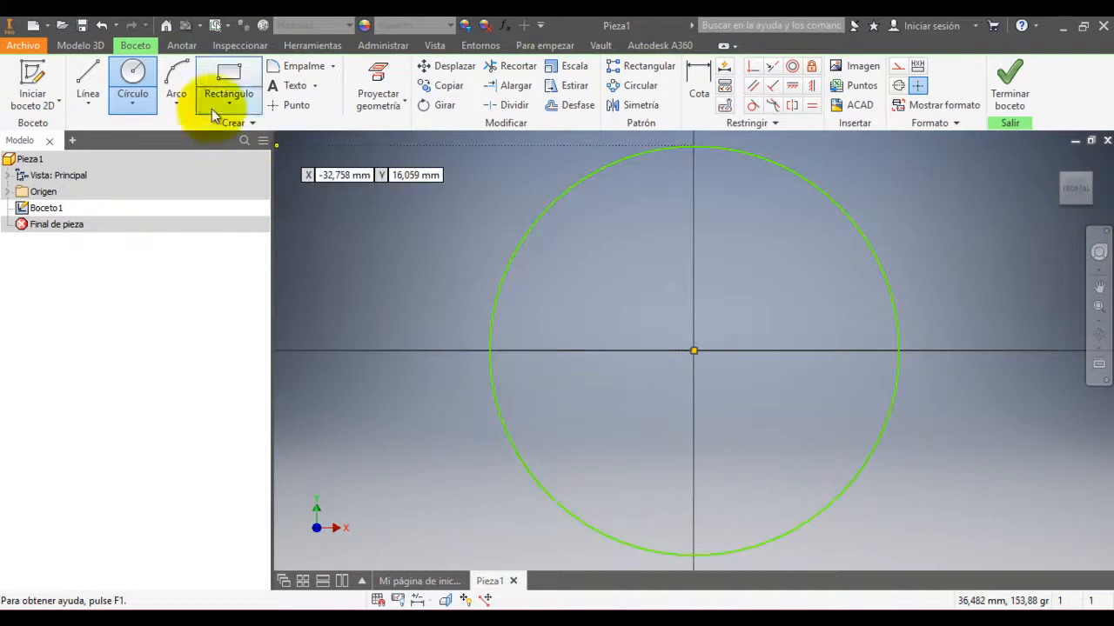
Step: Dimension the circle's diameter to 76 mm
click(696, 87)
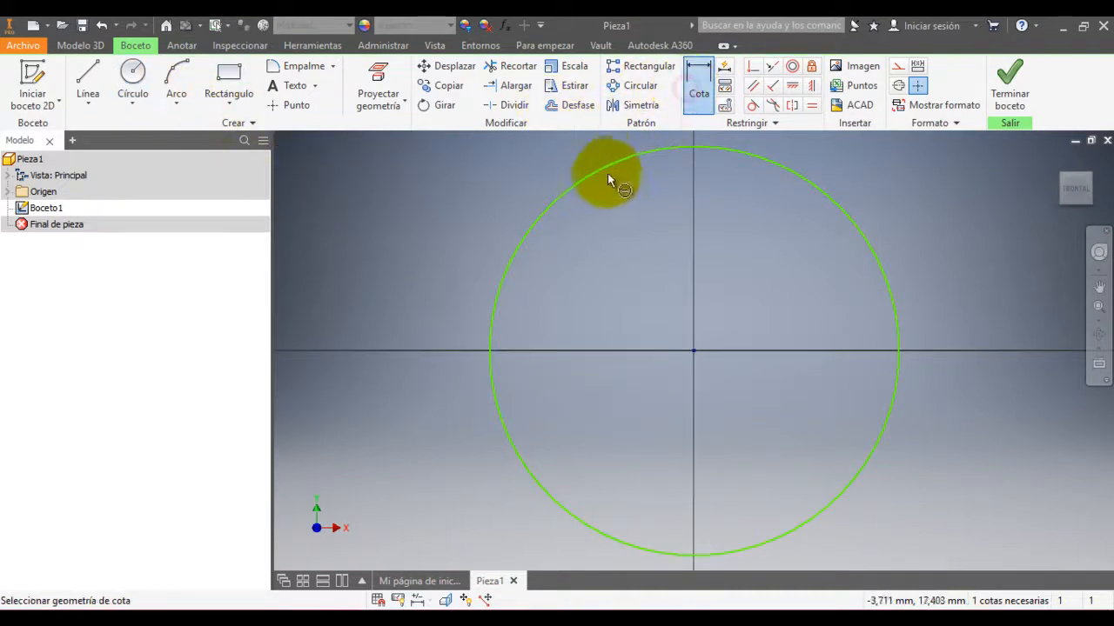
click(593, 180)
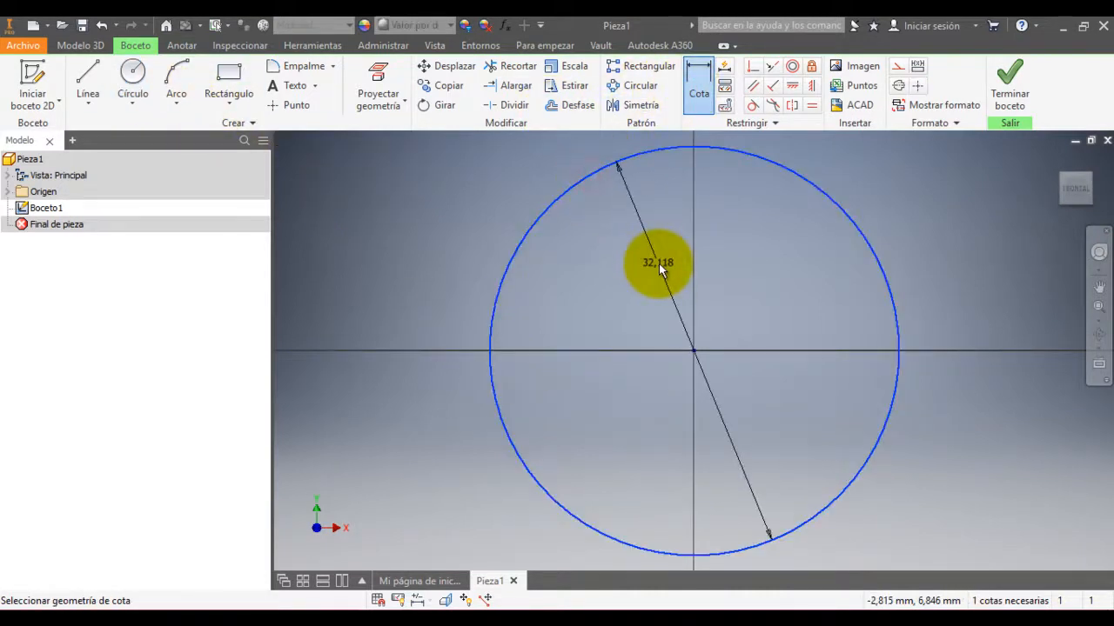
click(658, 263)
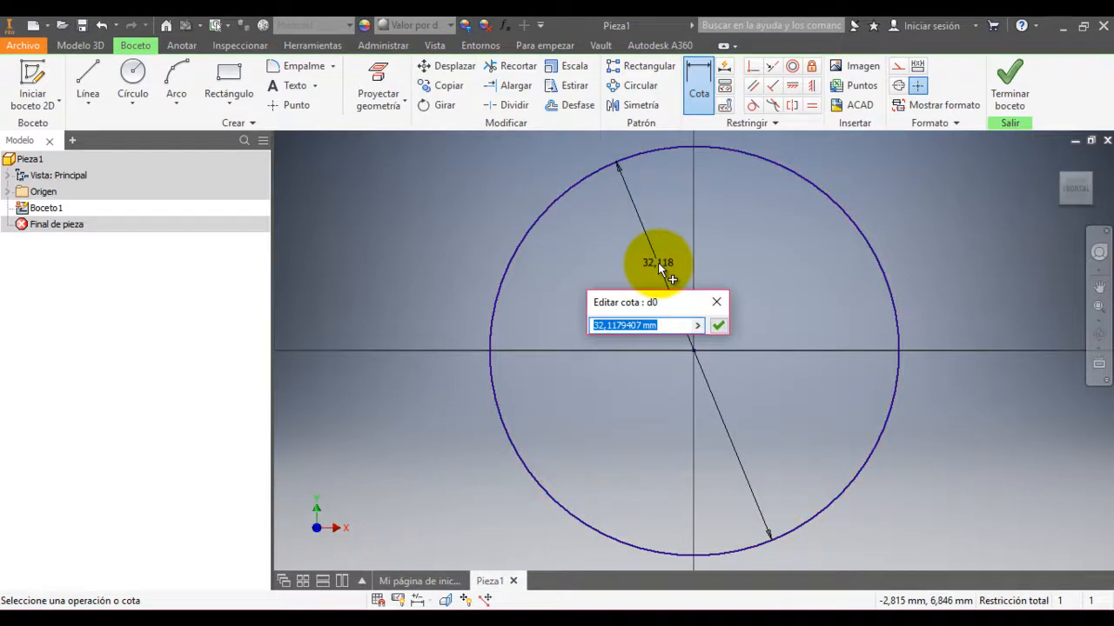
text(76)
key(Return)
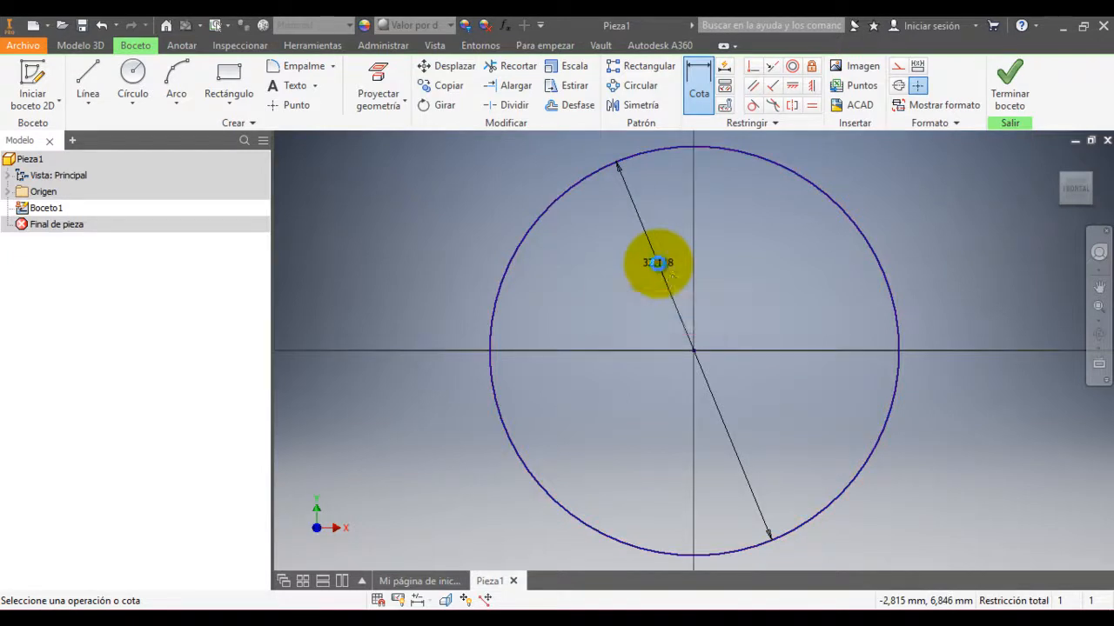
click(1068, 190)
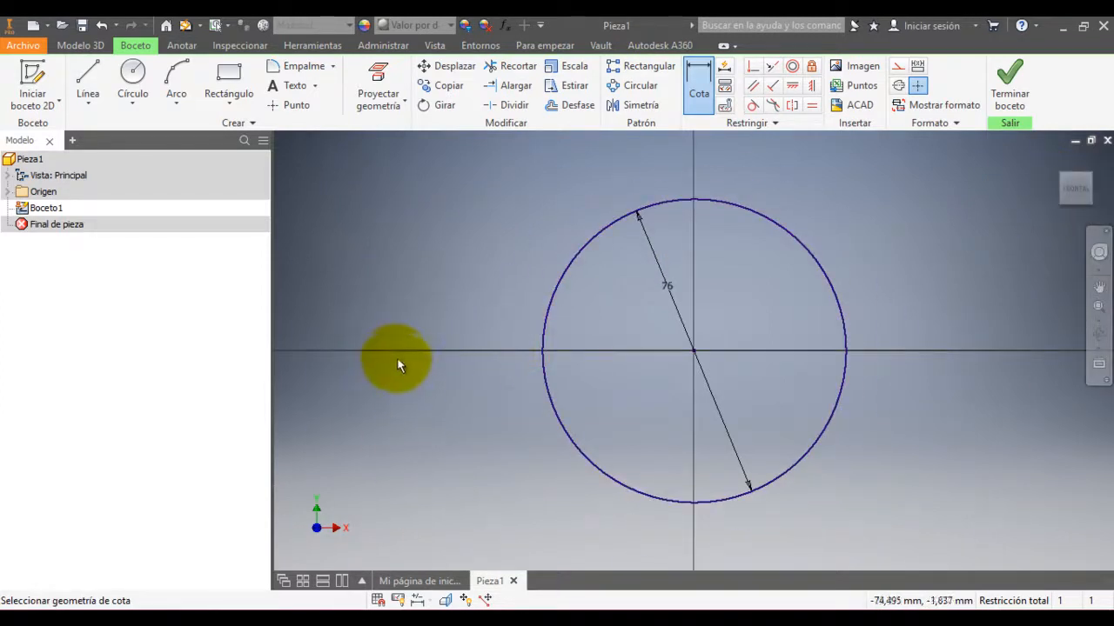
Step: Consult the bore dimensions in the PDF drawing, and sketch a concentric inner circle about 48 mm in diameter in Inventor
click(287, 609)
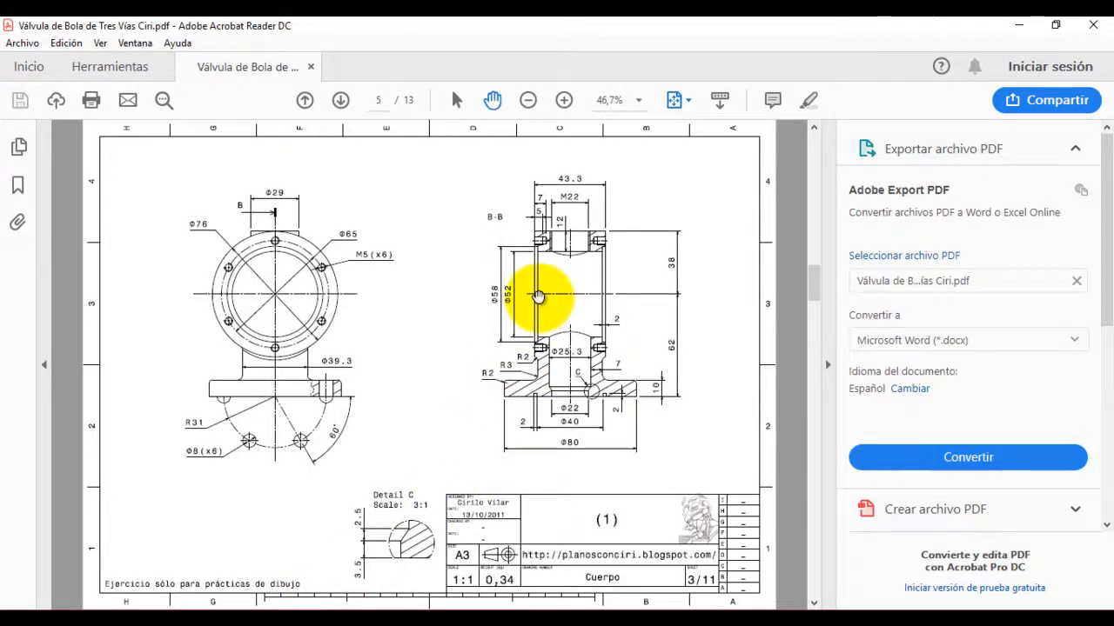
click(339, 609)
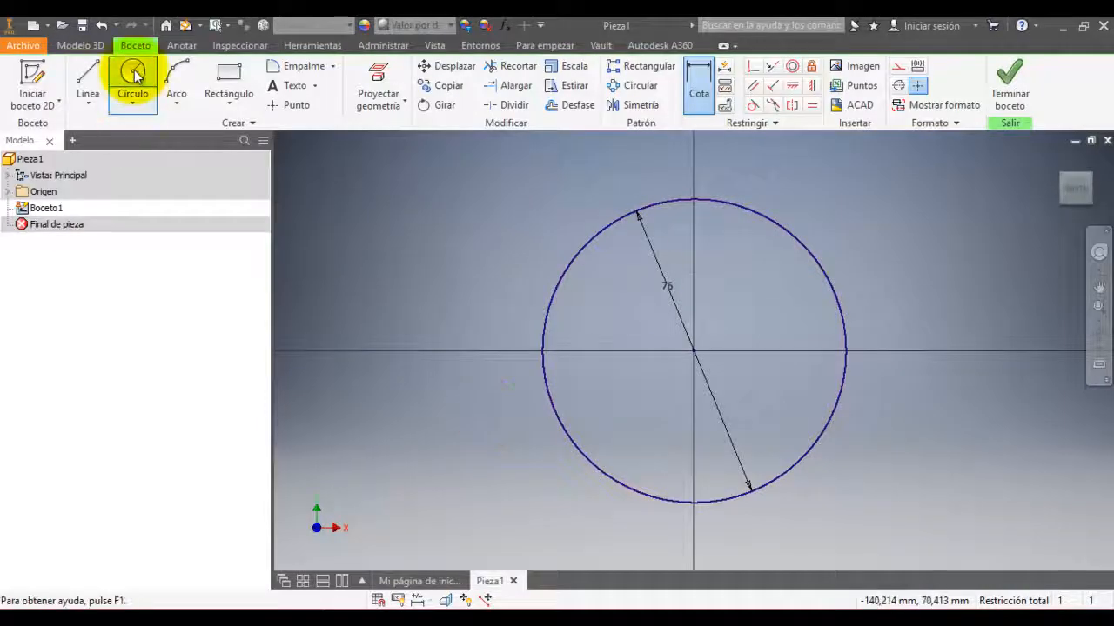
click(132, 76)
click(694, 350)
click(604, 308)
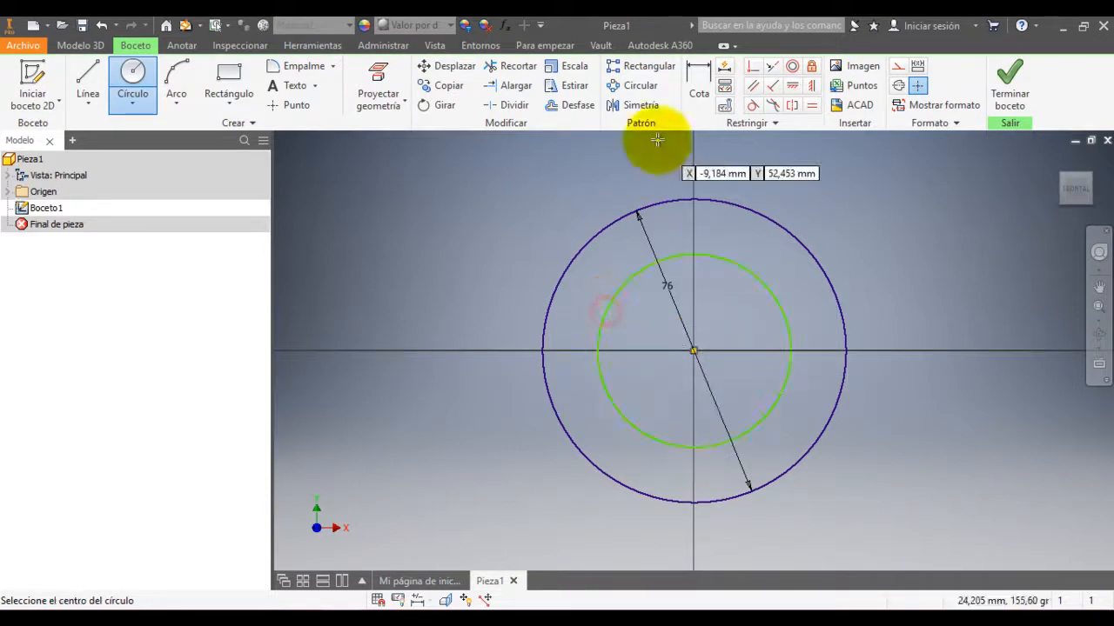
Step: Dimension the inner circle's diameter to 52 mm and finish the sketch
click(701, 96)
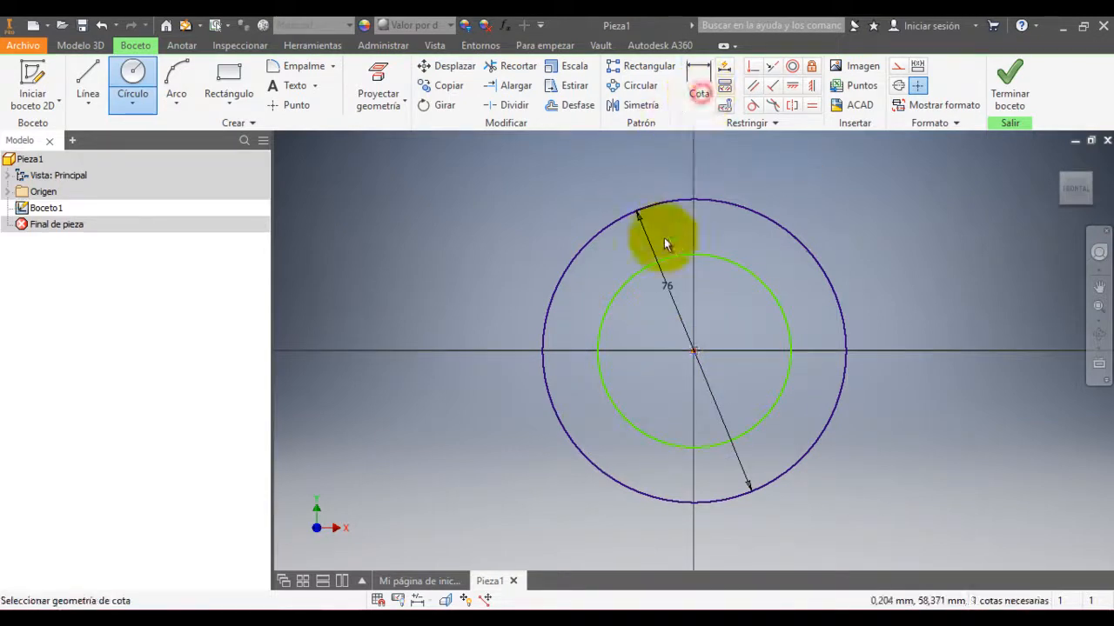
click(631, 286)
click(660, 319)
text(52)
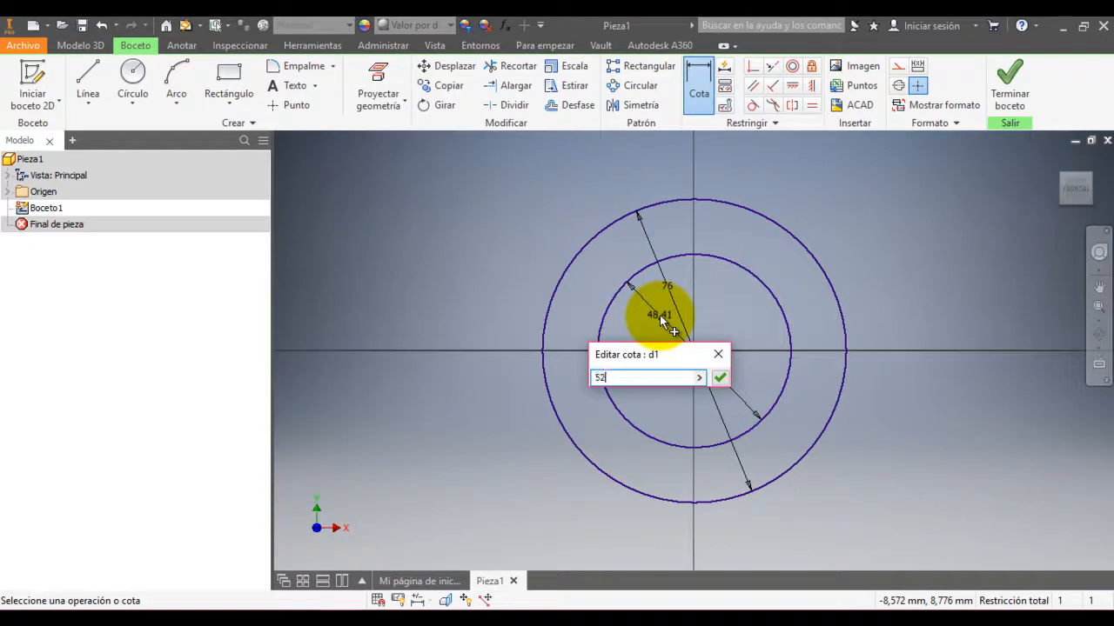
key(Return)
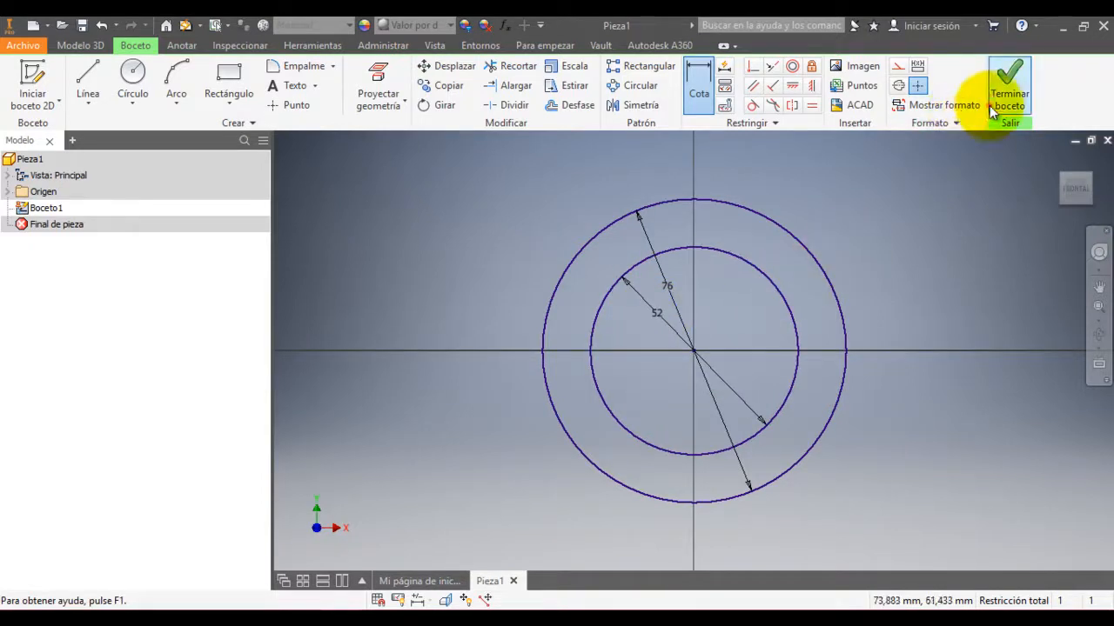
click(989, 105)
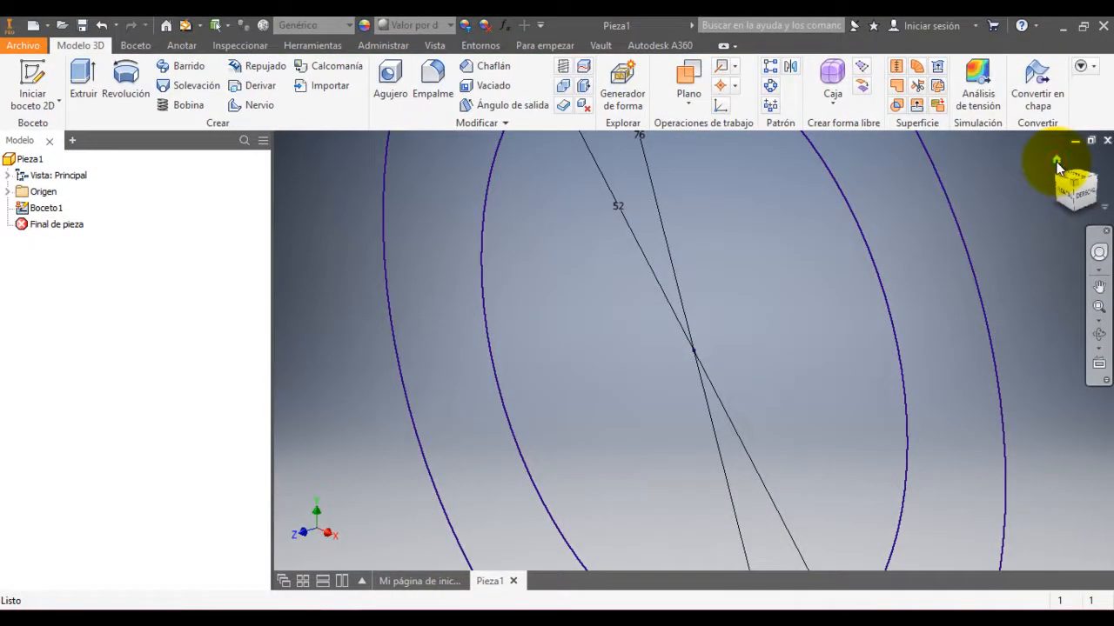
Step: Extrude the ring profile between the two circles symmetrically by 43.3 mm, taking the width from the PDF drawing
click(1056, 162)
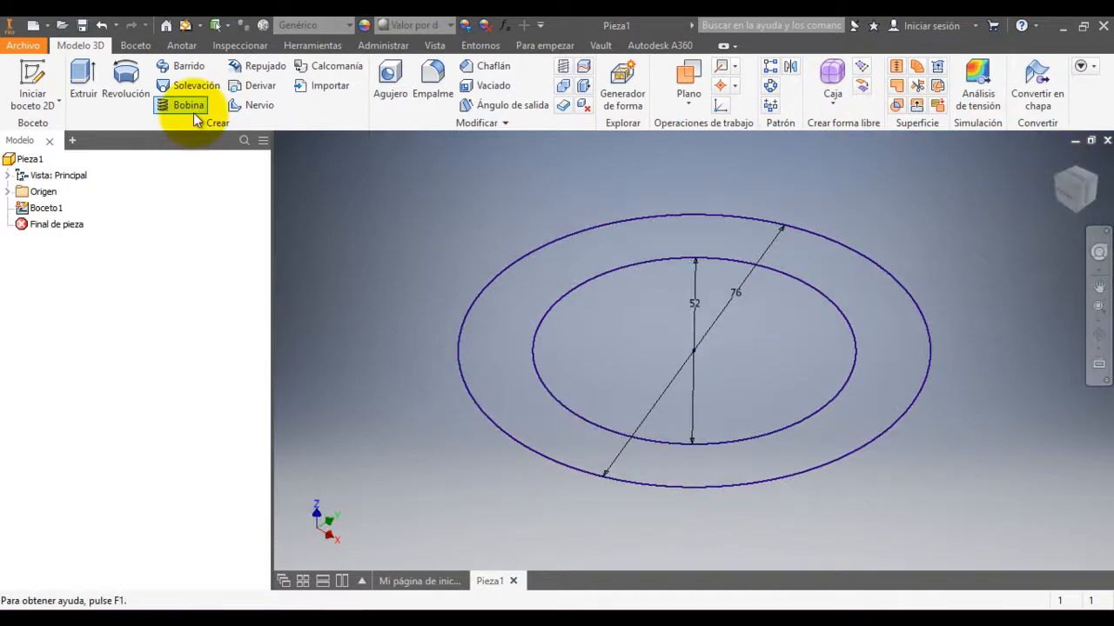
click(84, 82)
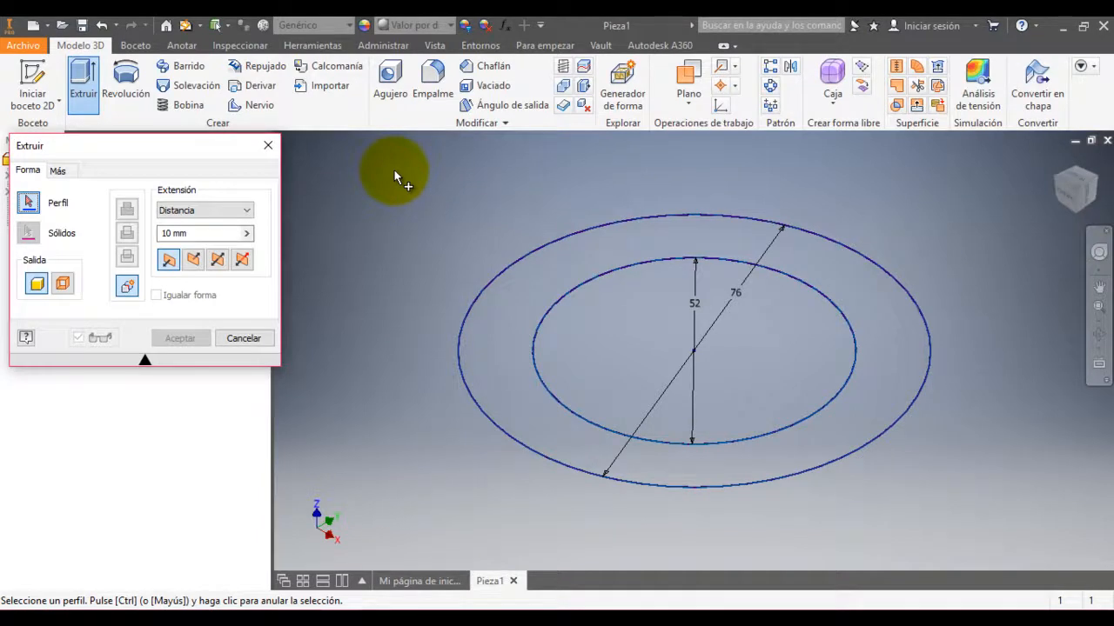
click(216, 260)
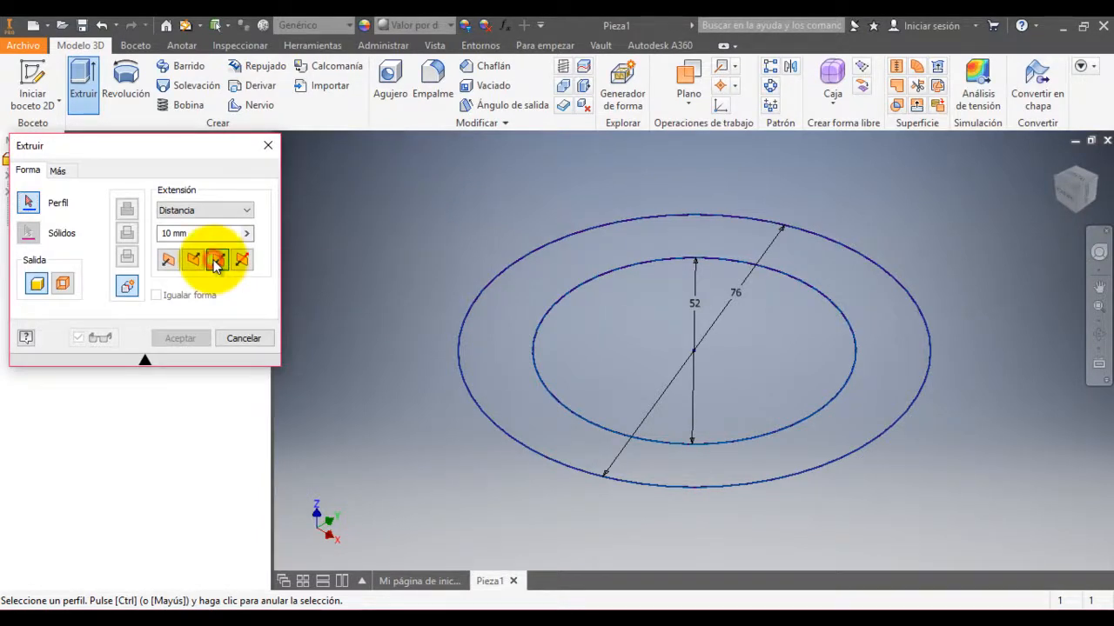
click(483, 316)
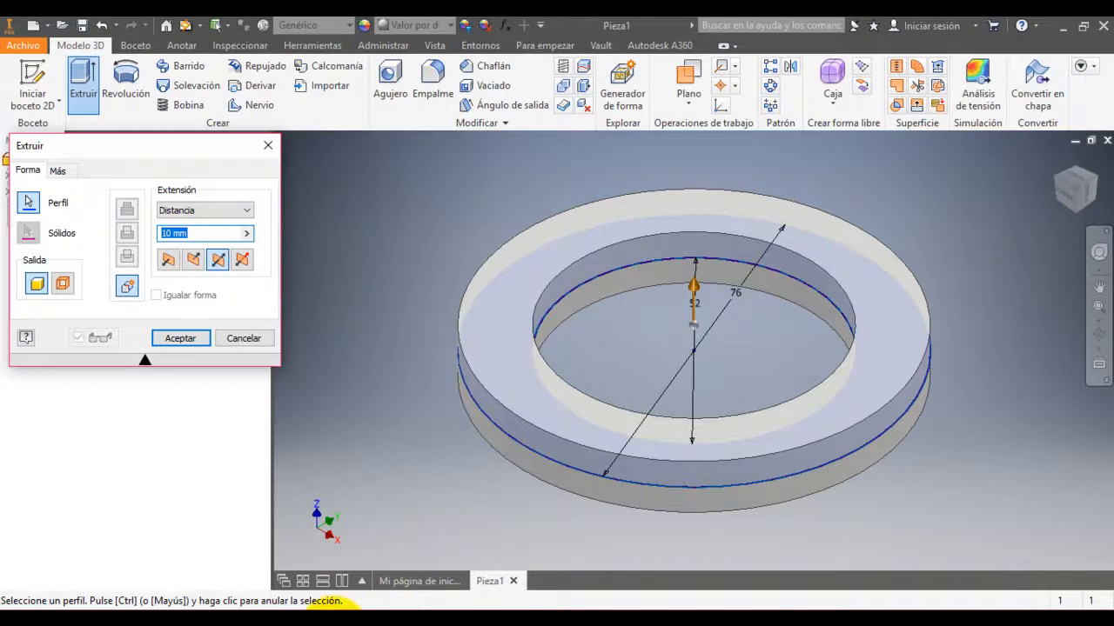
click(301, 624)
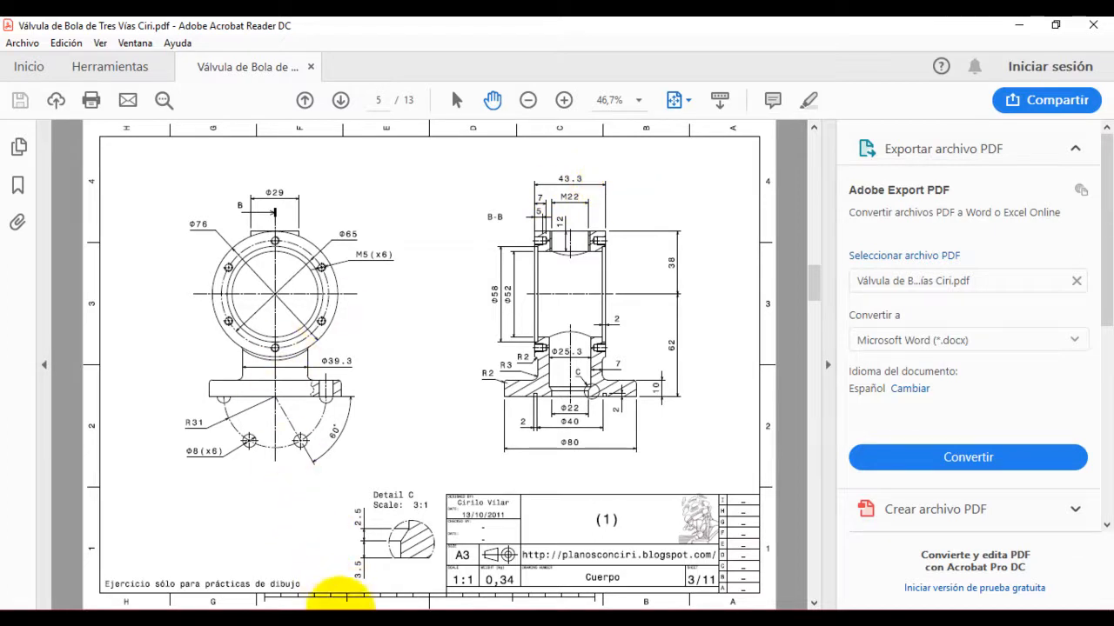
click(350, 607)
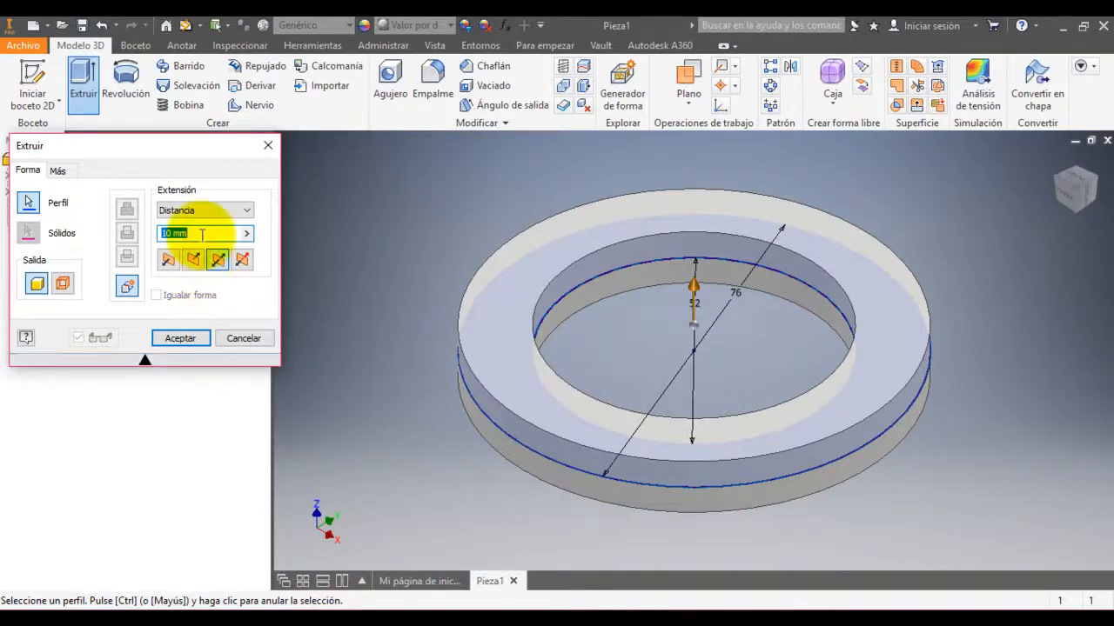
text(43.3mm)
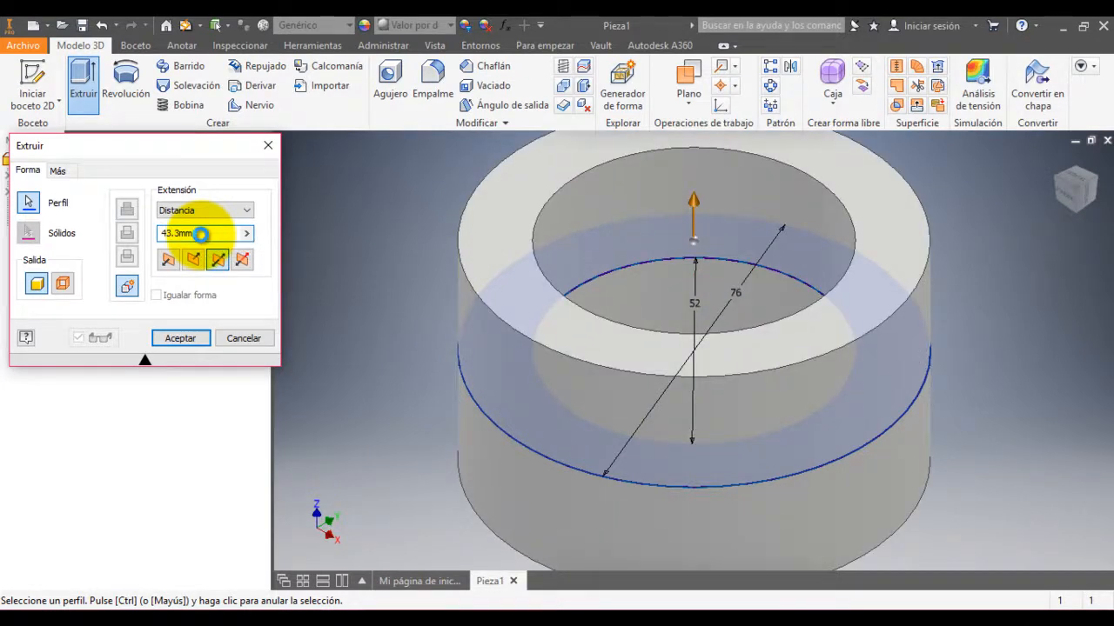
key(Return)
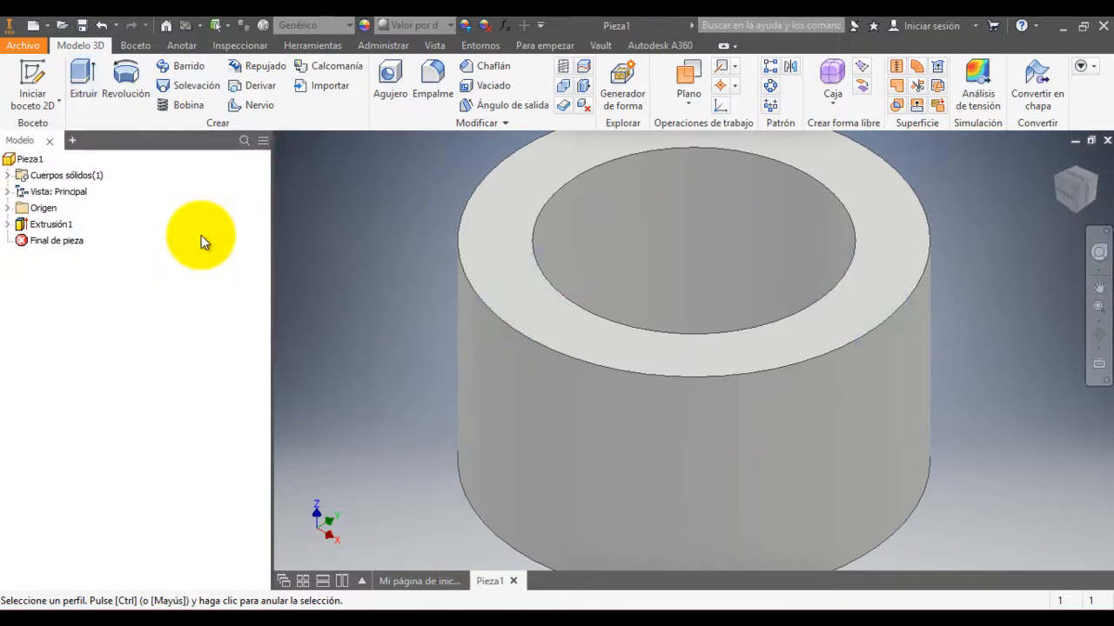
Step: Consult the PDF drawing, and sketch an origin-centred circle on the cylinder's ring-shaped end face, between its inner and outer edges
click(299, 609)
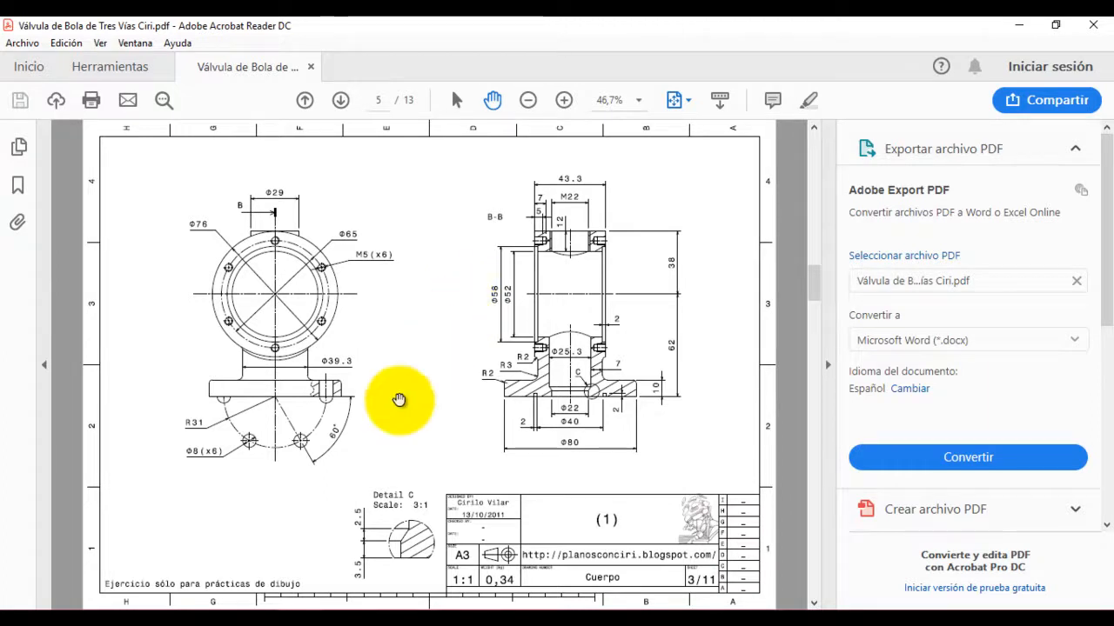
click(339, 609)
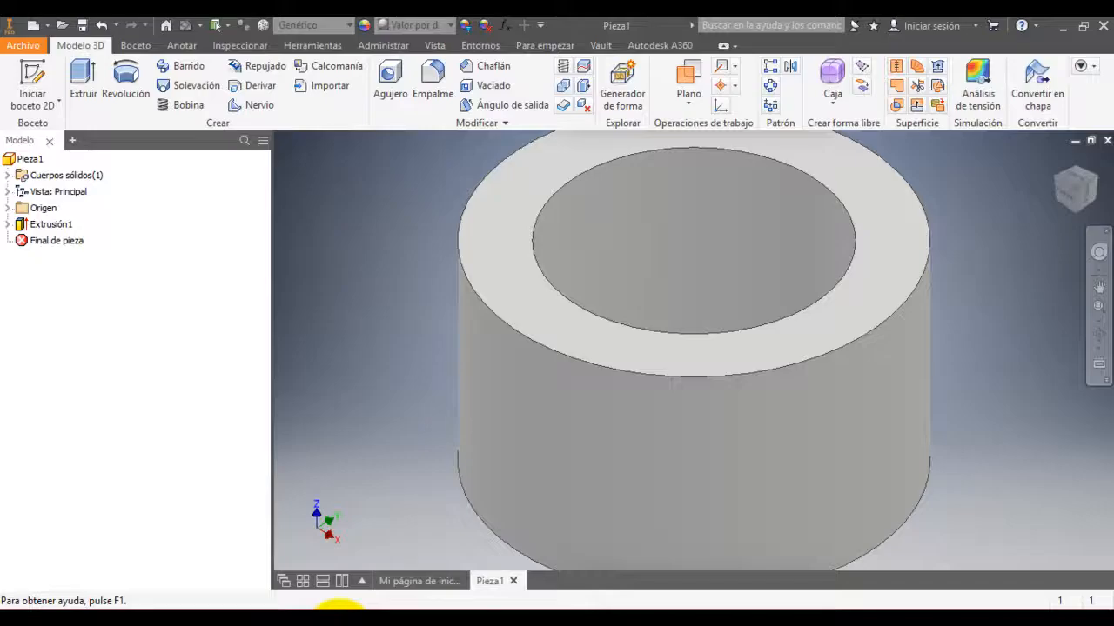
click(517, 272)
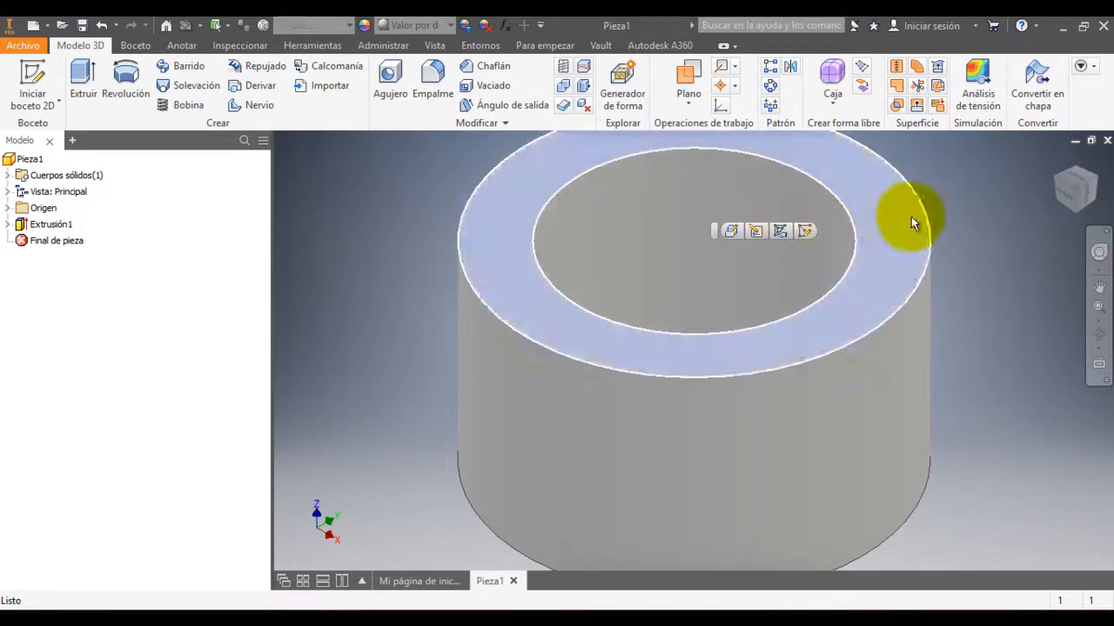
click(809, 232)
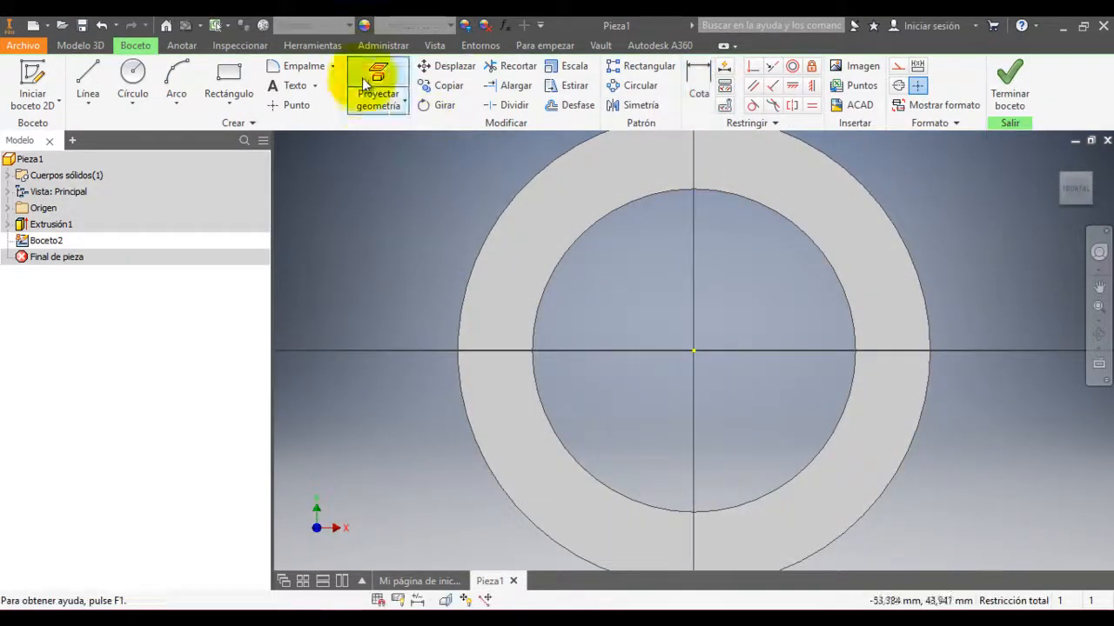
click(135, 75)
click(137, 75)
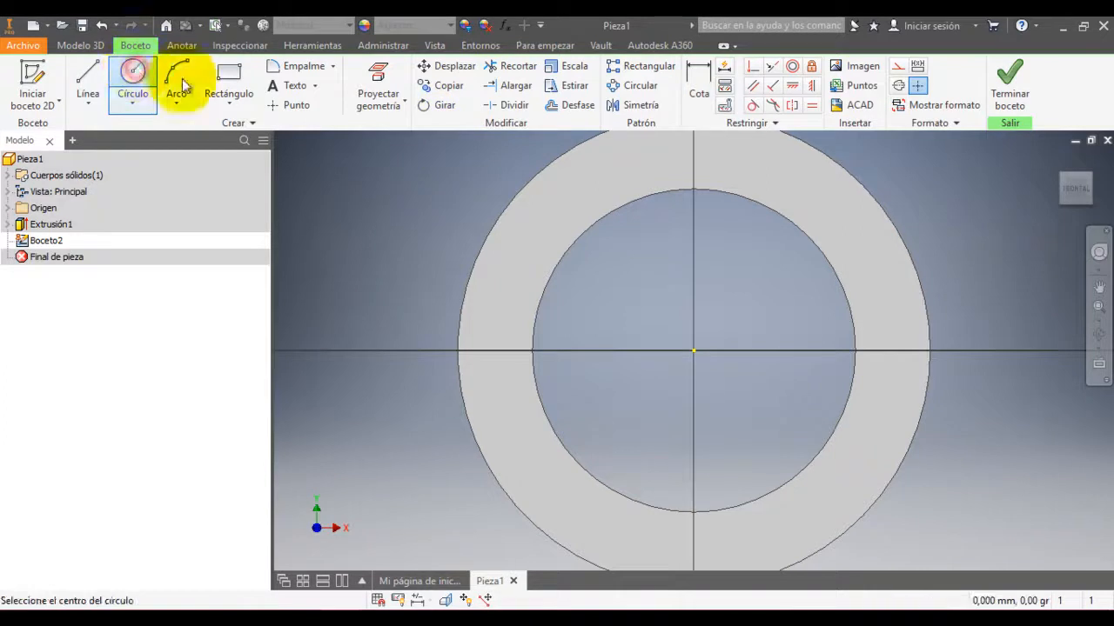
click(693, 350)
click(517, 289)
Step: Dimension the circle on the cylinder's end face to a diameter of 58 mm and finish the sketch
click(699, 83)
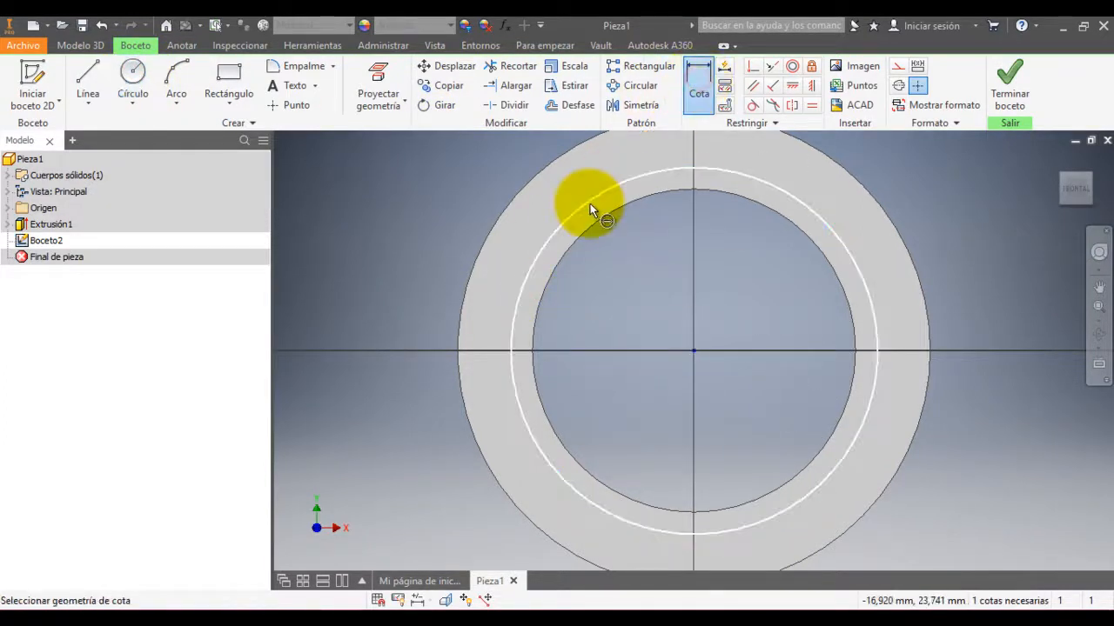
click(589, 204)
click(628, 248)
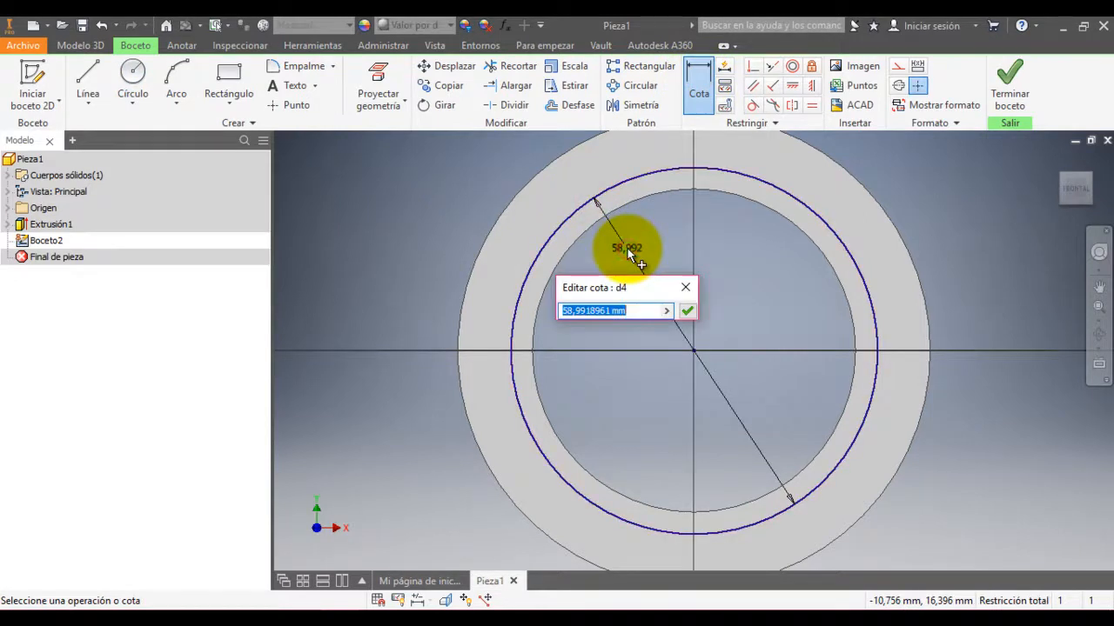
text(58)
key(Return)
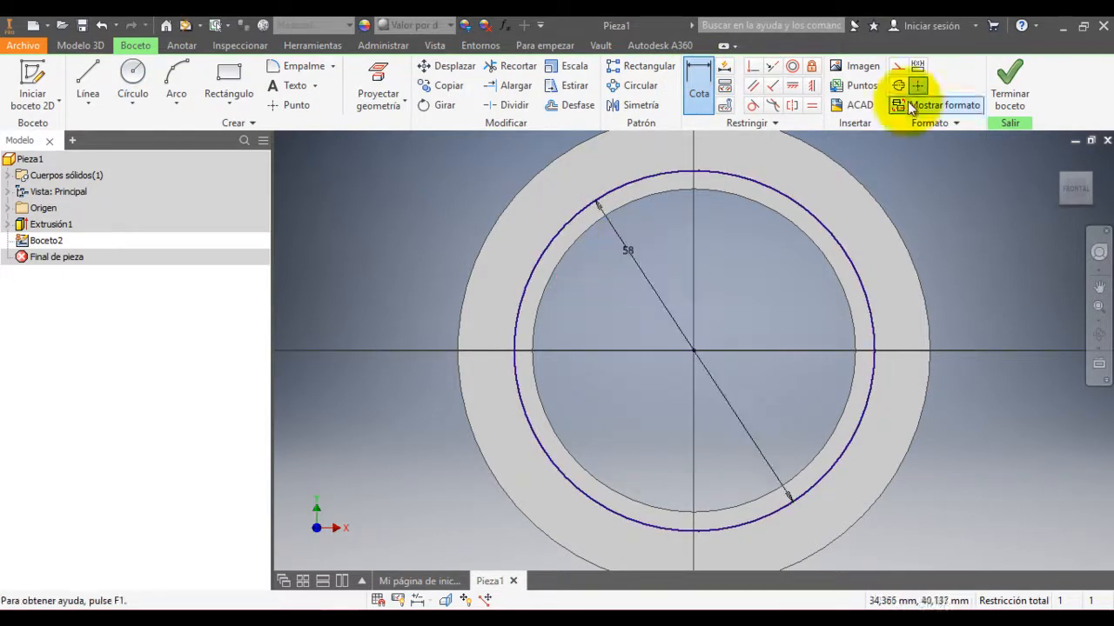
click(1018, 101)
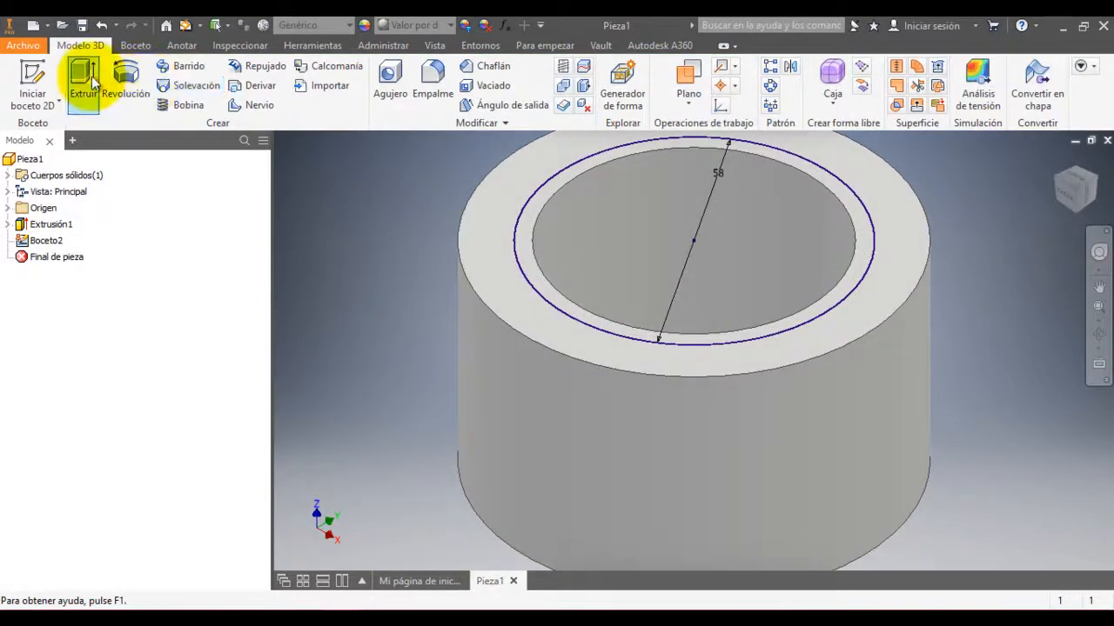
Step: Cut-extrude the 58 mm circle 2 mm deep into the cylinder to form a recess around the bore
click(87, 80)
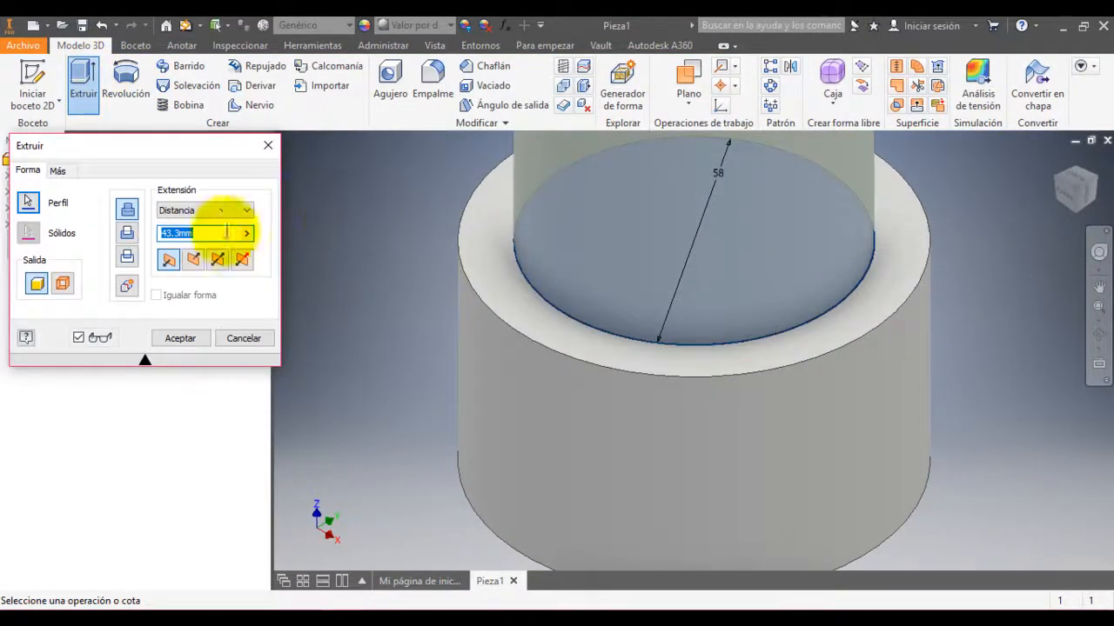
text(2)
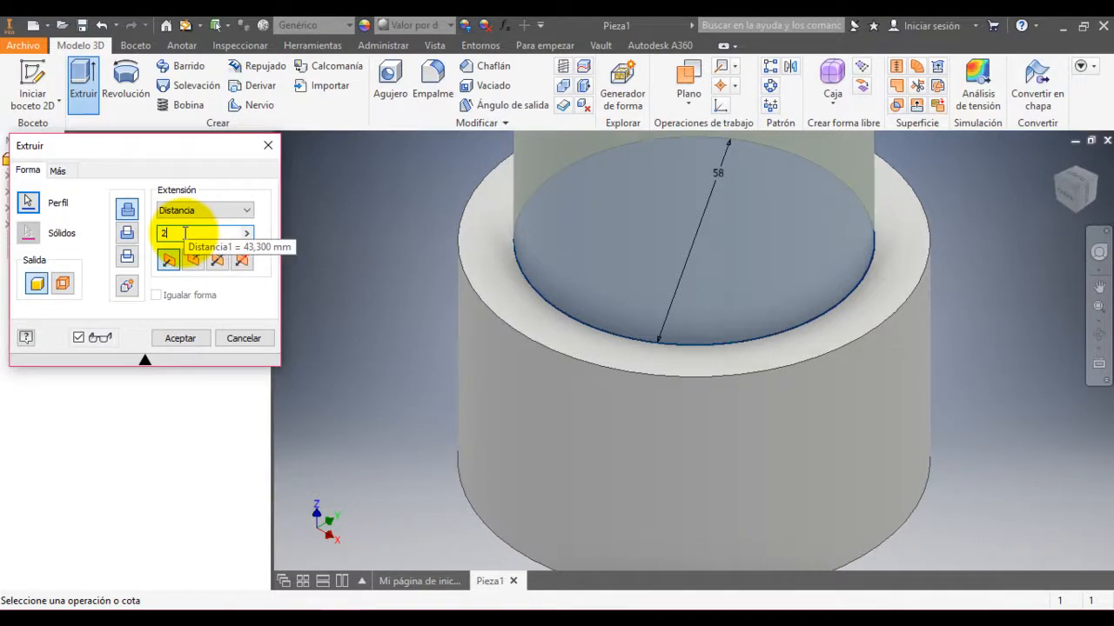
click(128, 234)
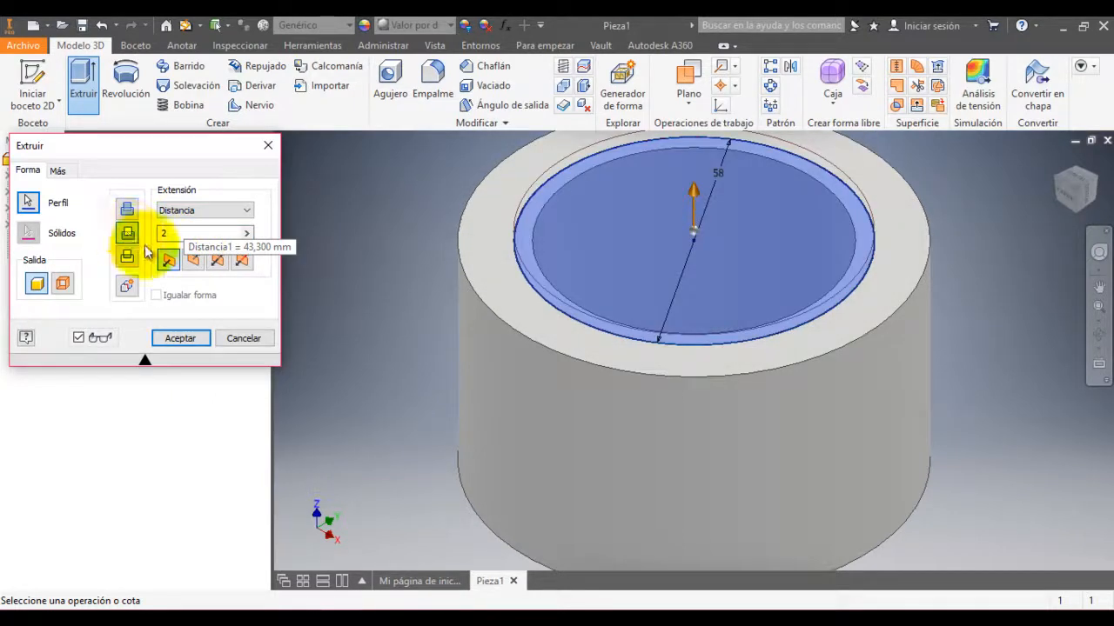
click(193, 260)
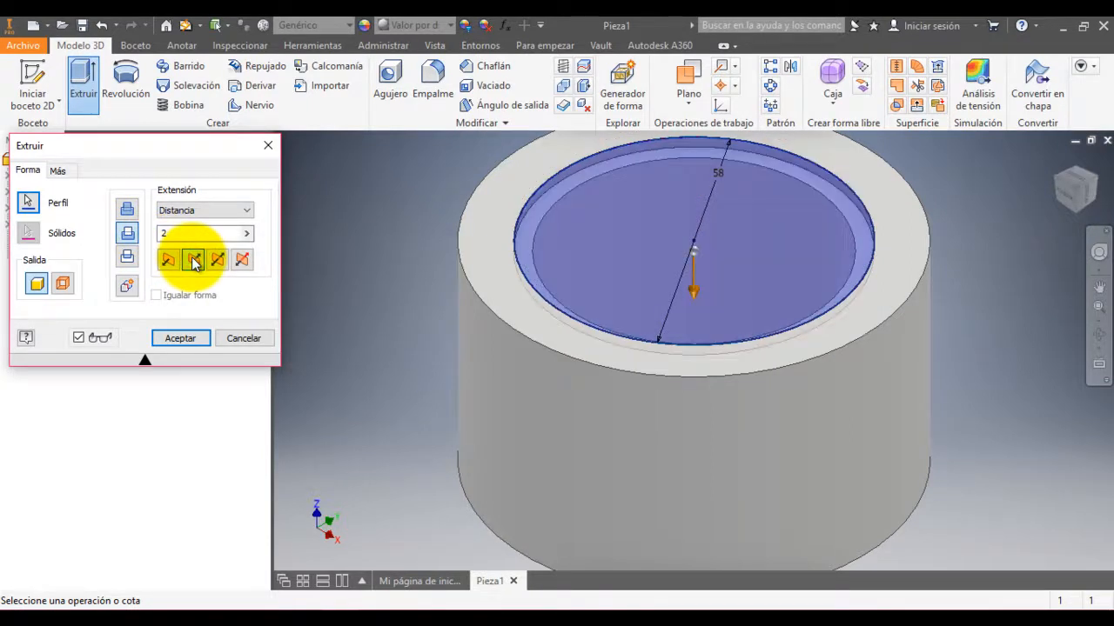
click(182, 338)
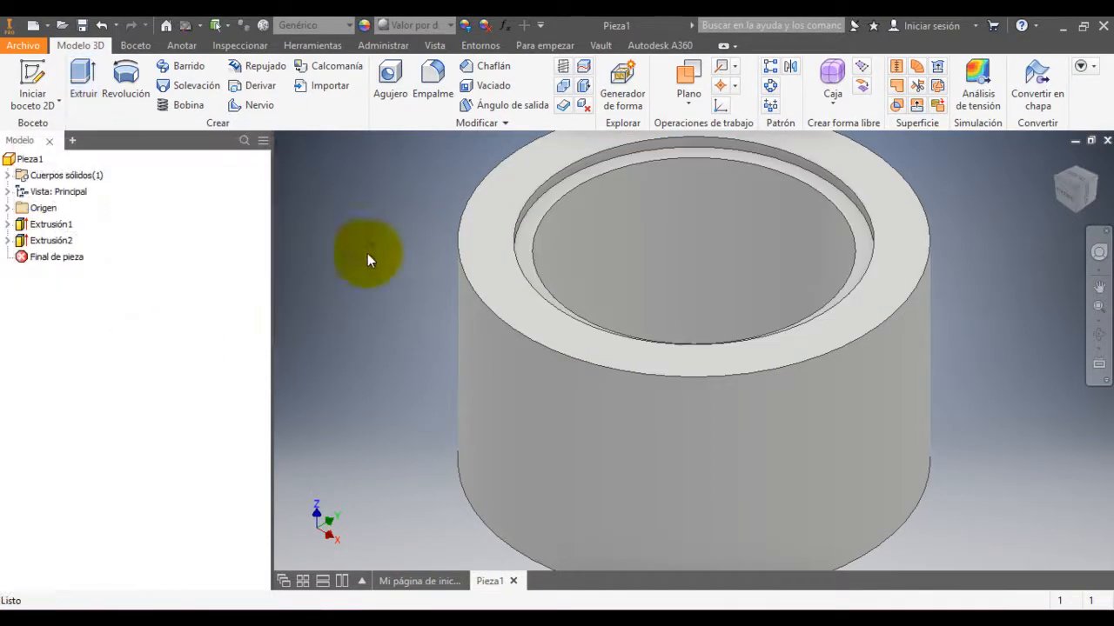
Step: Consult the PDF drawing, and in Inventor sketch an origin-centred circle about 68 mm in diameter on the cylinder's ring-shaped end face
key(alt+Tab)
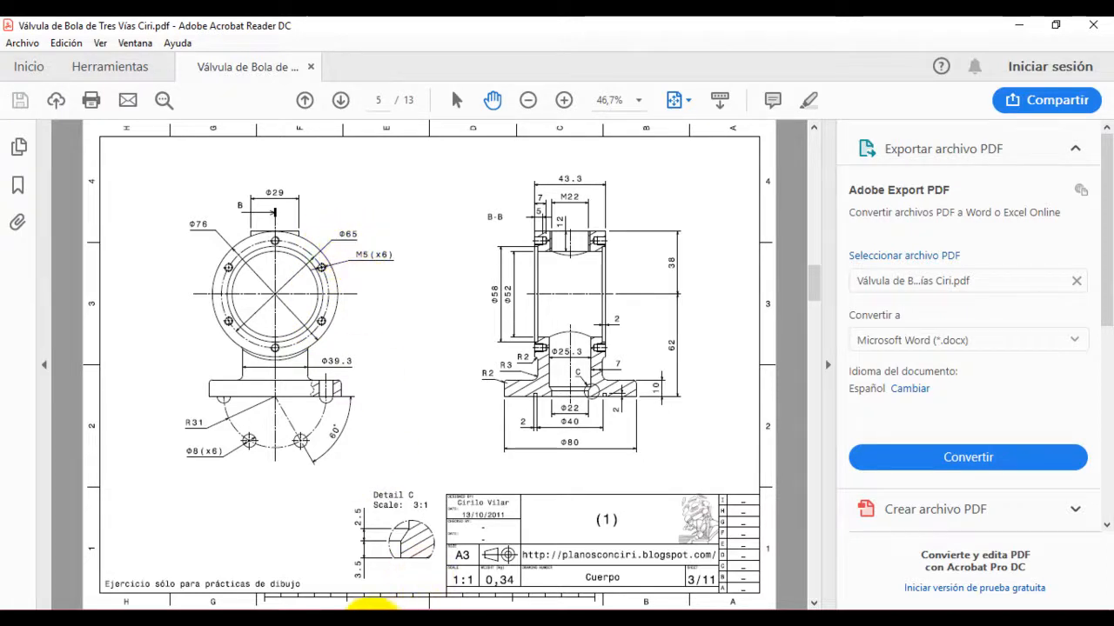
click(330, 616)
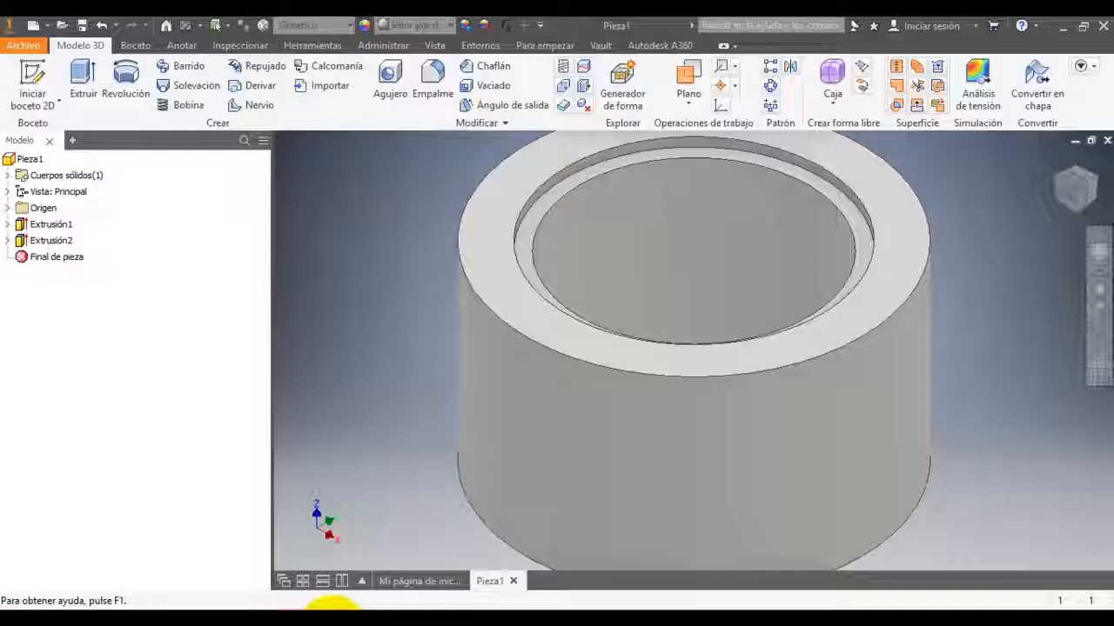
click(509, 207)
click(600, 192)
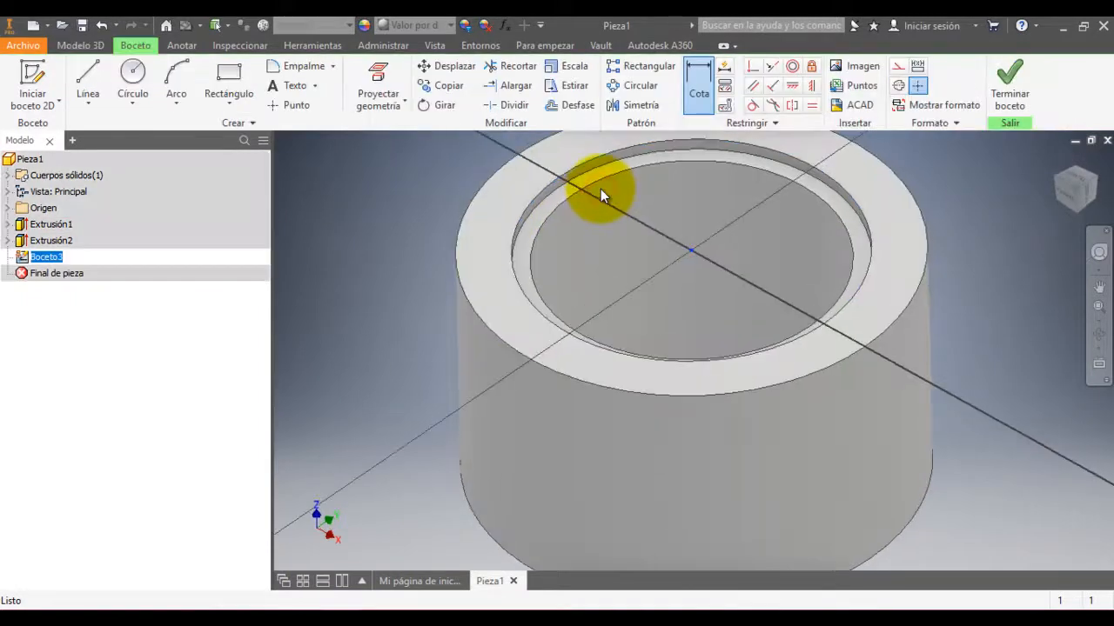
click(133, 78)
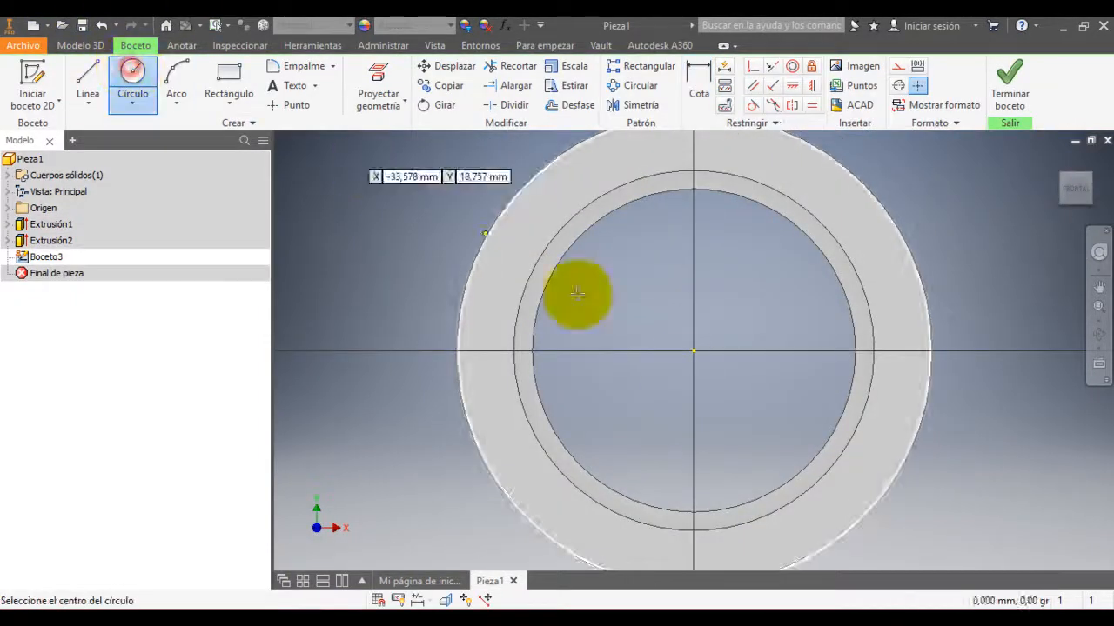
click(691, 353)
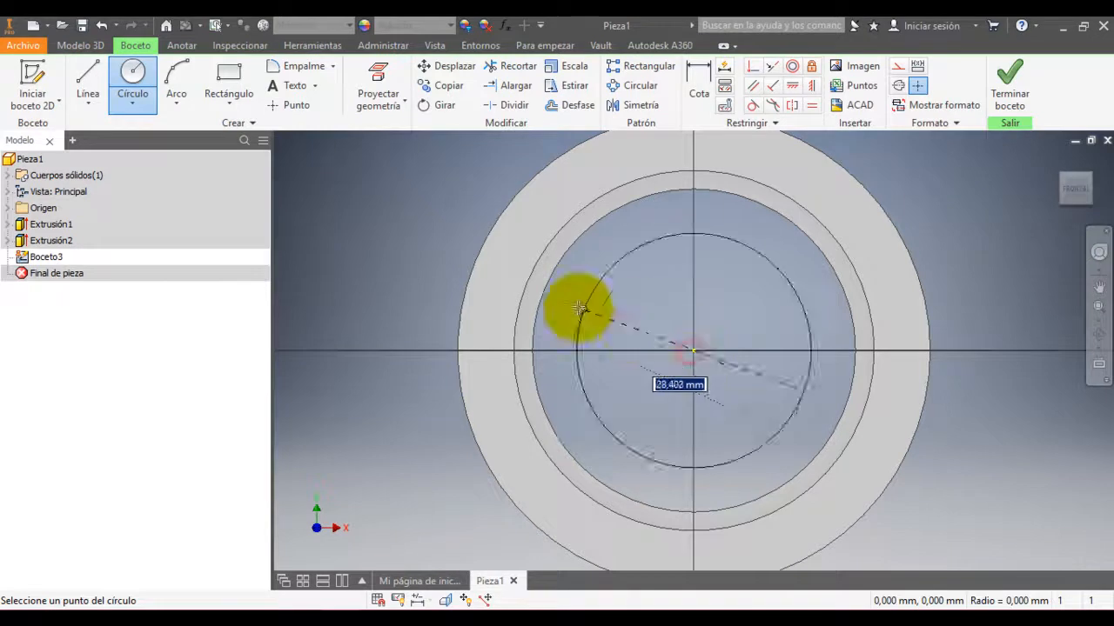
click(505, 254)
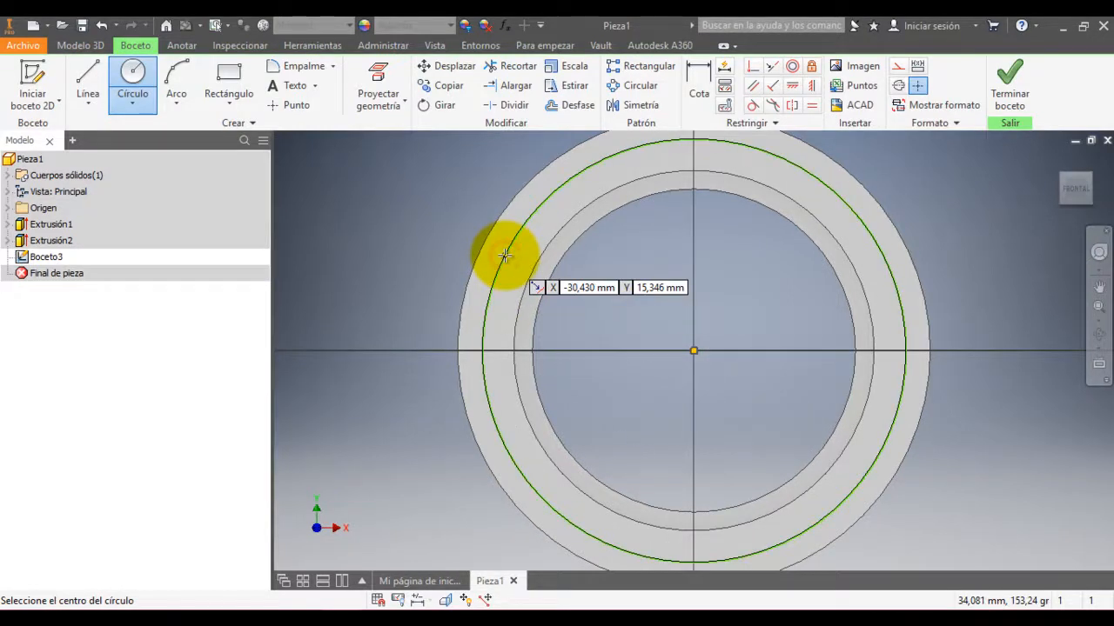
key(Escape)
Step: Convert the new circle on the end face to construction geometry
click(504, 255)
right_click(505, 255)
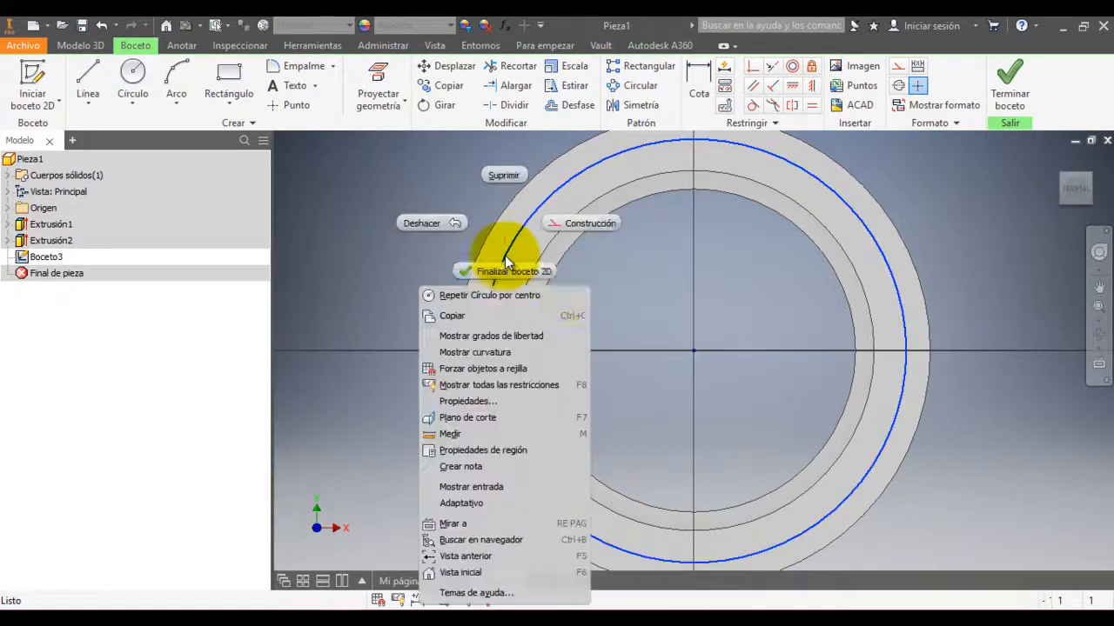
click(572, 228)
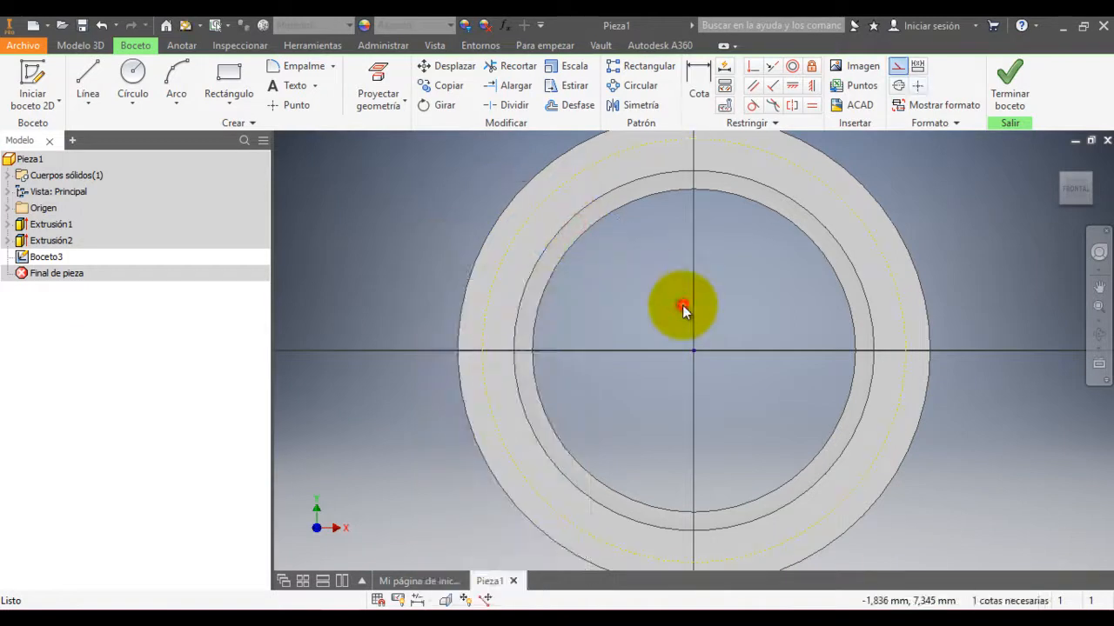
Step: Dimension the construction circle's diameter to 65 mm
click(696, 93)
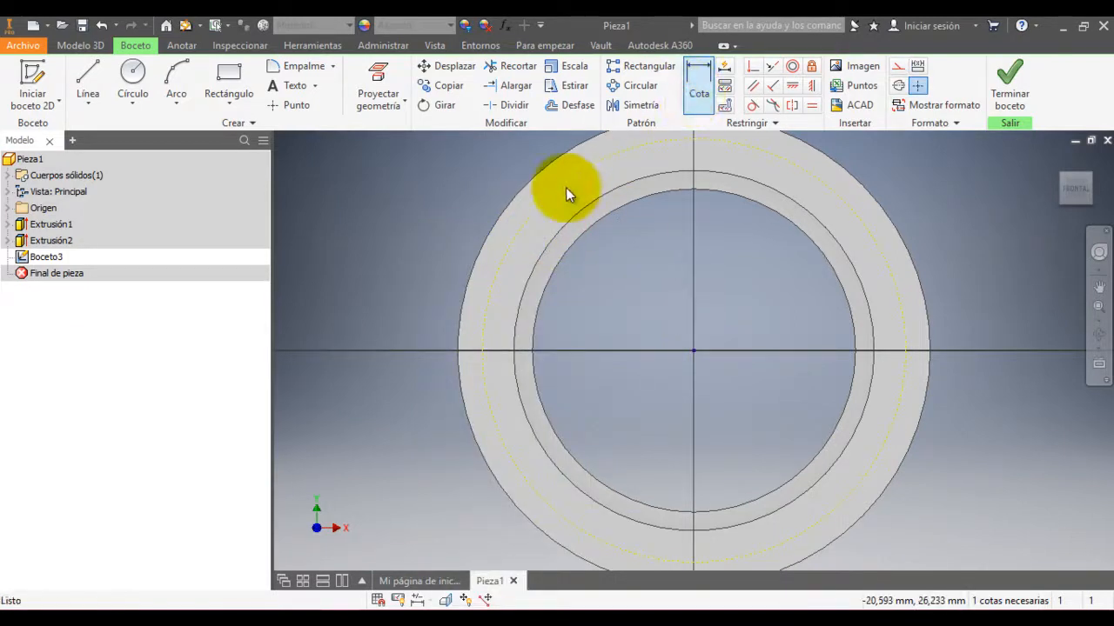
click(695, 96)
click(602, 161)
click(660, 270)
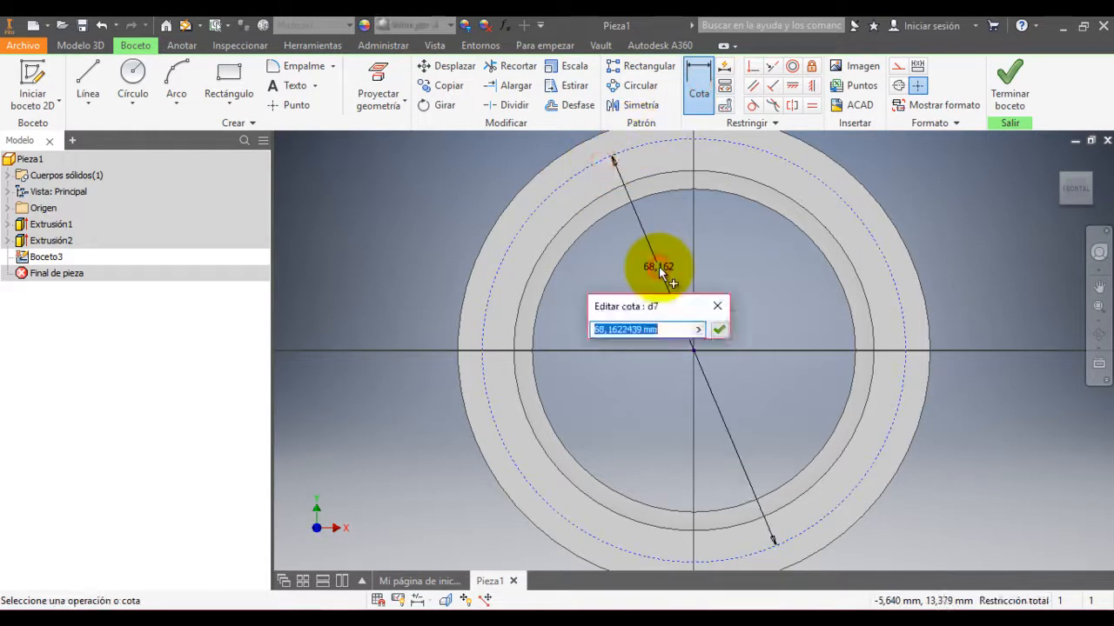
text(65)
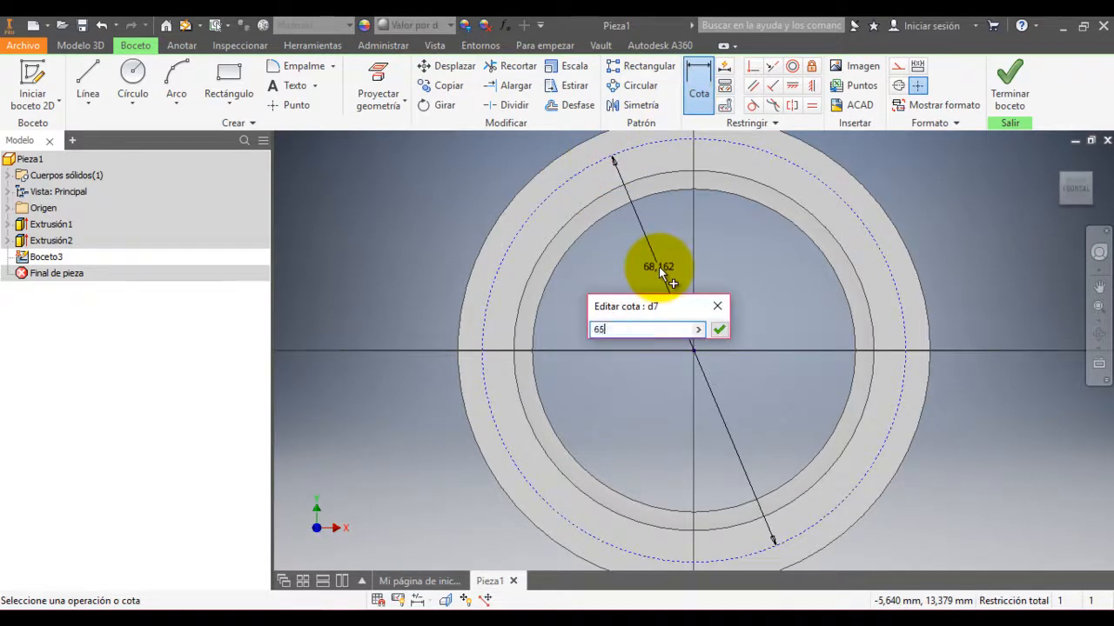
key(Return)
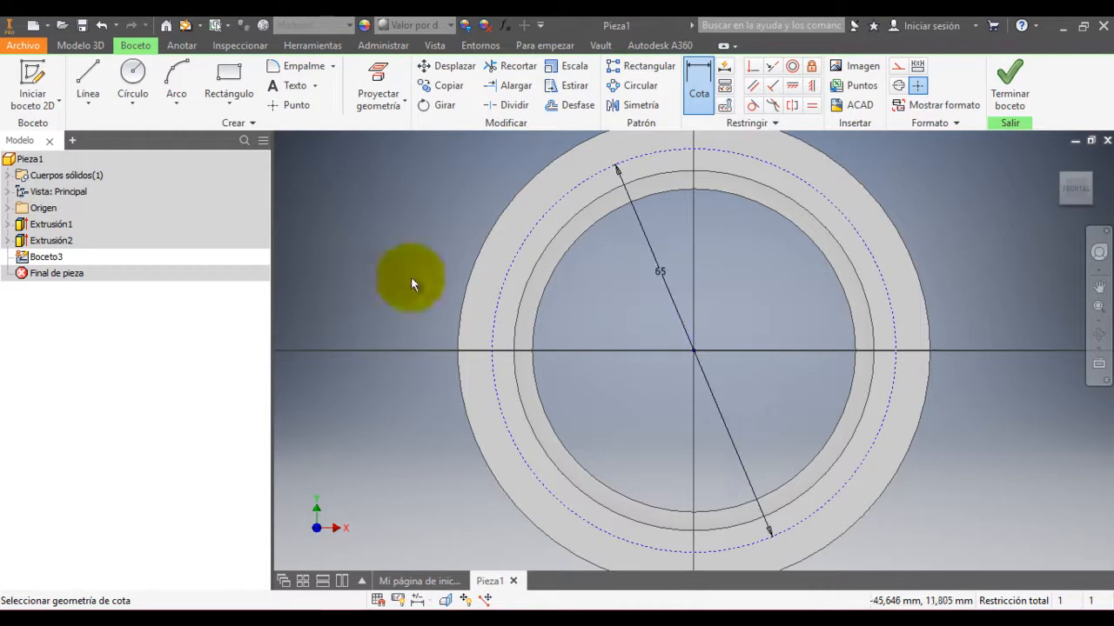
Step: Draw a 32.5 mm vertical line from the origin up to the construction circle and make it construction geometry
click(81, 78)
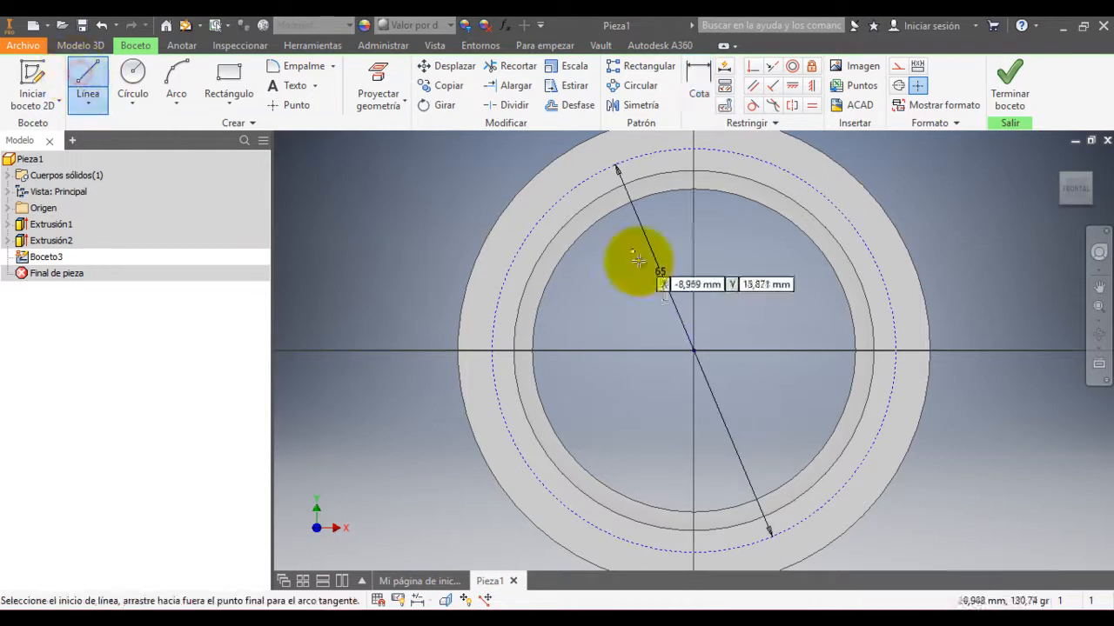
click(693, 351)
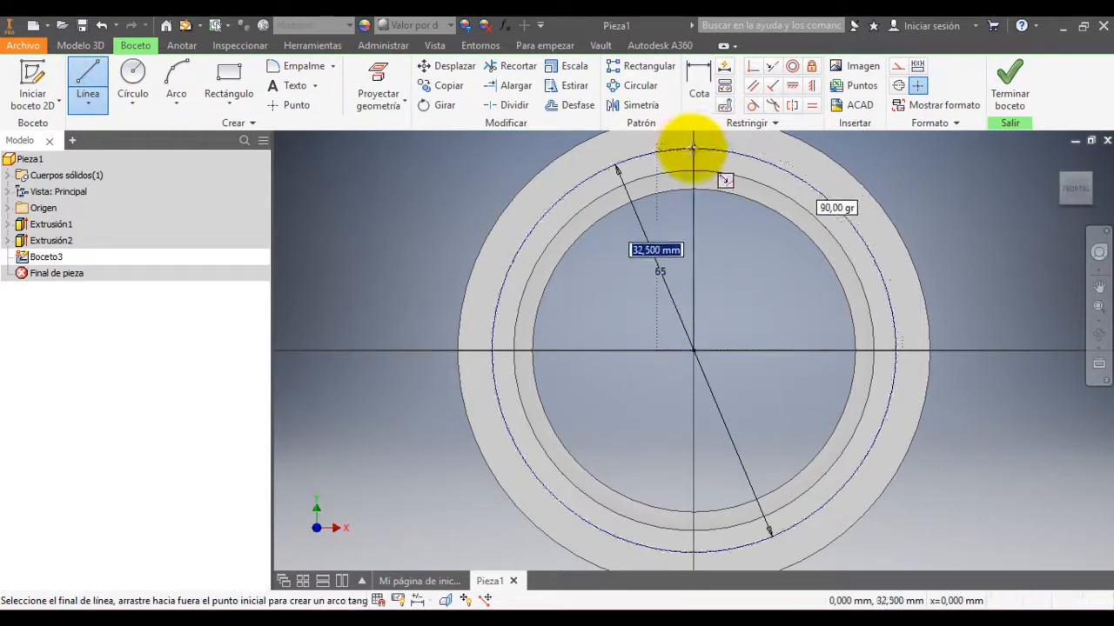
click(694, 149)
key(Escape)
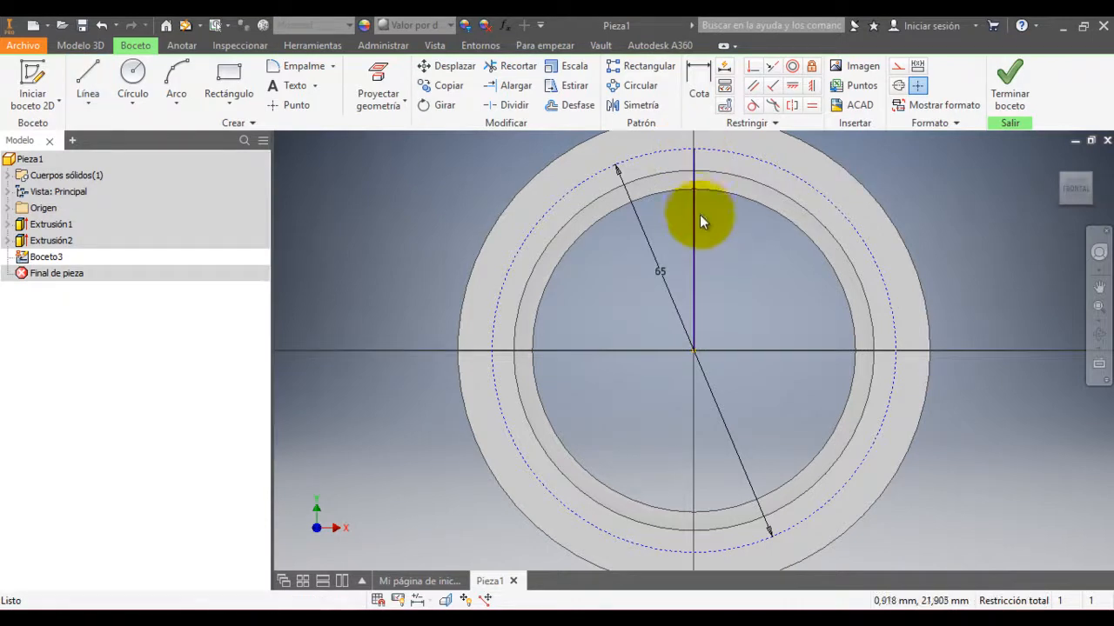
right_click(695, 219)
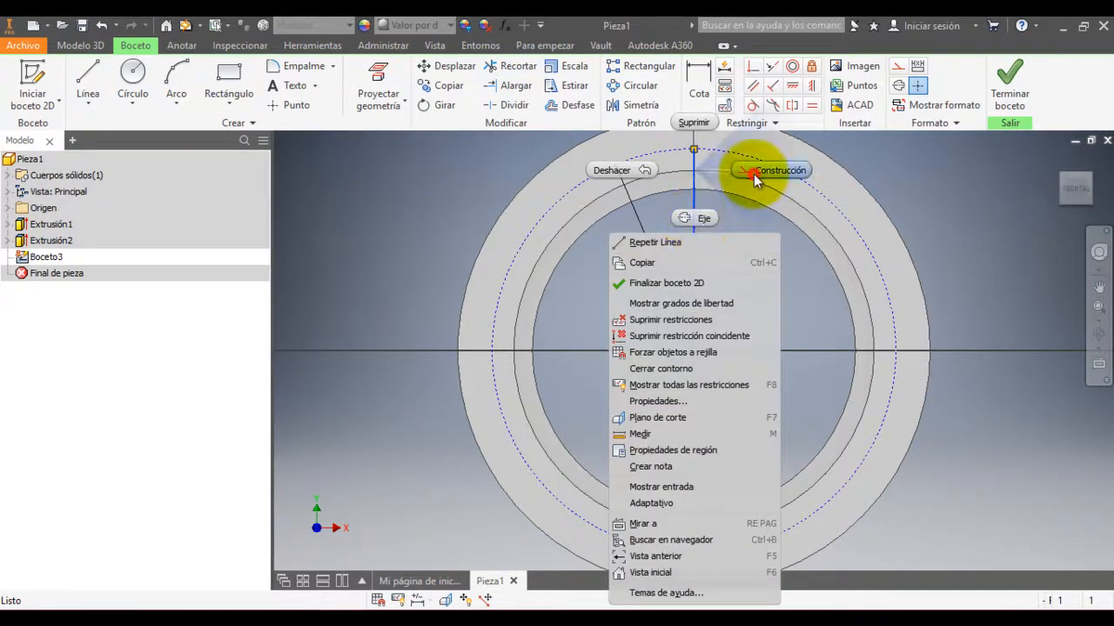
click(753, 173)
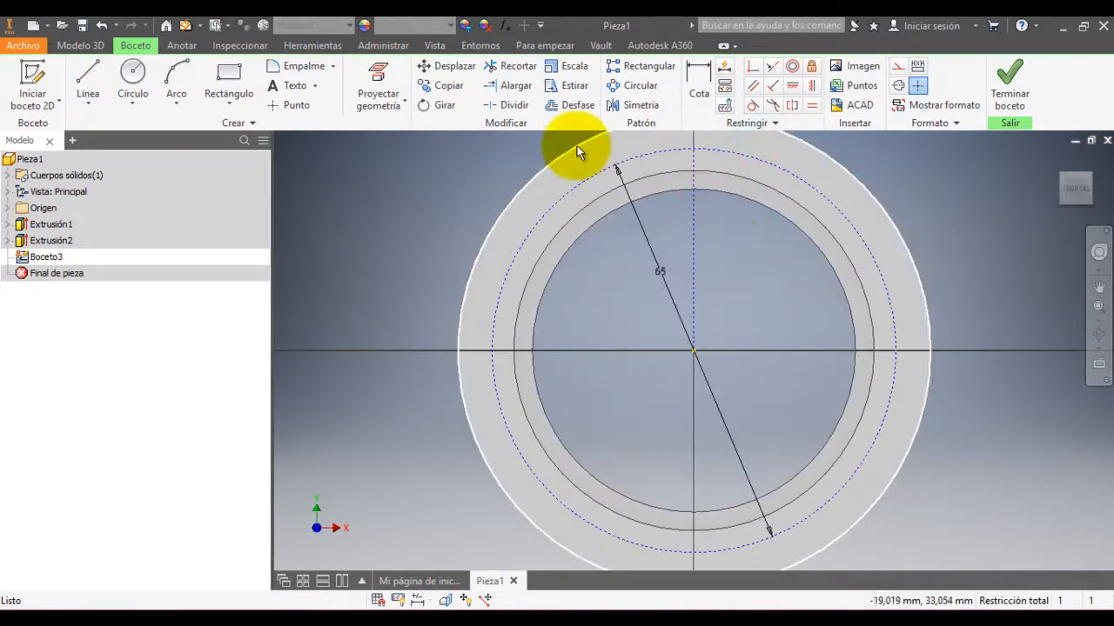
Step: Place a sketch point where the vertical construction line meets the 65 mm circle, and finish the sketch
click(272, 105)
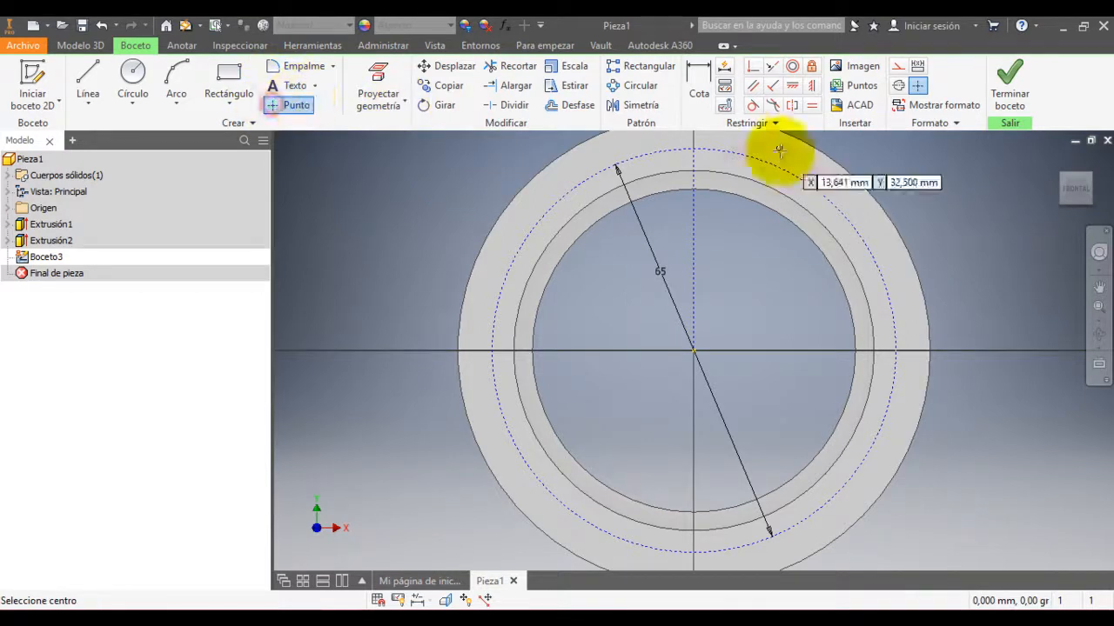
click(693, 148)
key(Escape)
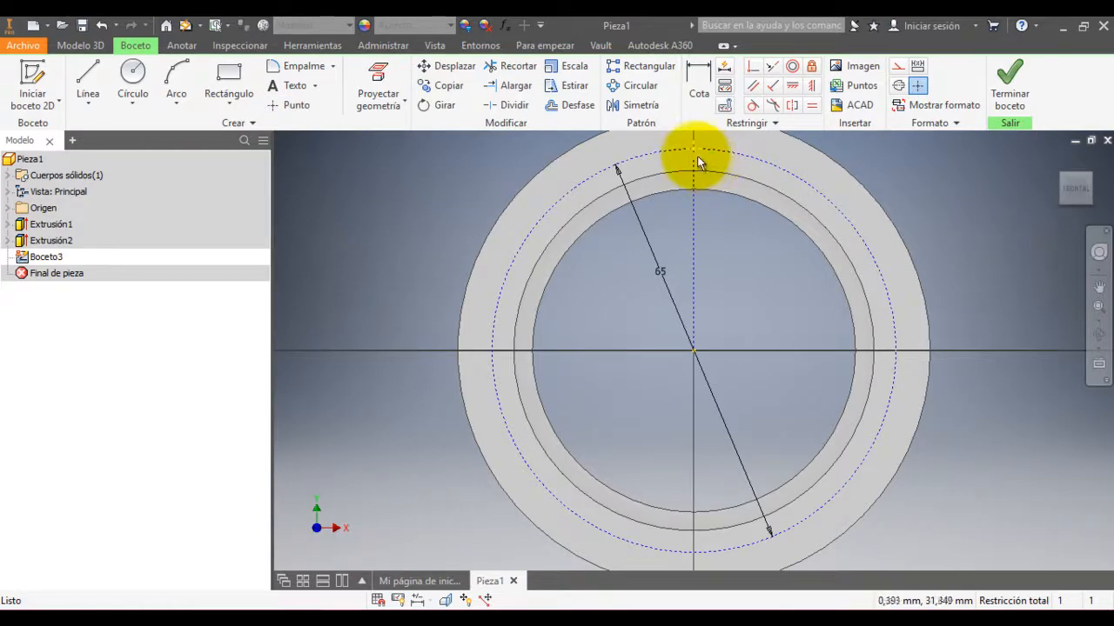
key(alt+Tab)
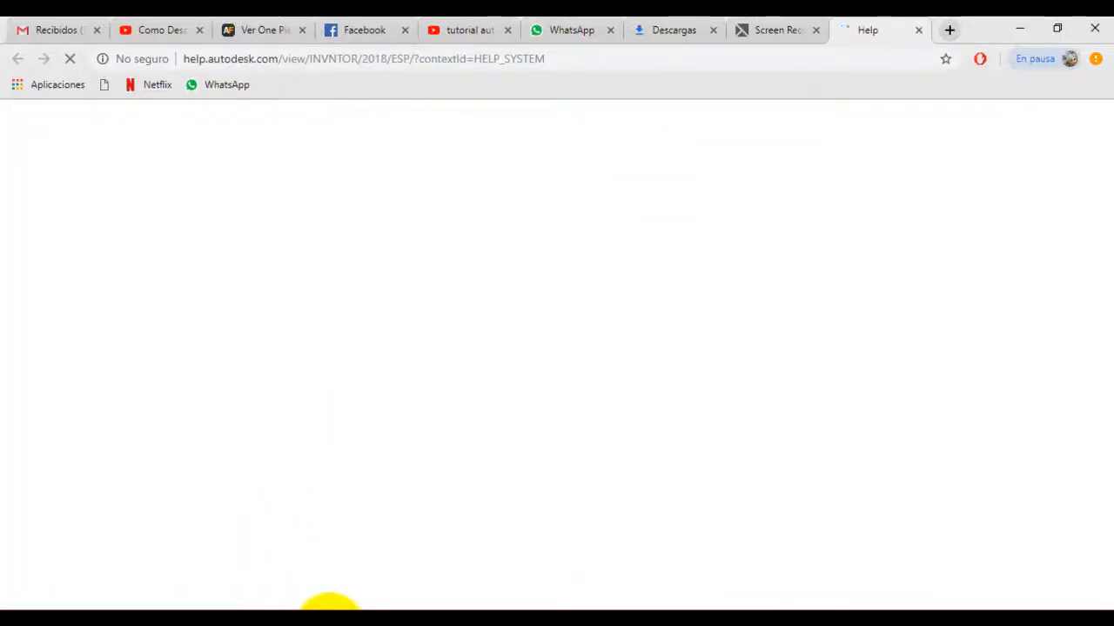
click(341, 609)
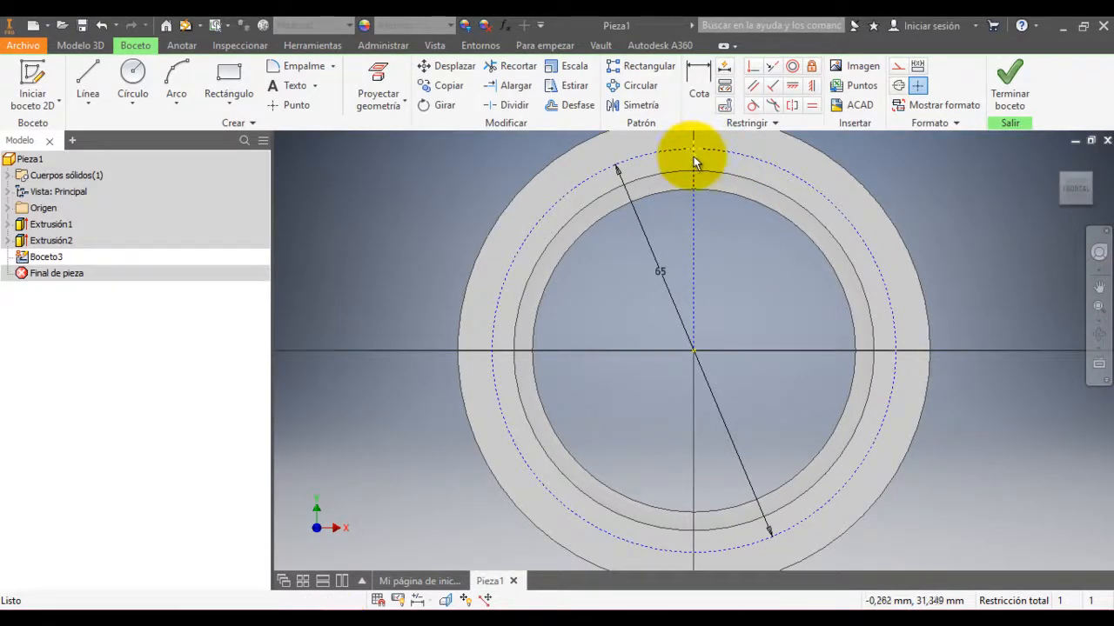
click(1011, 91)
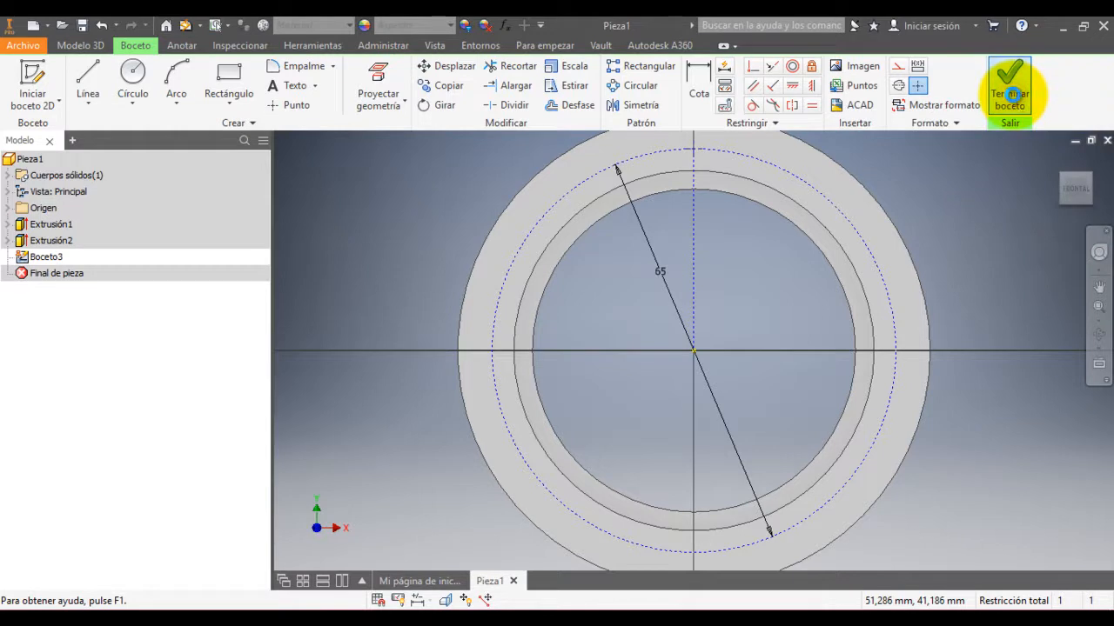
Step: Start a tapped hole at the sketch point on the ring's end face
scroll(1003, 178, down, 3)
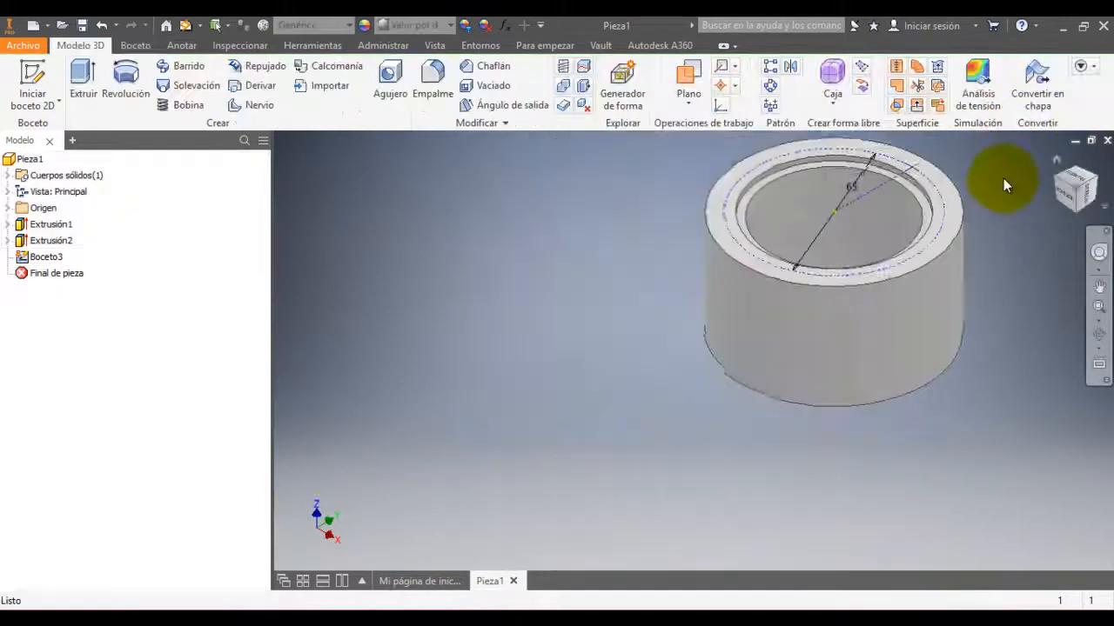
click(1057, 163)
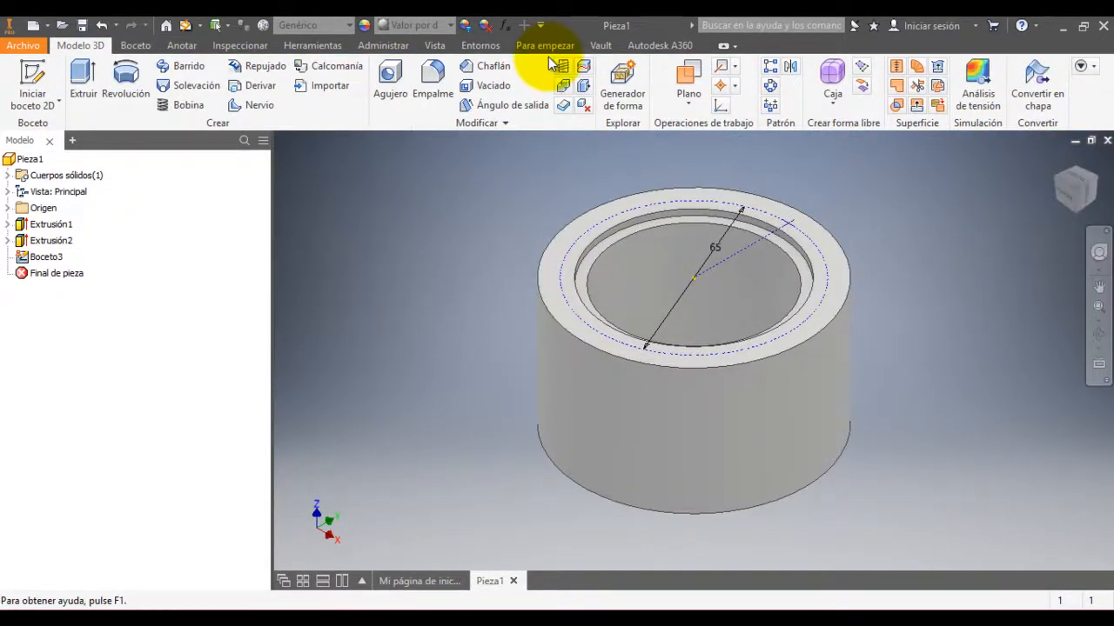
click(393, 84)
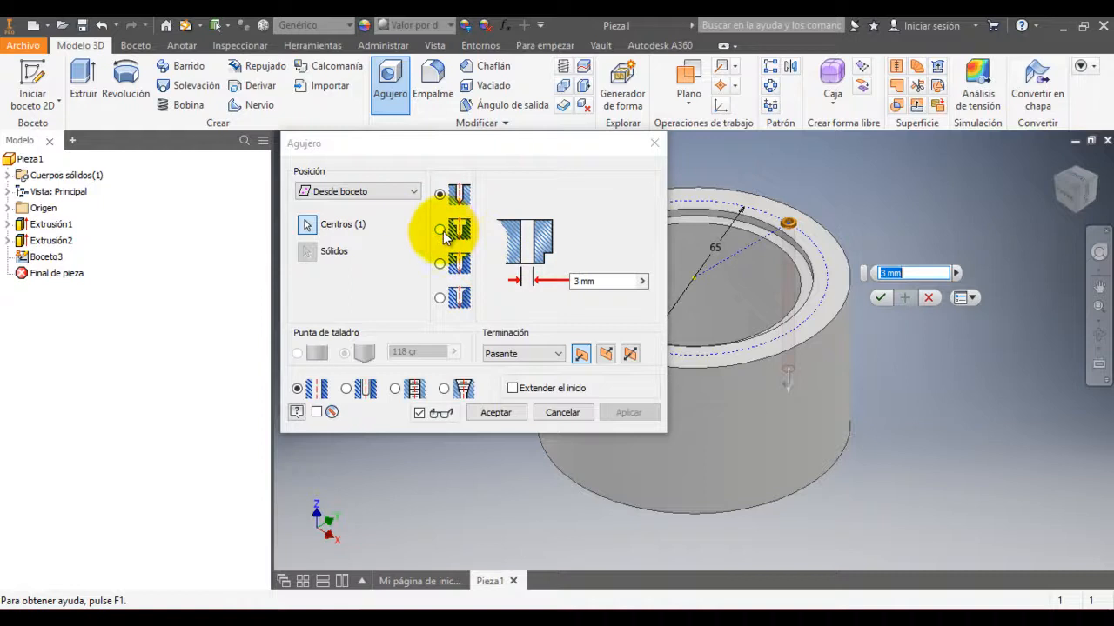
click(395, 389)
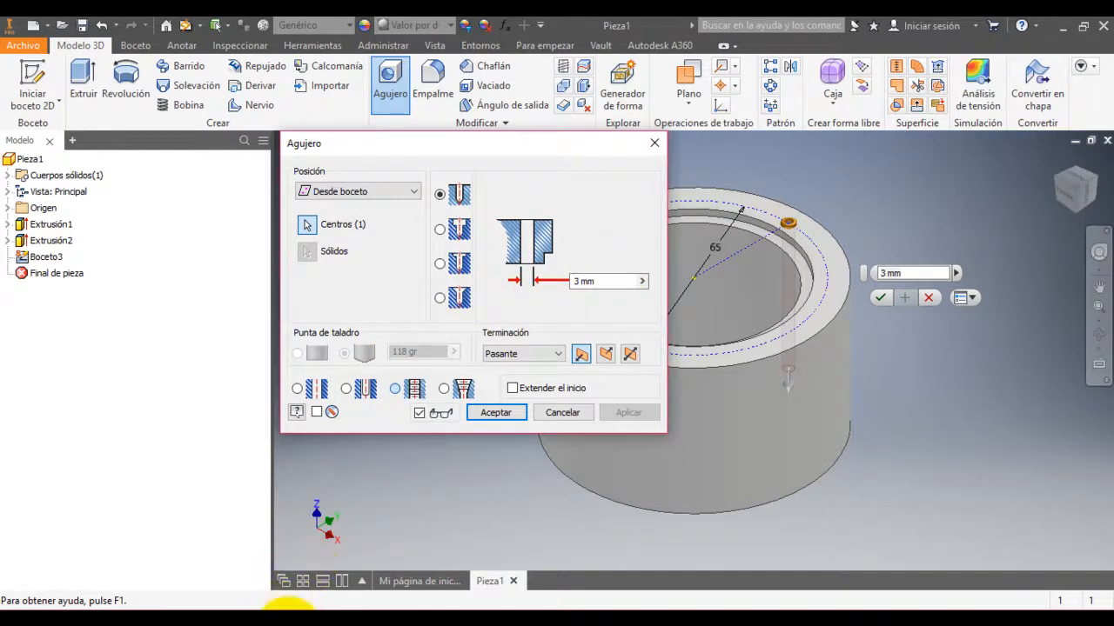
click(289, 625)
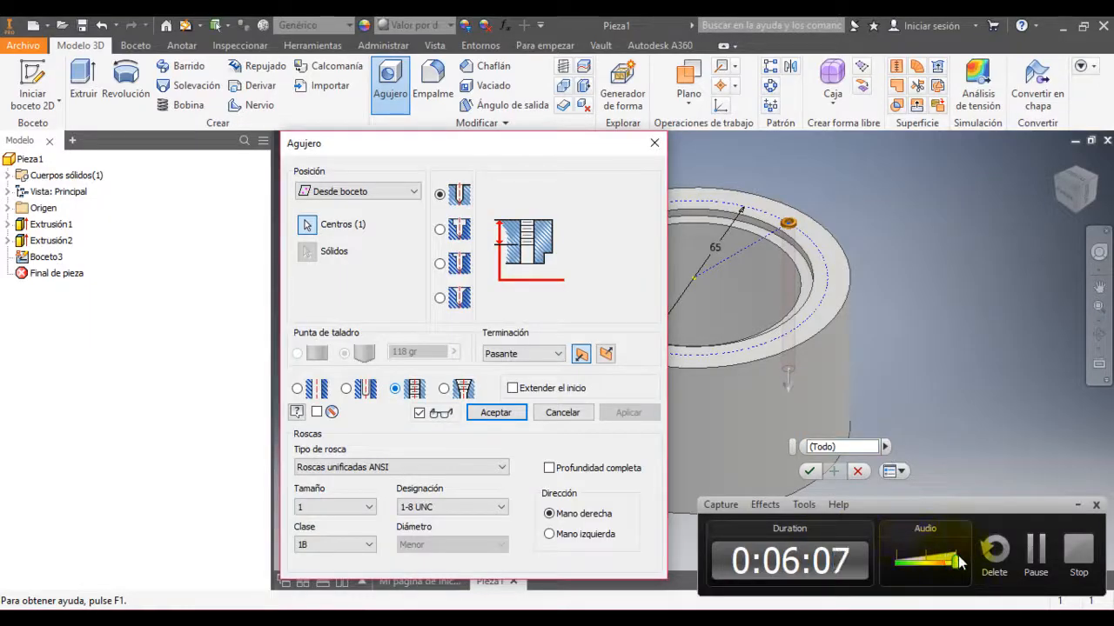
click(1035, 566)
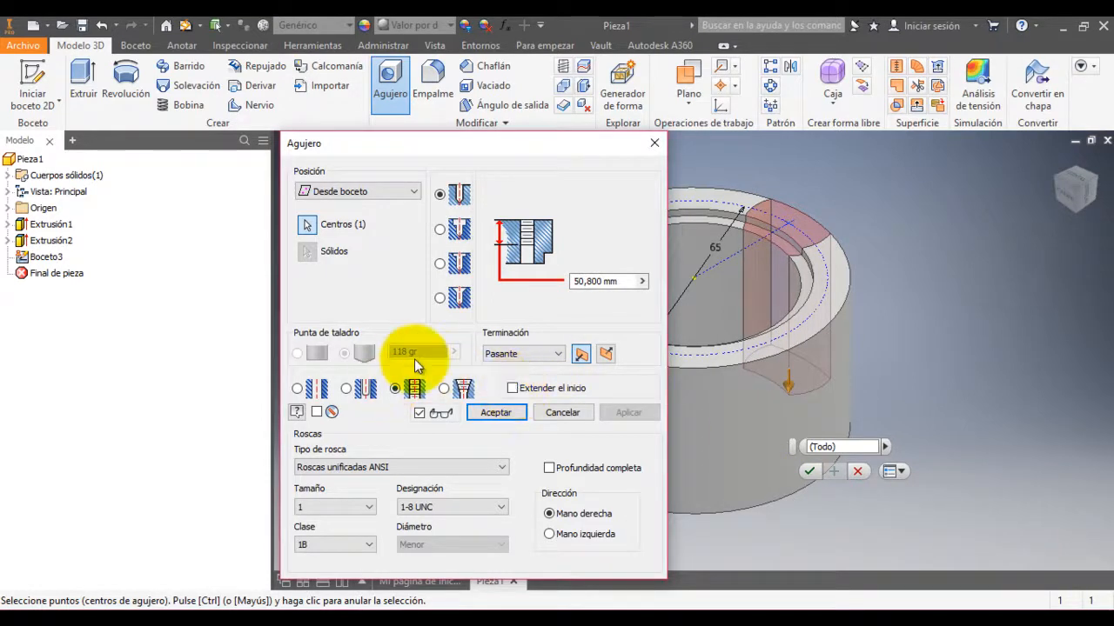
Step: Set the tapped hole's termination to Distancia, with a 5 mm thread depth and a 7 mm hole depth
click(594, 279)
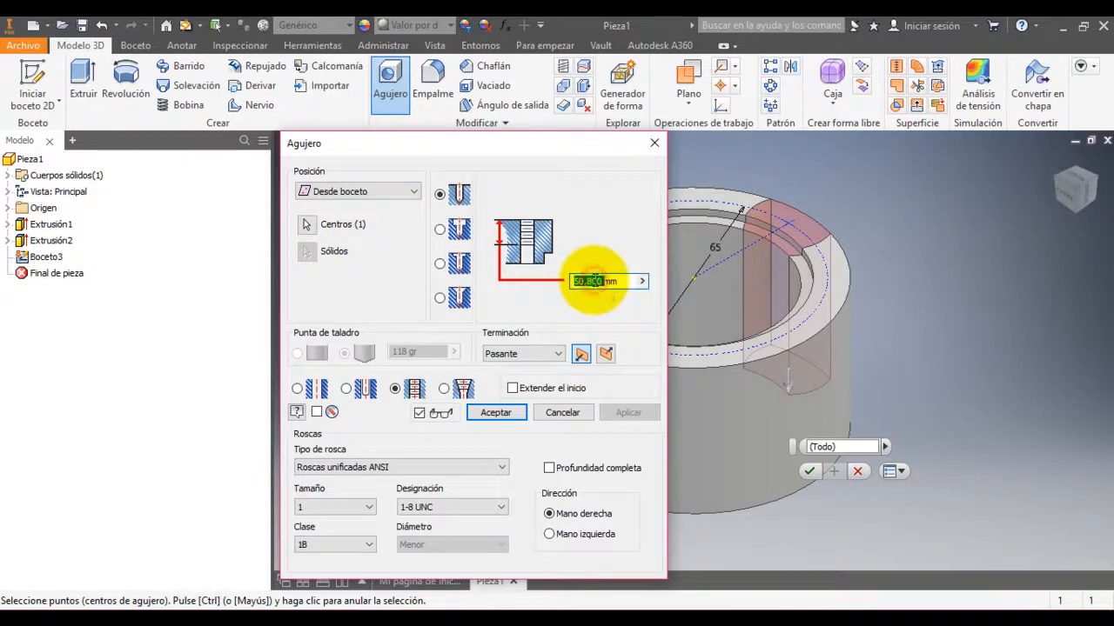
key(BackSpace)
text(5)
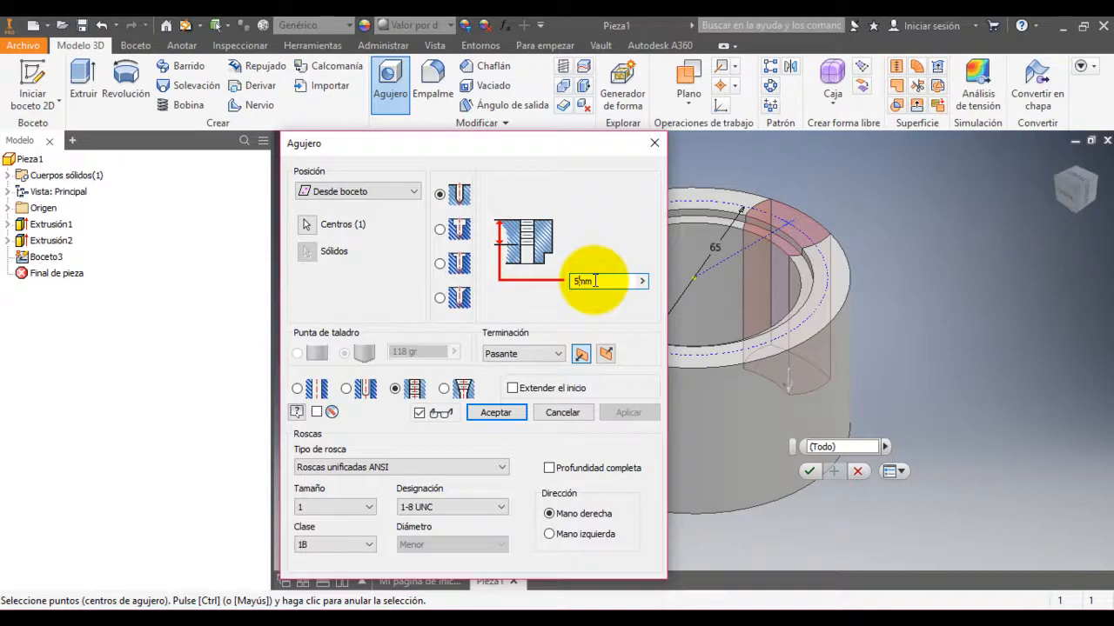
click(553, 355)
click(541, 367)
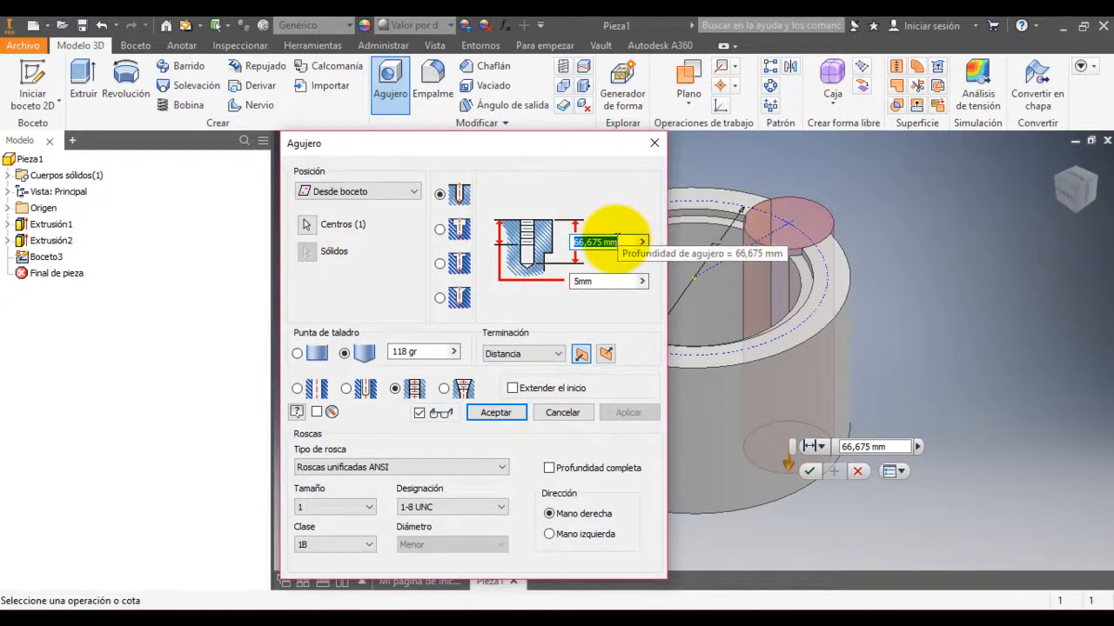
text(7)
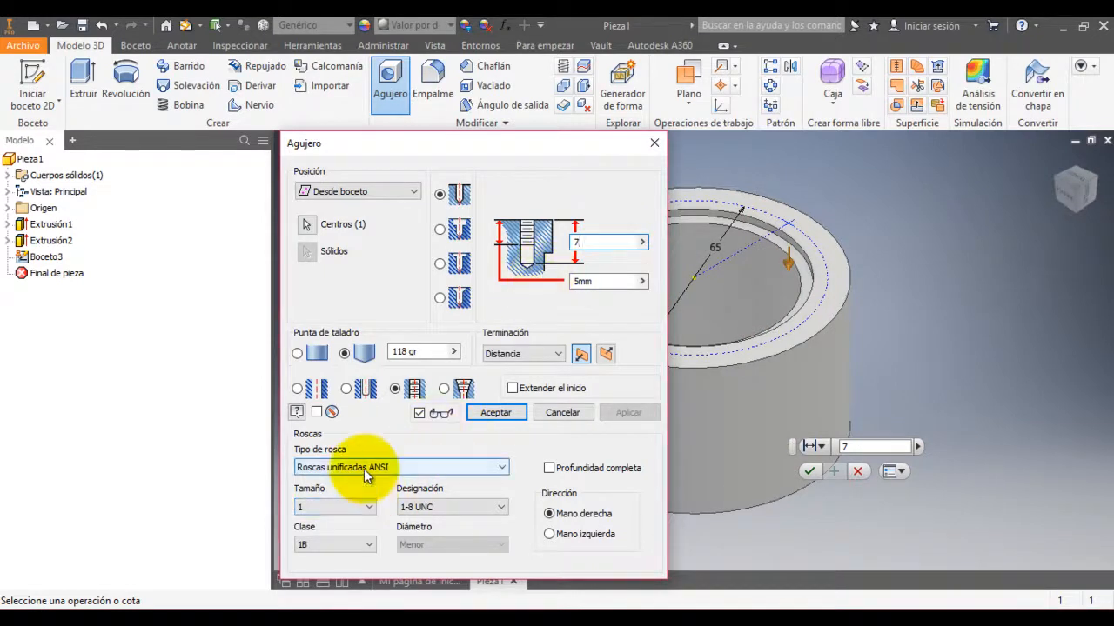
Step: Set the hole's thread type to Perfil M métrico ANSI with size 5 and designation M5x0.8
click(355, 519)
click(352, 514)
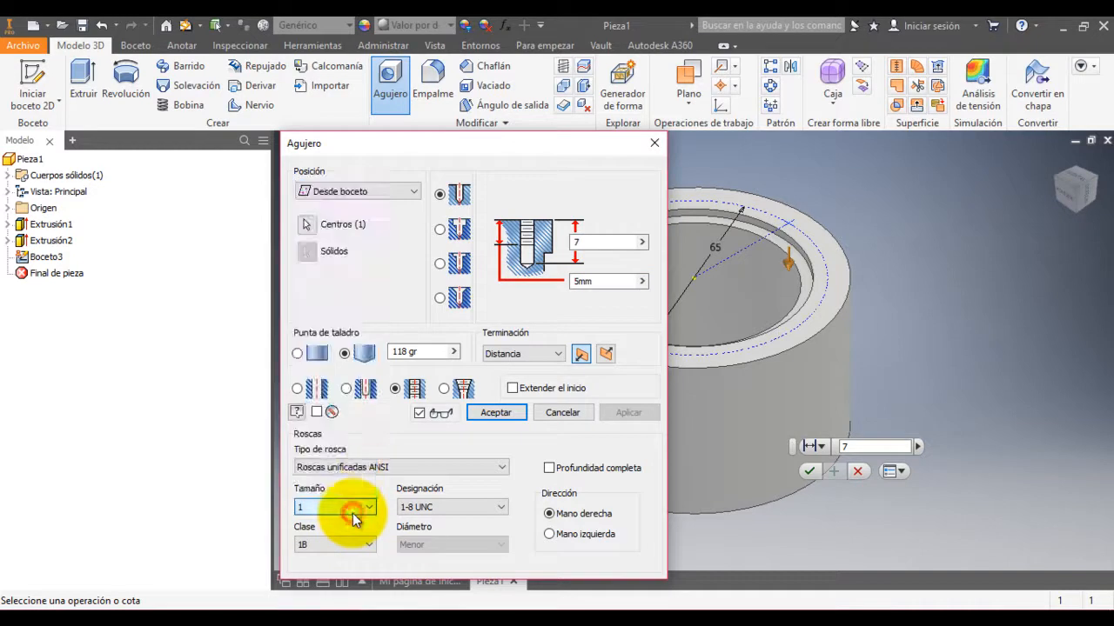
click(381, 471)
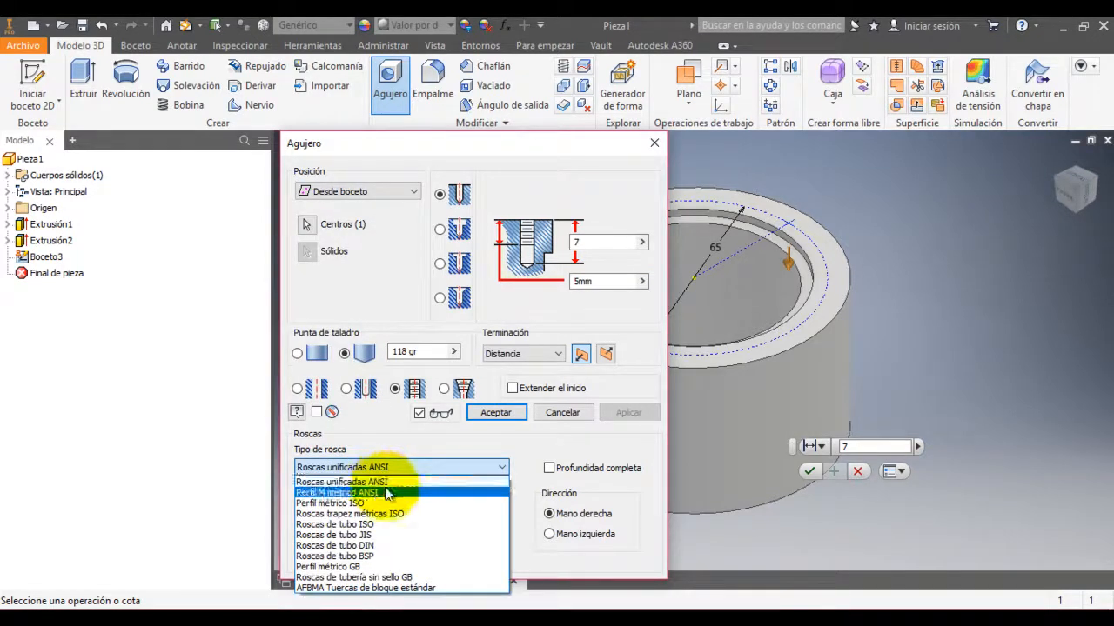
click(387, 492)
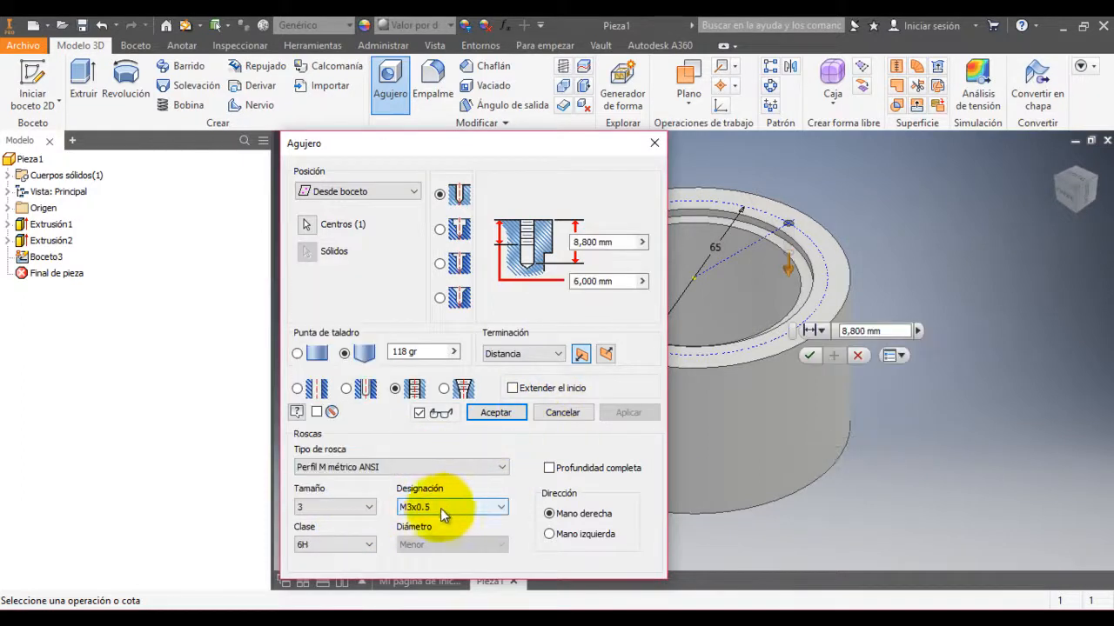
click(363, 509)
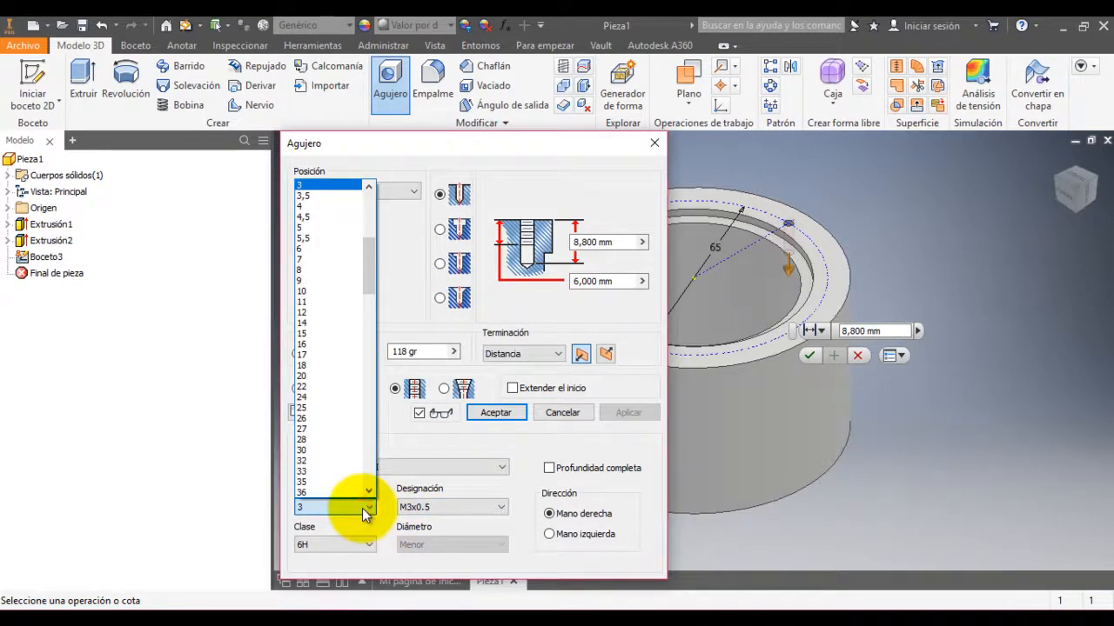
click(314, 228)
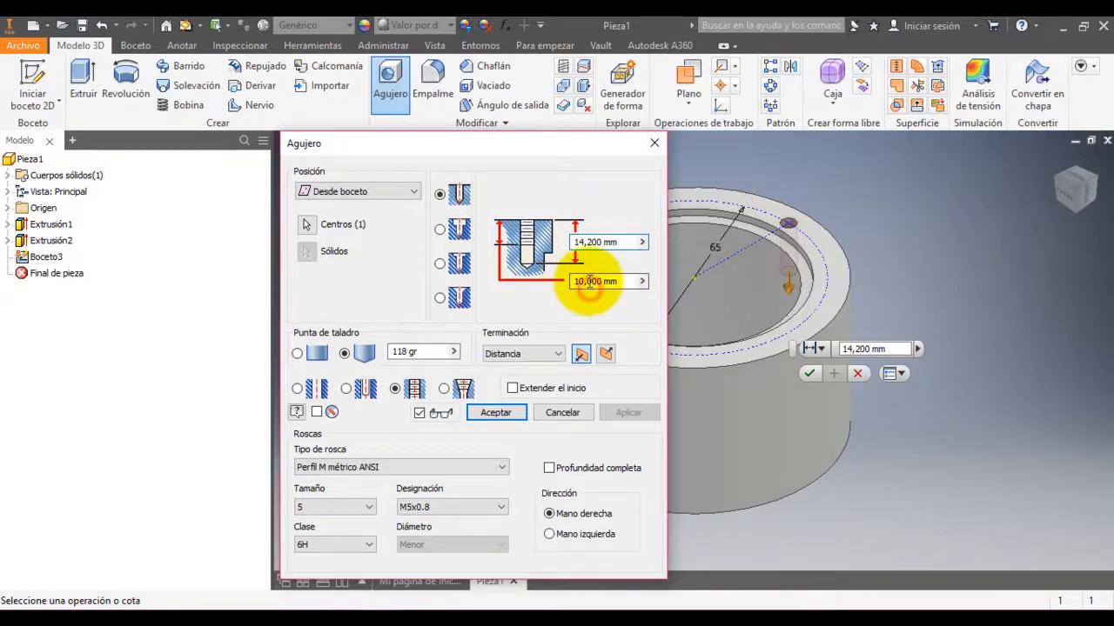
Step: Set the M5 hole's thread depth to 5 mm and hole depth to 7 mm, check the PDF drawing, and create the hole
click(587, 281)
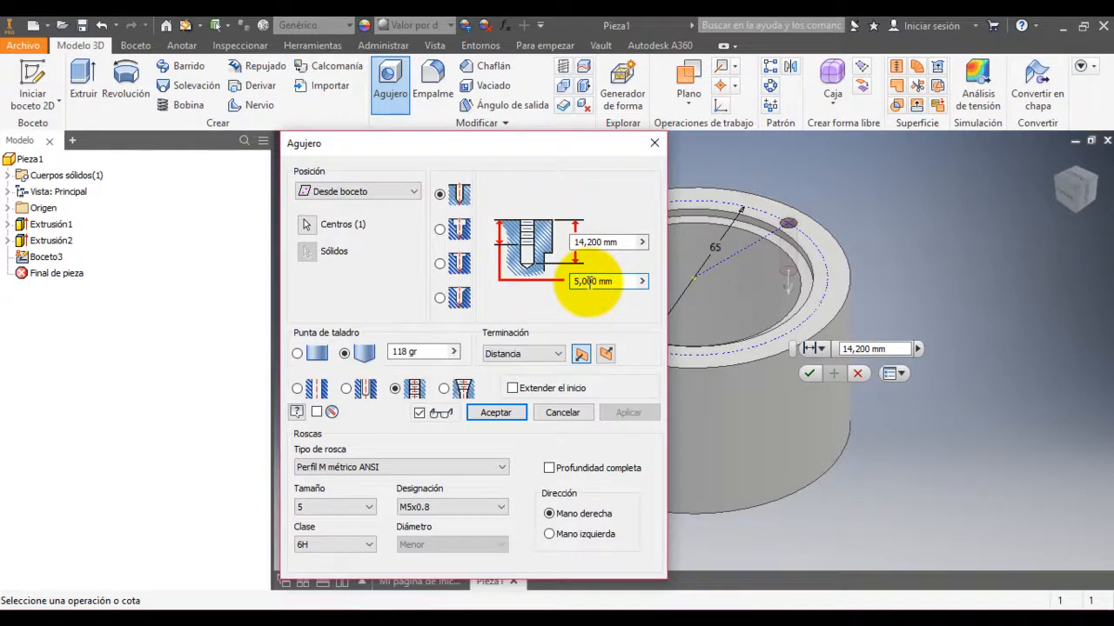
click(576, 244)
text(7)
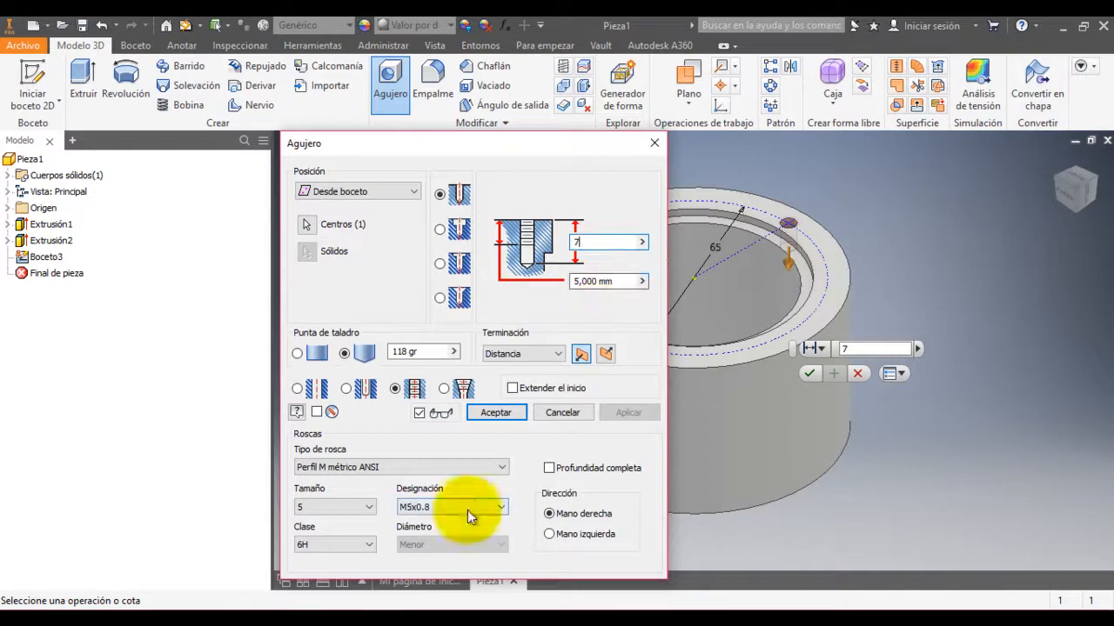
click(299, 621)
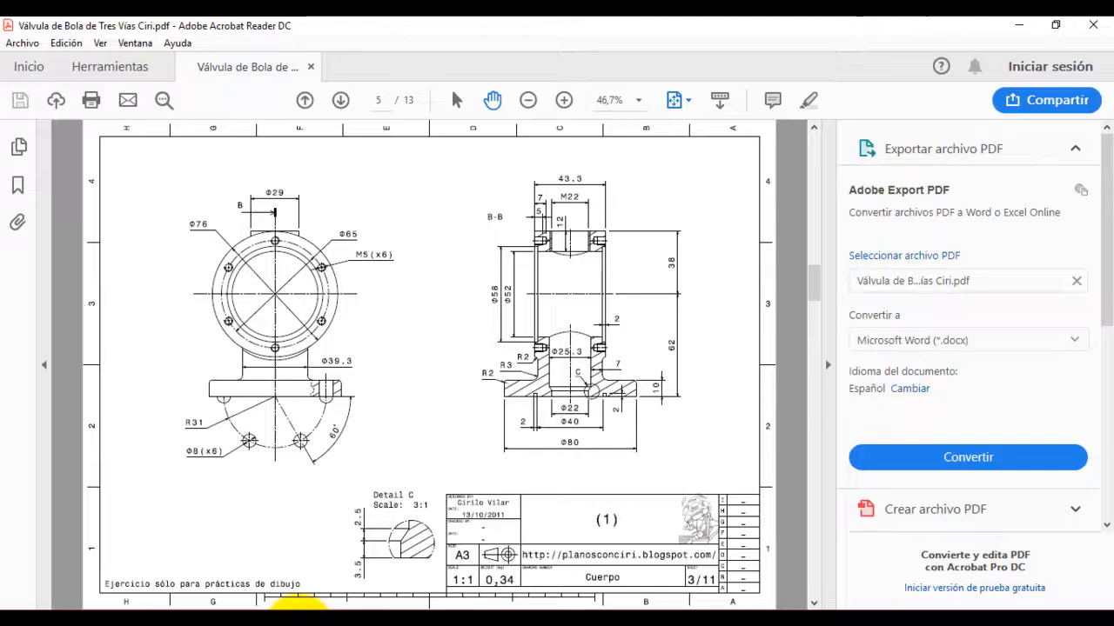
click(294, 619)
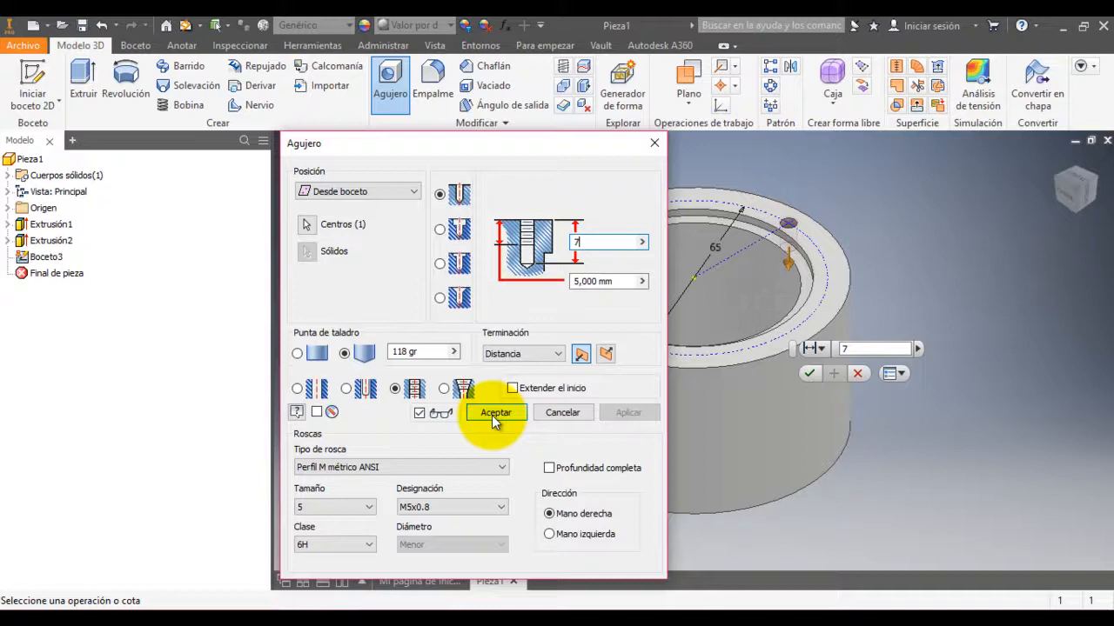
click(494, 412)
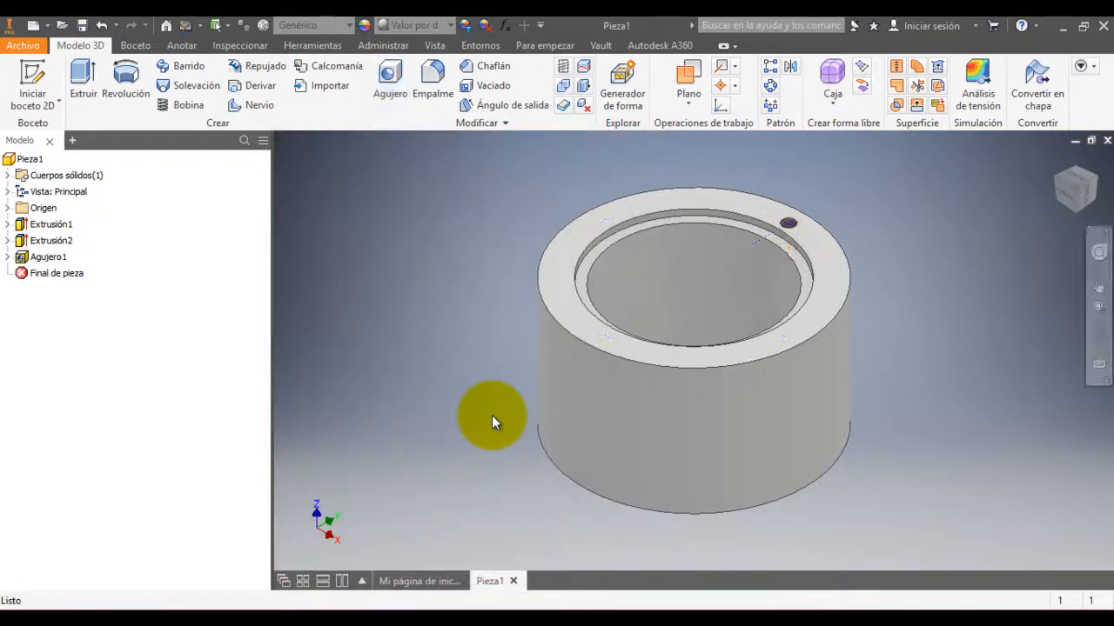
Step: Pattern the M5 hole circularly around the bore's axis with 6 occurrences over 360 degrees
scroll(794, 219, up, 5)
scroll(791, 228, down, 6)
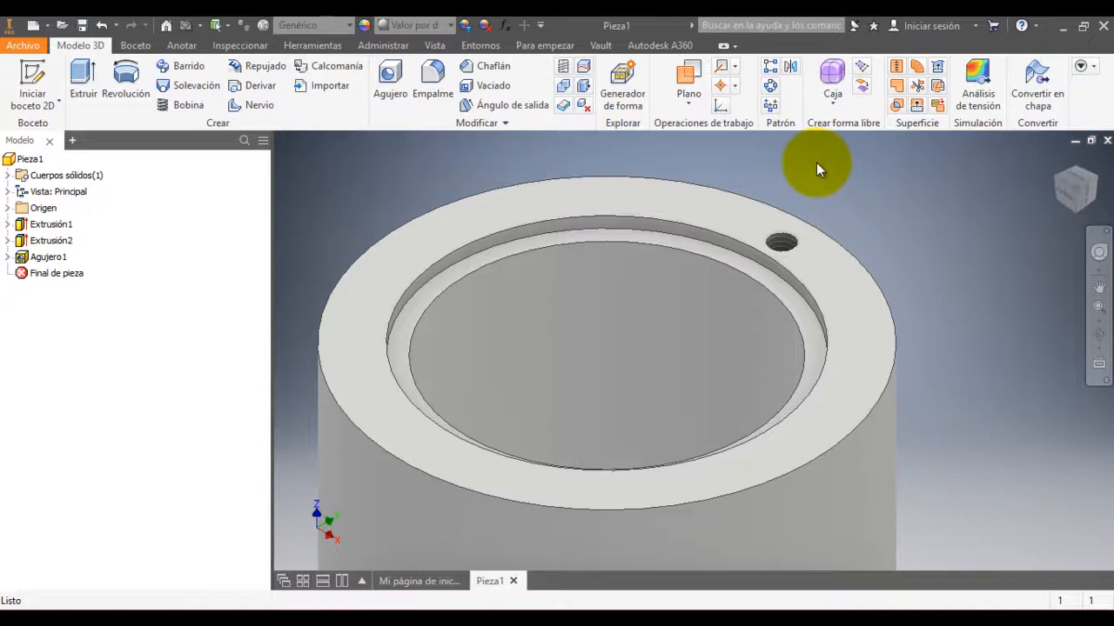
click(770, 87)
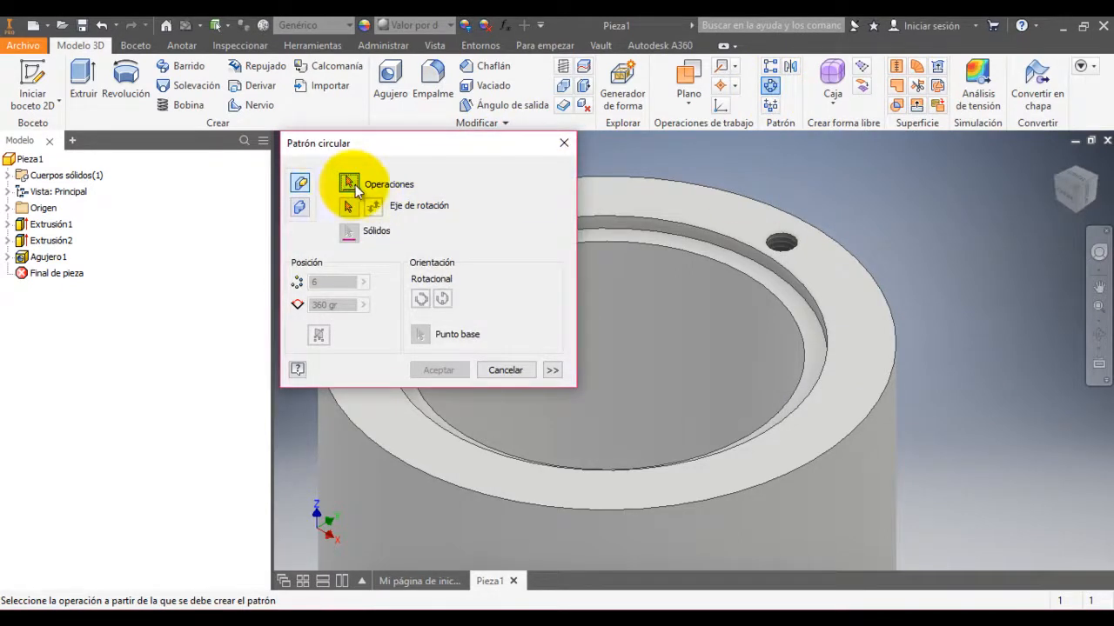
click(780, 246)
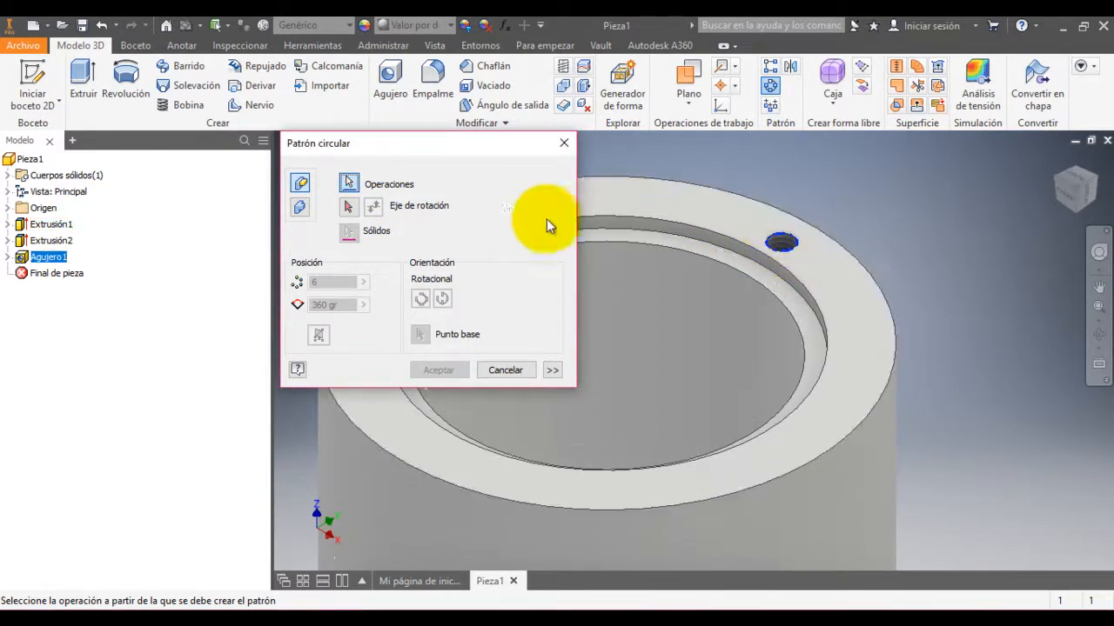
click(348, 208)
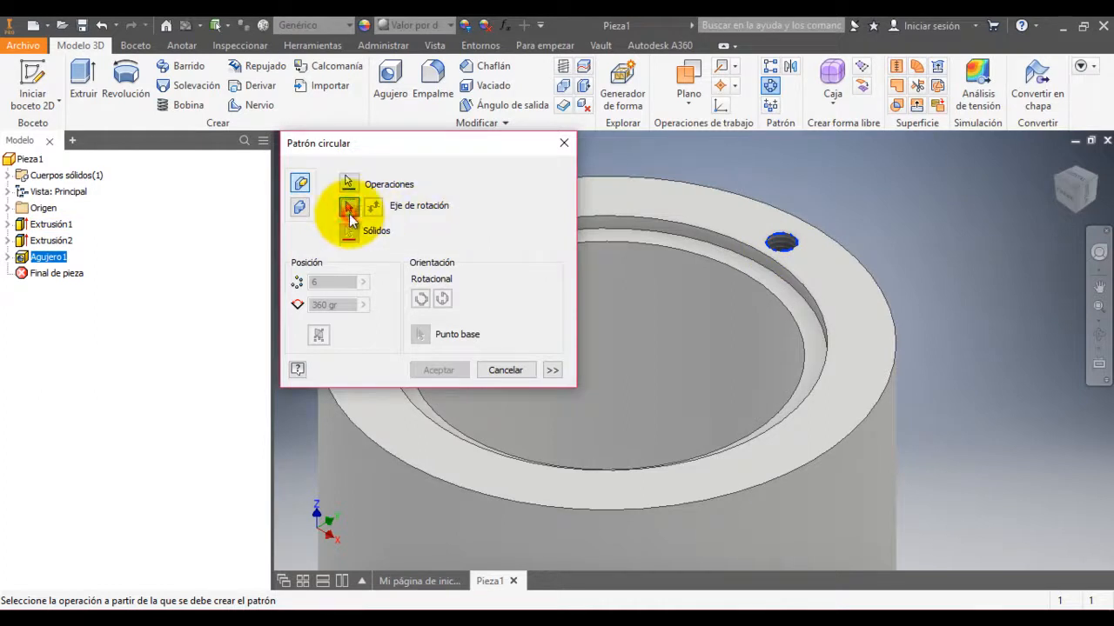
click(646, 275)
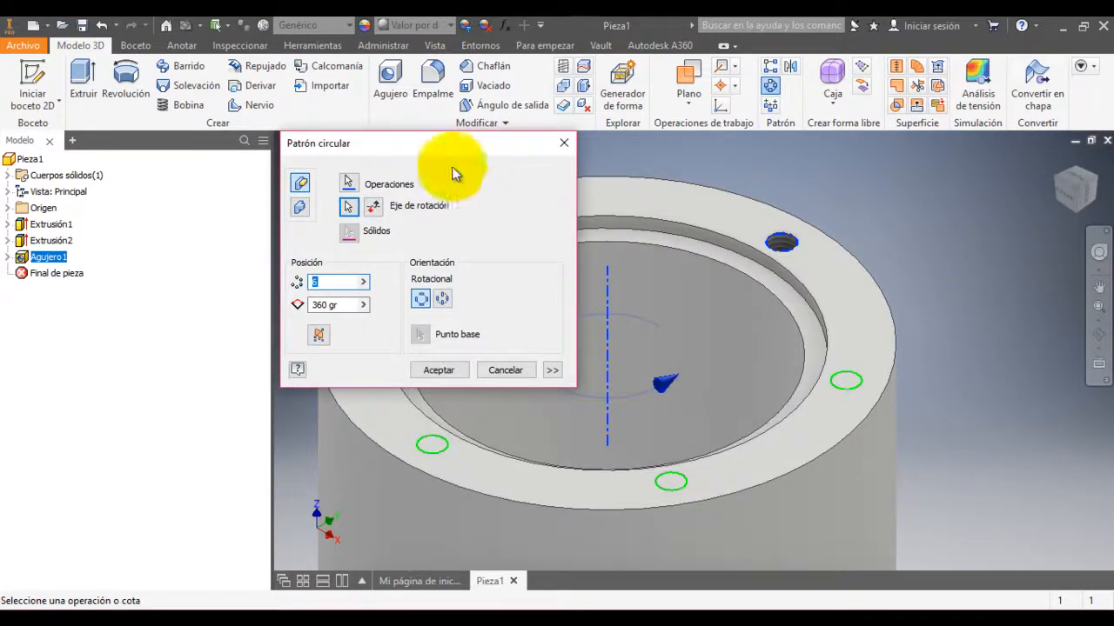
drag(437, 155, 178, 78)
text(6)
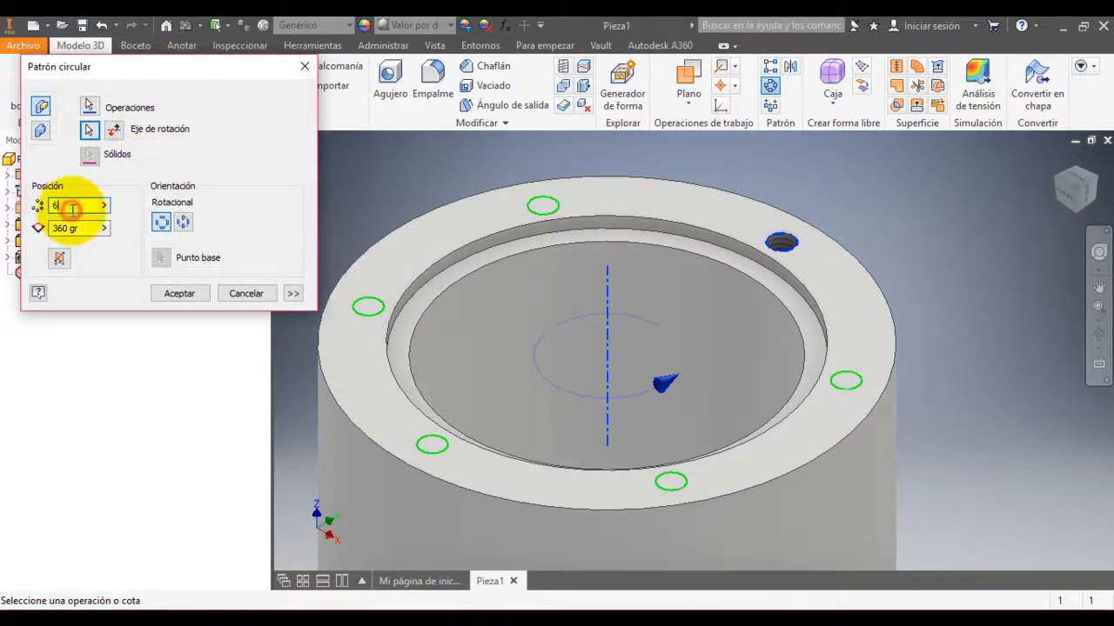
click(79, 228)
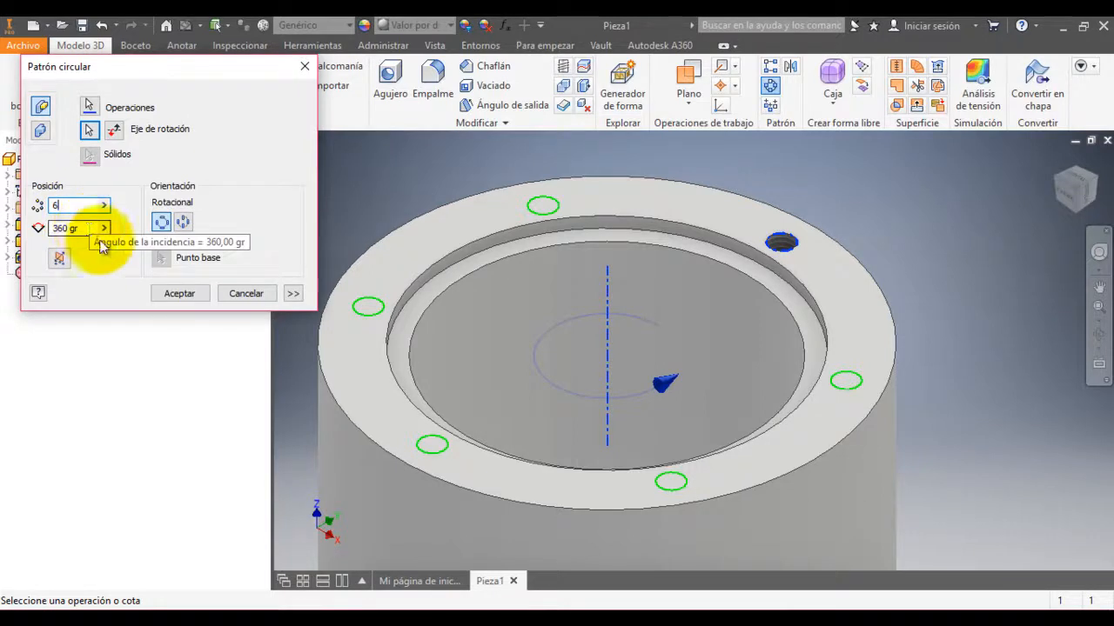
click(176, 294)
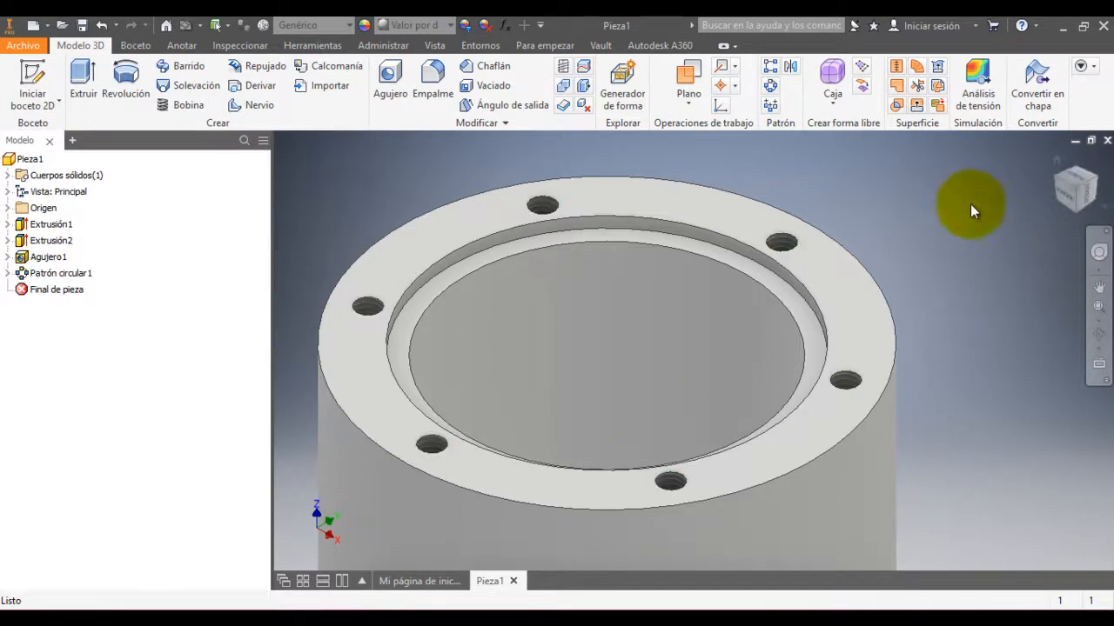
Step: Mirror the end recess (Extrusión2) and the M5 hole (Agujero1) about the XY origin plane
click(1057, 163)
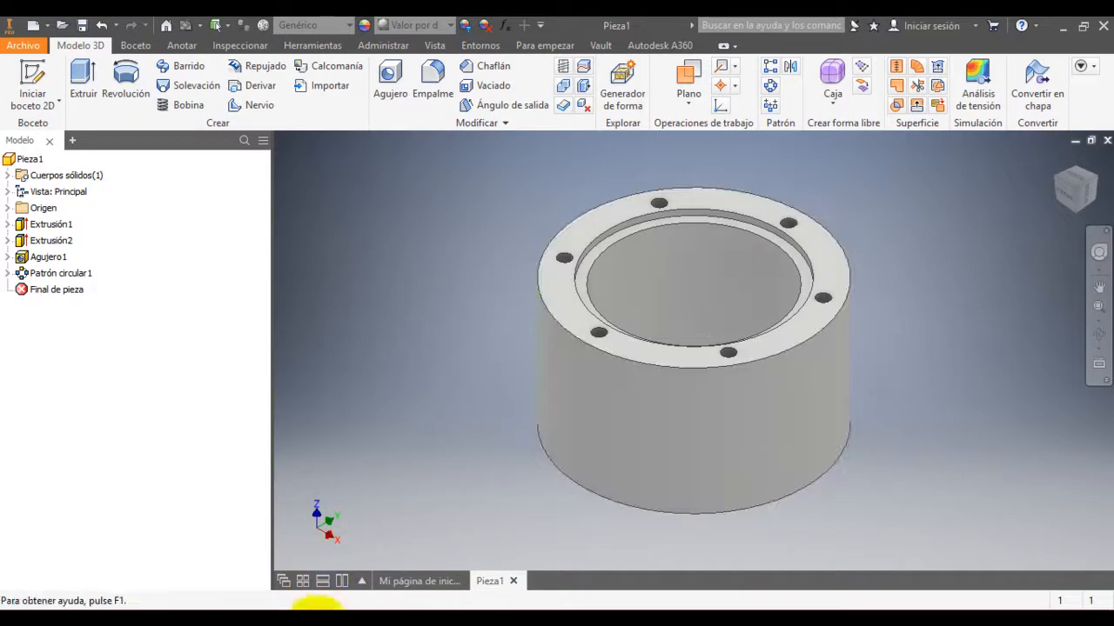
click(296, 616)
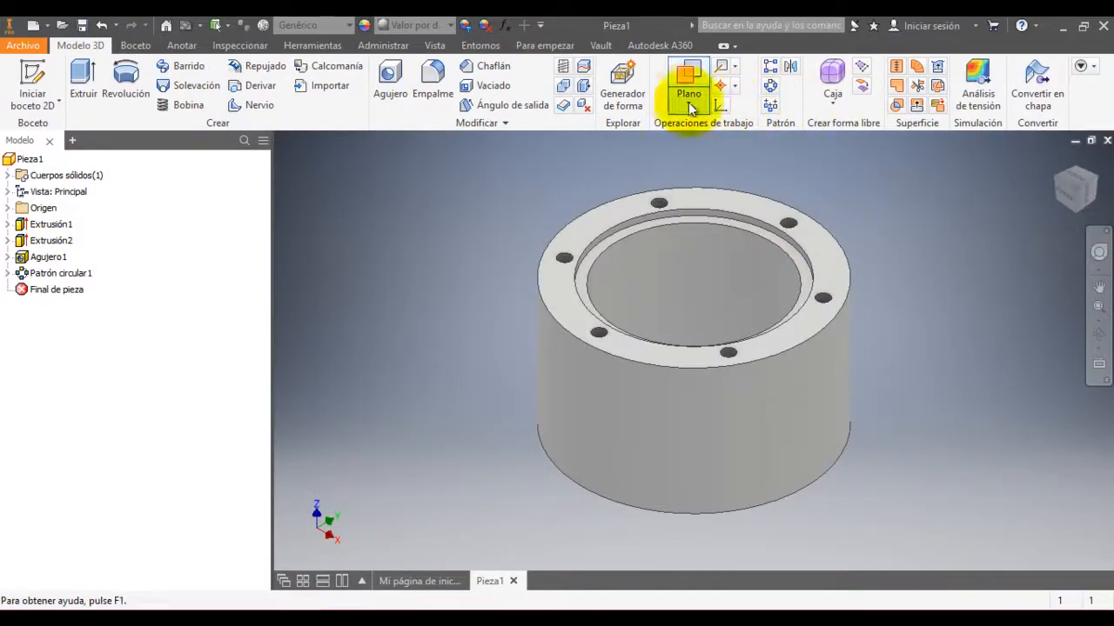
click(8, 208)
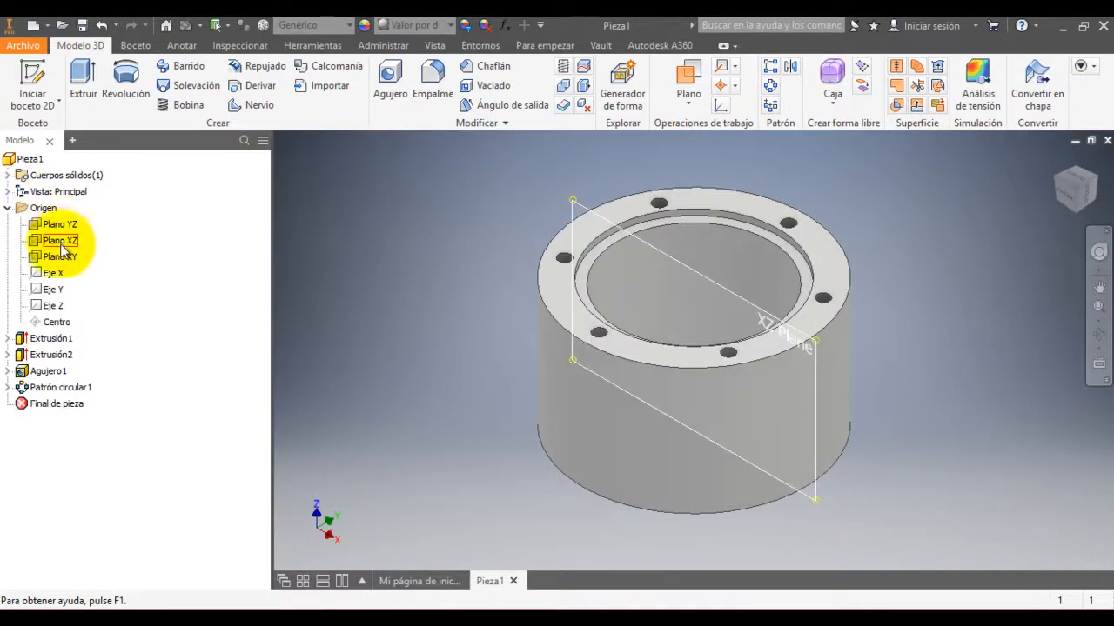
click(61, 259)
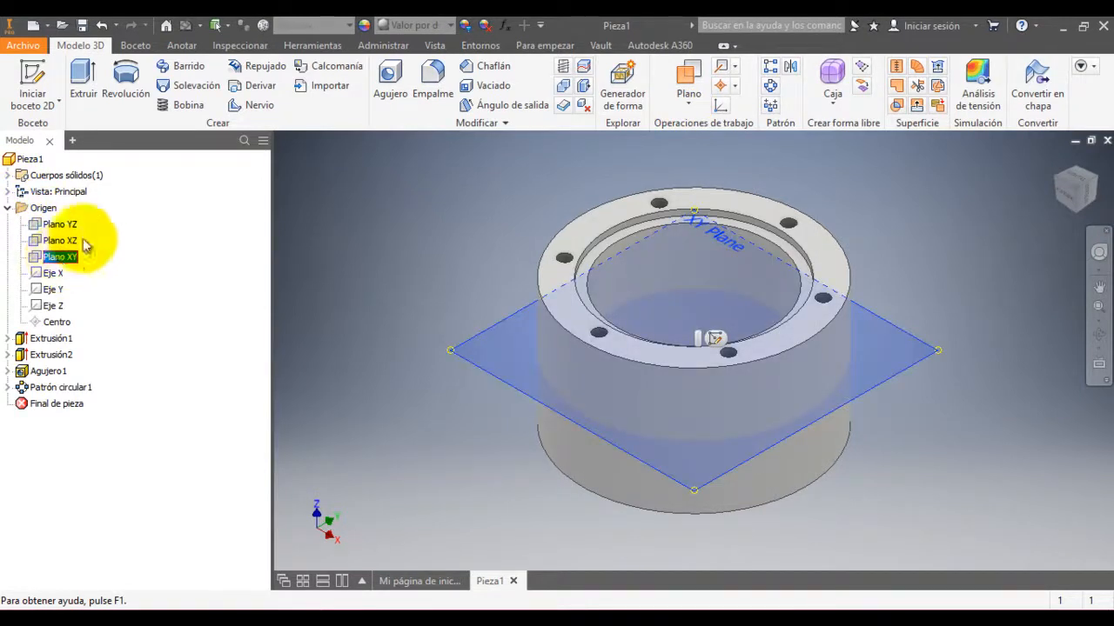
click(789, 68)
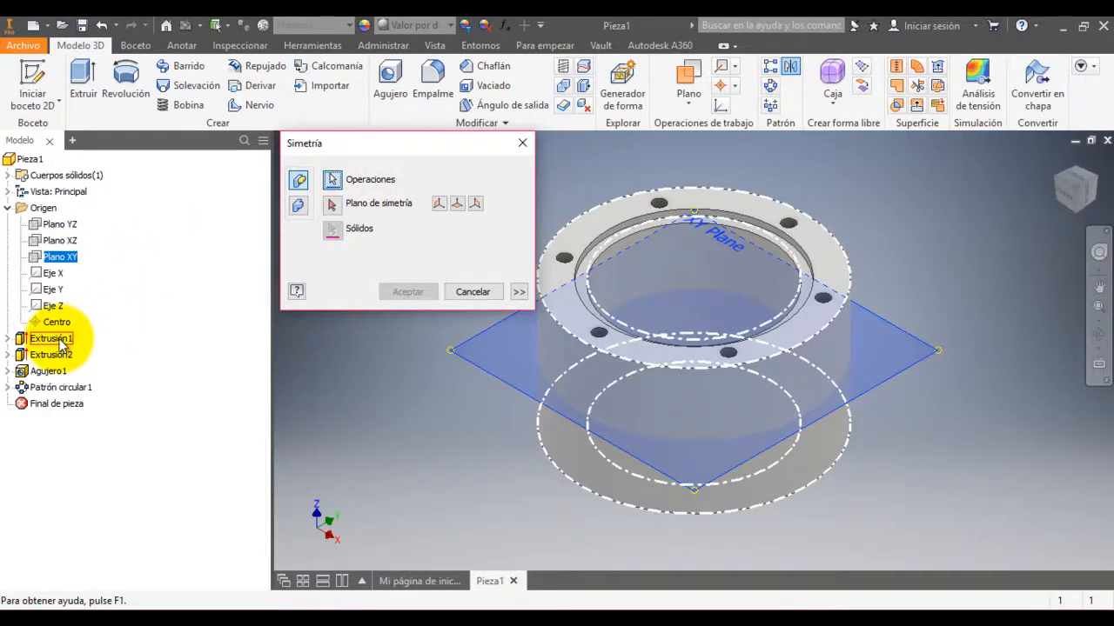
click(57, 357)
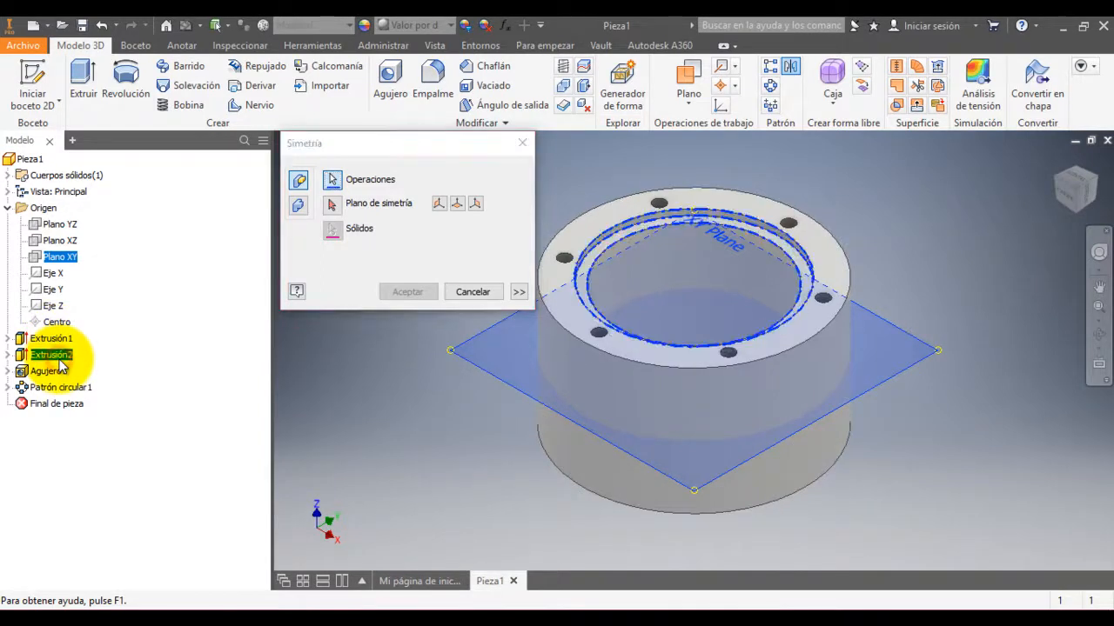
click(58, 372)
click(333, 207)
click(70, 260)
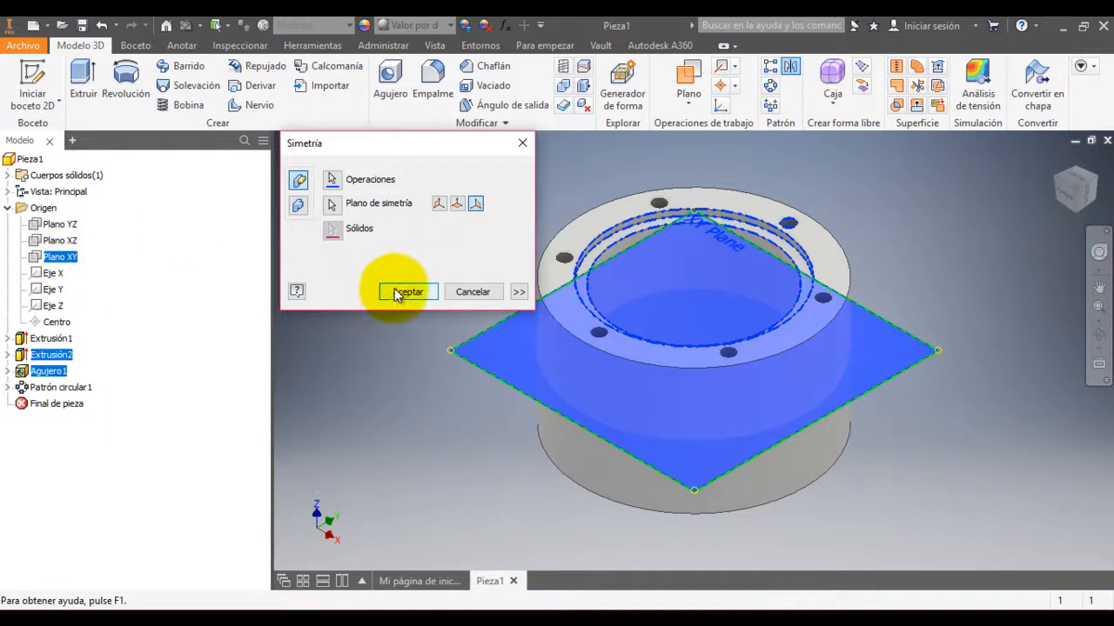
click(398, 294)
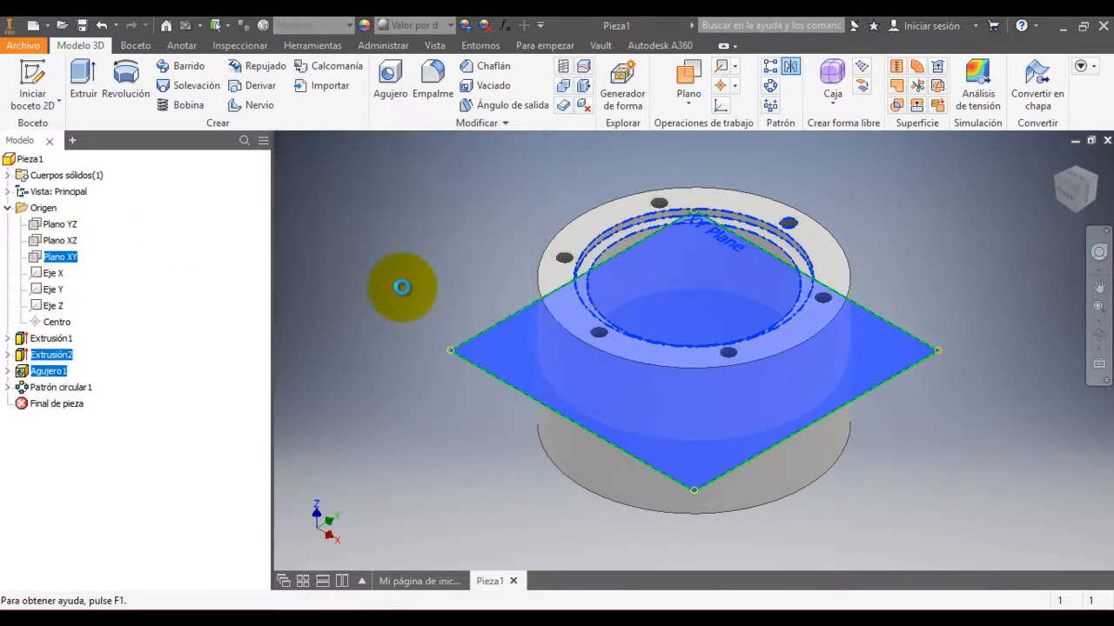
Step: Hide the work plane lying across the middle of the body
click(442, 352)
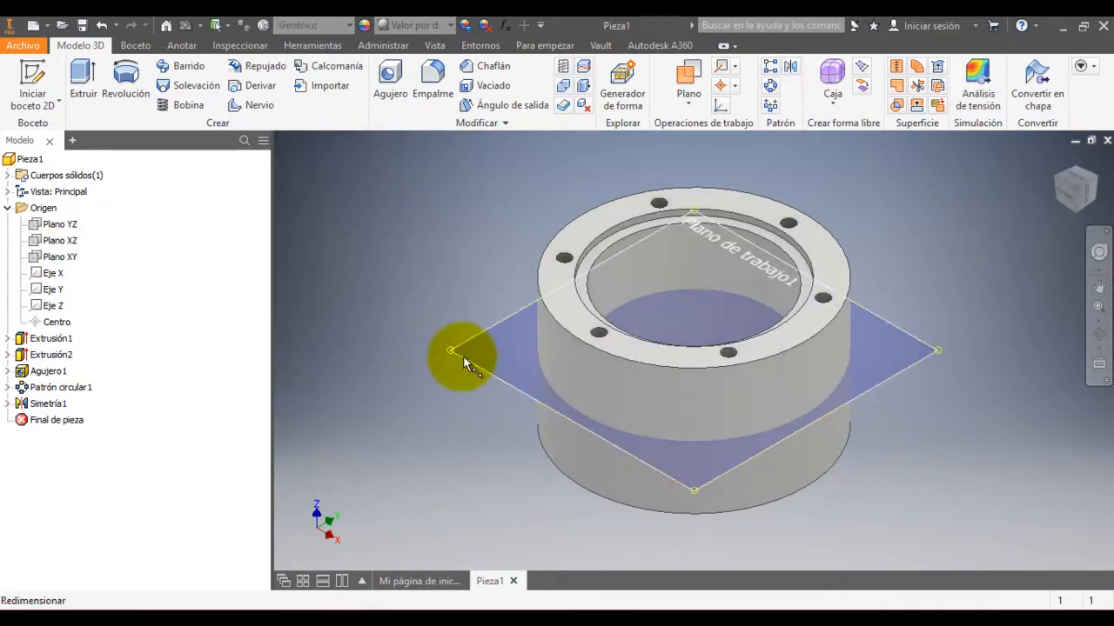
right_drag(463, 356, 501, 380)
click(436, 401)
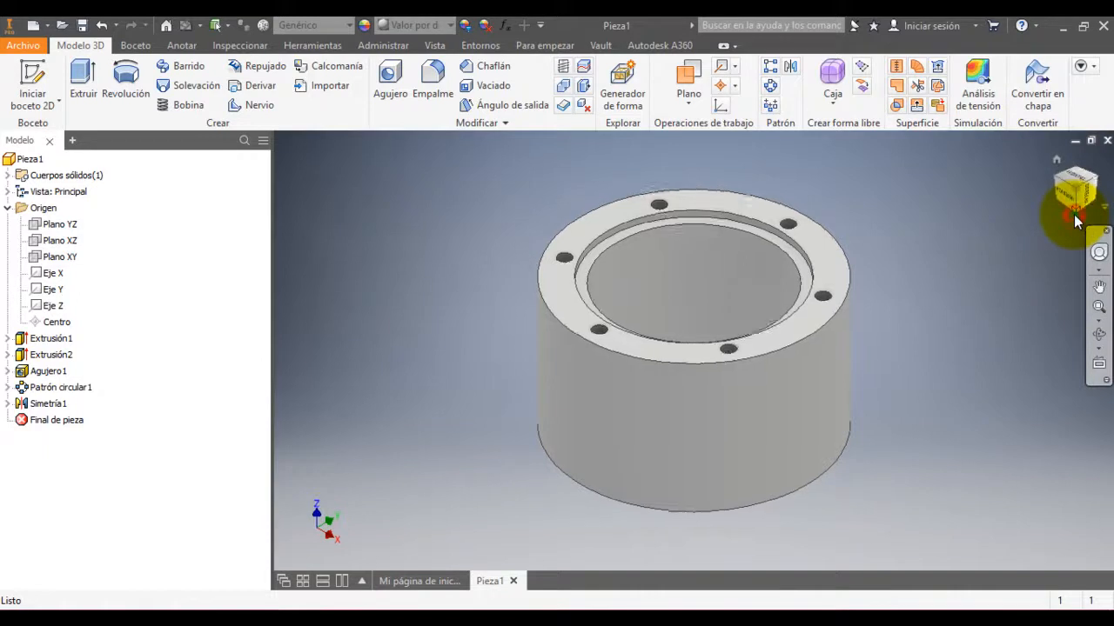
Step: Edit the mirror feature to also include the circular pattern of M5 holes
click(1075, 218)
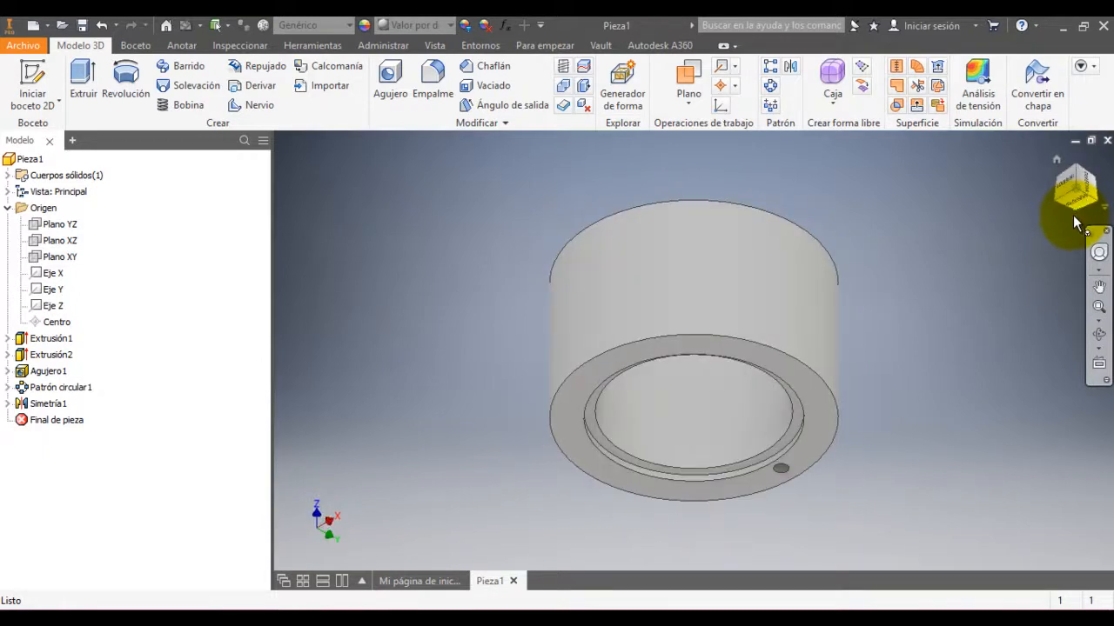
click(22, 406)
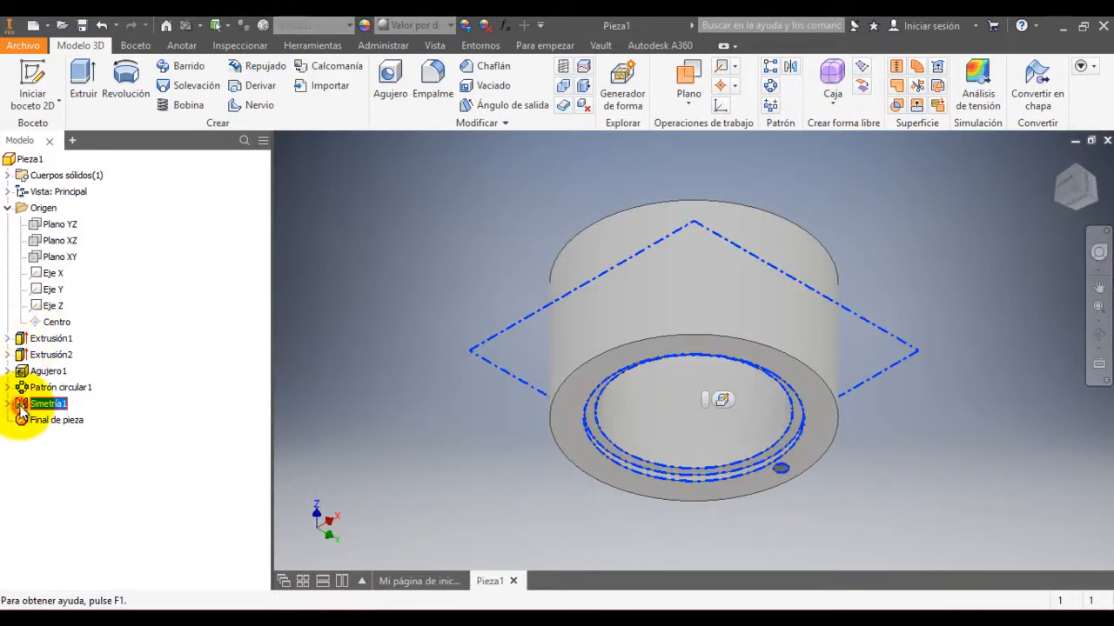
click(726, 402)
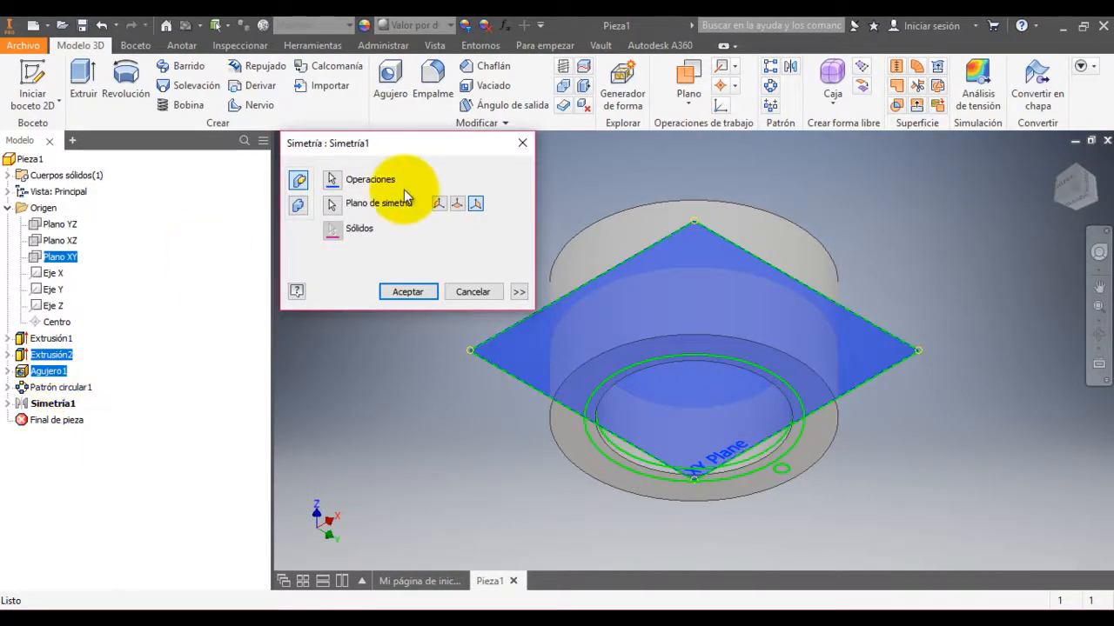
click(332, 182)
click(57, 387)
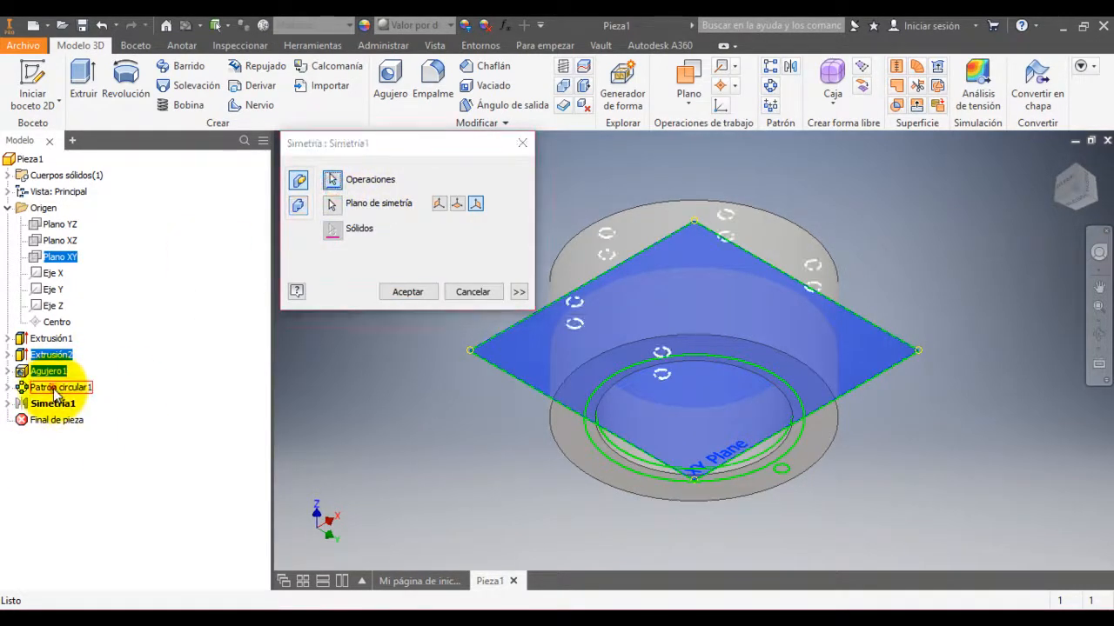
click(405, 290)
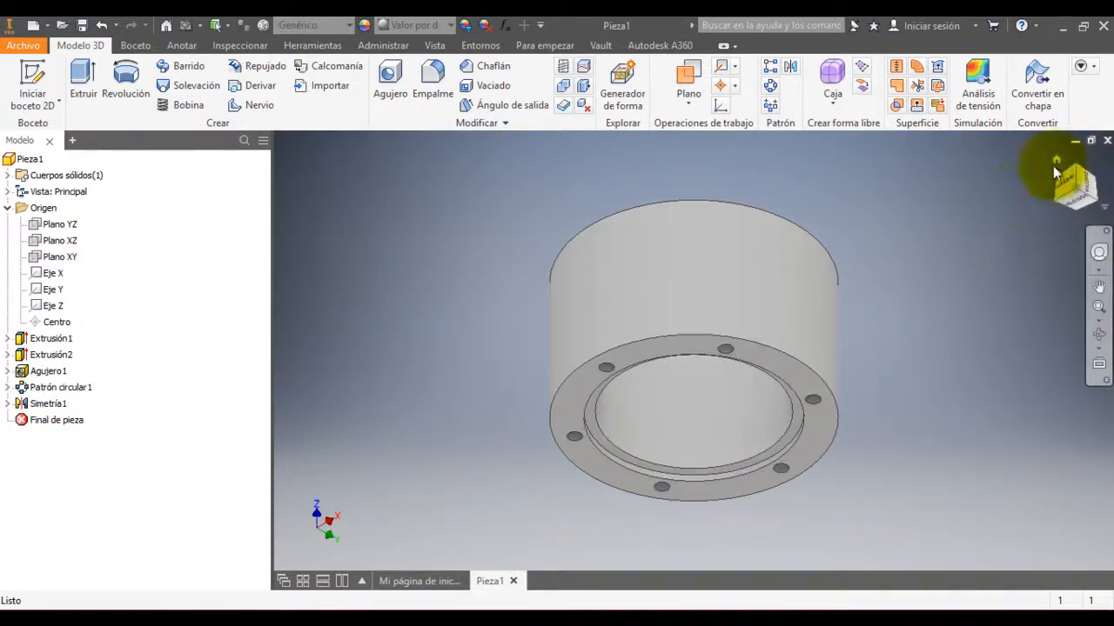
click(1053, 167)
click(1053, 165)
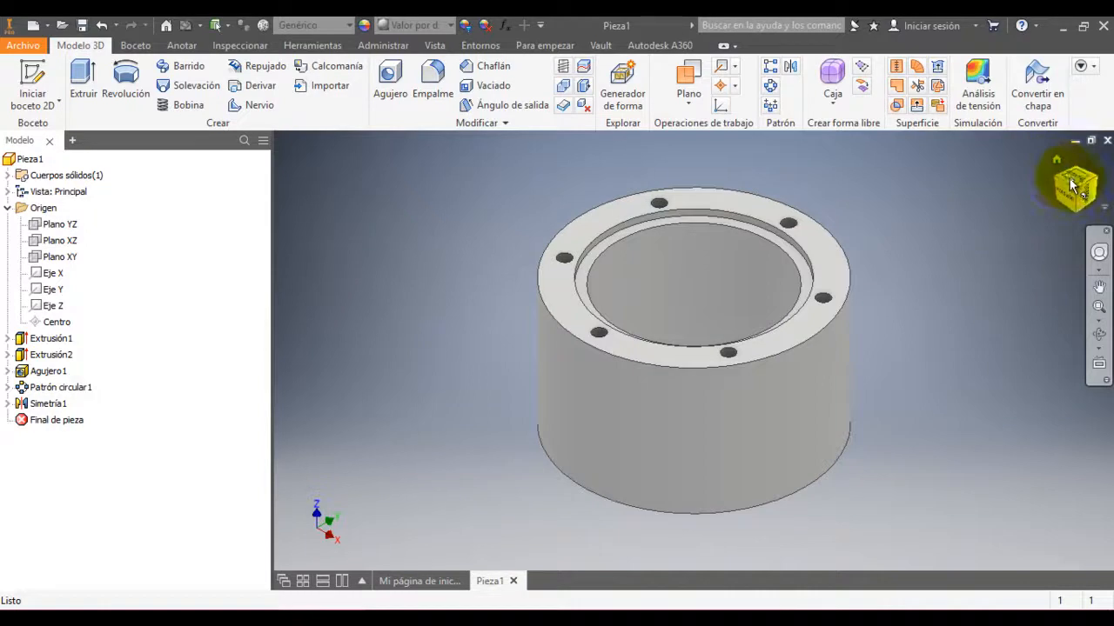
Step: Check the body's PDF drawing and create a work plane tangent to the outer cylindrical face and parallel to the XZ plane
click(1073, 183)
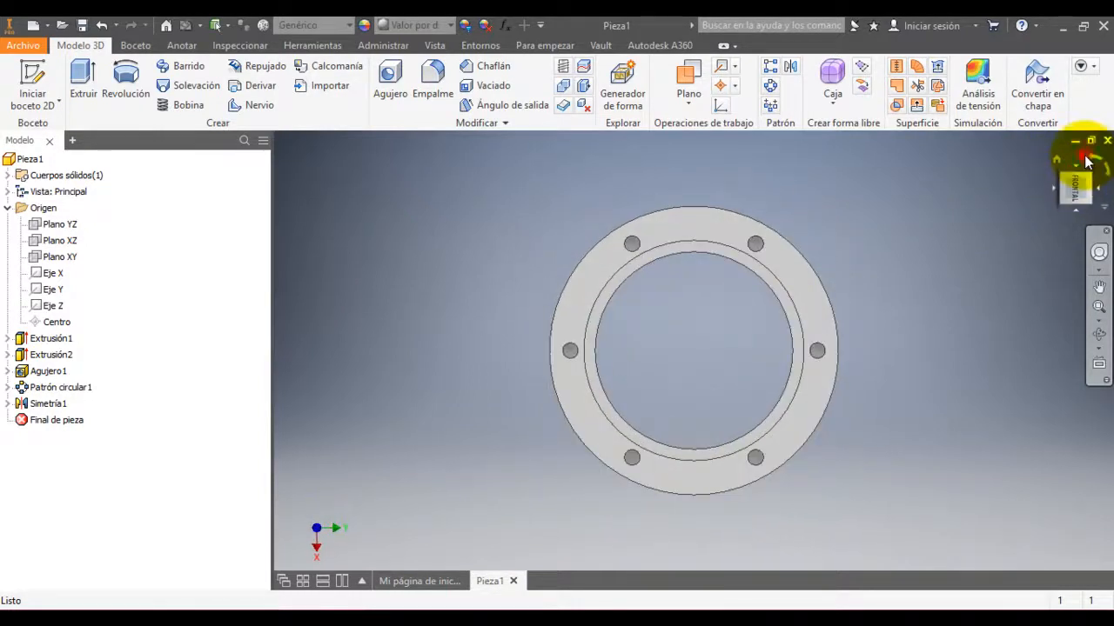
click(1085, 161)
click(1079, 180)
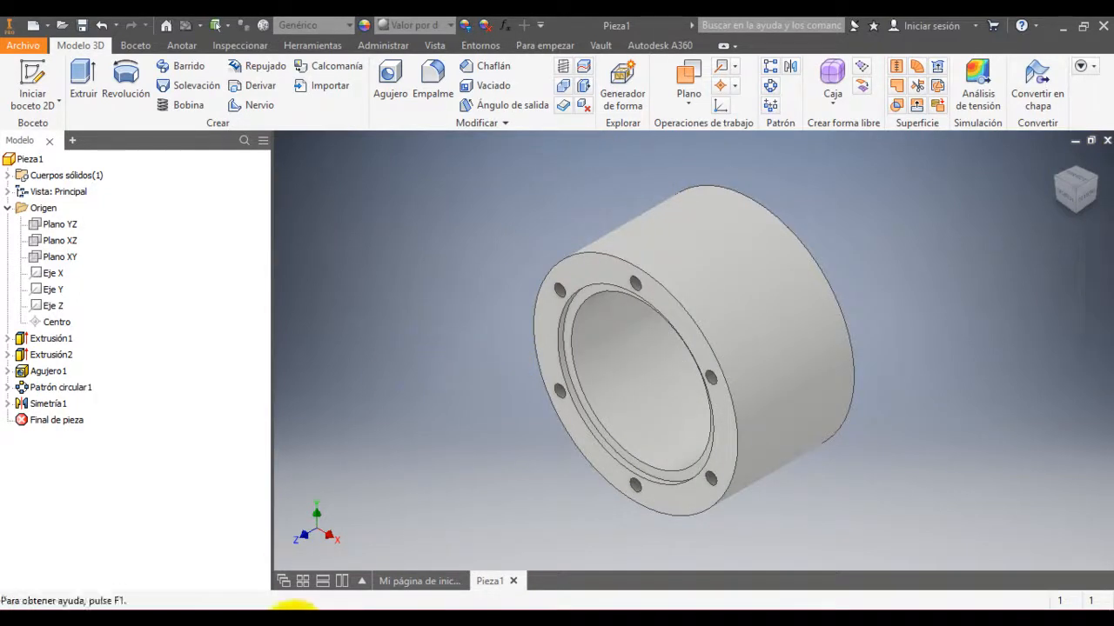
click(293, 609)
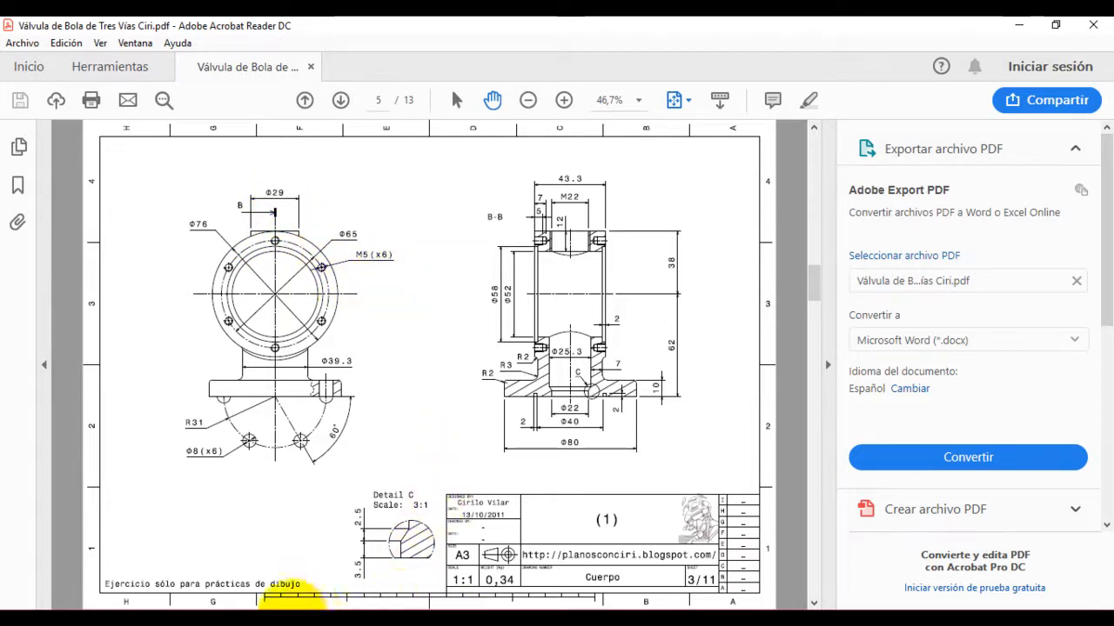
click(349, 624)
click(658, 242)
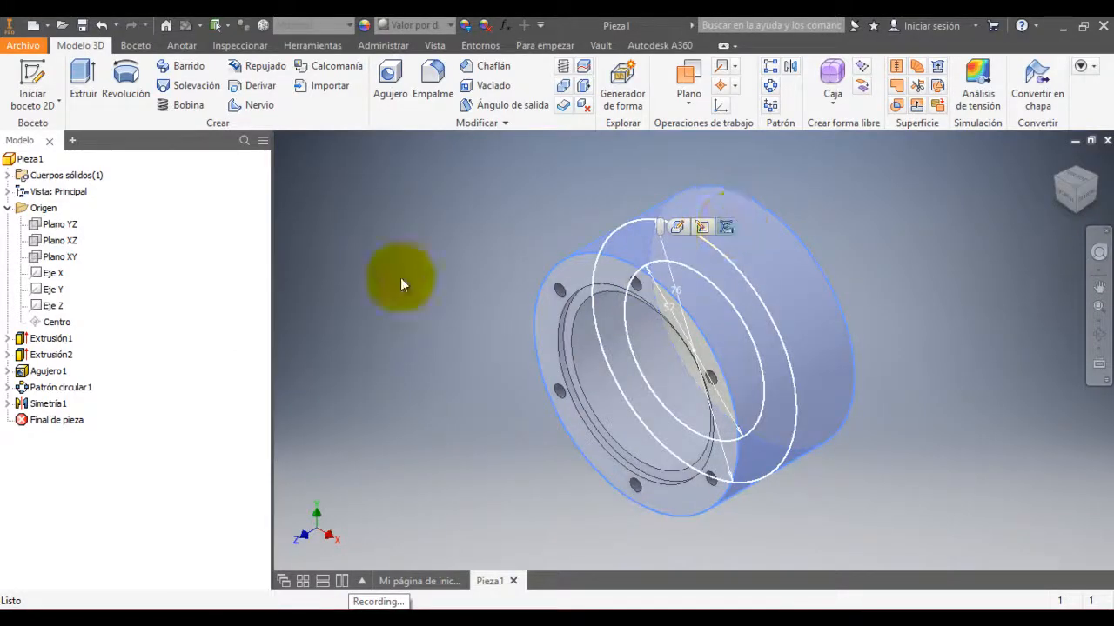
click(369, 272)
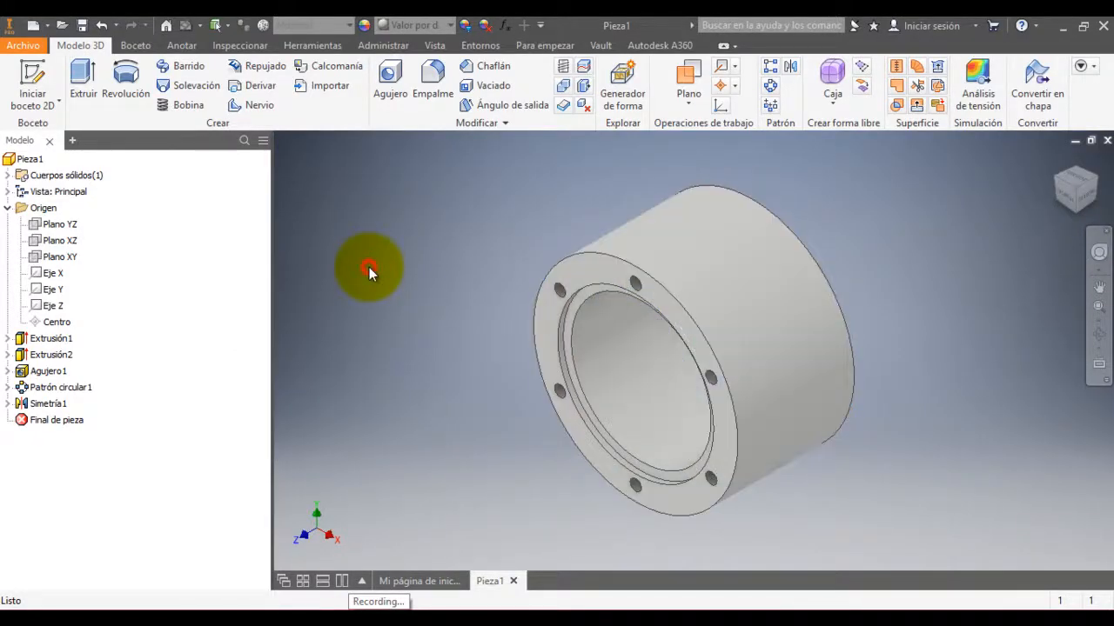
click(691, 106)
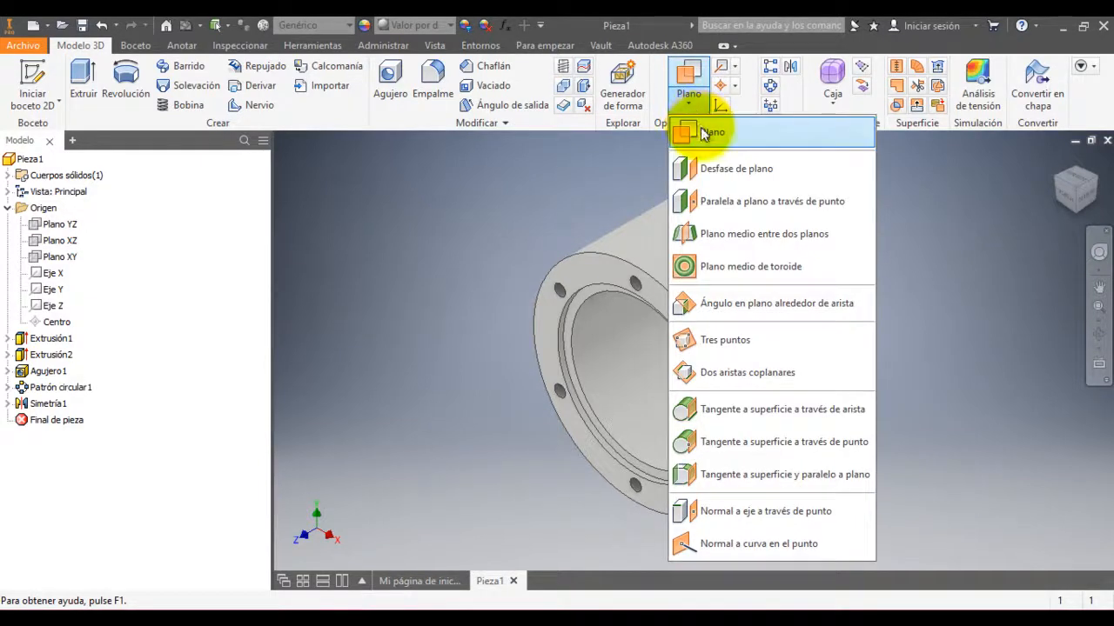
click(737, 480)
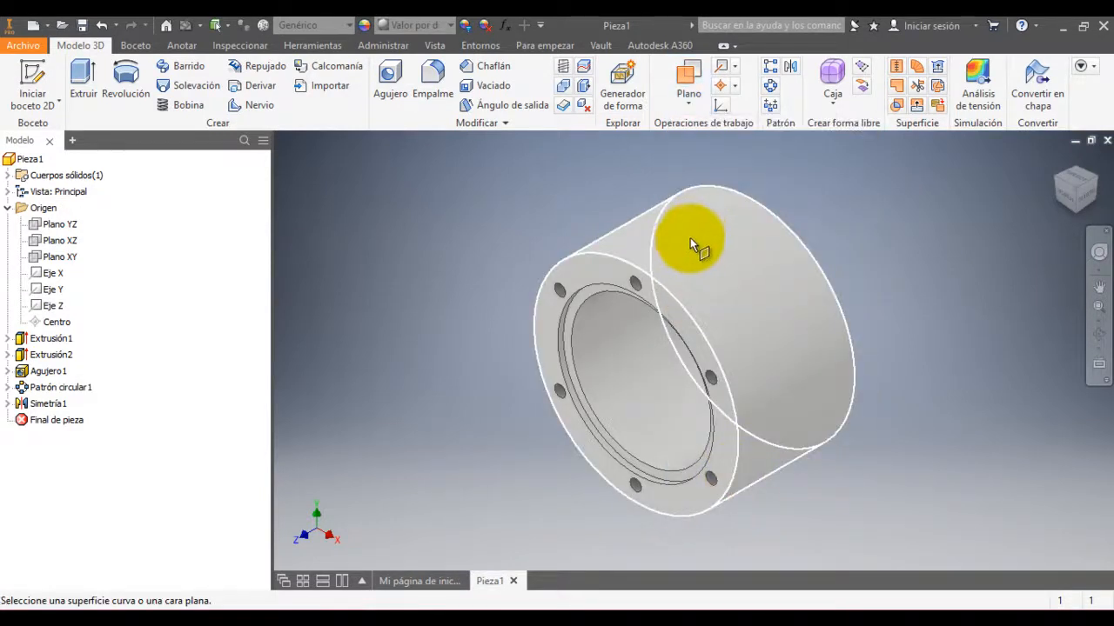
click(691, 238)
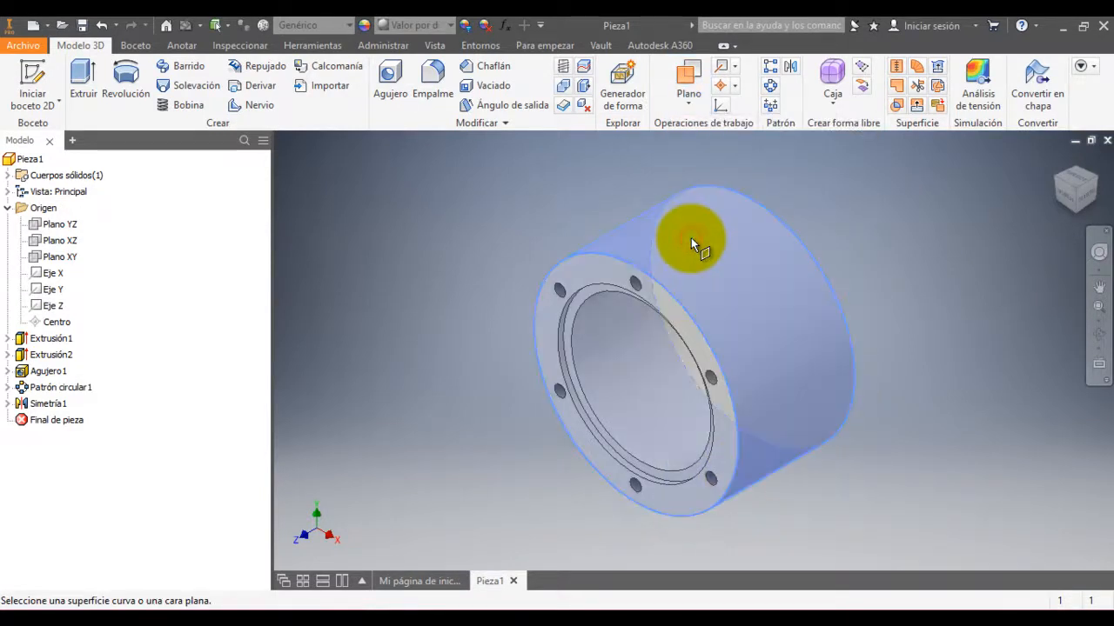
click(70, 249)
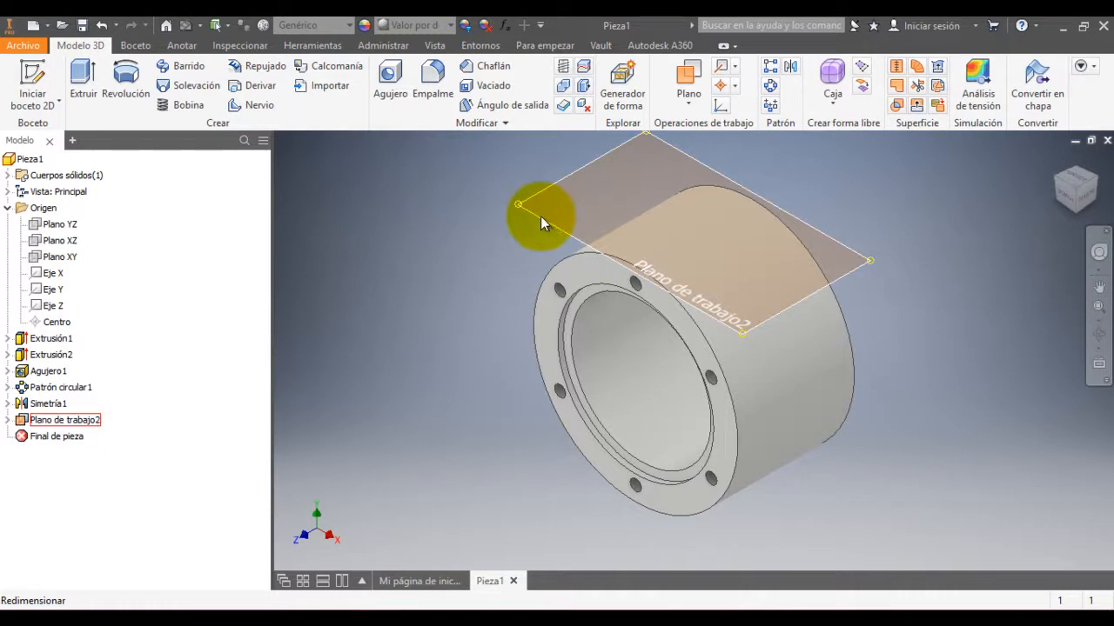
Step: Start a sketch on the tangent work plane and draw a circle about 18 mm in diameter centred on the origin
click(313, 623)
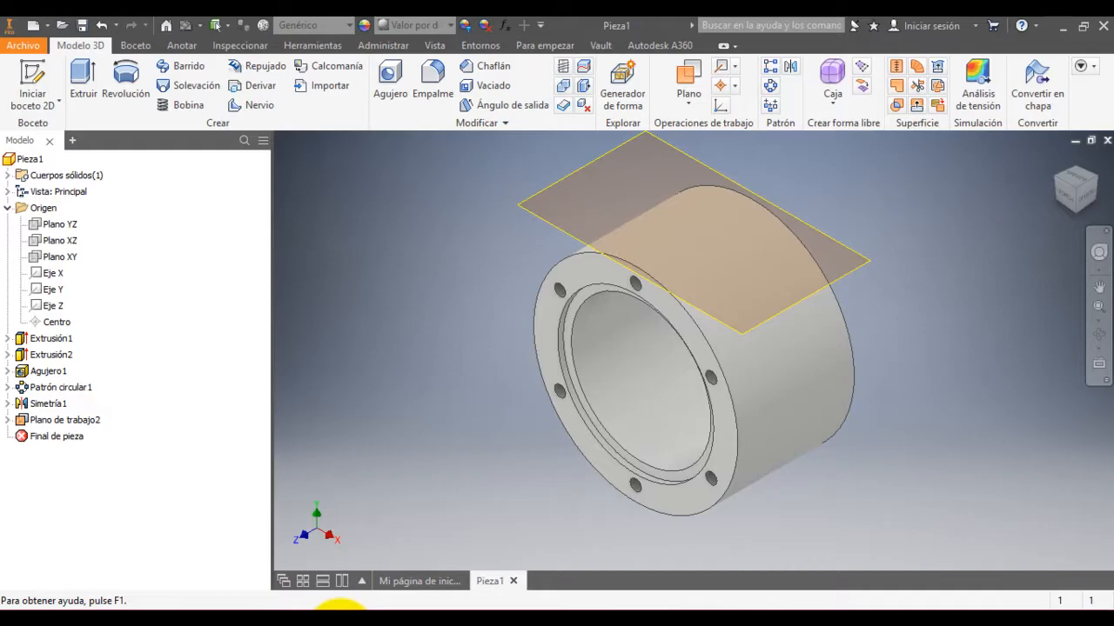
click(533, 215)
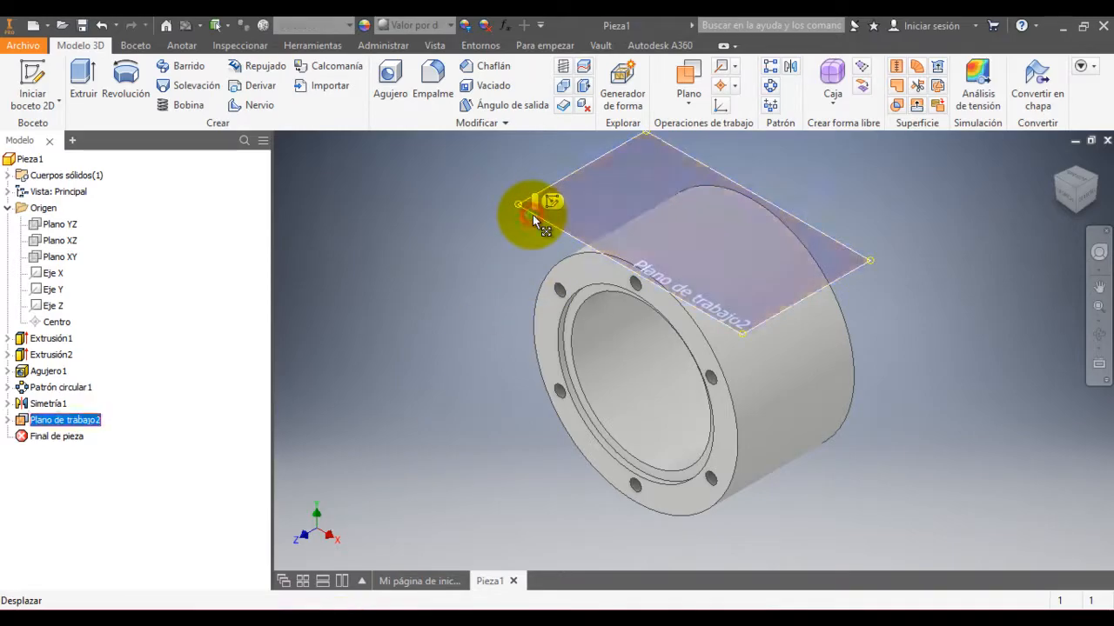
click(548, 207)
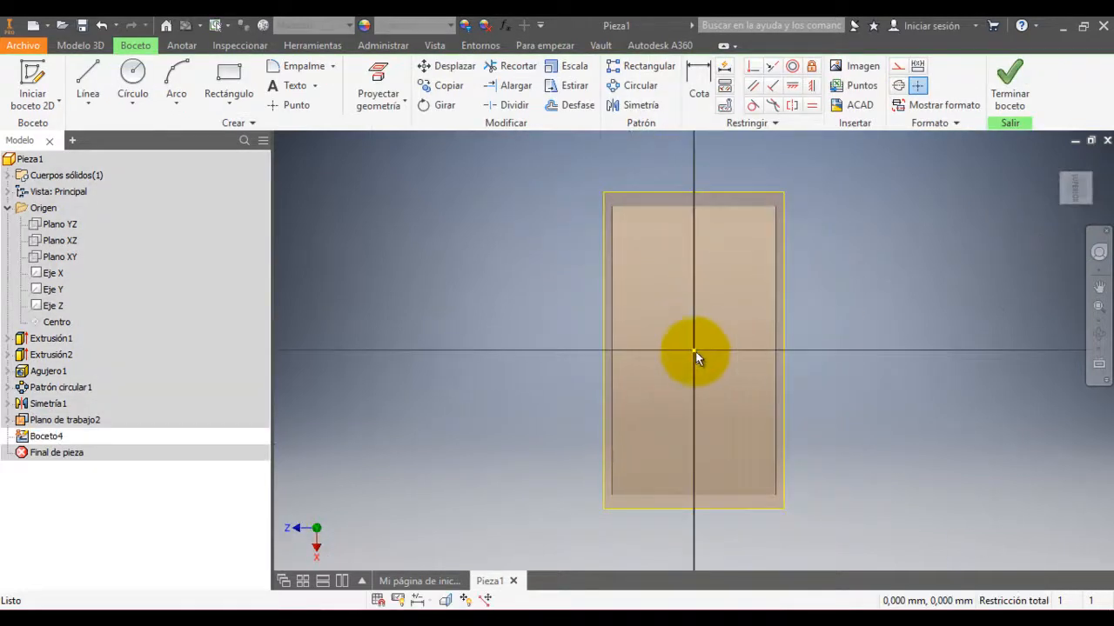
click(133, 80)
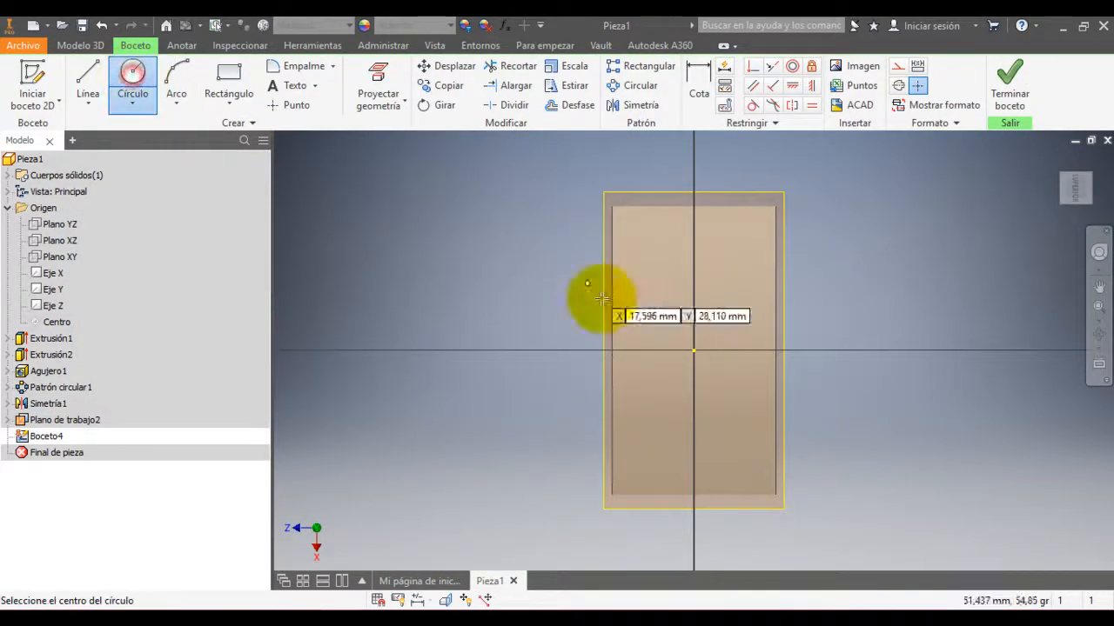
click(692, 352)
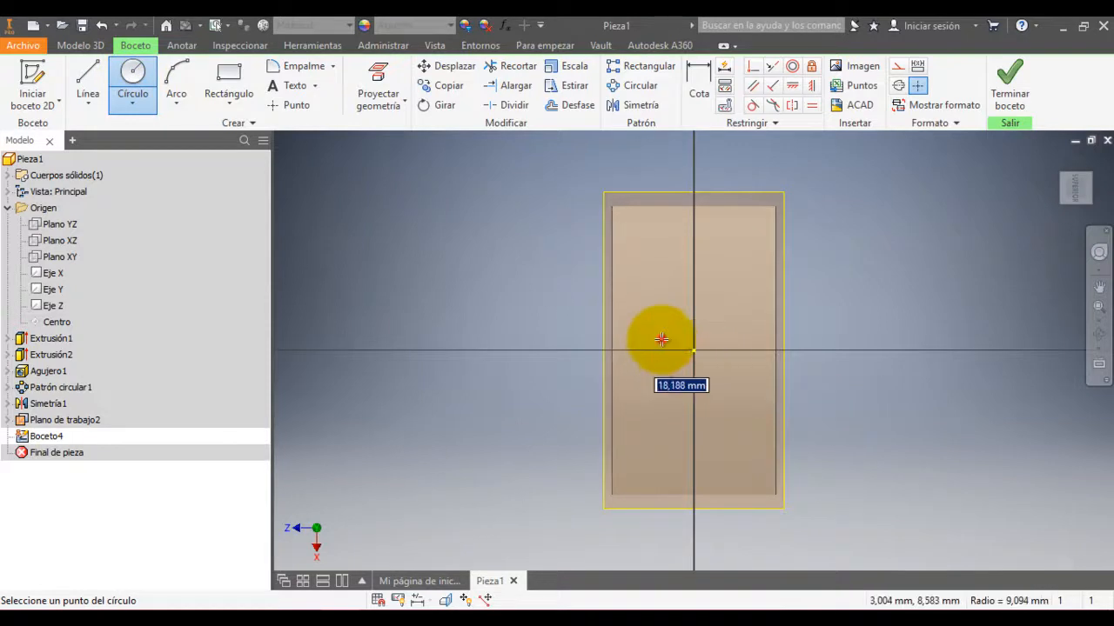
click(659, 344)
Step: Dimension the circle's diameter as 29 mm and finish the sketch
click(689, 96)
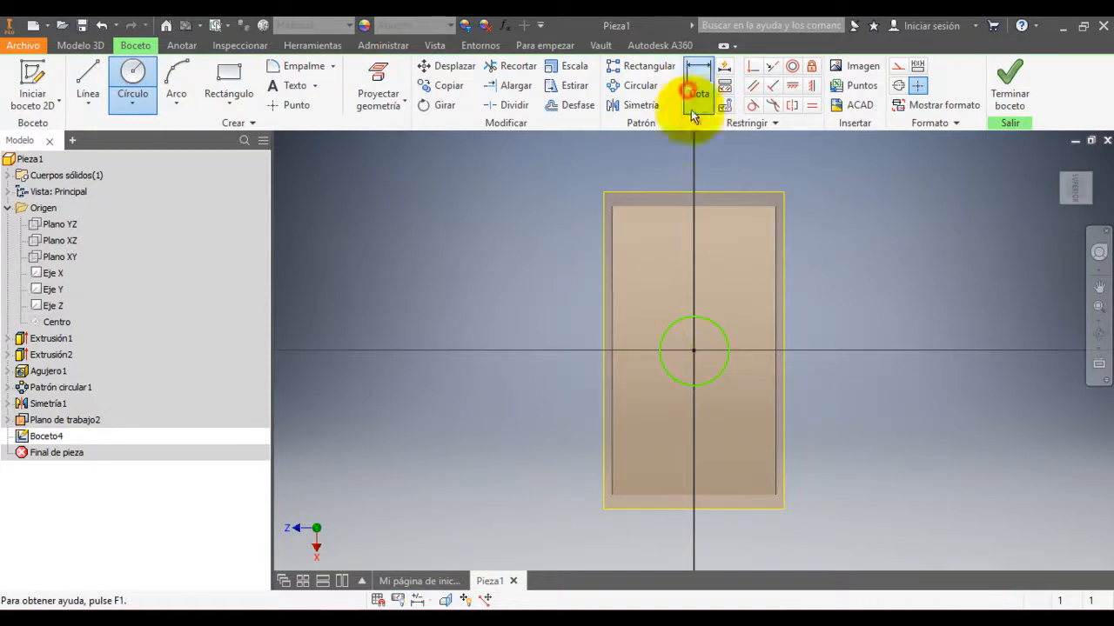
click(706, 319)
click(709, 339)
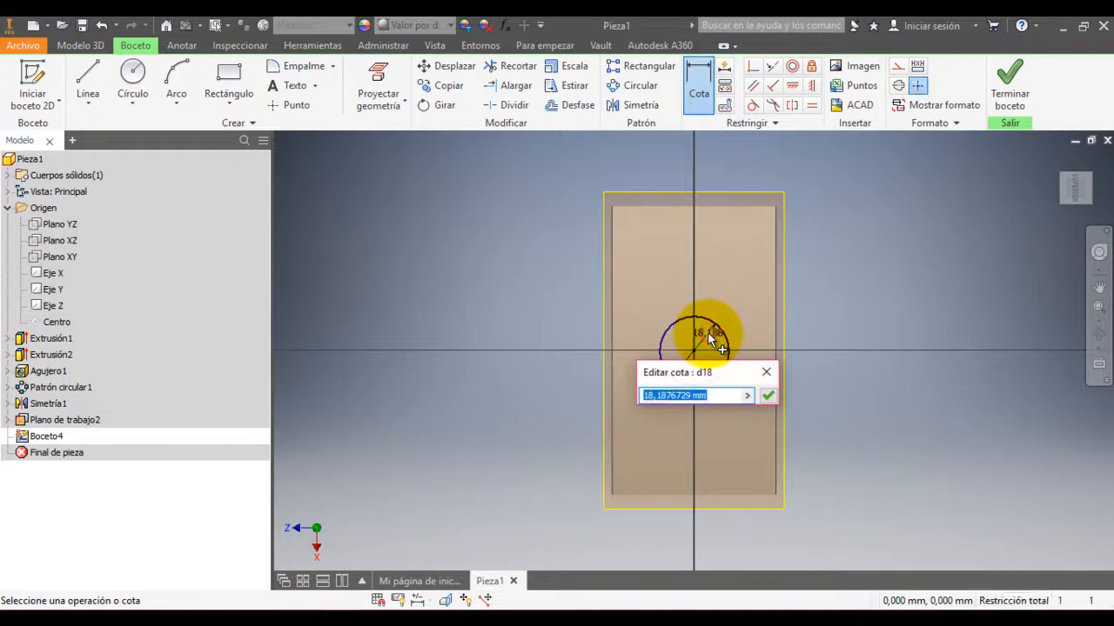
text(2)
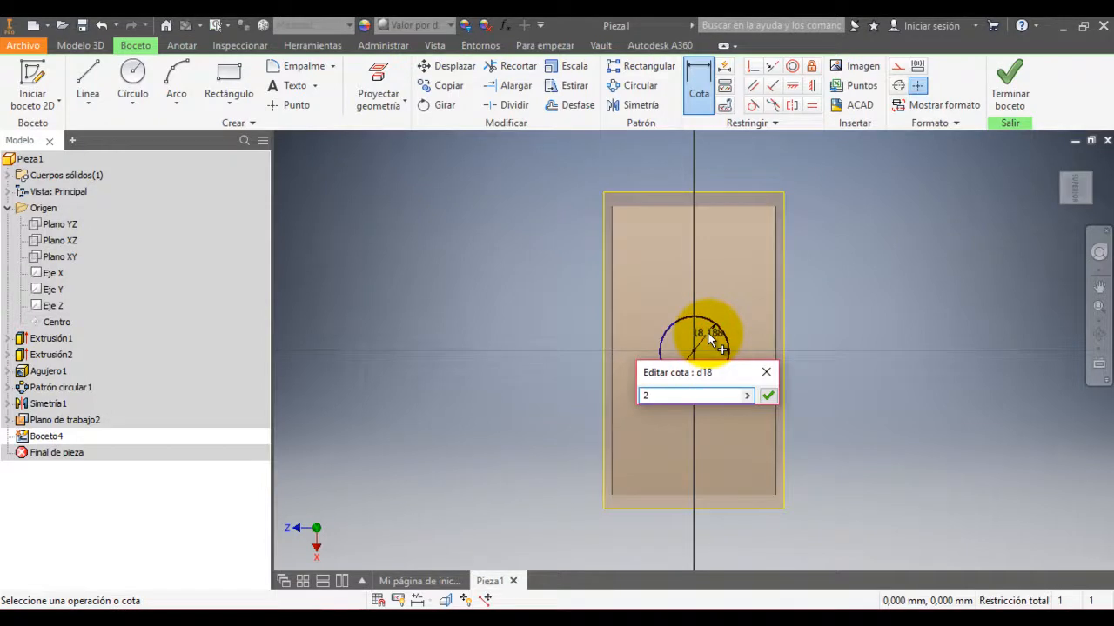
text(9)
key(Return)
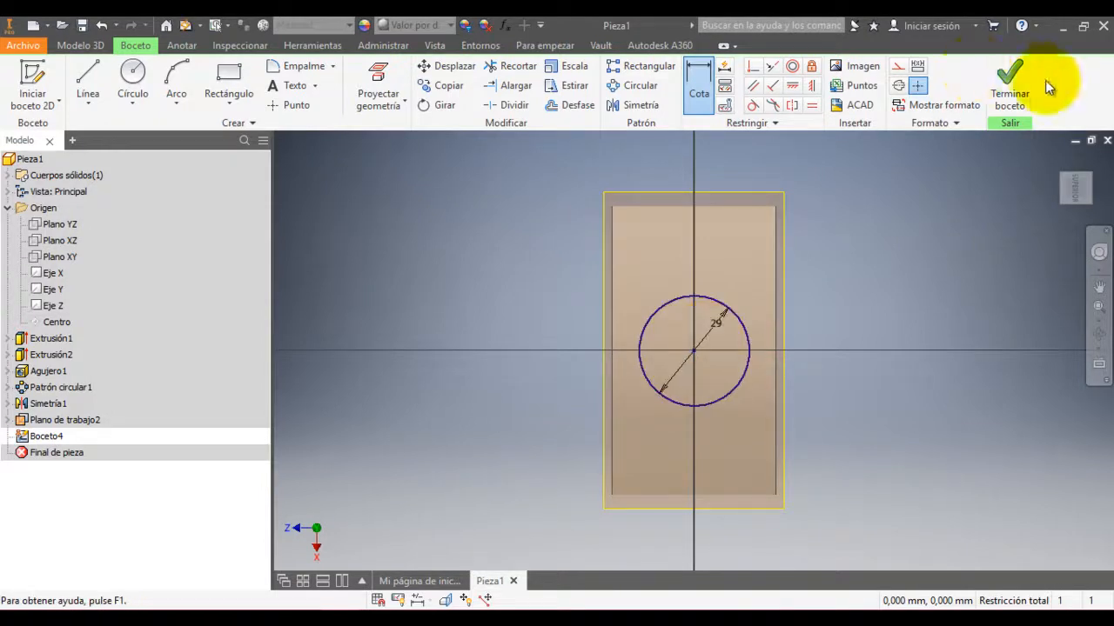
click(1015, 87)
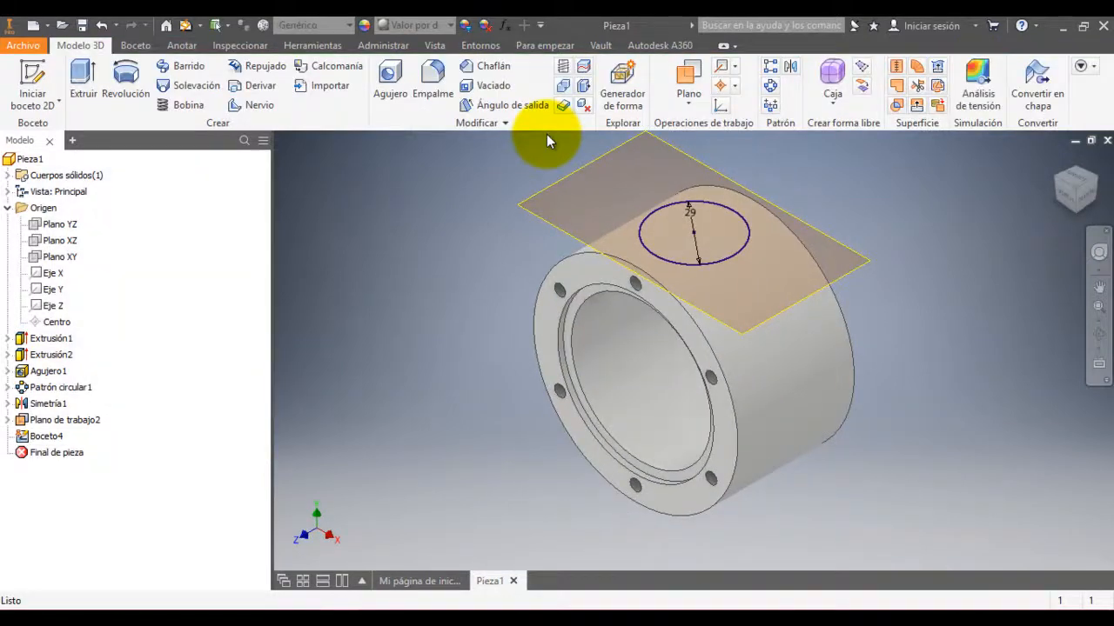
Step: Extrude the 29 mm circle from the tangent work plane to the body using the Hasta-Siguiente extent
click(83, 87)
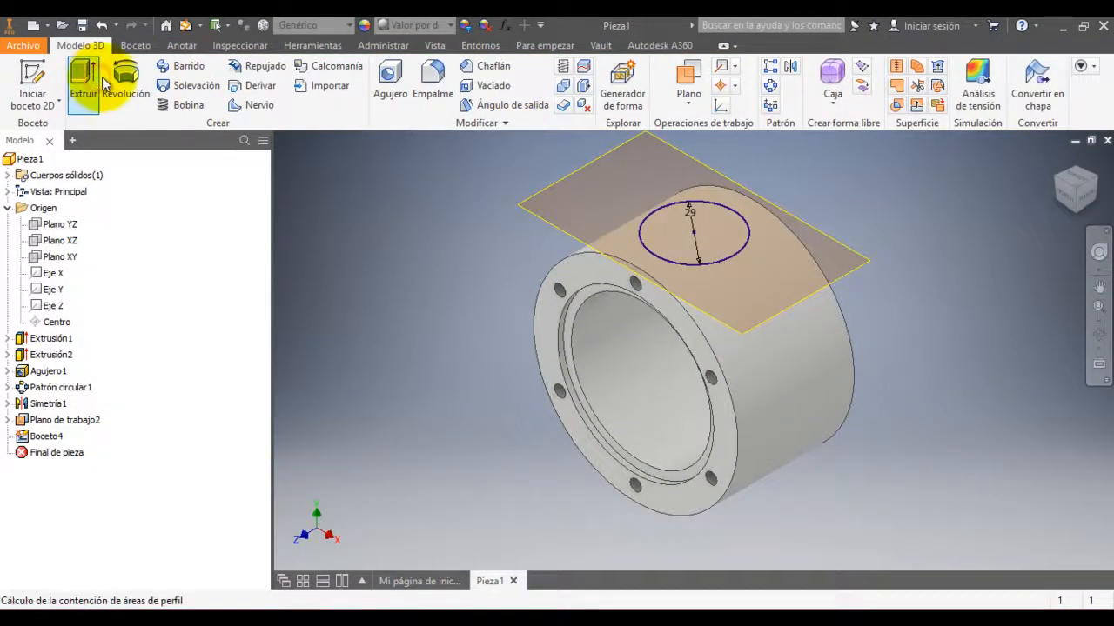
click(199, 209)
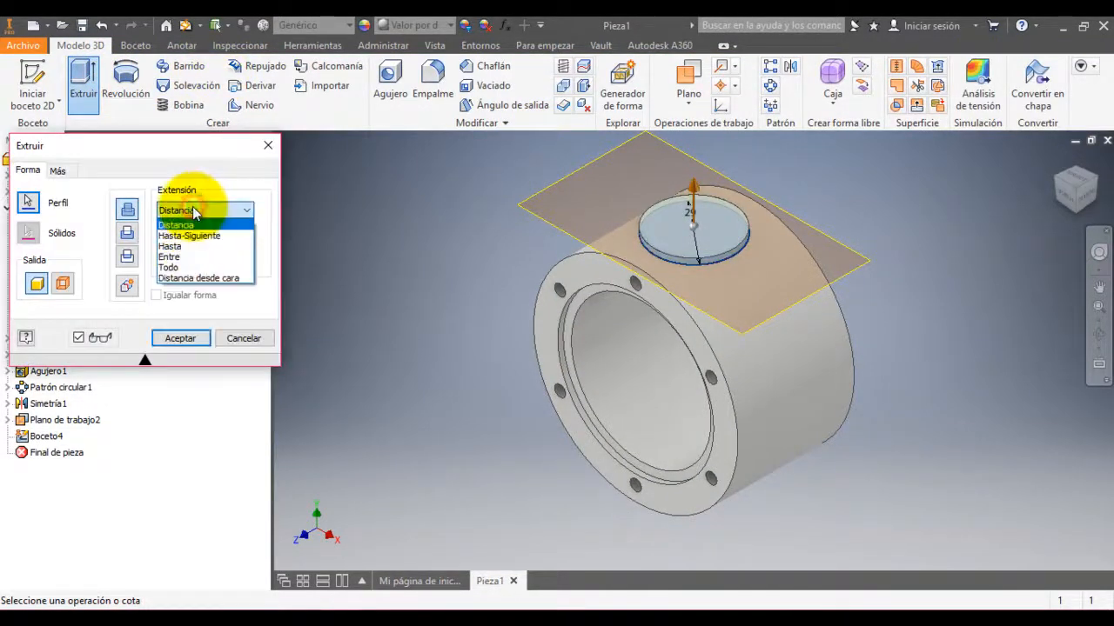
click(200, 236)
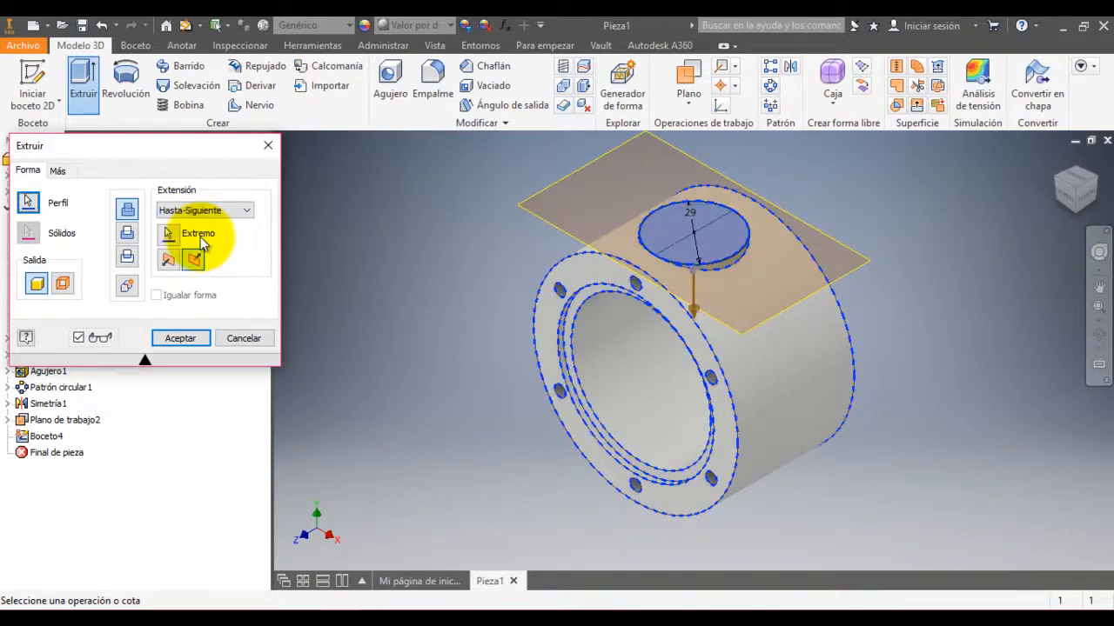
click(190, 337)
Step: Hide the work plane tangent to the outer cylindrical face
click(532, 214)
right_click(534, 213)
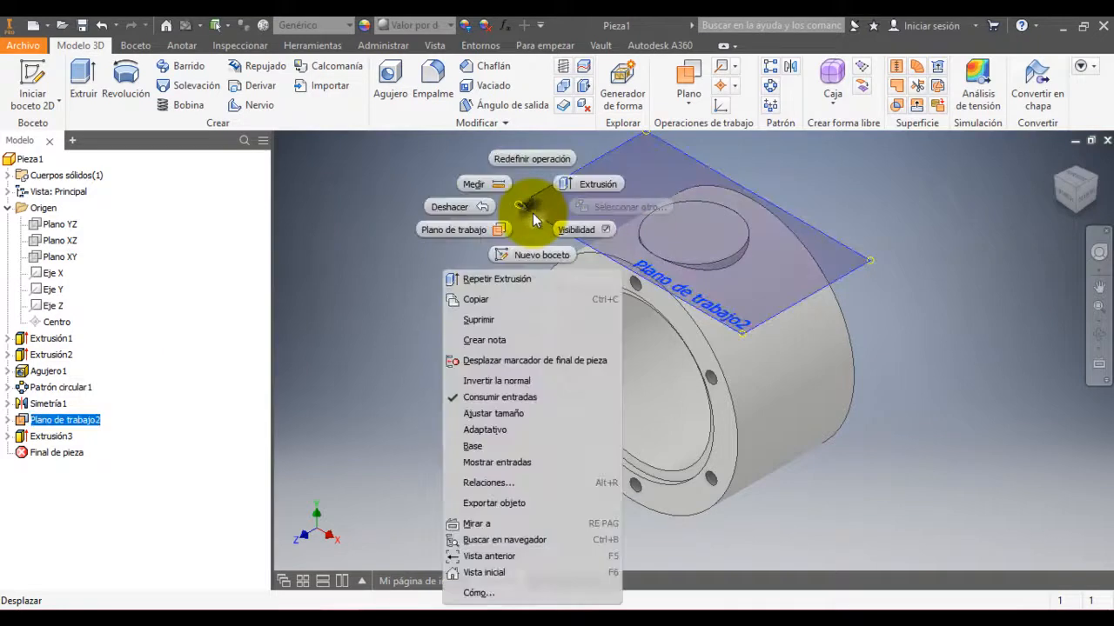
click(581, 227)
Step: Create a sketch on the flat face of the 29 mm boss containing only its projected centre point, and finish it
click(710, 237)
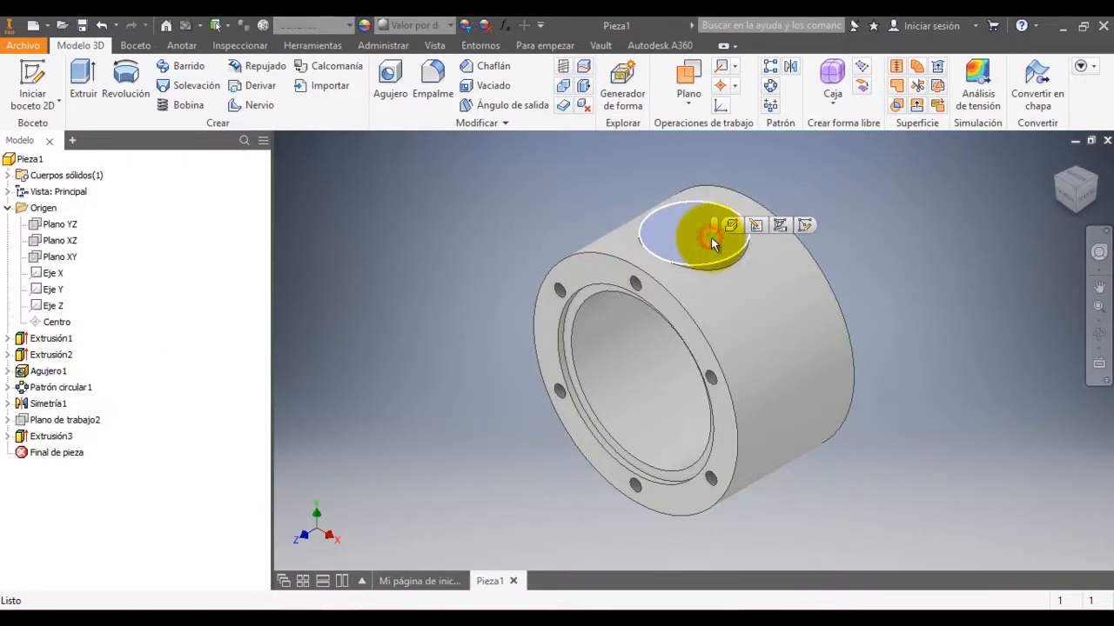
click(801, 227)
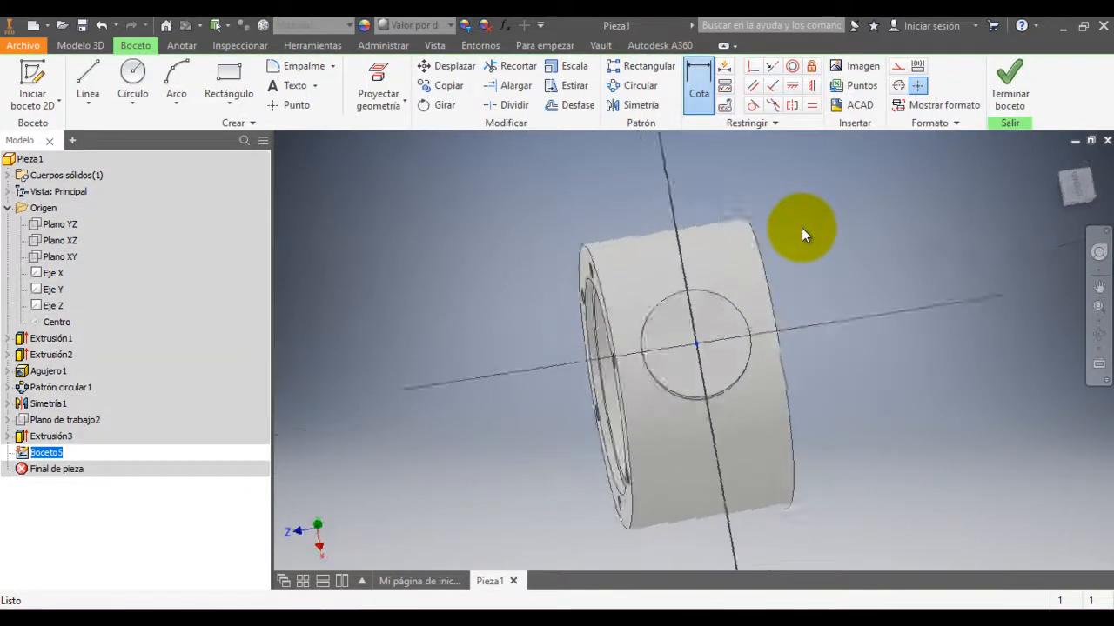
click(1008, 80)
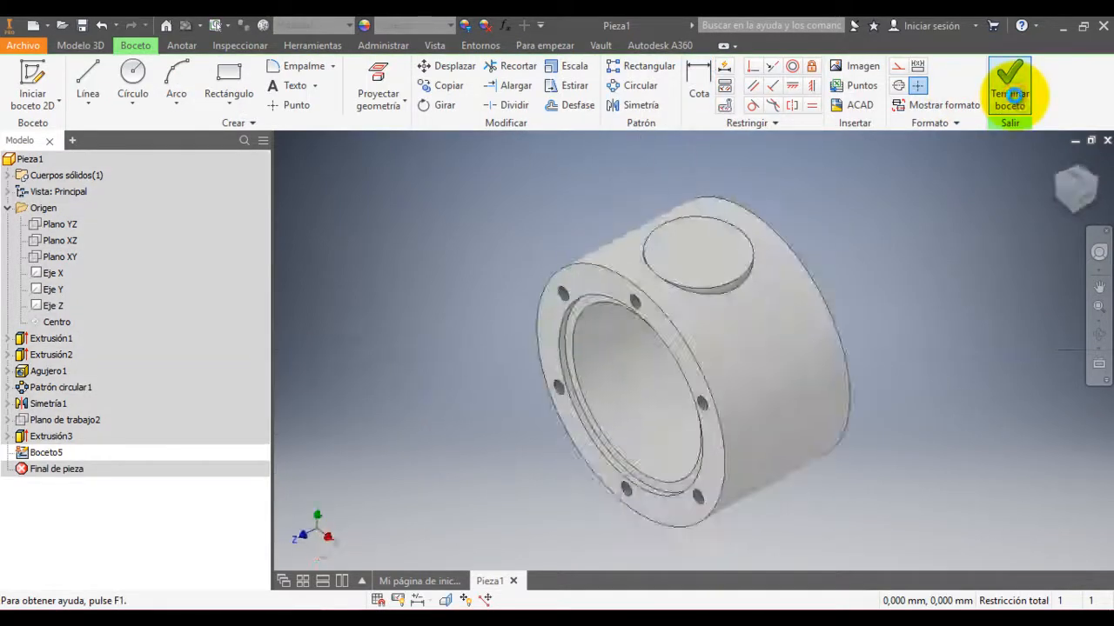
Step: Check the PDF drawing and set up a threaded hole at the boss's centre point, using an ANSI metric M22x3 thread
click(289, 609)
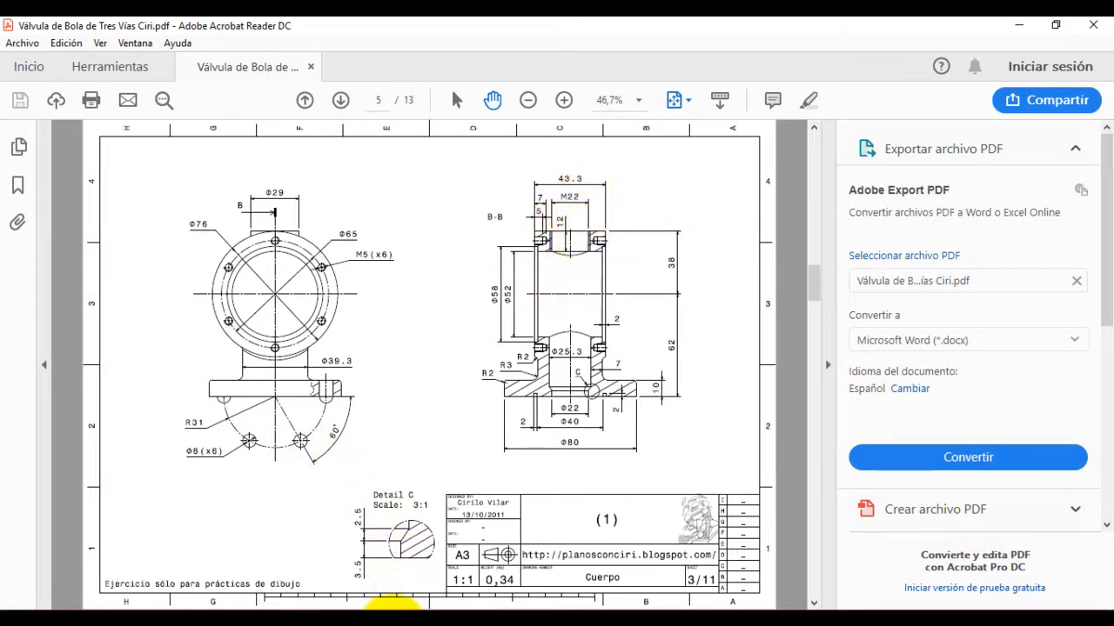
click(392, 624)
click(391, 624)
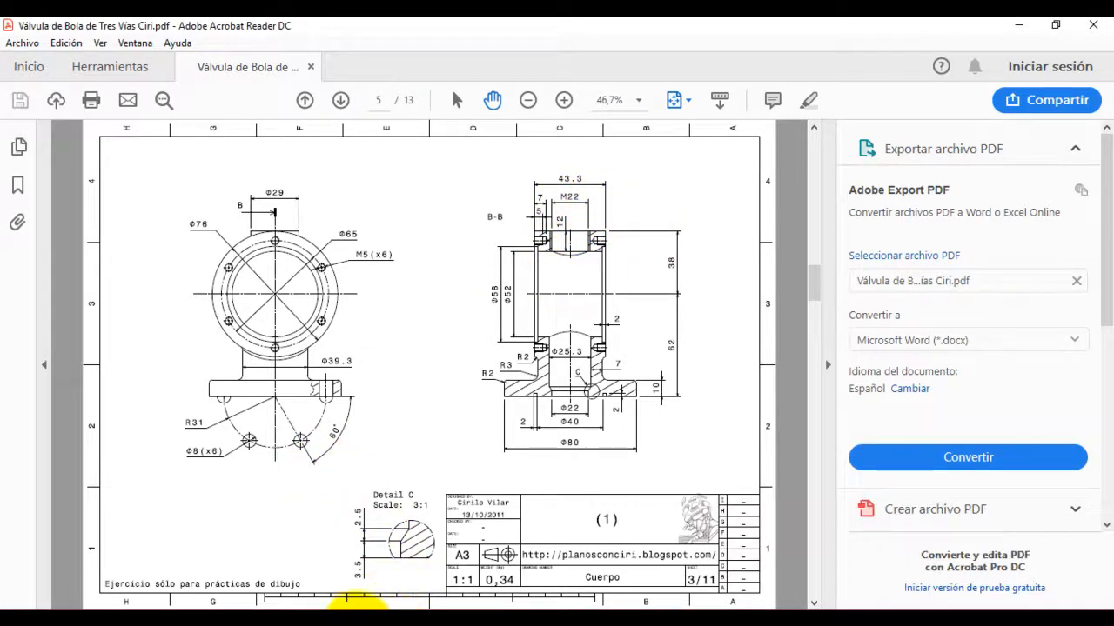
click(341, 623)
click(403, 86)
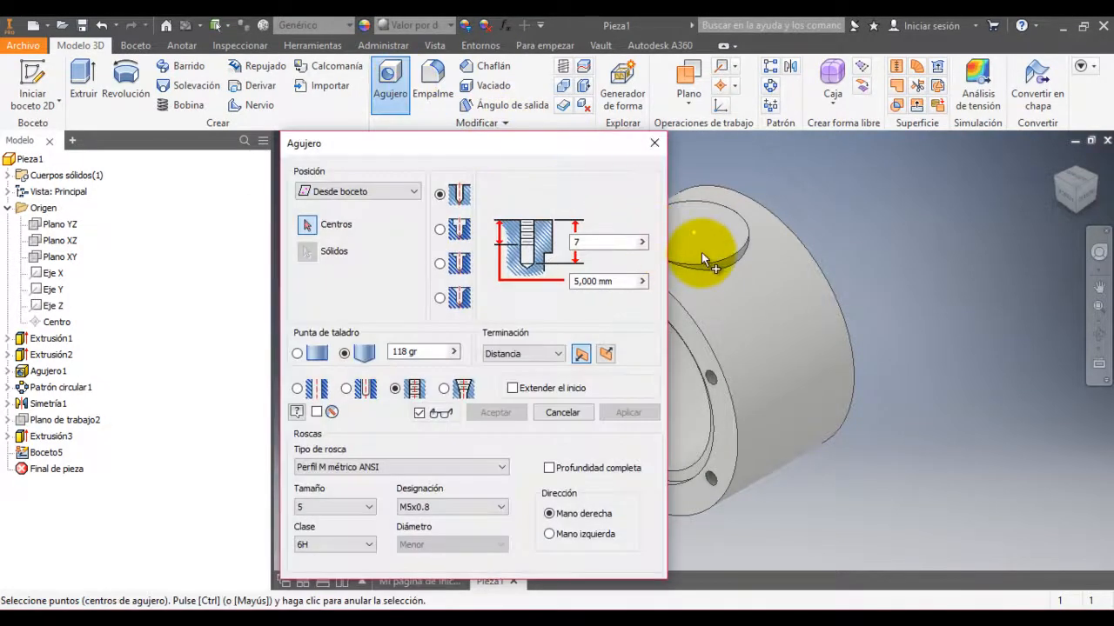
click(695, 233)
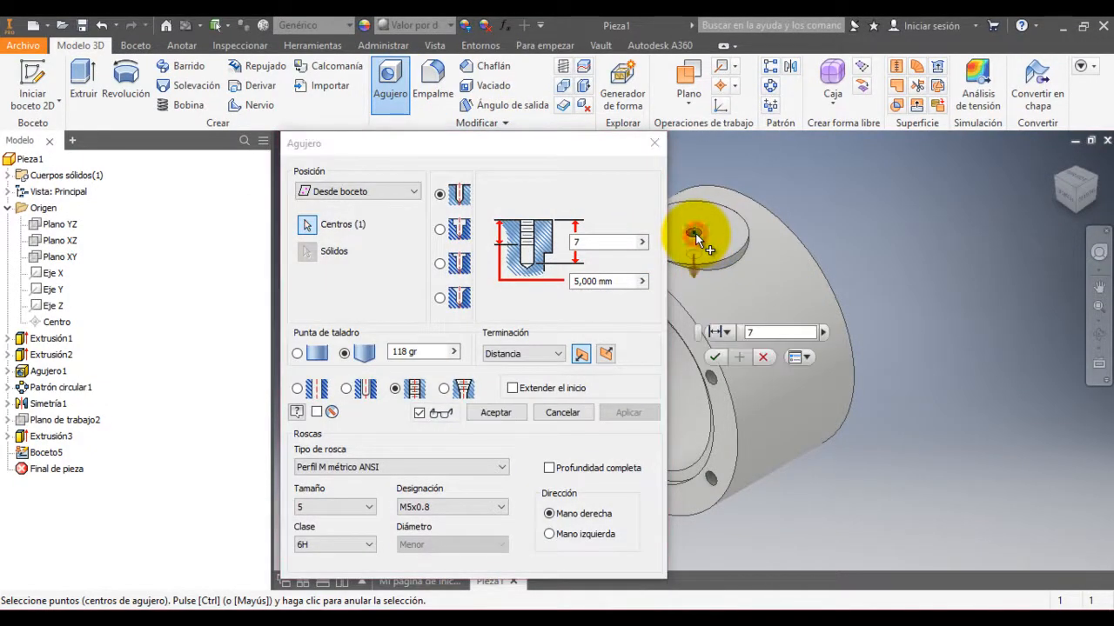
click(326, 509)
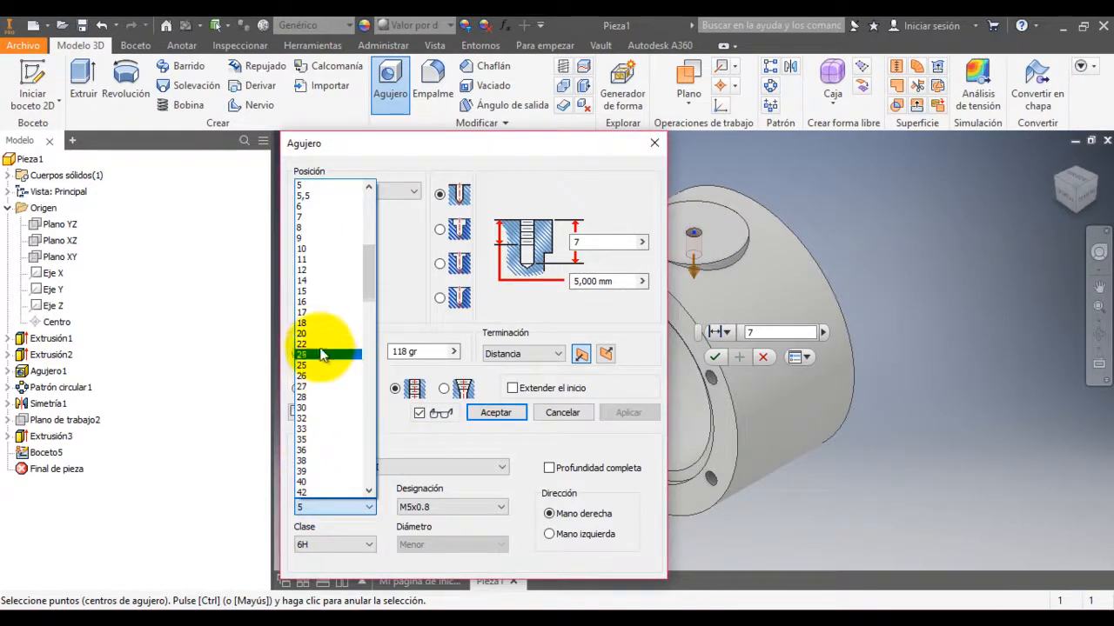
click(321, 344)
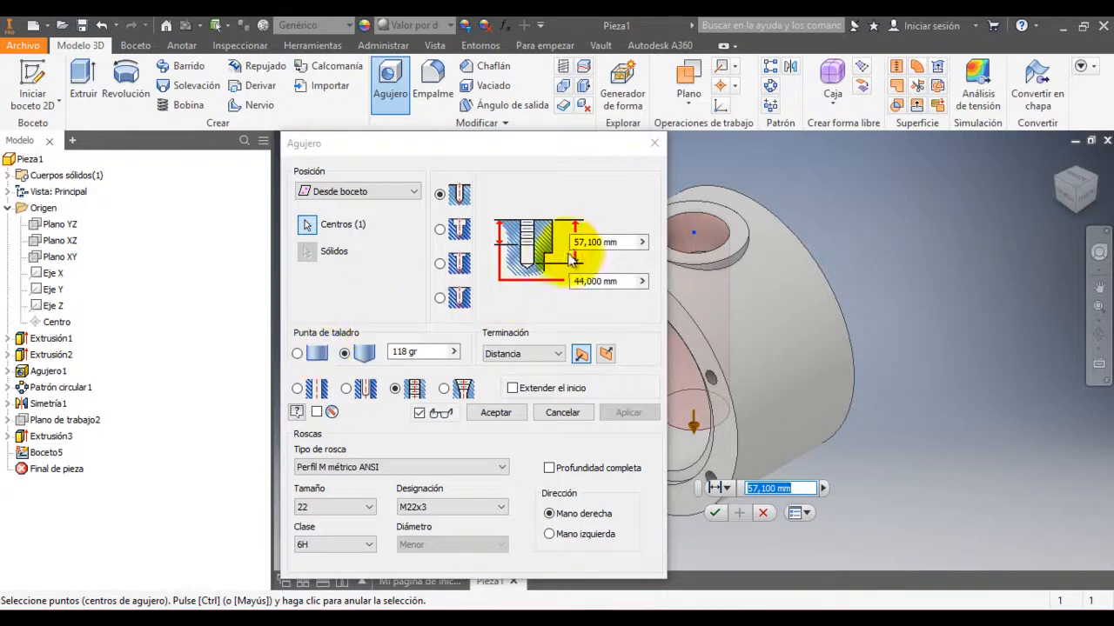
Step: Check the hole depth in the PDF drawing and set the M22 hole's thread depth to 12 mm
click(544, 356)
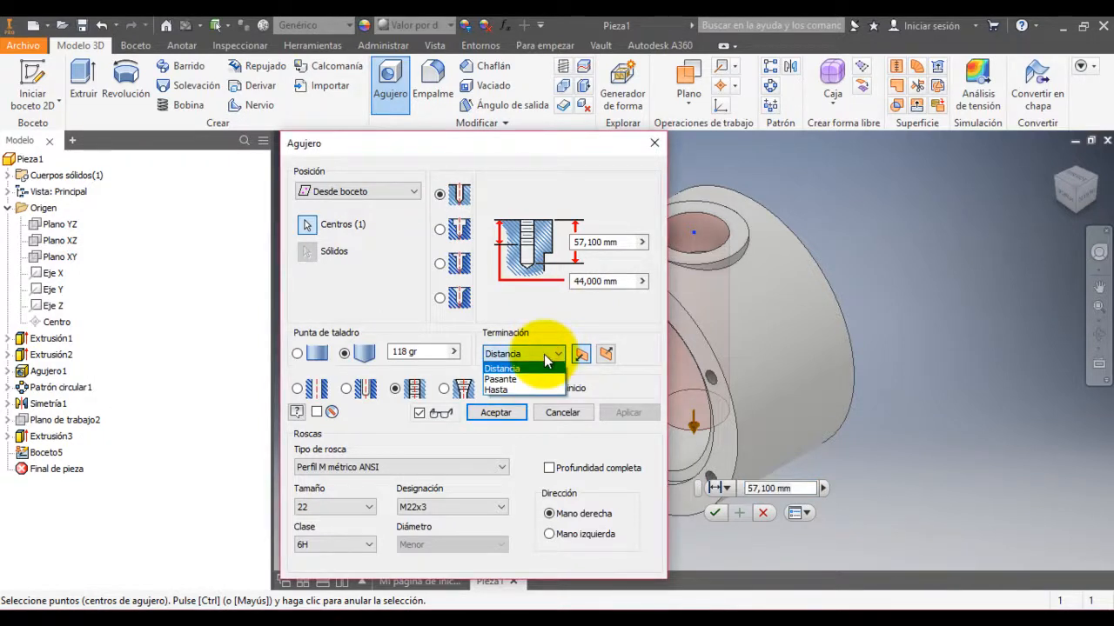
click(545, 356)
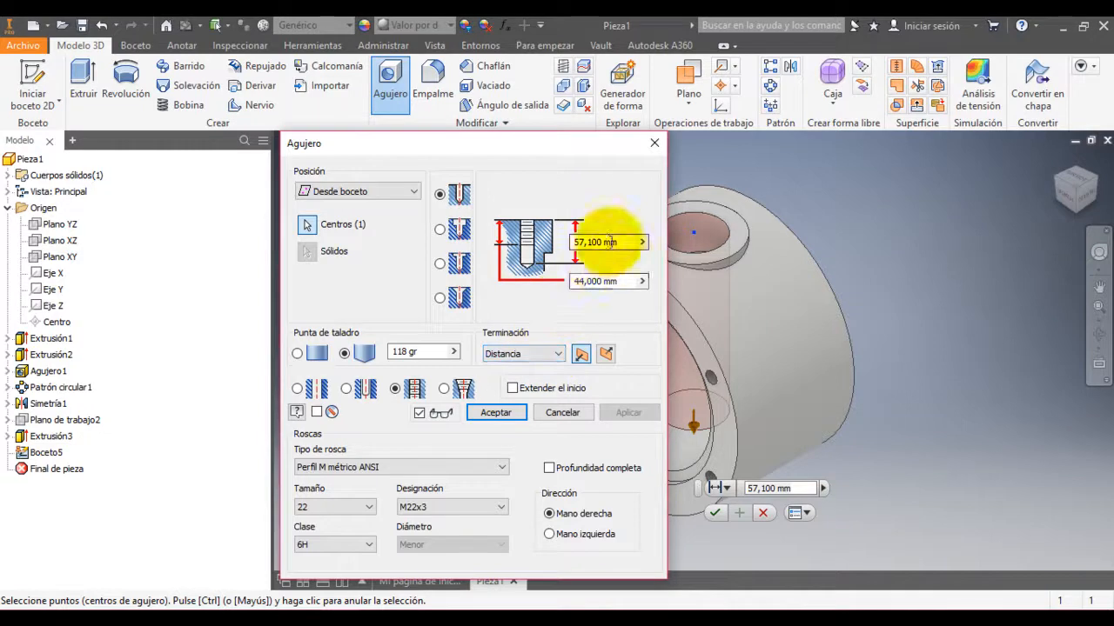
click(300, 622)
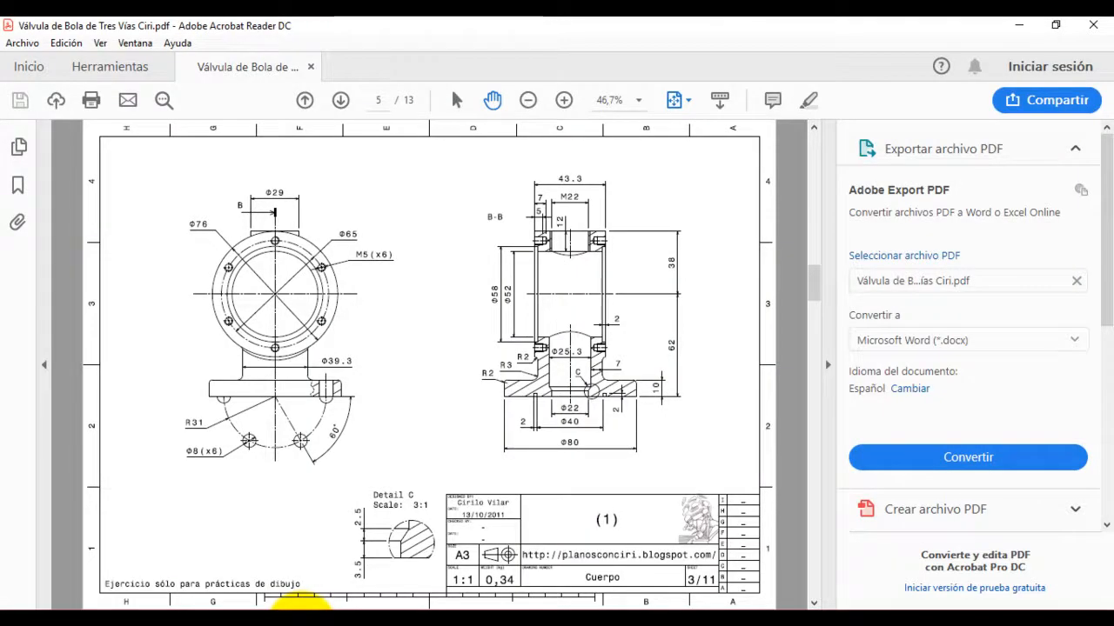
click(300, 617)
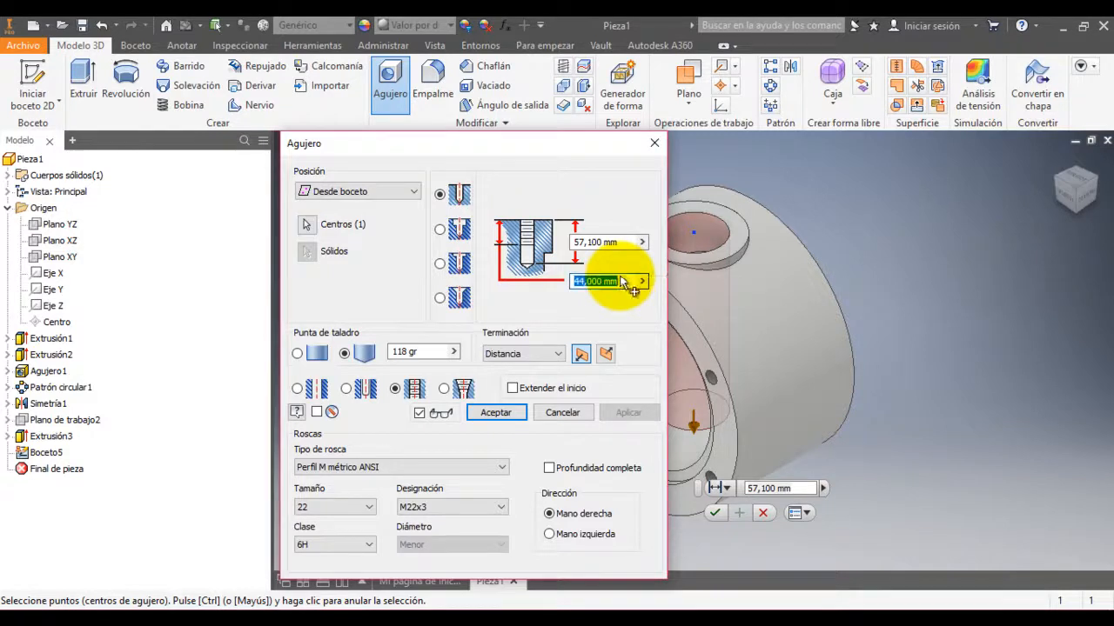
right_click(621, 279)
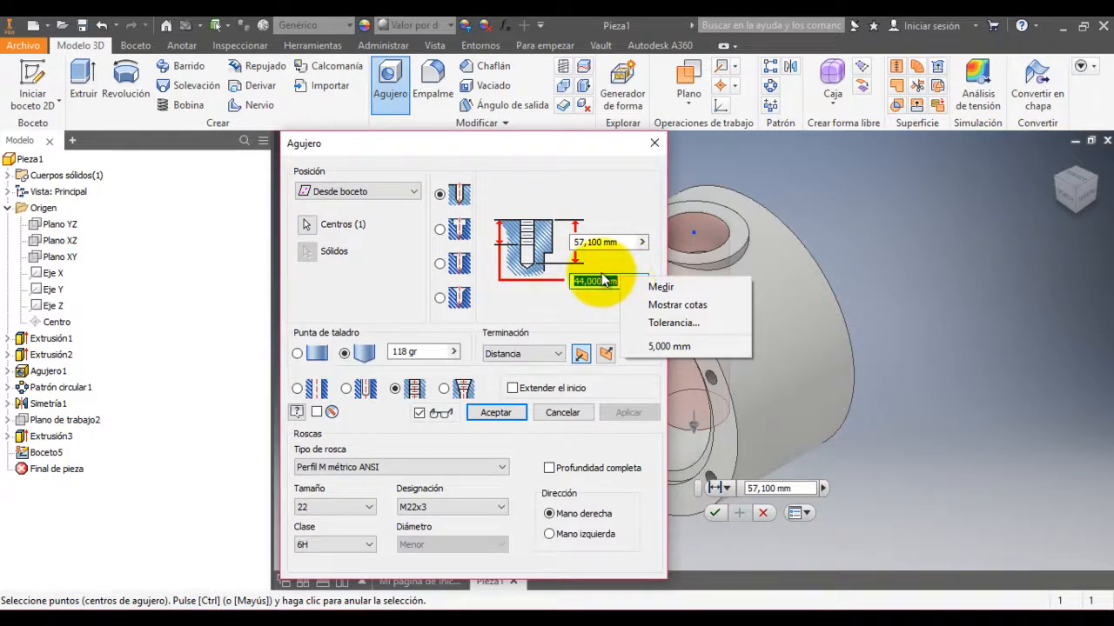
click(603, 279)
click(617, 281)
drag(618, 281, 575, 285)
key(BackSpace)
text(12)
Step: Set the M22 hole's drilling depth to 12 mm and create the hole
click(600, 242)
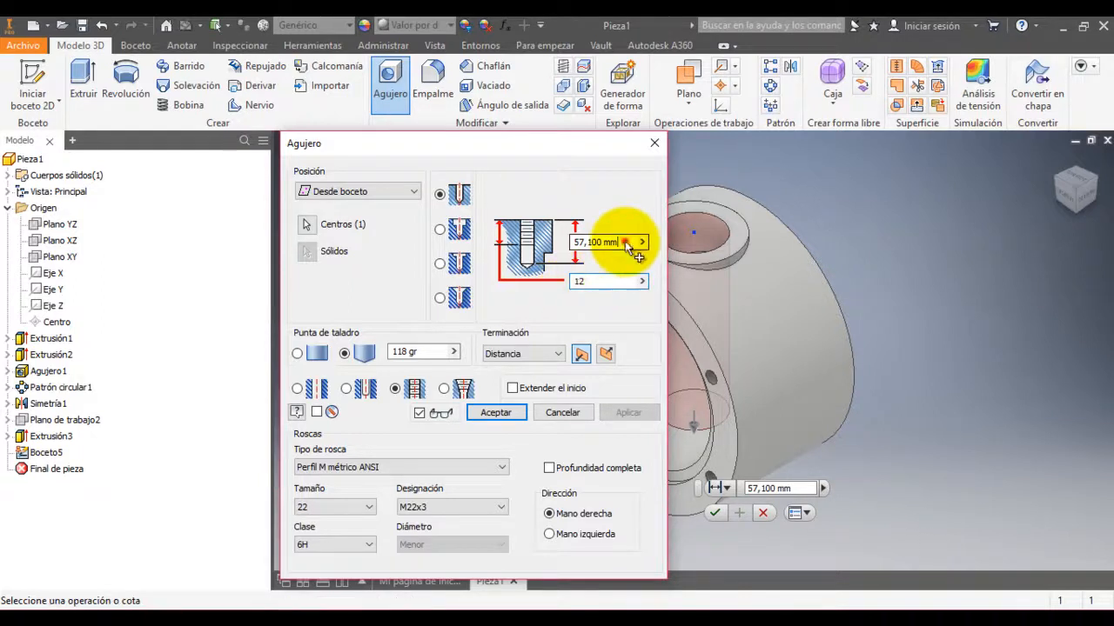
drag(634, 244, 579, 252)
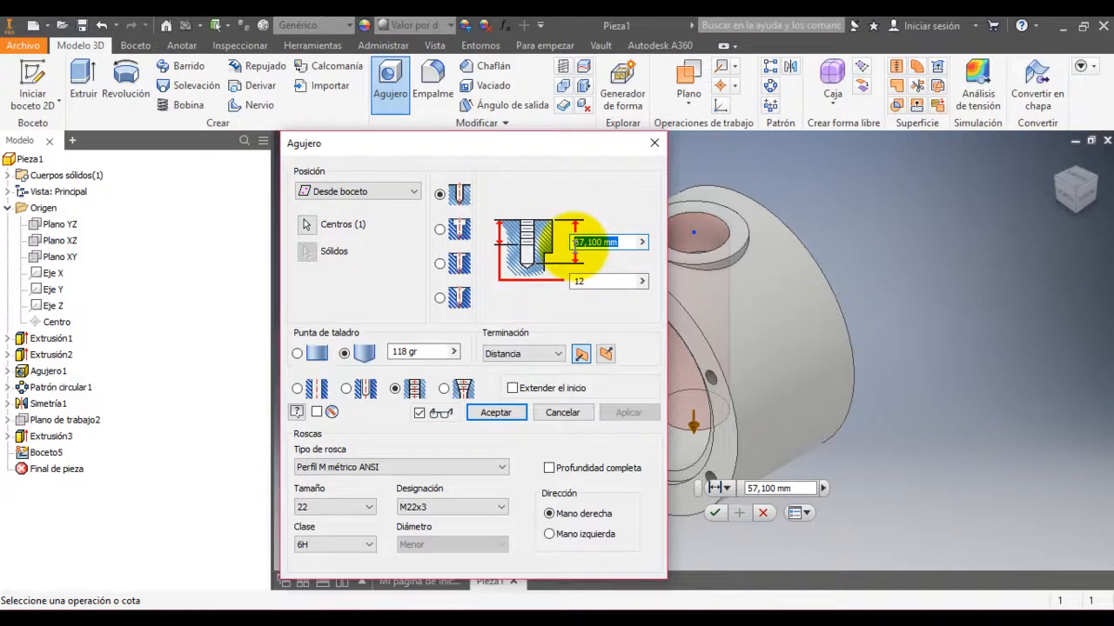
text(12)
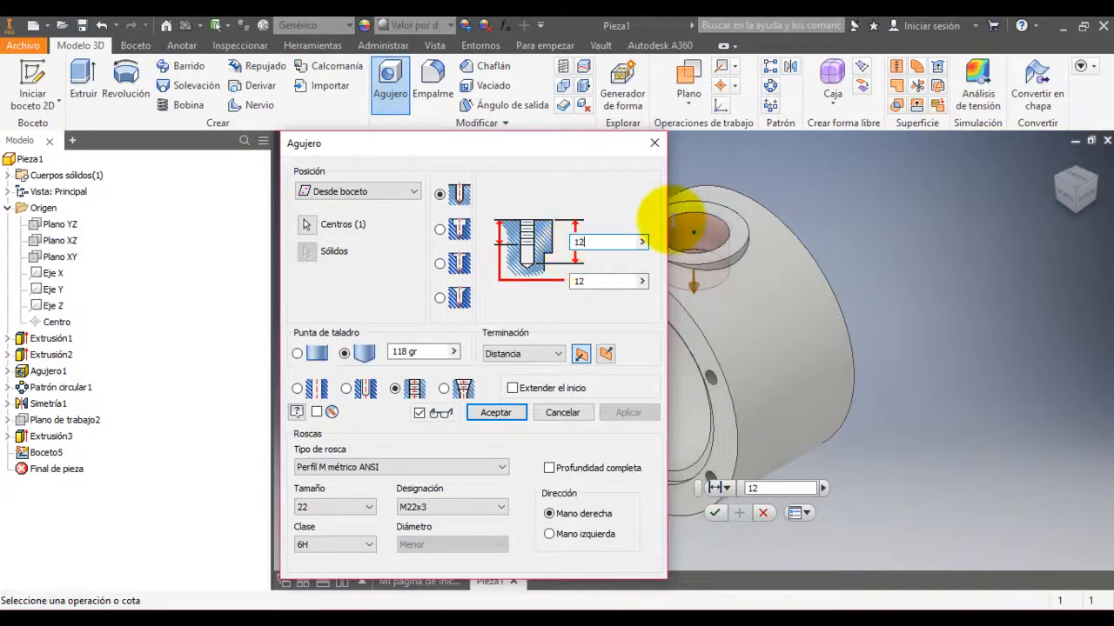
click(510, 412)
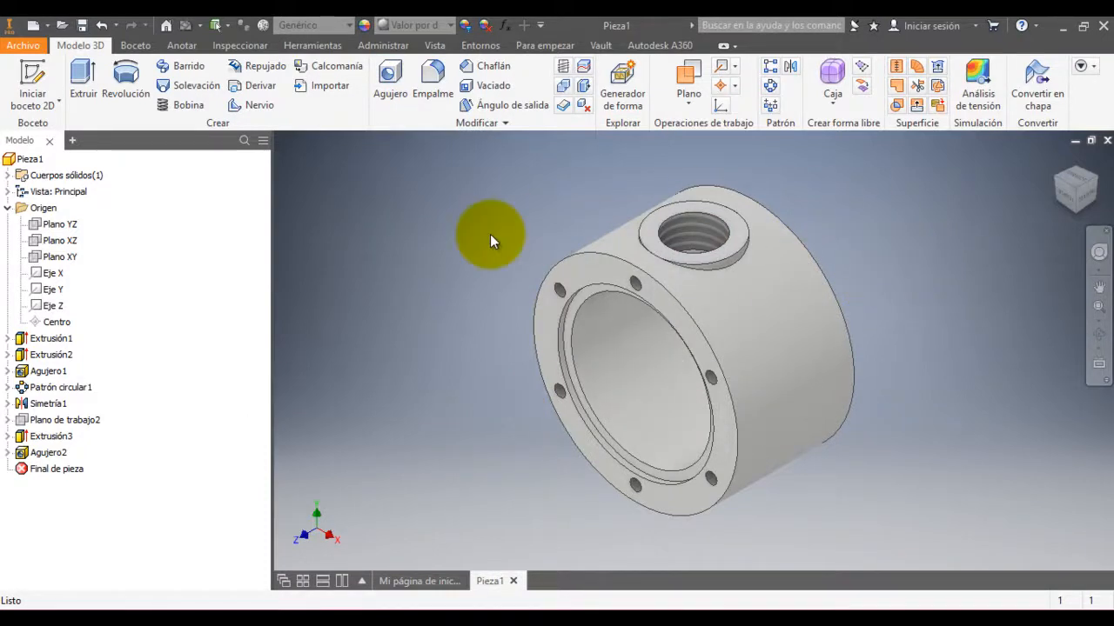
Step: Check the lower neck and flange in the PDF drawing, start a sketch on the YZ plane and slice the part at it
click(302, 623)
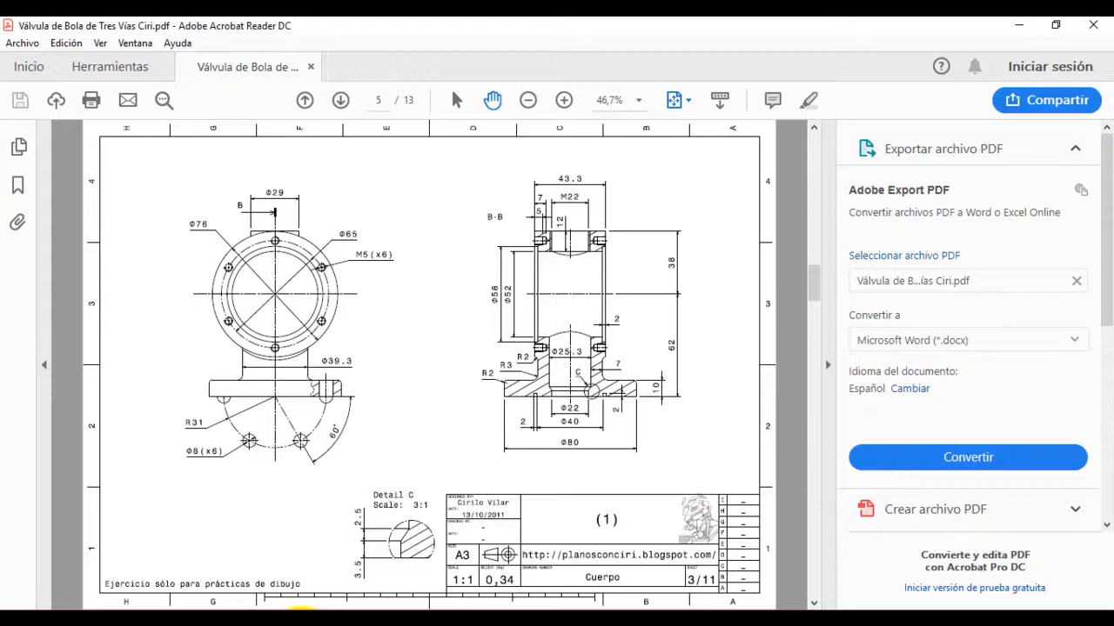
click(302, 621)
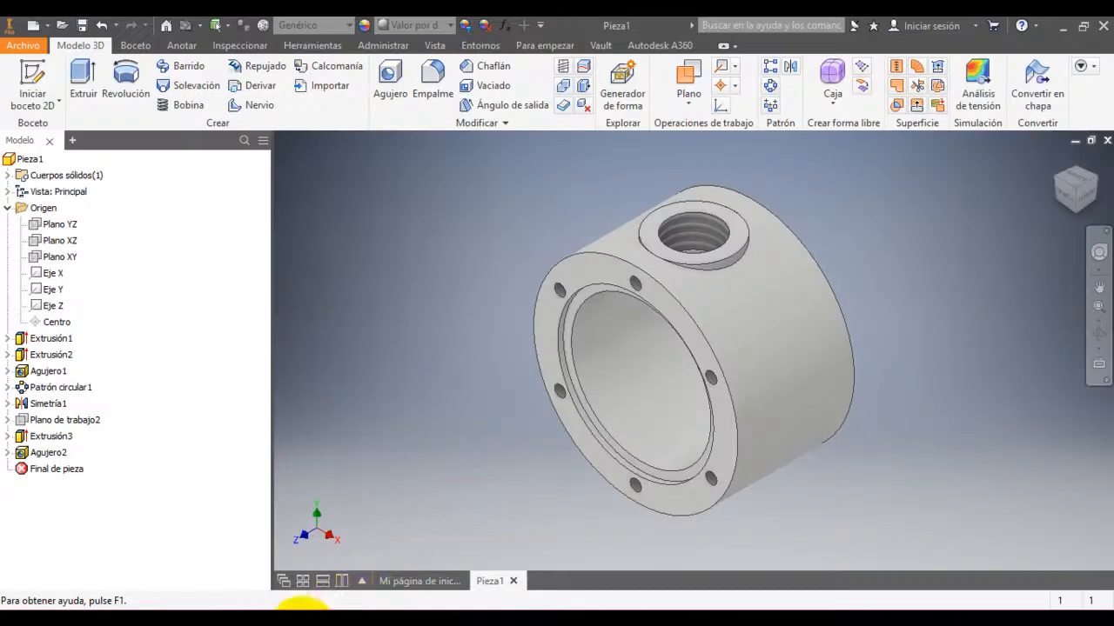
click(39, 228)
click(717, 340)
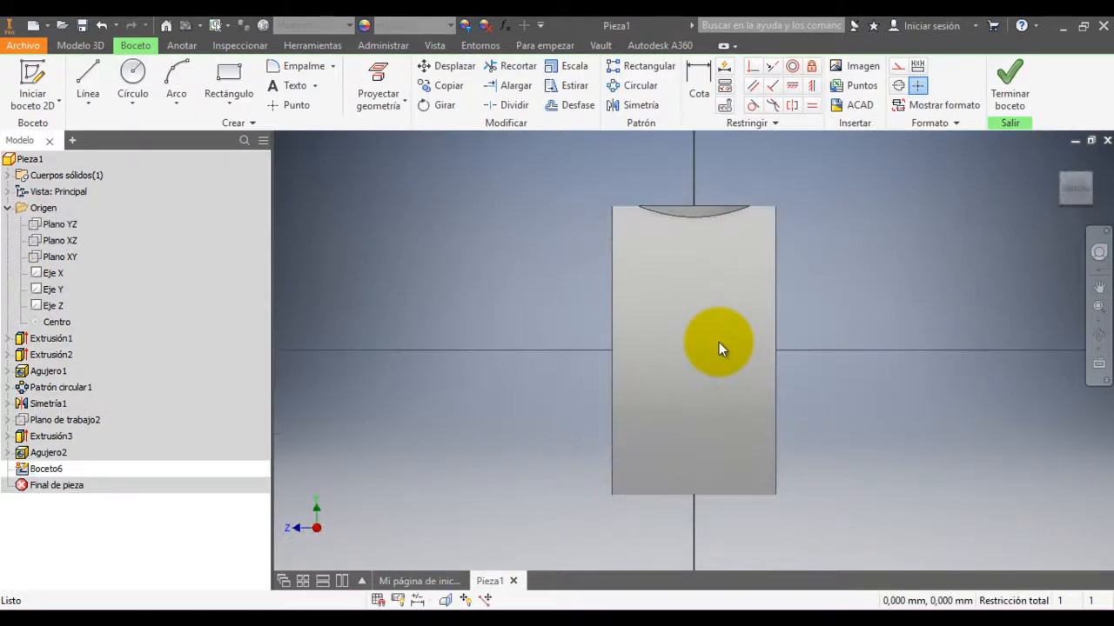
key(F7)
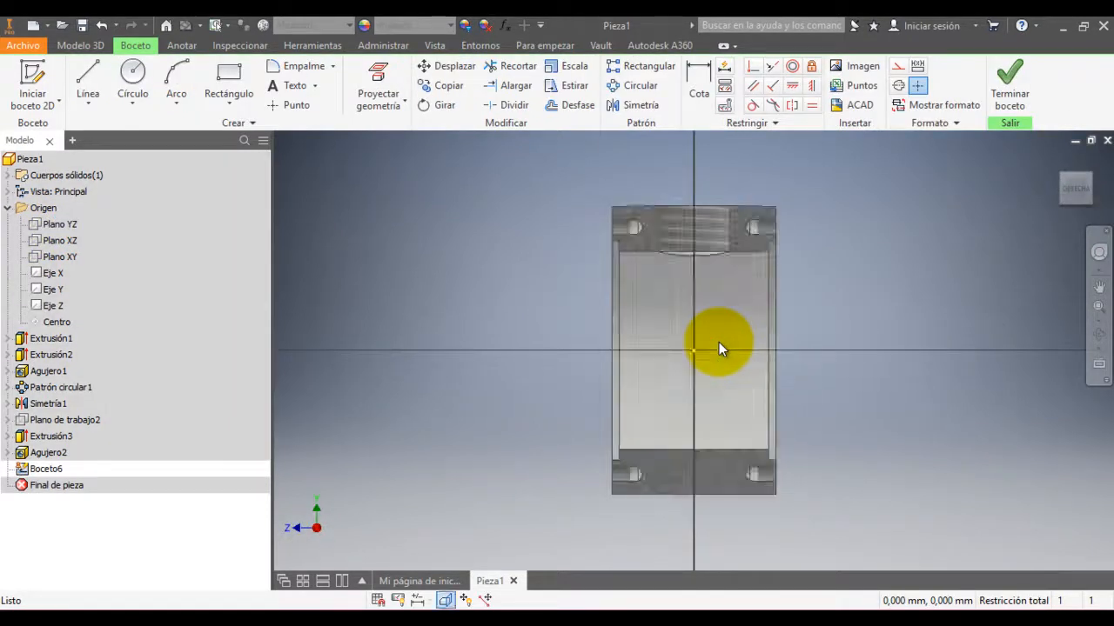
scroll(757, 450, down, 2)
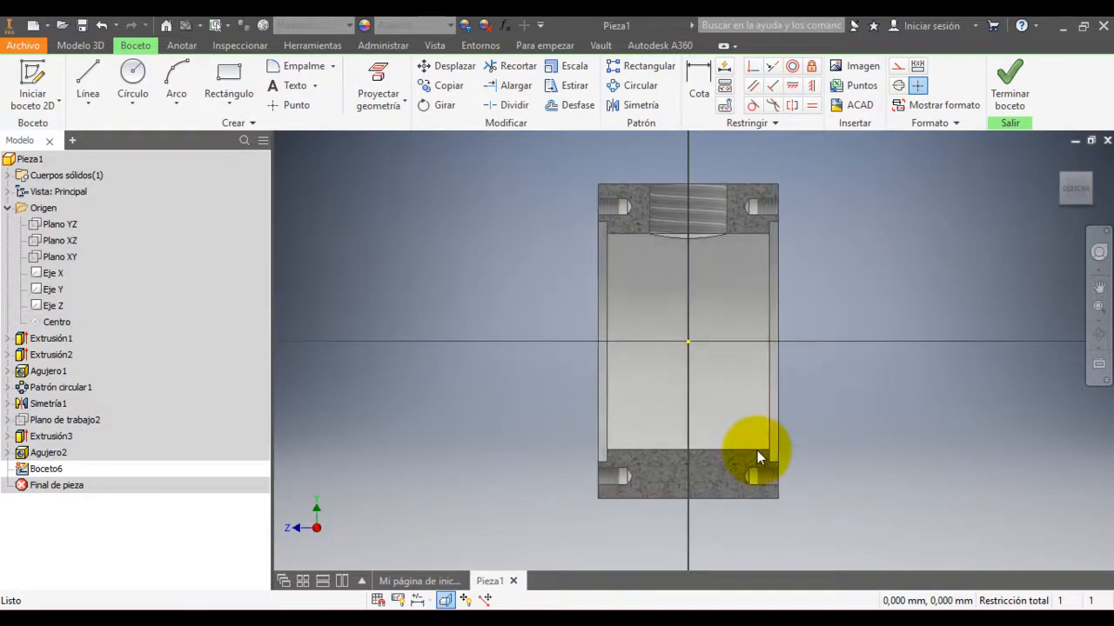
scroll(730, 479, up, 2)
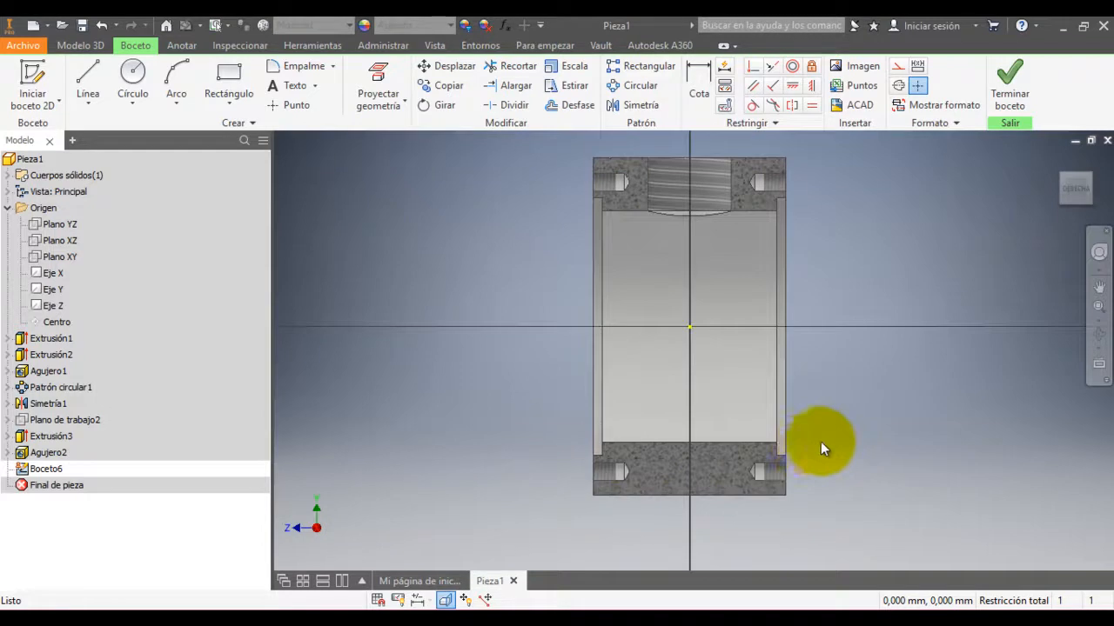
scroll(818, 444, down, 2)
scroll(819, 444, up, 1)
Step: Draw a horizontal line across the body through the origin, extending past both end faces
click(87, 77)
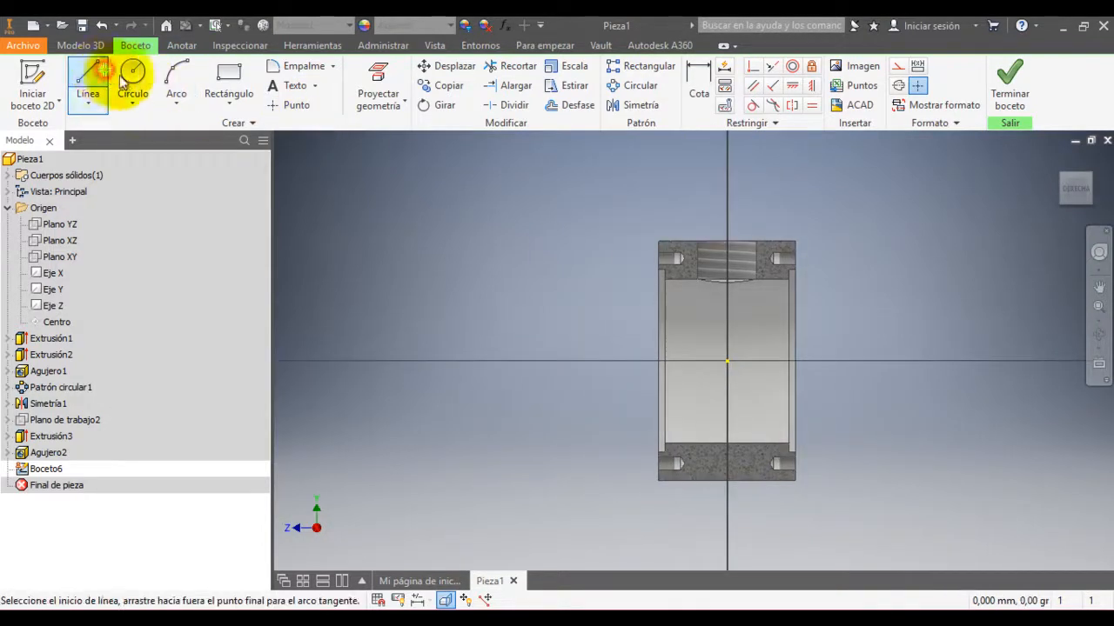
click(601, 357)
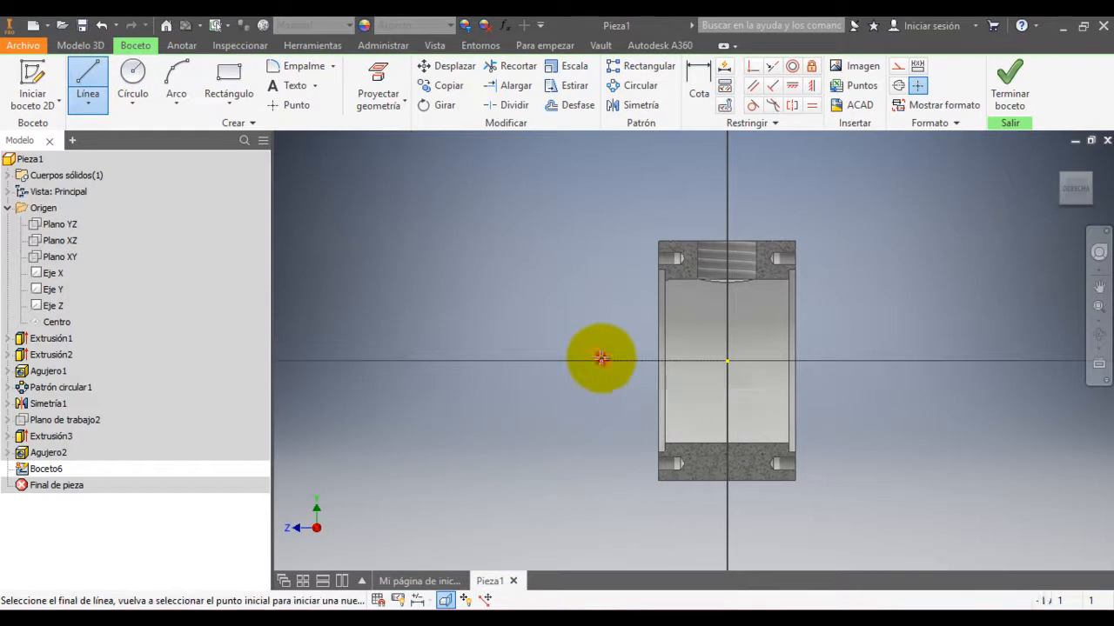
click(856, 359)
key(Escape)
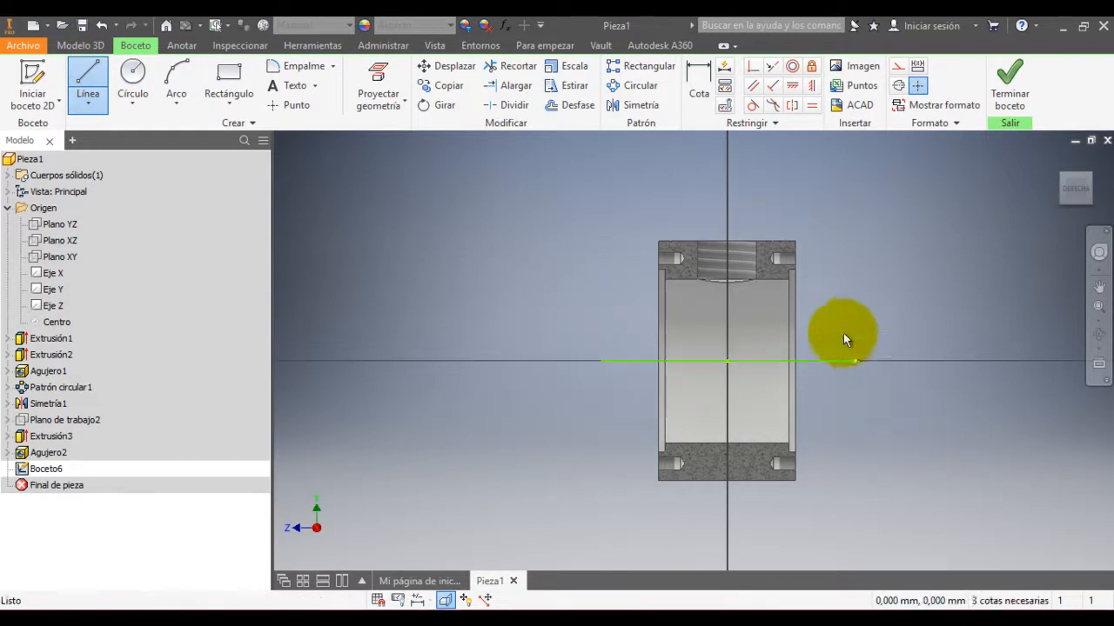
Step: Constrain the horizontal line's midpoint to be coincident with the origin
click(754, 68)
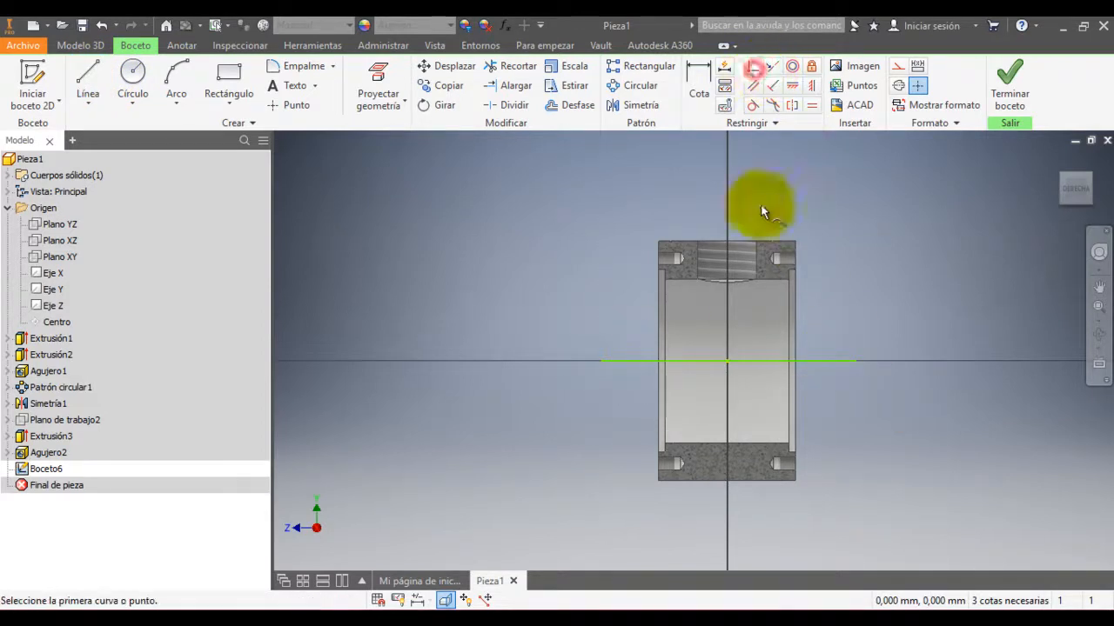
click(727, 362)
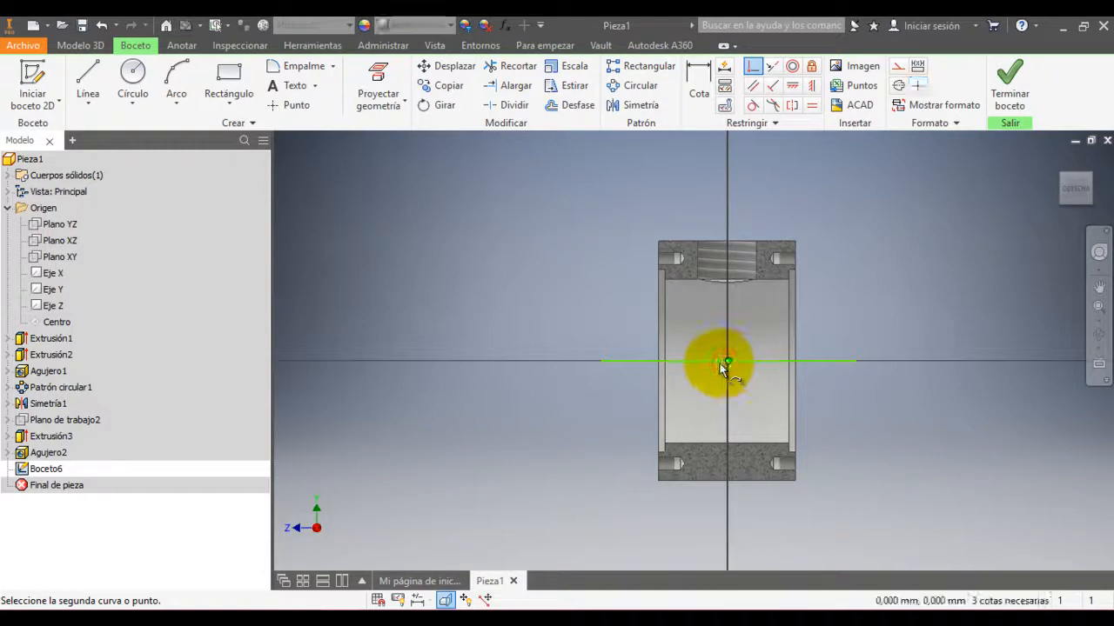
click(727, 363)
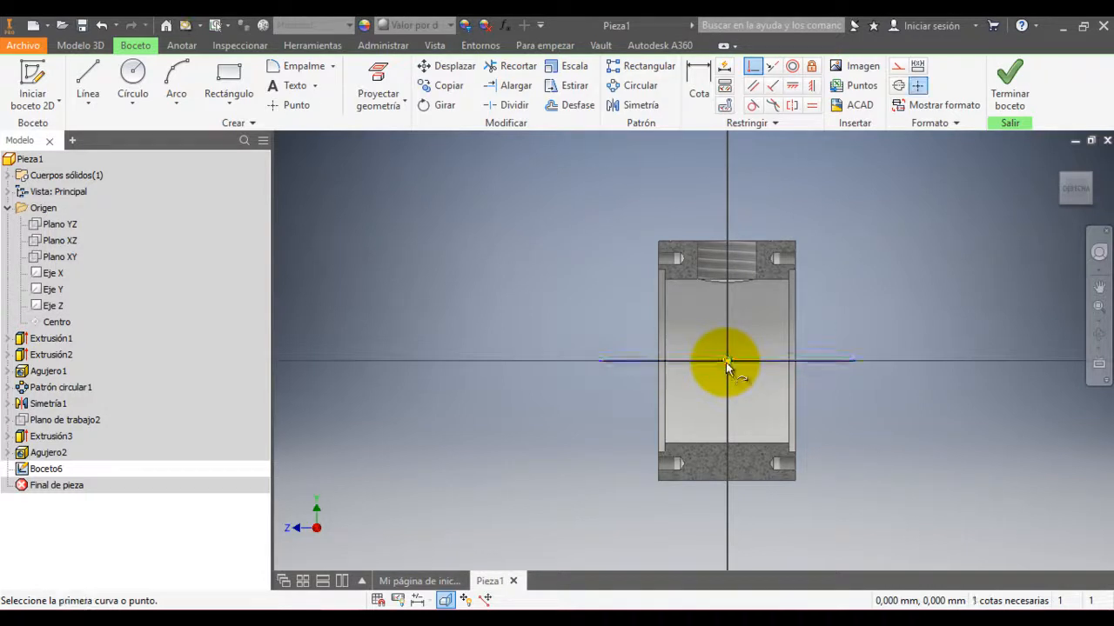
key(Escape)
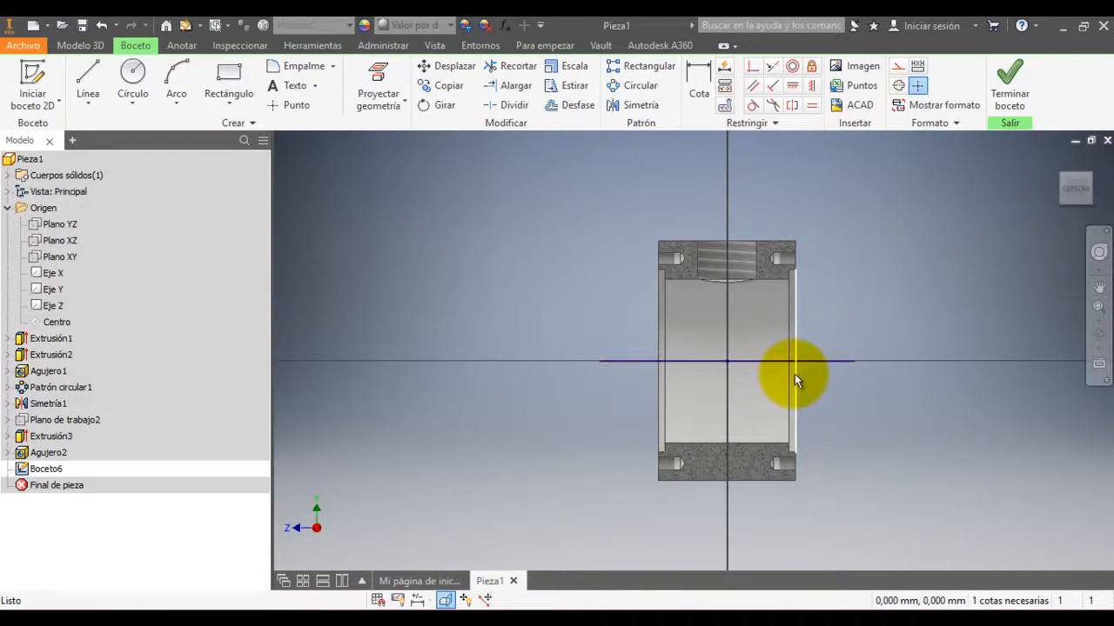
Step: Convert the horizontal line through the origin to construction geometry
right_click(785, 360)
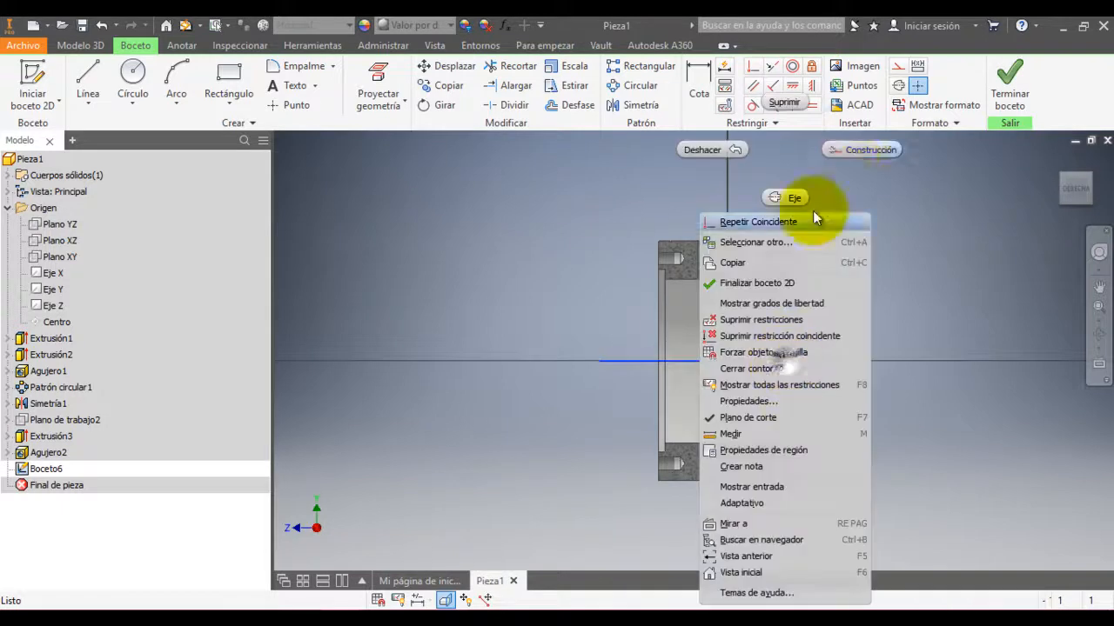
click(850, 149)
click(890, 295)
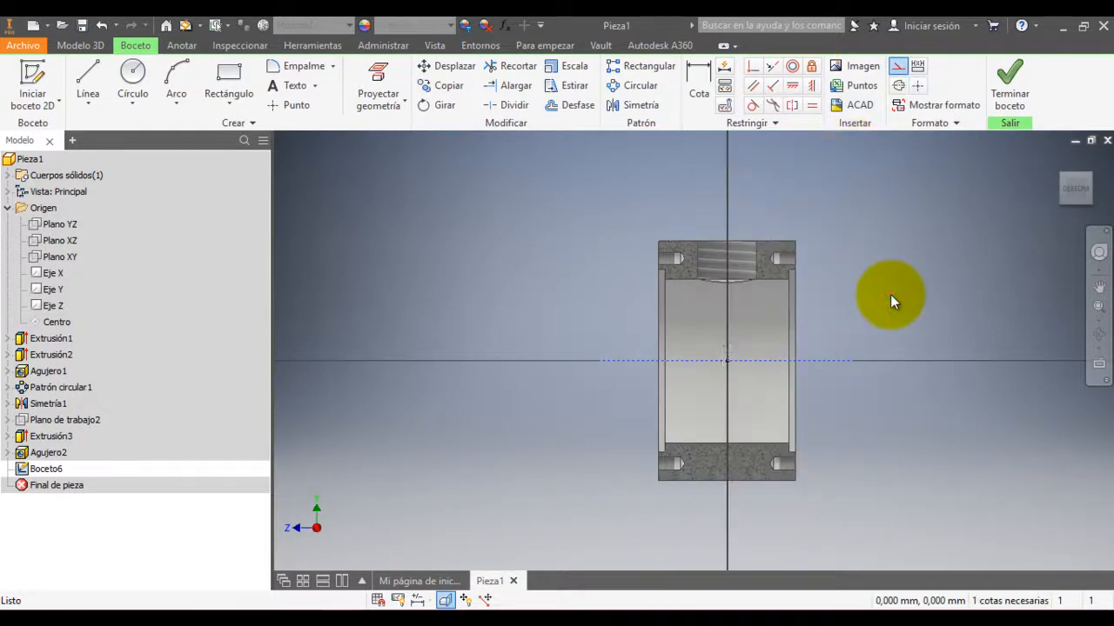
Step: Check the flange in the PDF drawing, then sketch its base line about 63 mm below the origin, its outer edge and a short upper edge
click(291, 609)
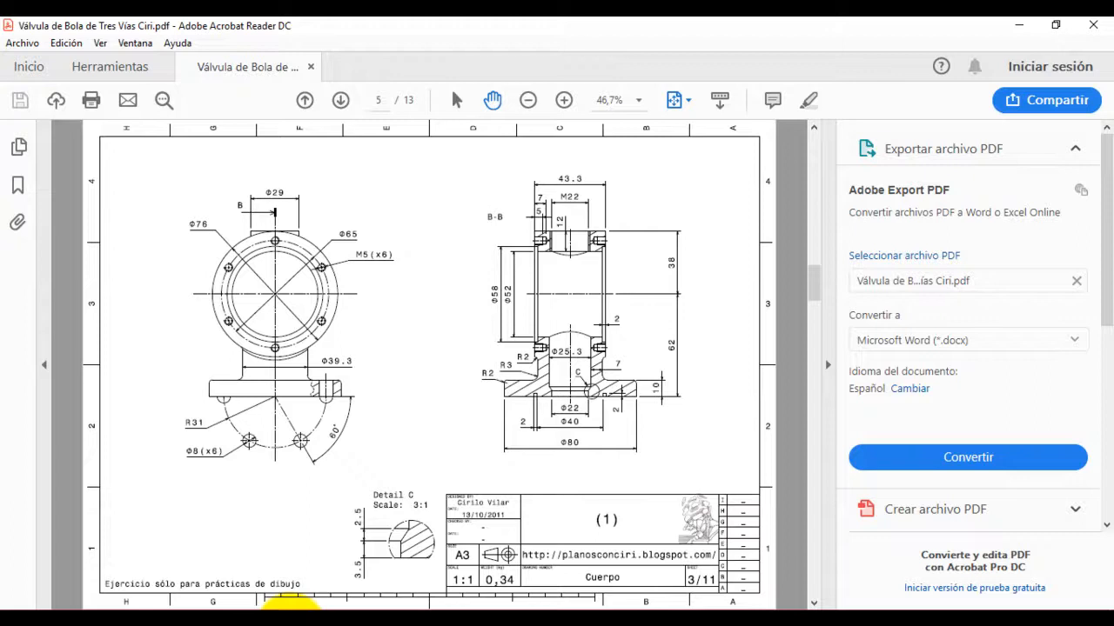
click(287, 609)
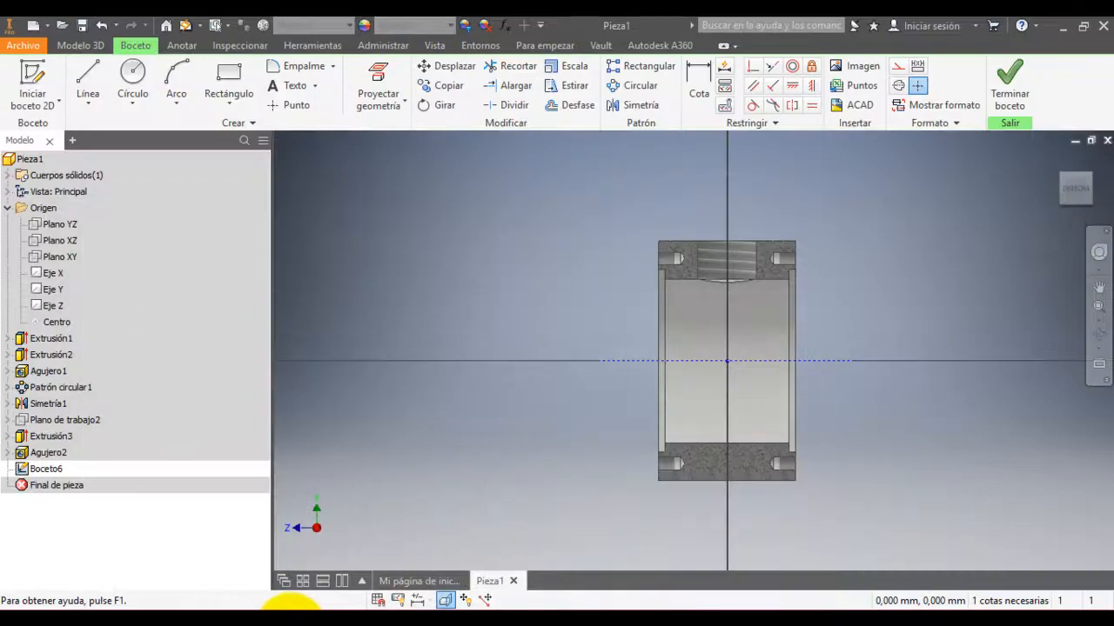
click(87, 77)
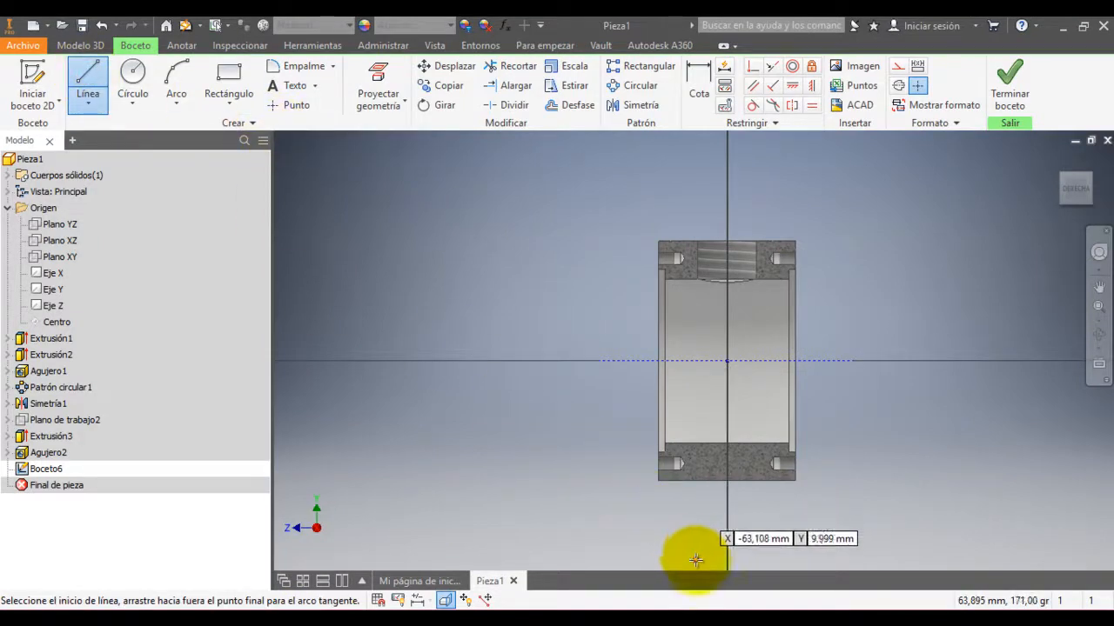
click(694, 560)
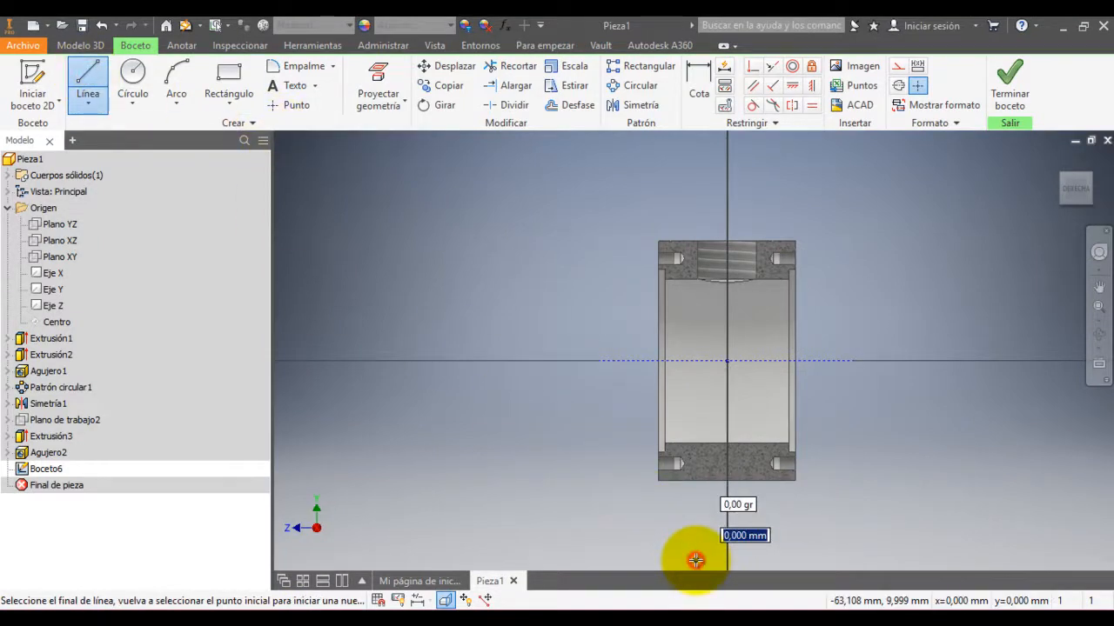
click(592, 560)
drag(591, 537, 634, 537)
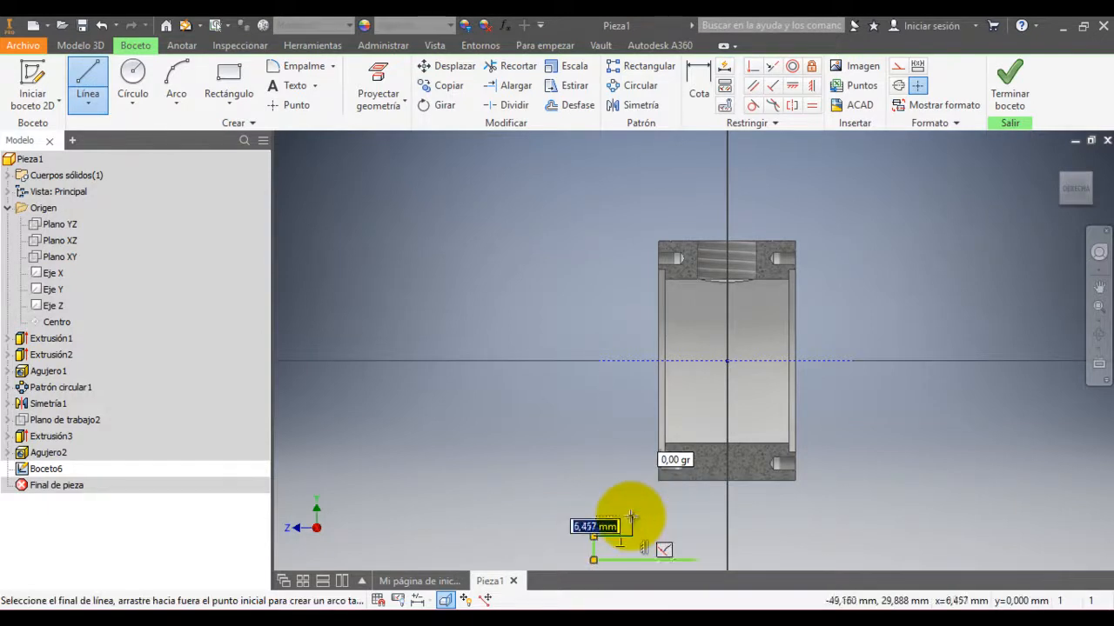
double_click(630, 505)
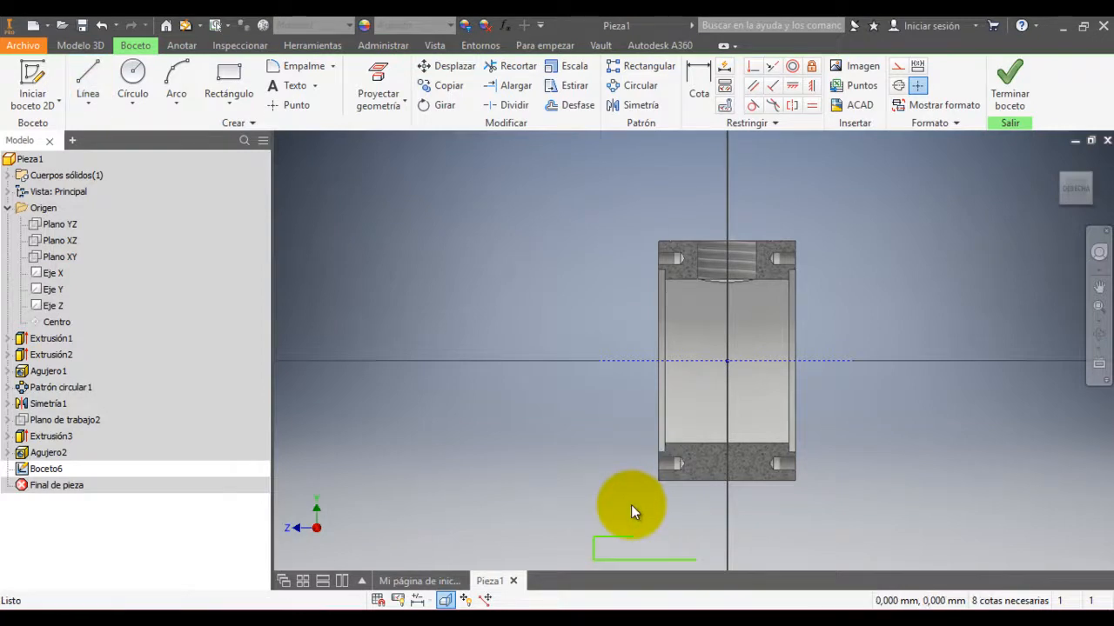
Step: Dimension the distance from the horizontal construction line to the flange's base line as 62 mm
click(703, 94)
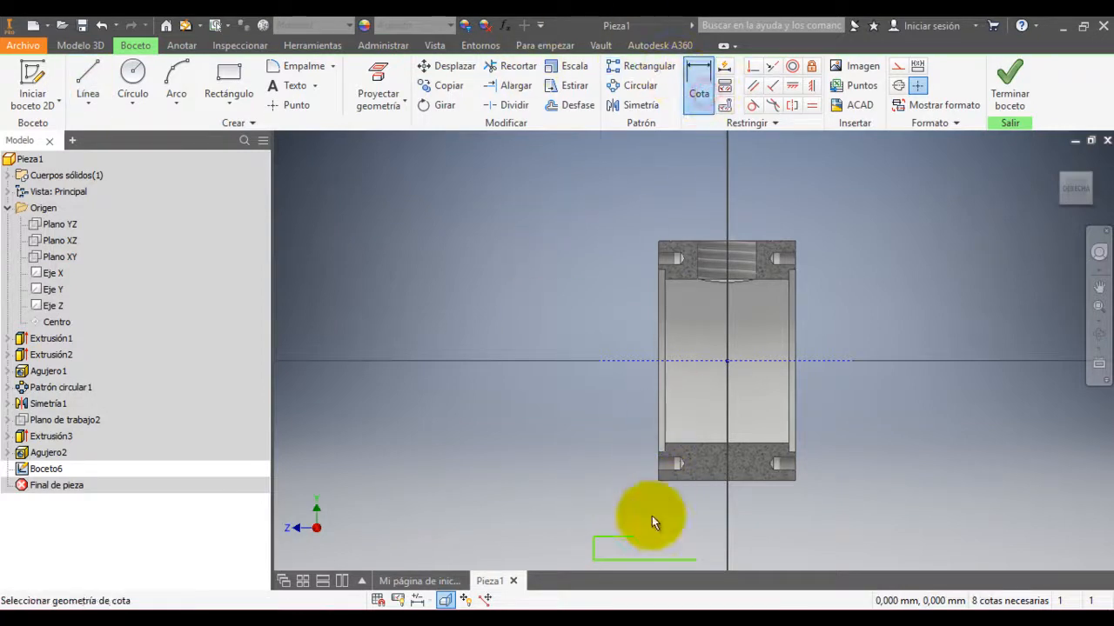
click(619, 561)
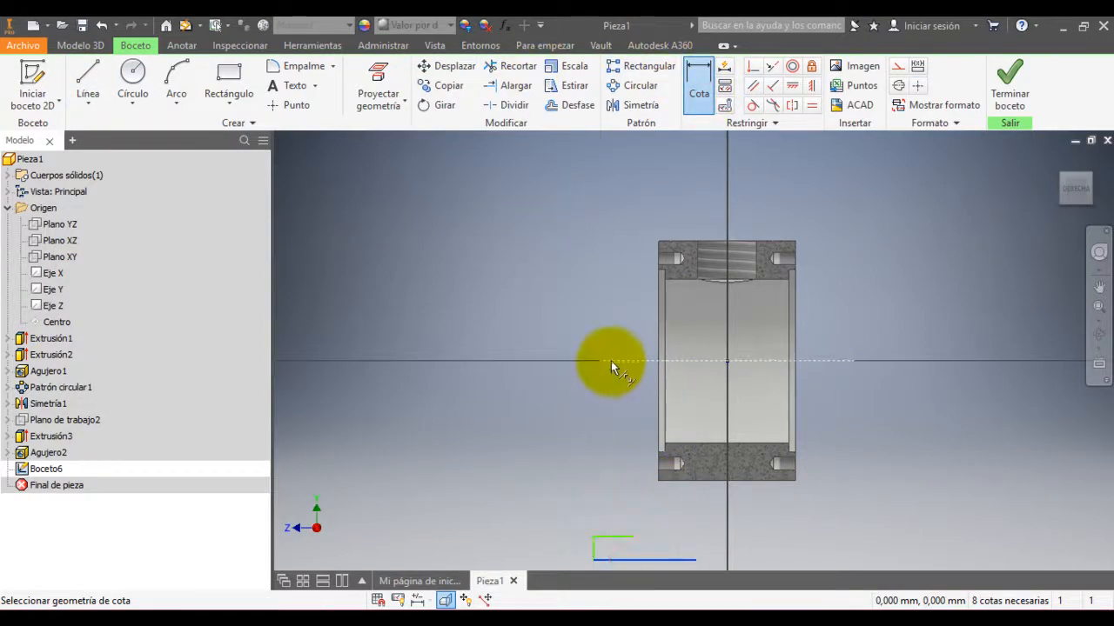
click(611, 359)
click(464, 457)
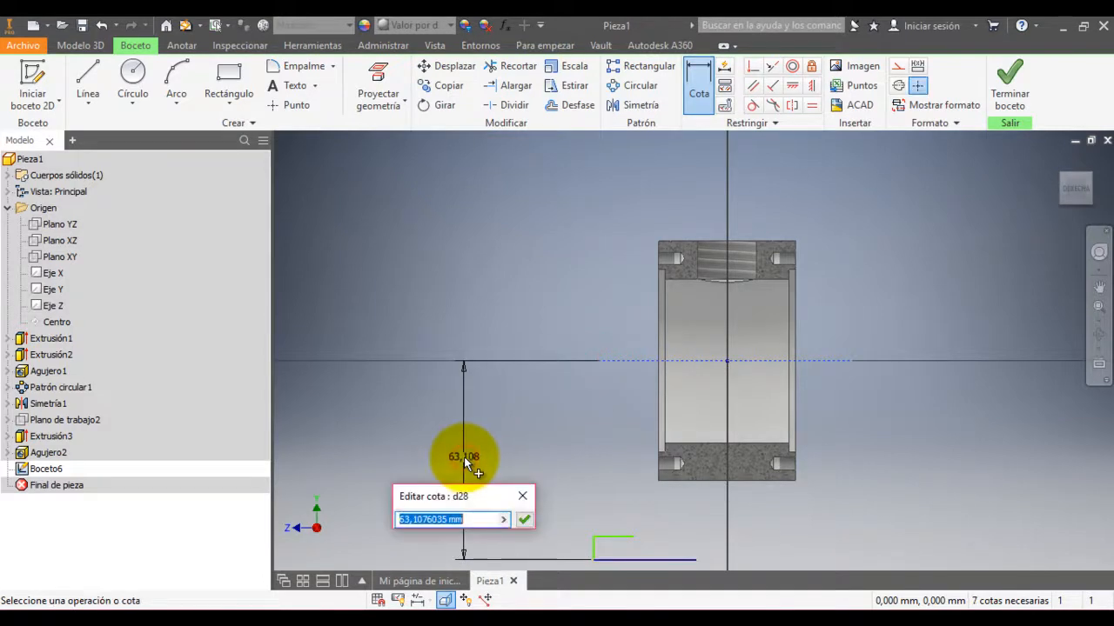
text(62)
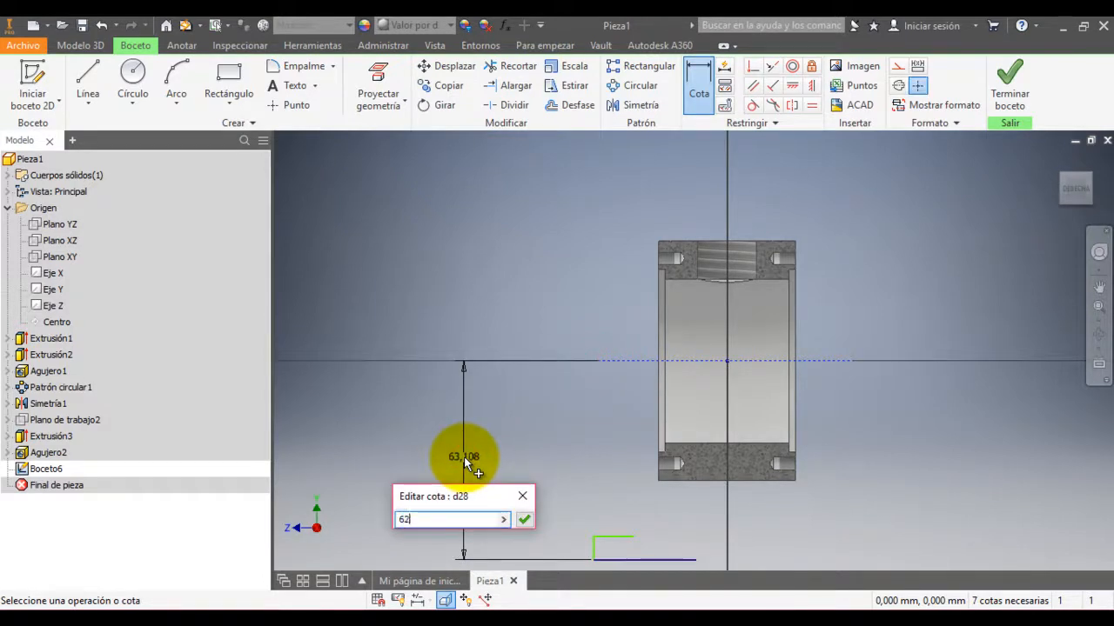
key(Return)
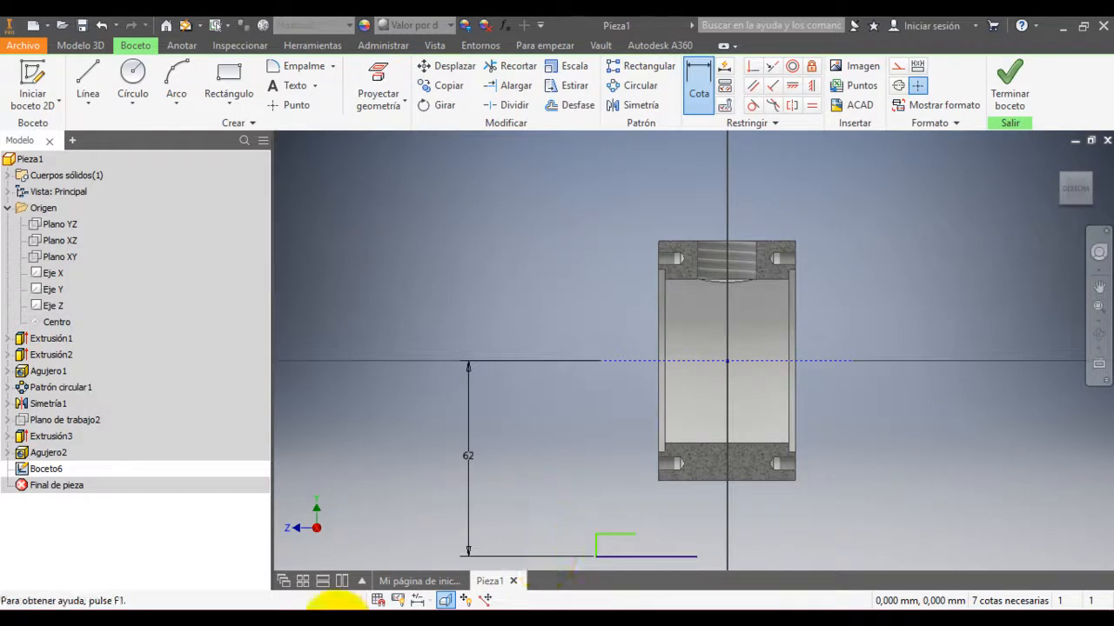
Step: Check the neck in the PDF drawing and draw its vertical outer wall upward from the inner end of the flange's upper edge
click(305, 623)
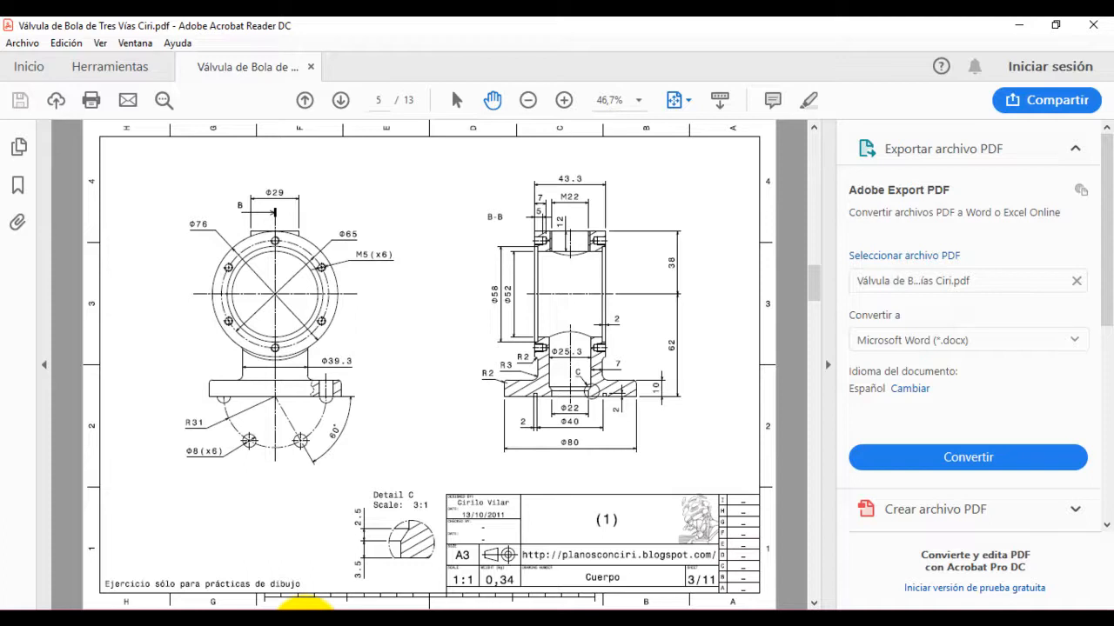
click(306, 624)
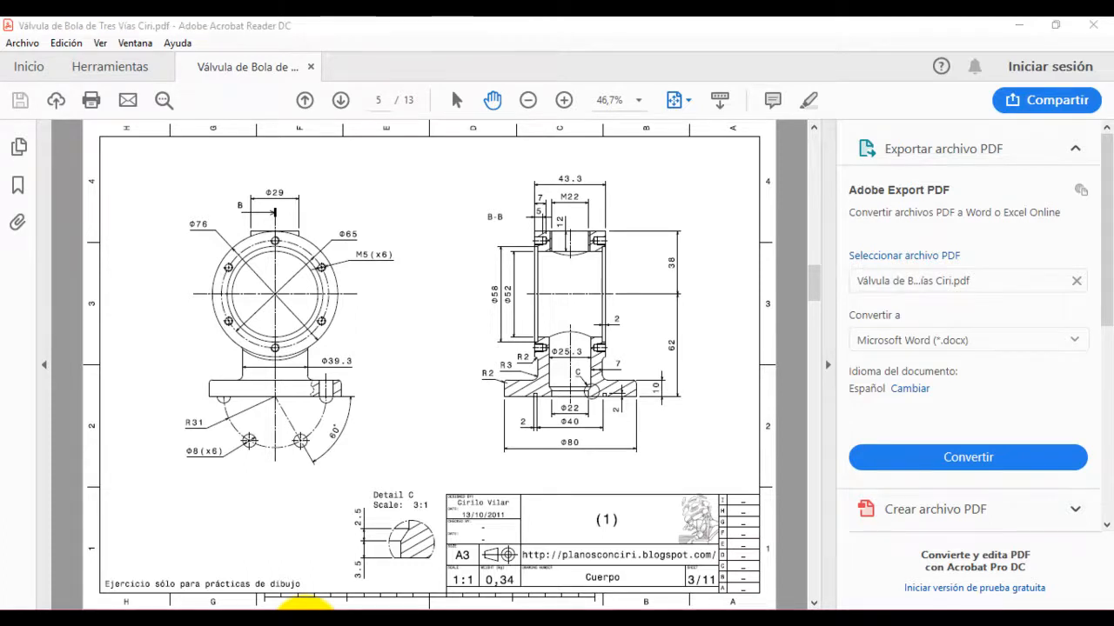
scroll(689, 412, down, 3)
scroll(689, 418, up, 1)
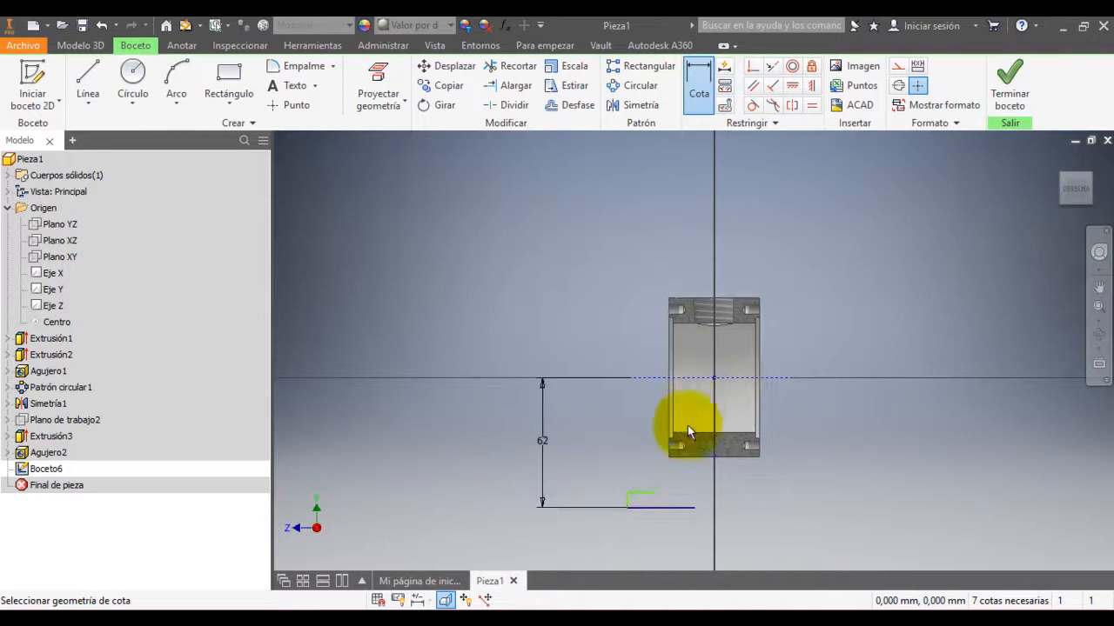
click(107, 77)
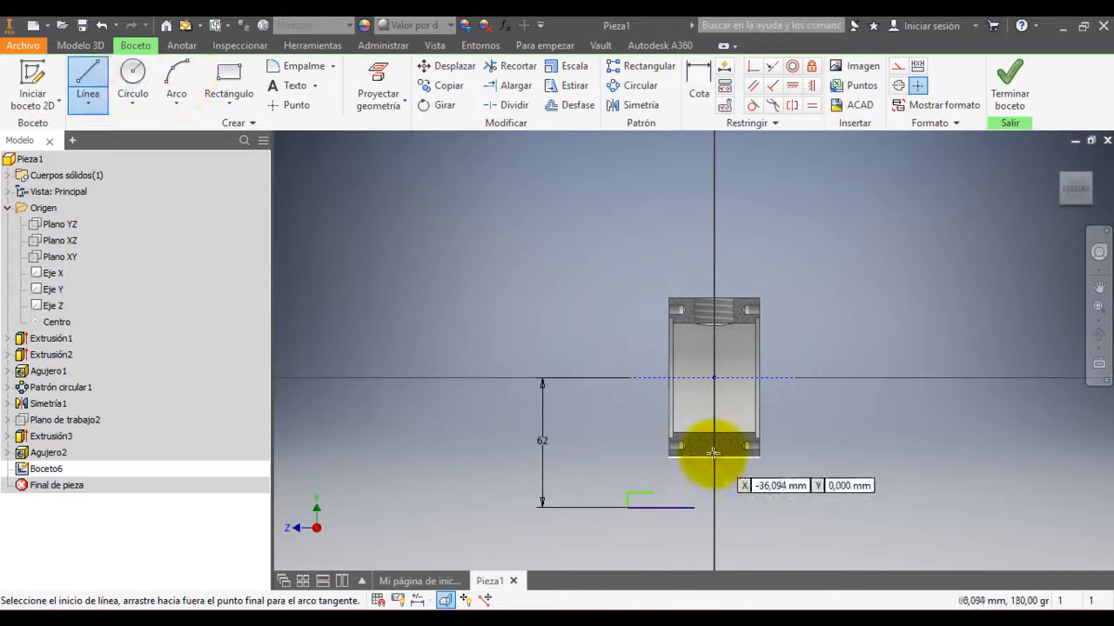
click(651, 492)
click(650, 466)
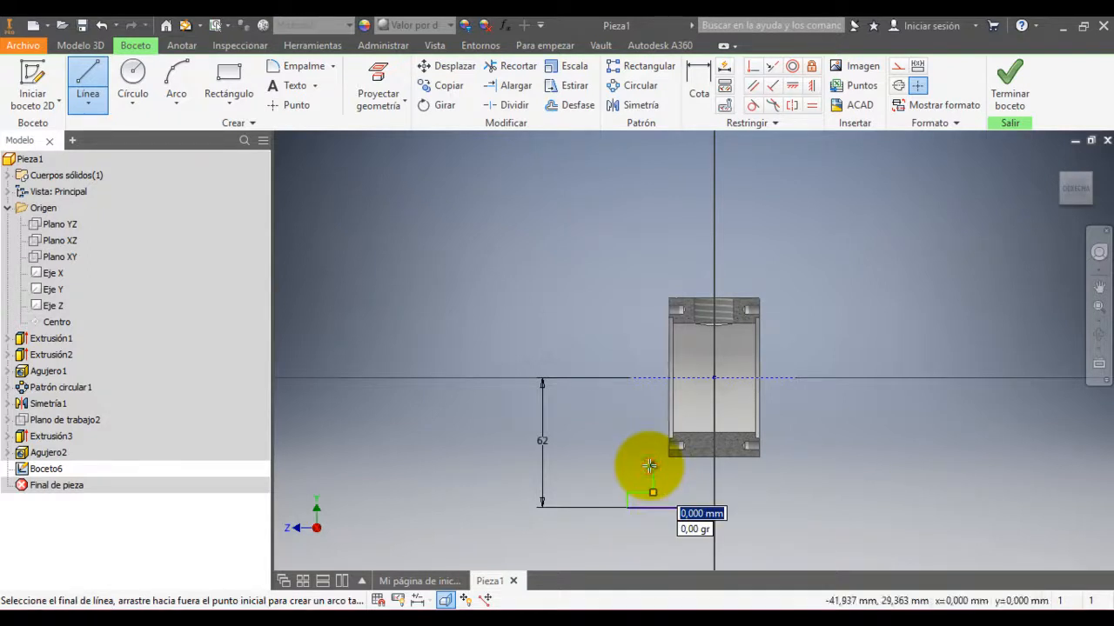
key(Escape)
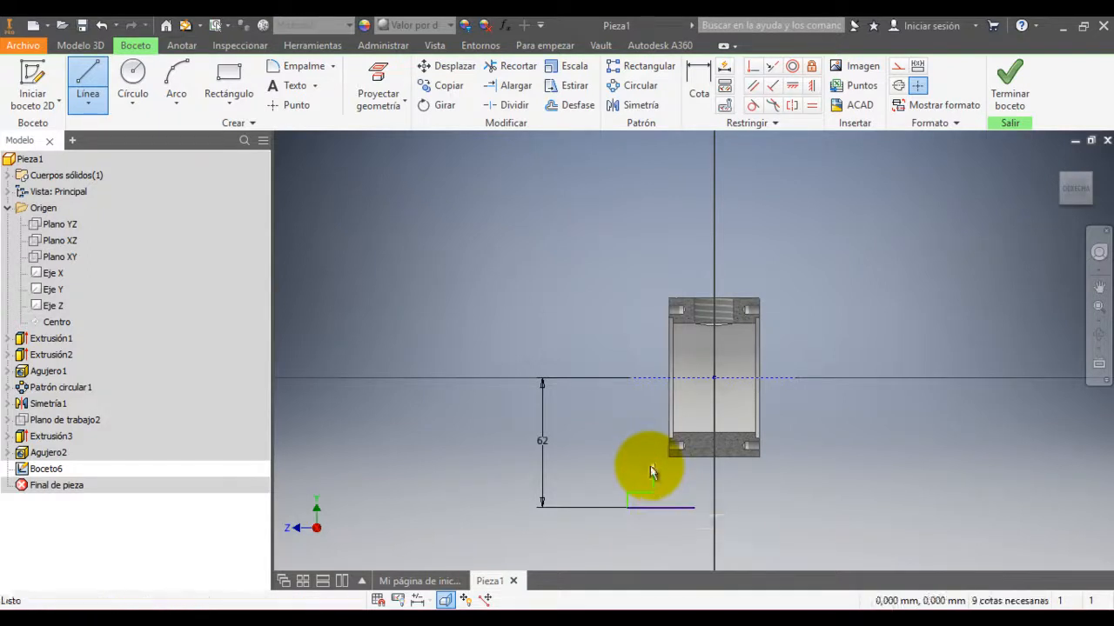
Step: Draw the bore side from the base line's inner end as a short vertical, an outward-sloping chamfer line and another vertical
click(87, 72)
drag(693, 508, 693, 496)
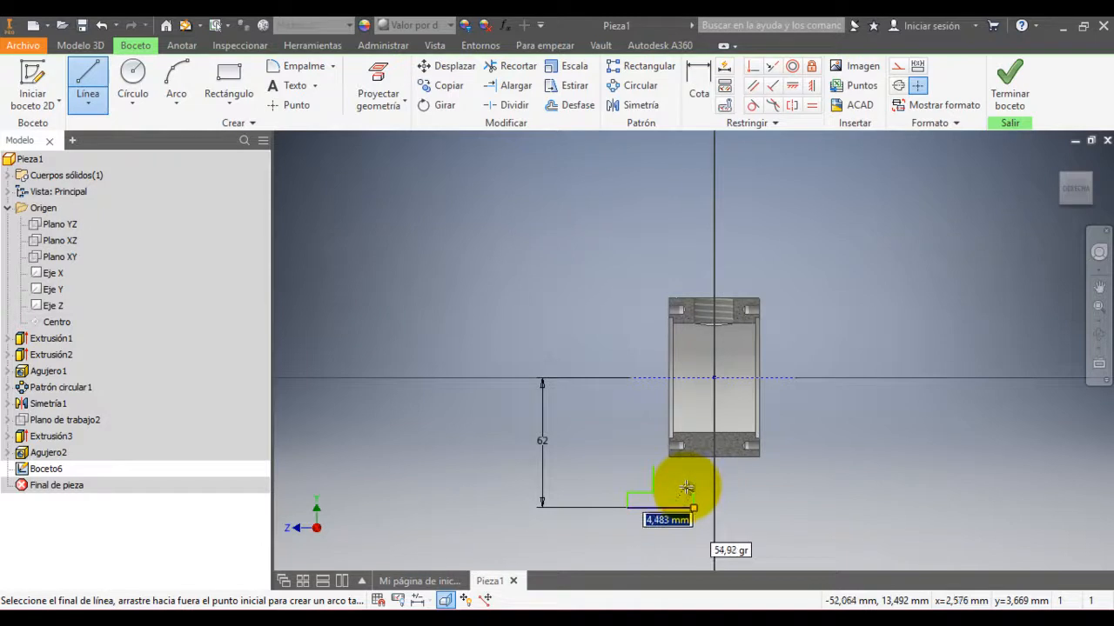
click(686, 473)
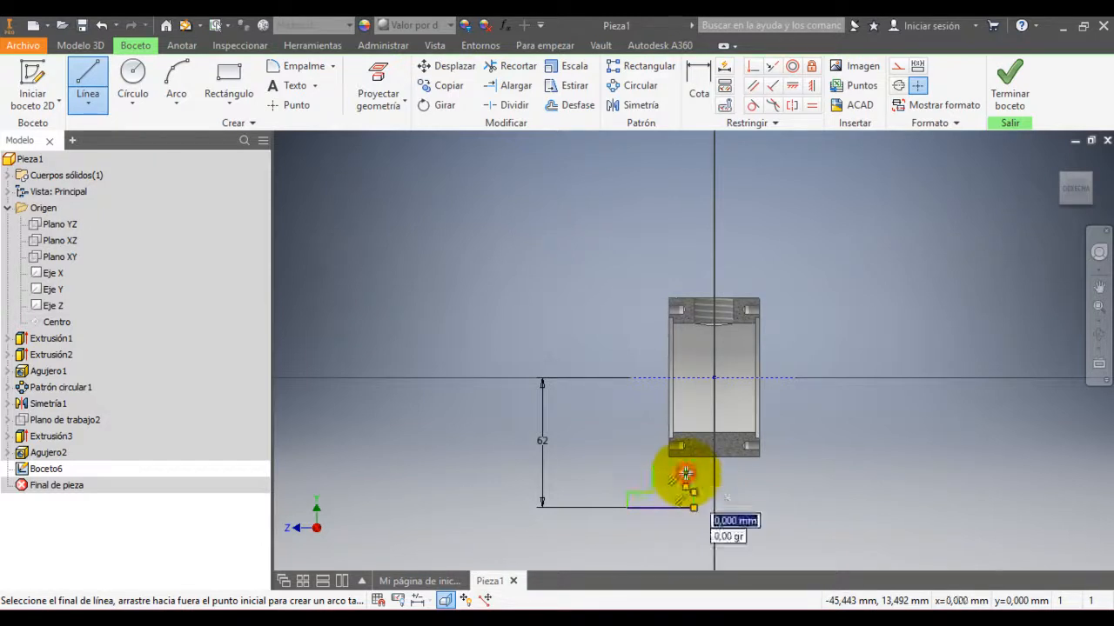
key(Escape)
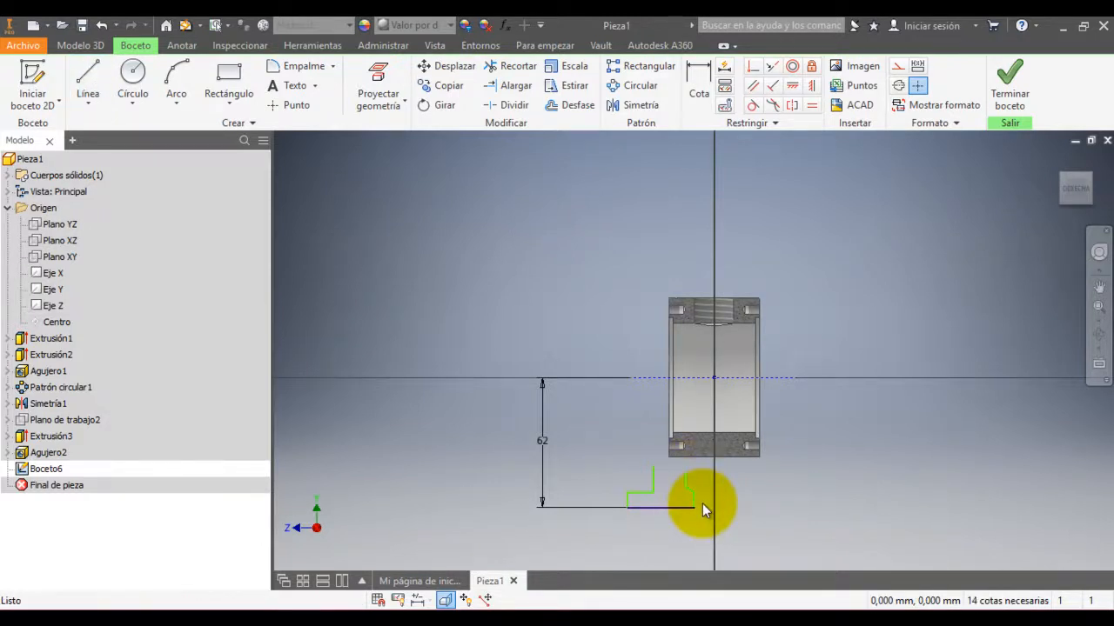
scroll(703, 504, up, 2)
scroll(702, 503, up, 3)
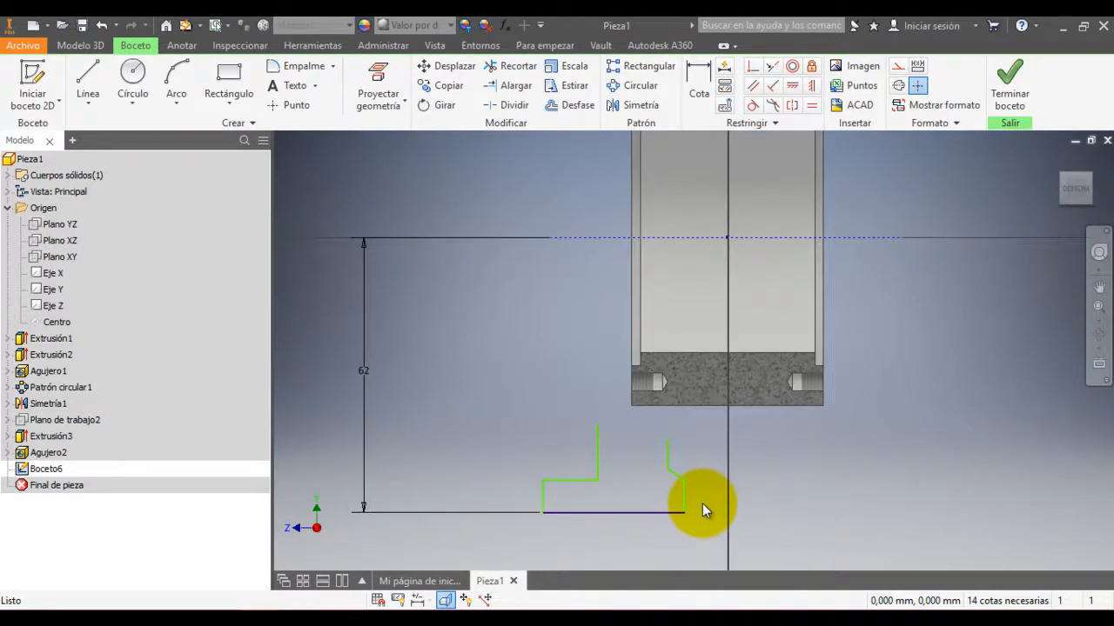
Step: Recheck the PDF drawing, draw a vertical line from the origin down past the flange's base and convert it to a centerline
click(563, 513)
click(308, 619)
click(307, 618)
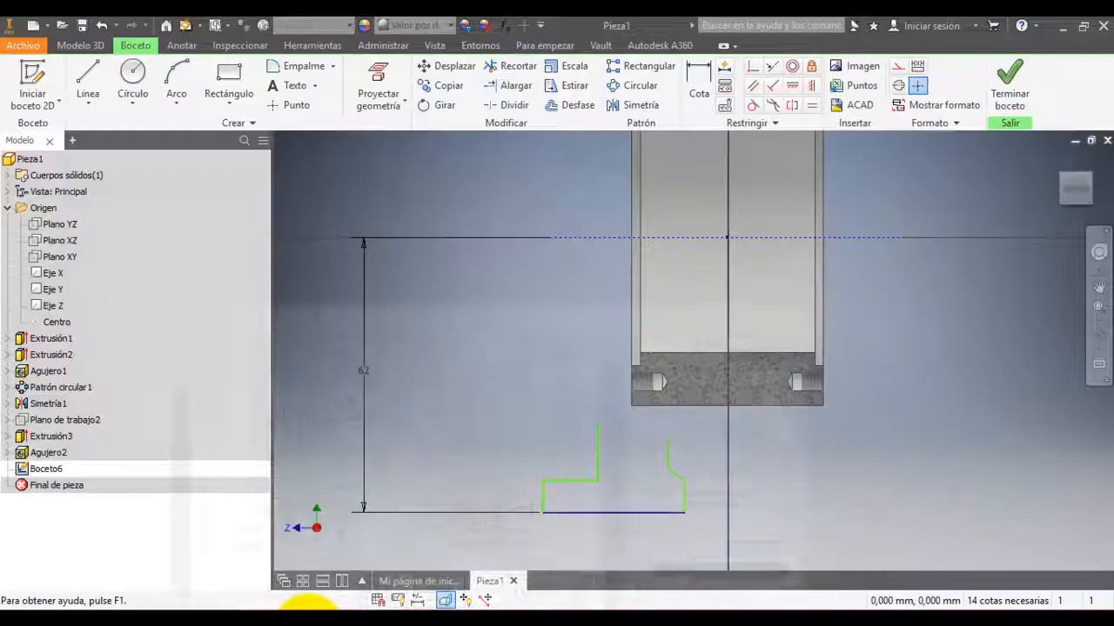
click(87, 73)
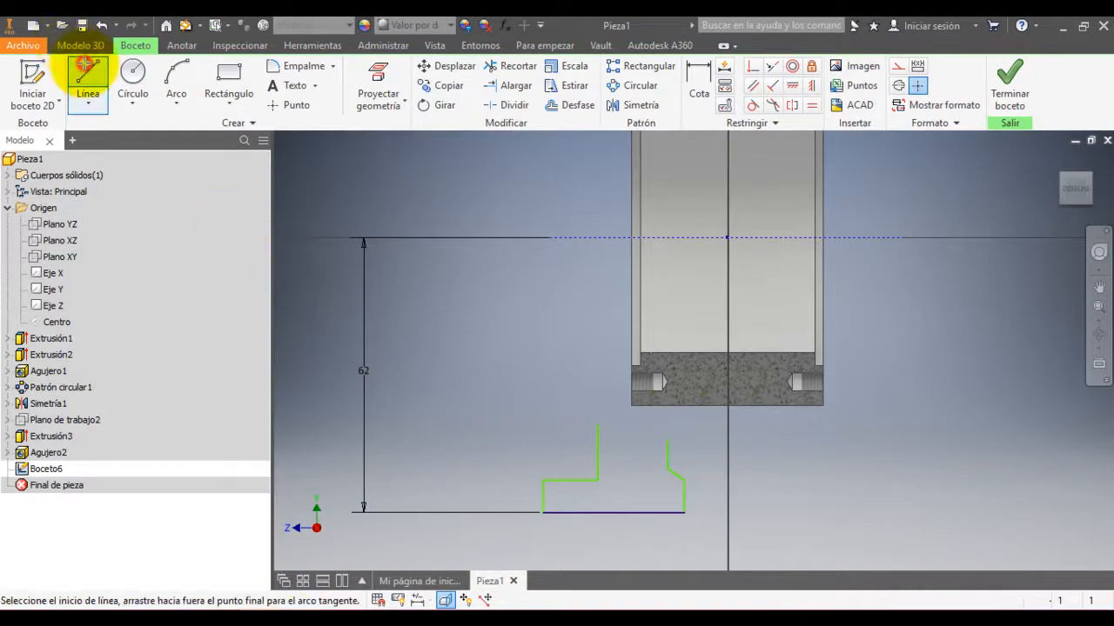
click(727, 237)
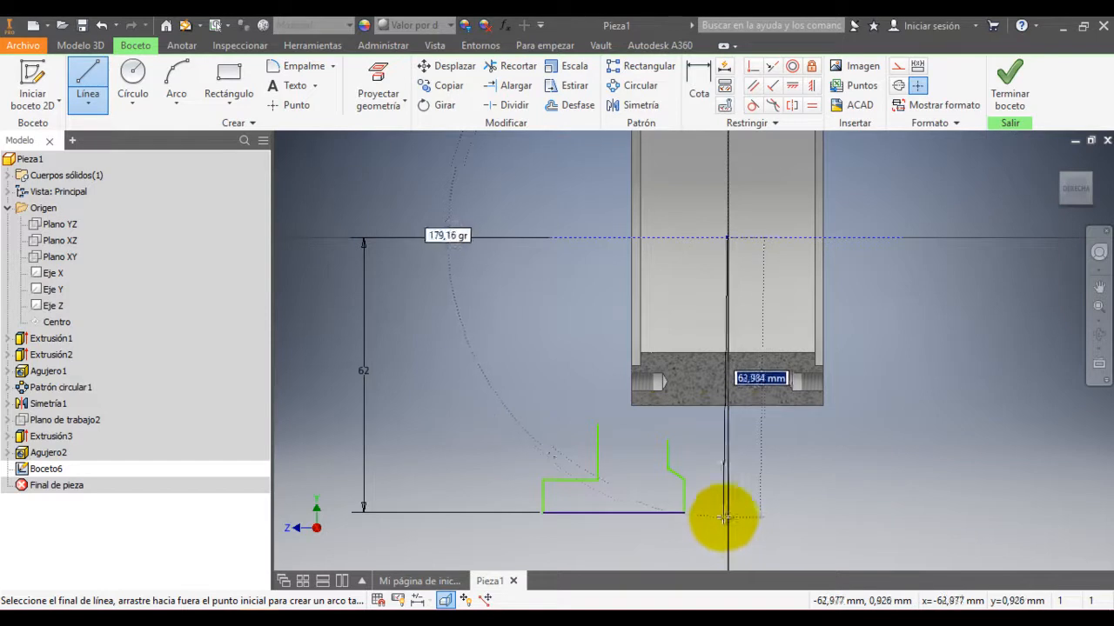
click(724, 519)
key(Escape)
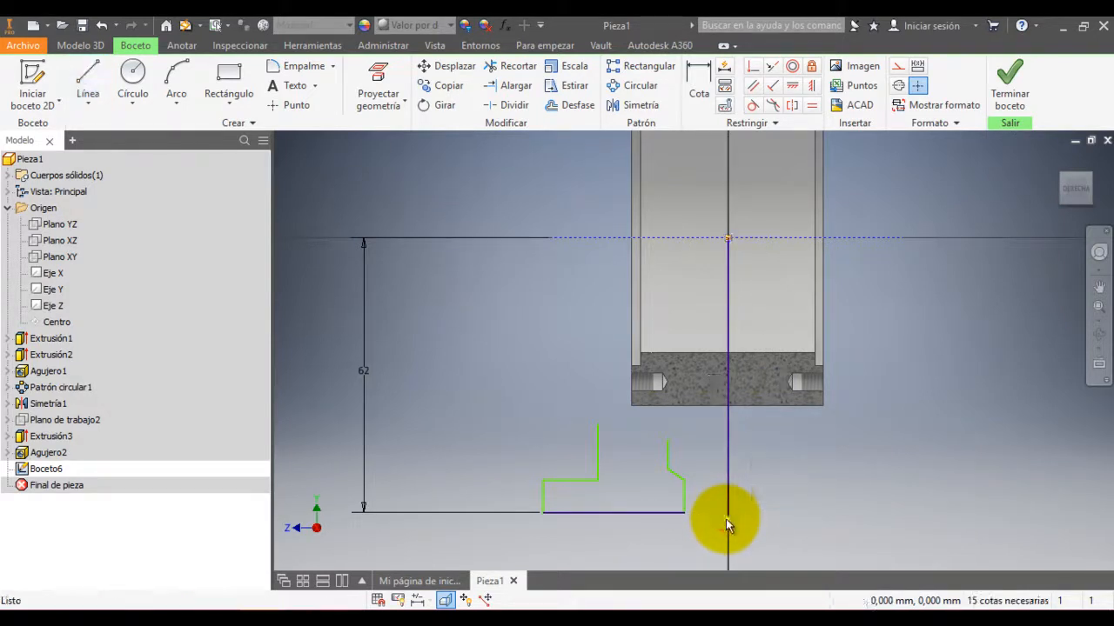
right_click(730, 477)
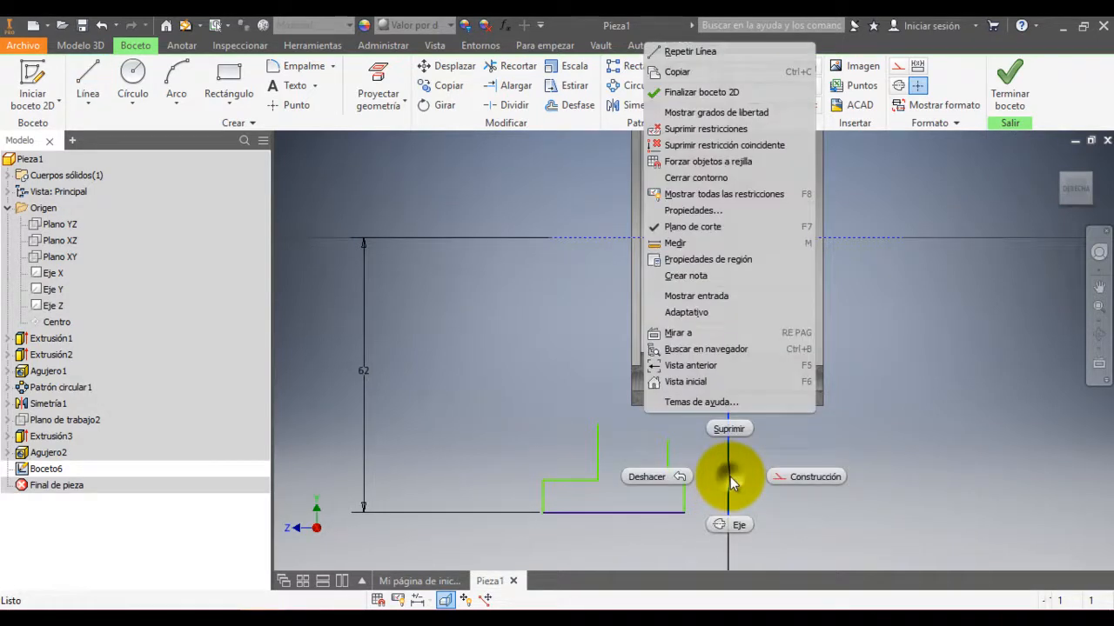
click(722, 526)
click(811, 493)
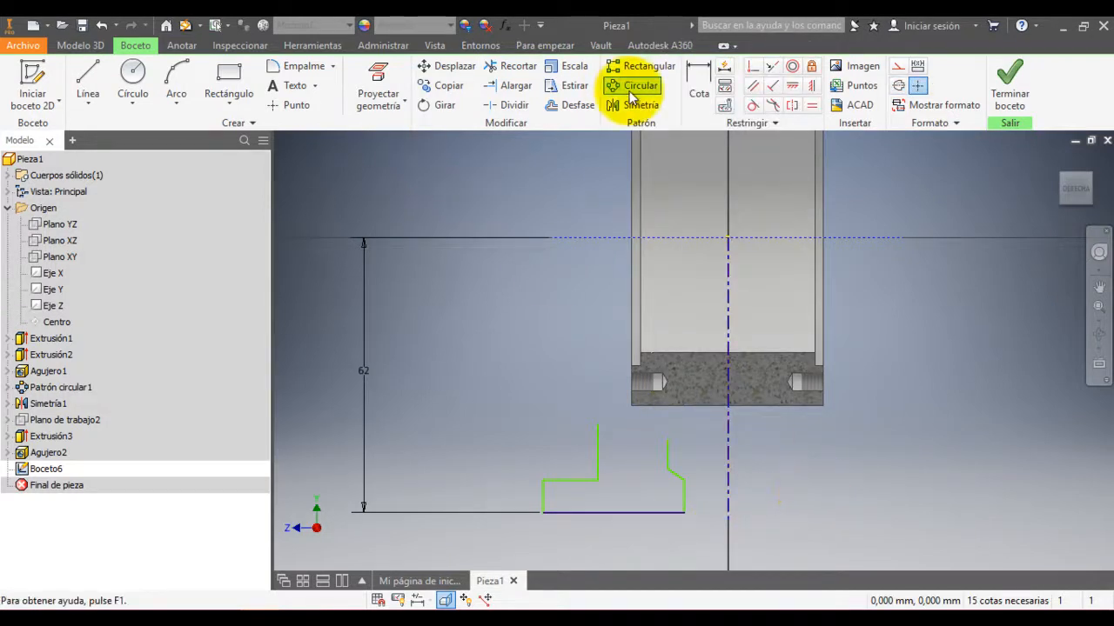
Step: Dimension the flange's outer edge about the centerline as an 80 mm diameter and consult the PDF drawing again
click(701, 83)
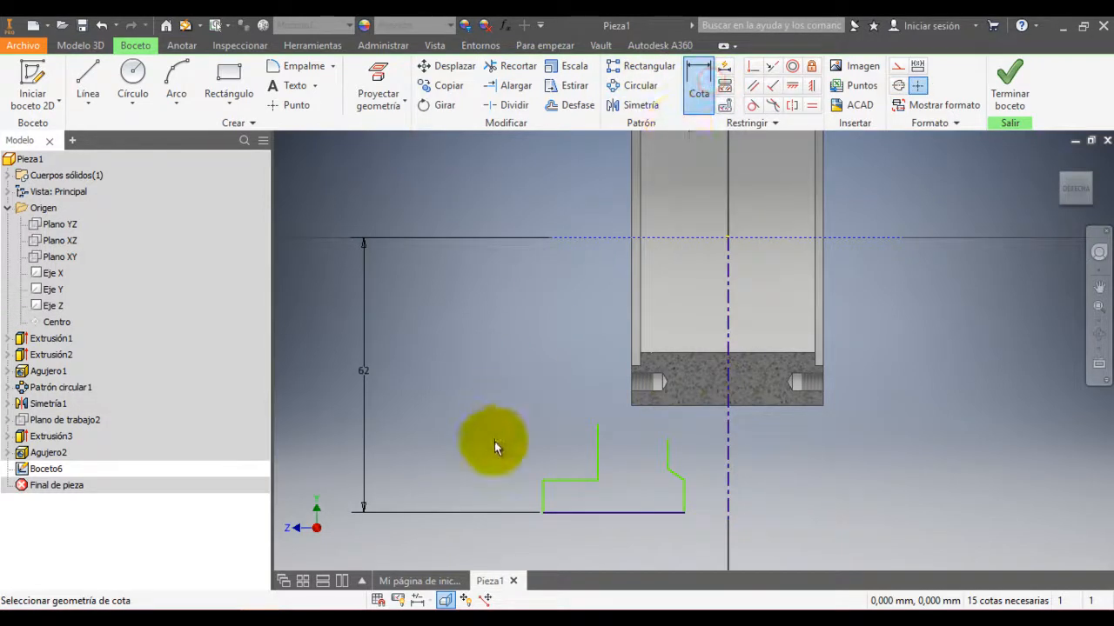
click(539, 502)
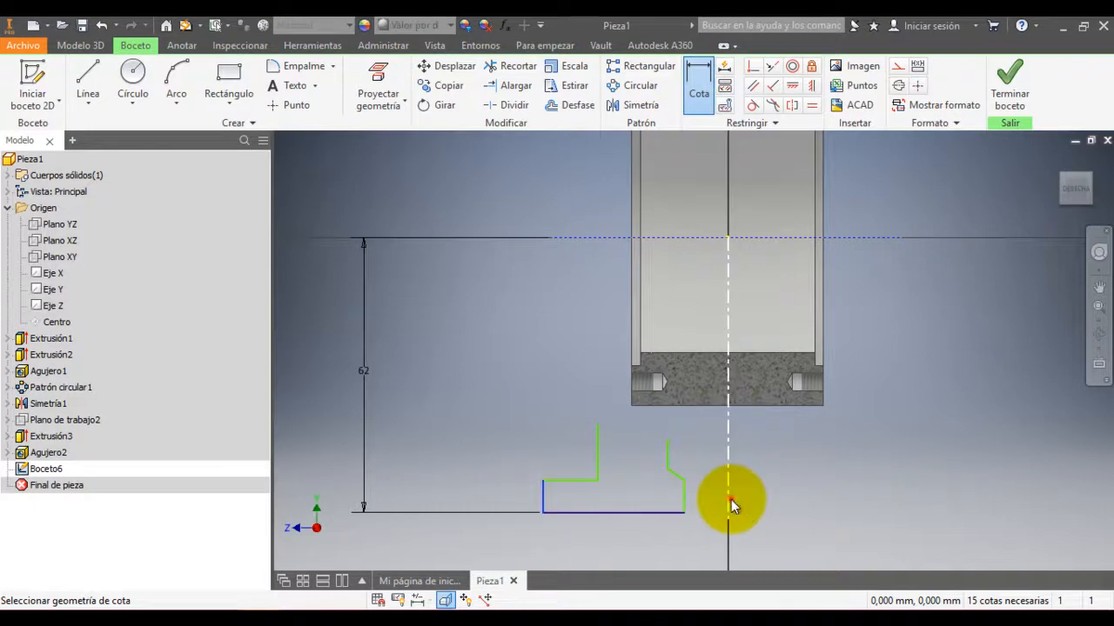
click(731, 499)
click(728, 552)
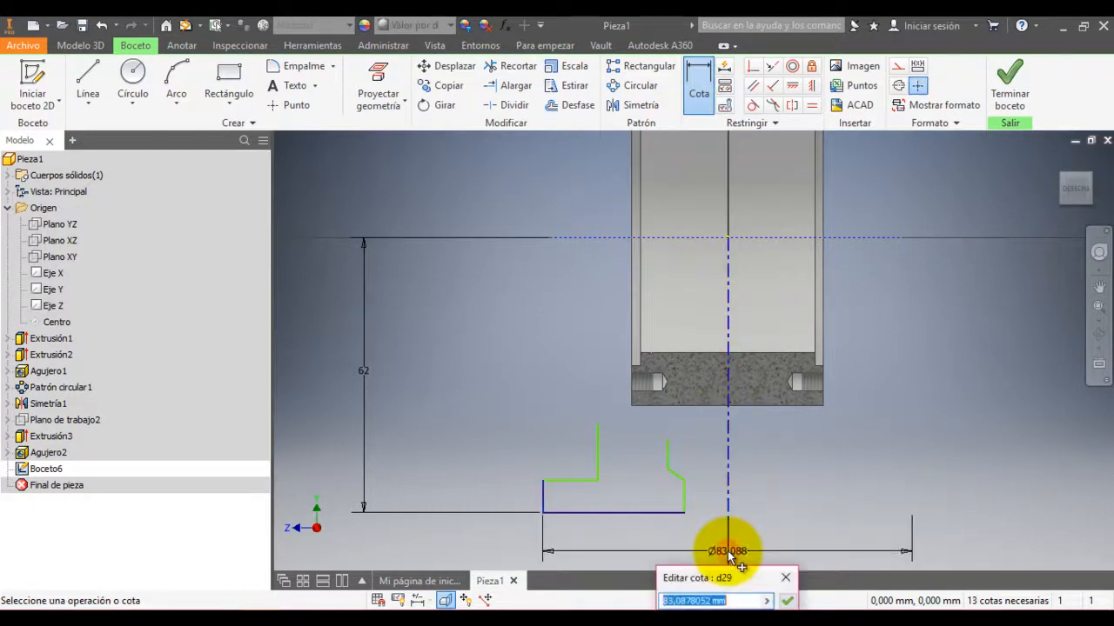
text(80)
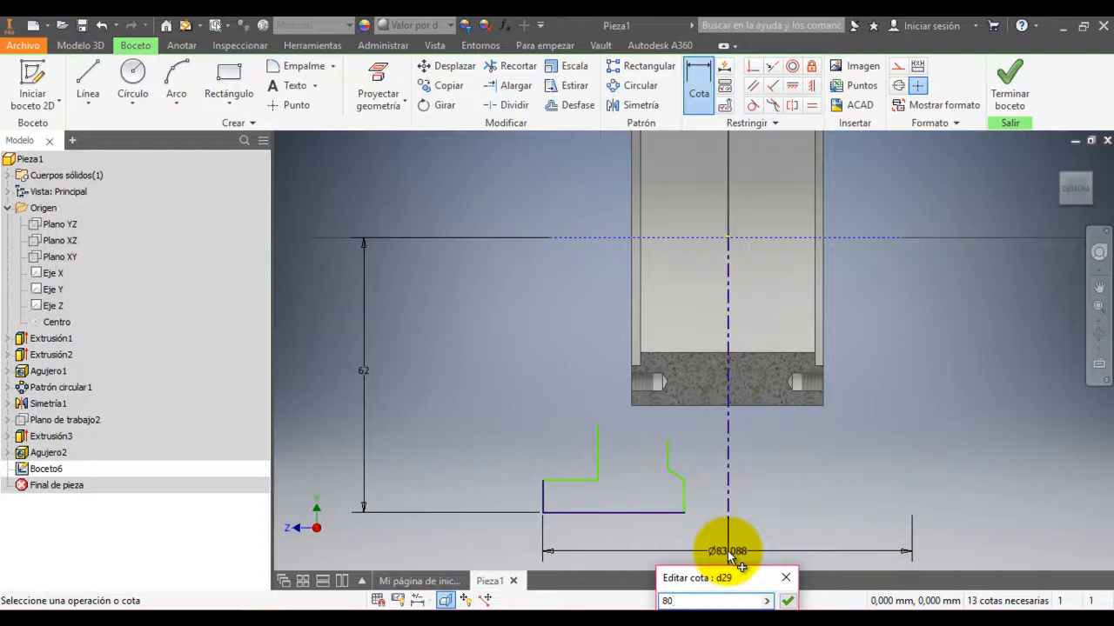
key(Return)
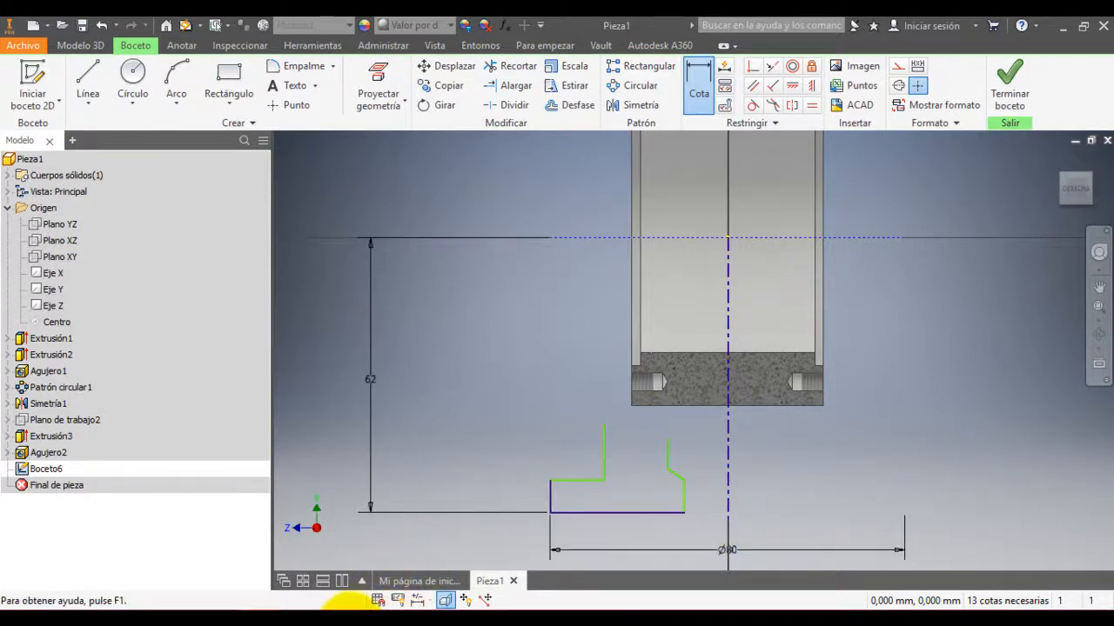
click(300, 622)
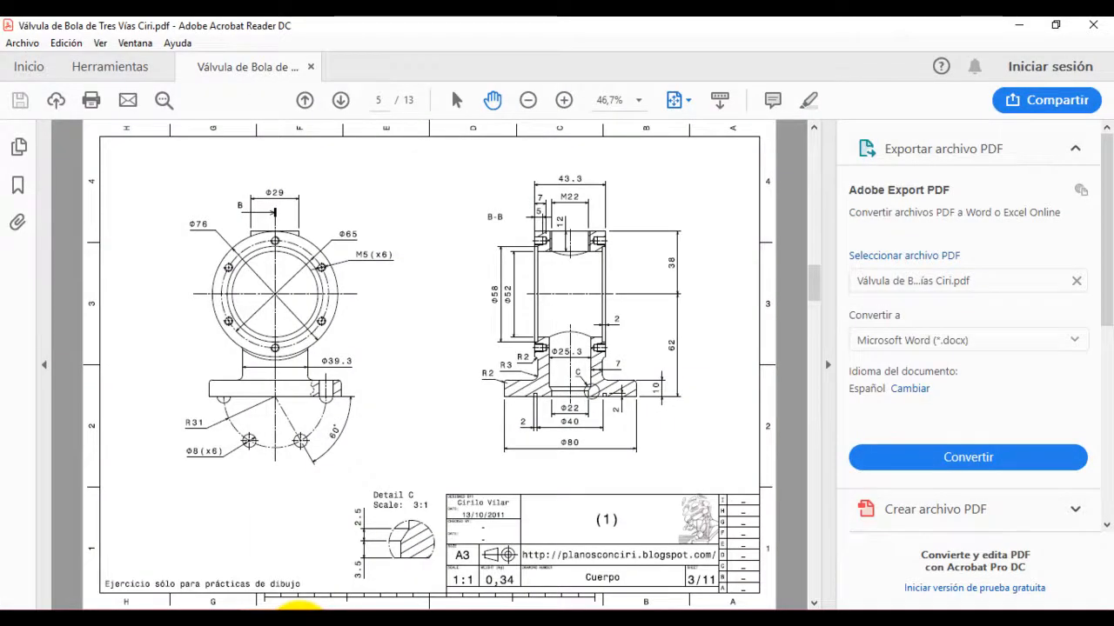
Step: Dimension the bore's lower vertical edge about the centerline as a 22 mm diameter
click(298, 619)
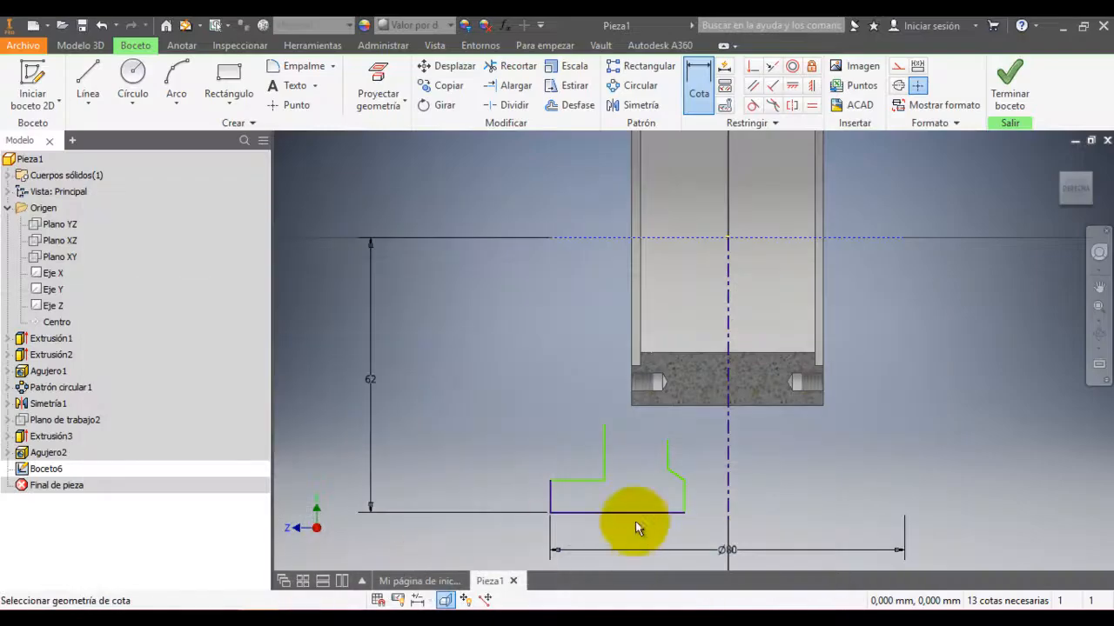
click(683, 509)
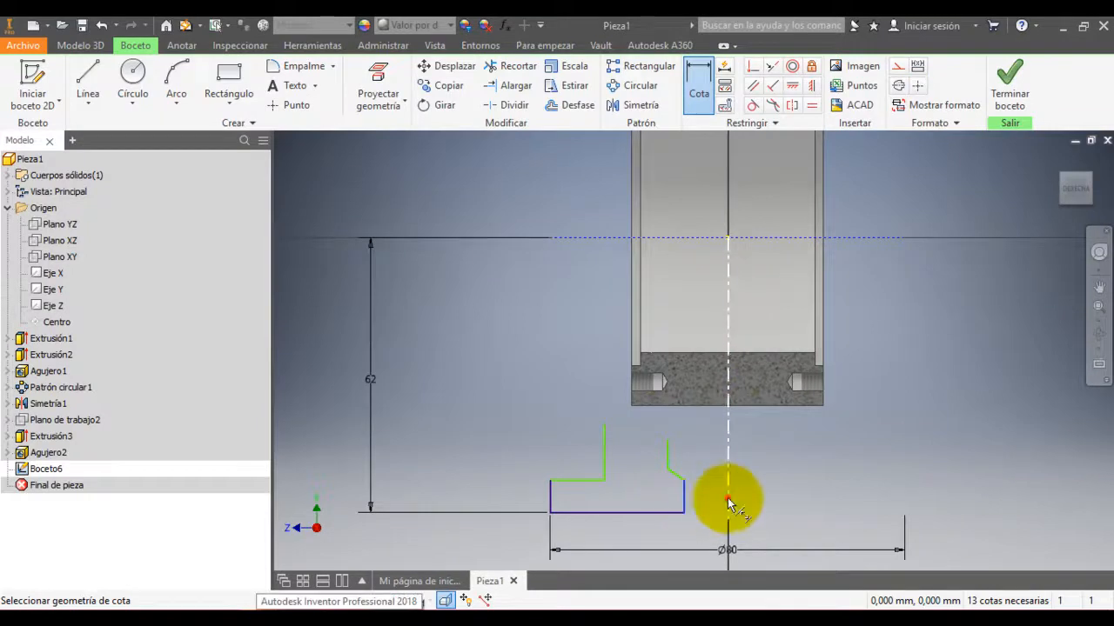
click(727, 497)
click(729, 534)
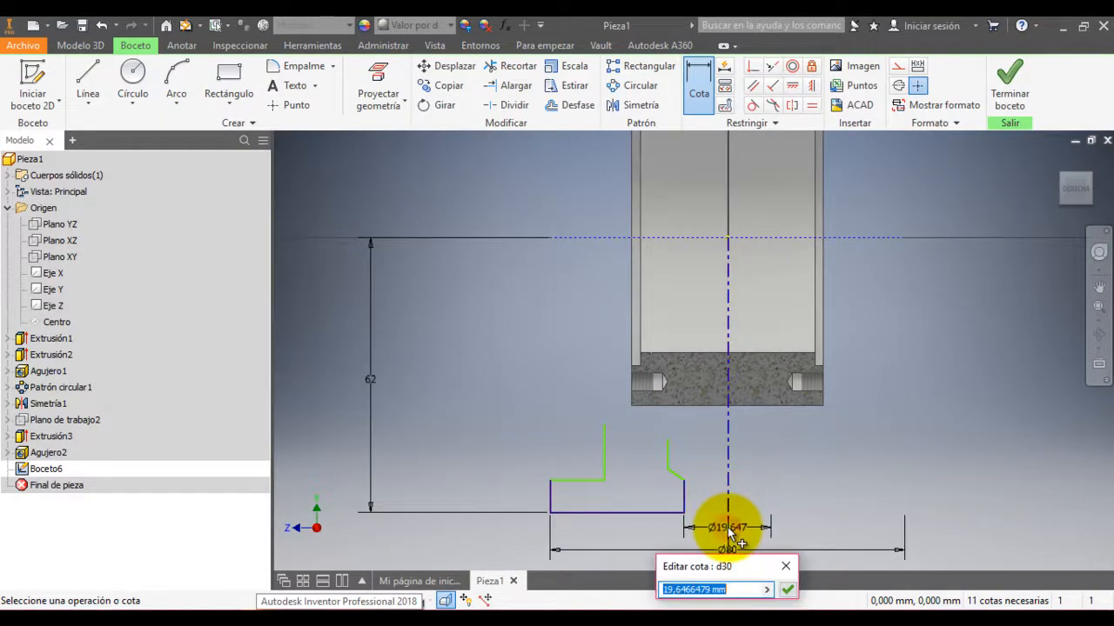
text(22)
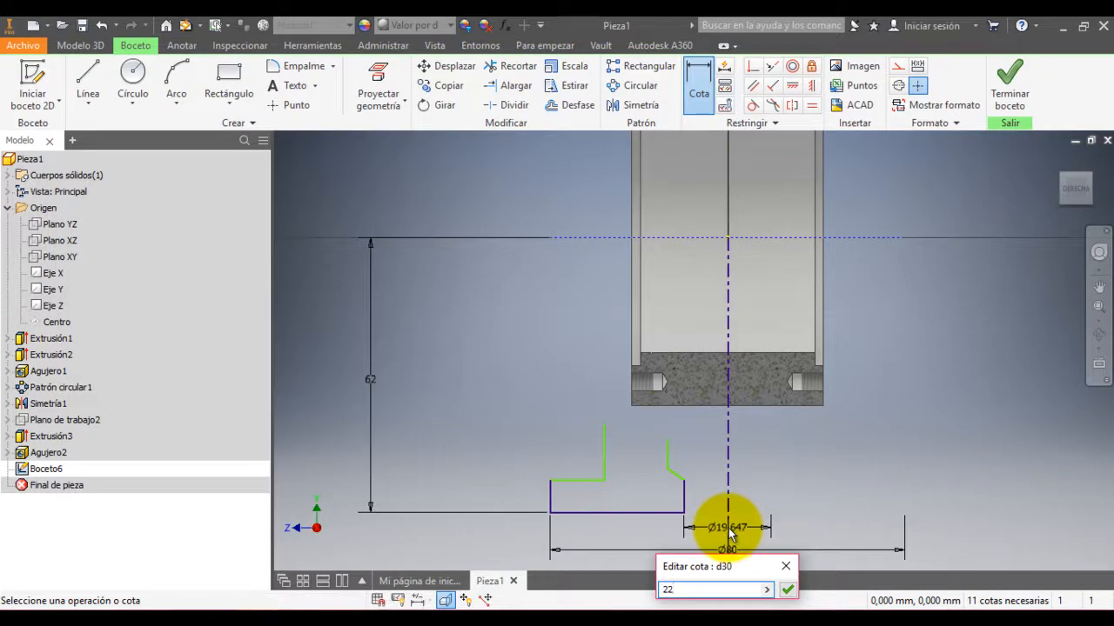
key(Return)
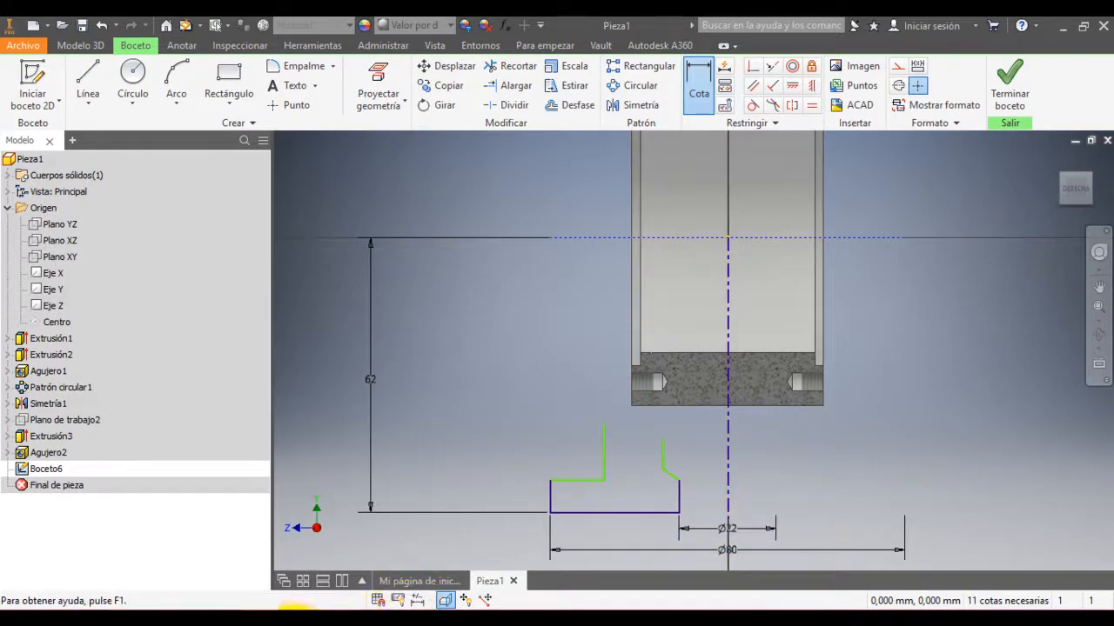
Step: Recheck the PDF drawing and dimension the flange thickness between its upper edge and base line as 10 mm
click(292, 610)
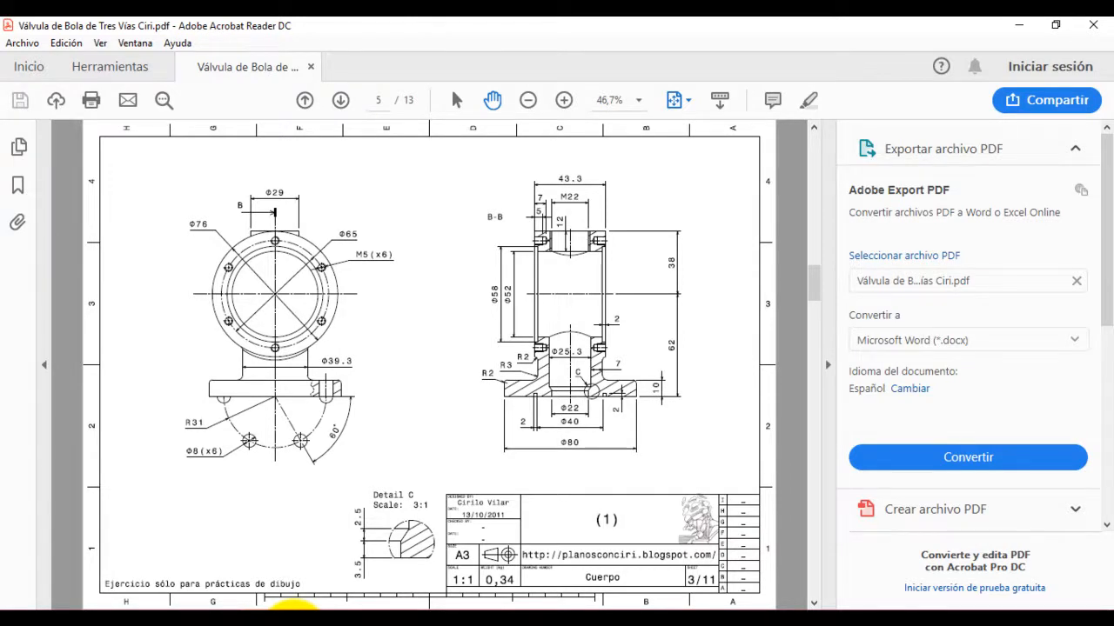
click(294, 622)
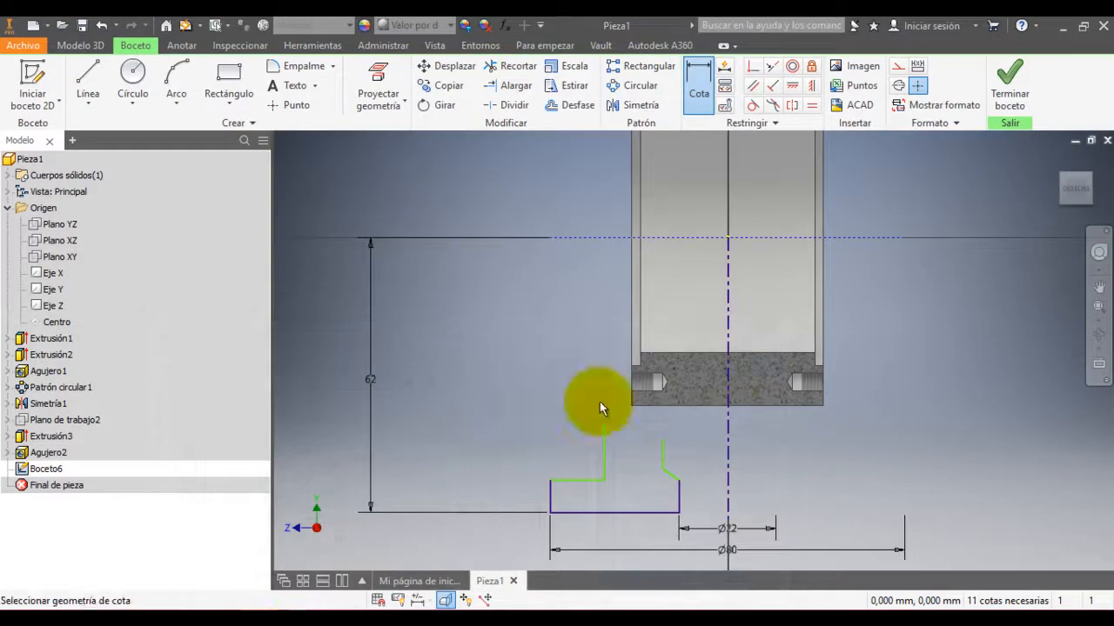
click(570, 480)
click(566, 512)
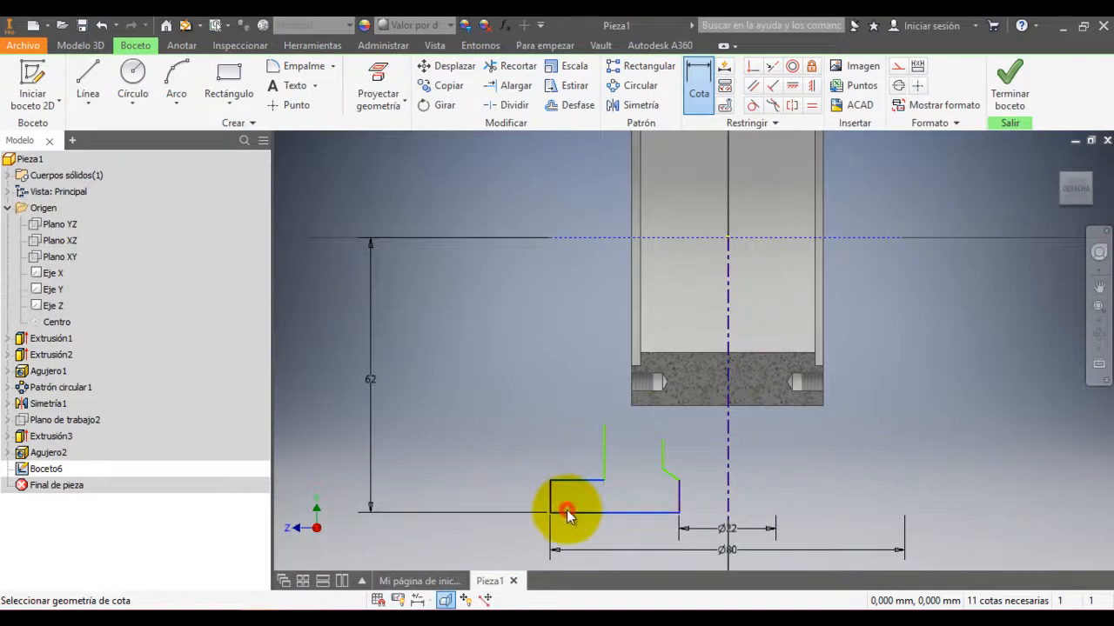
click(507, 496)
text(1)
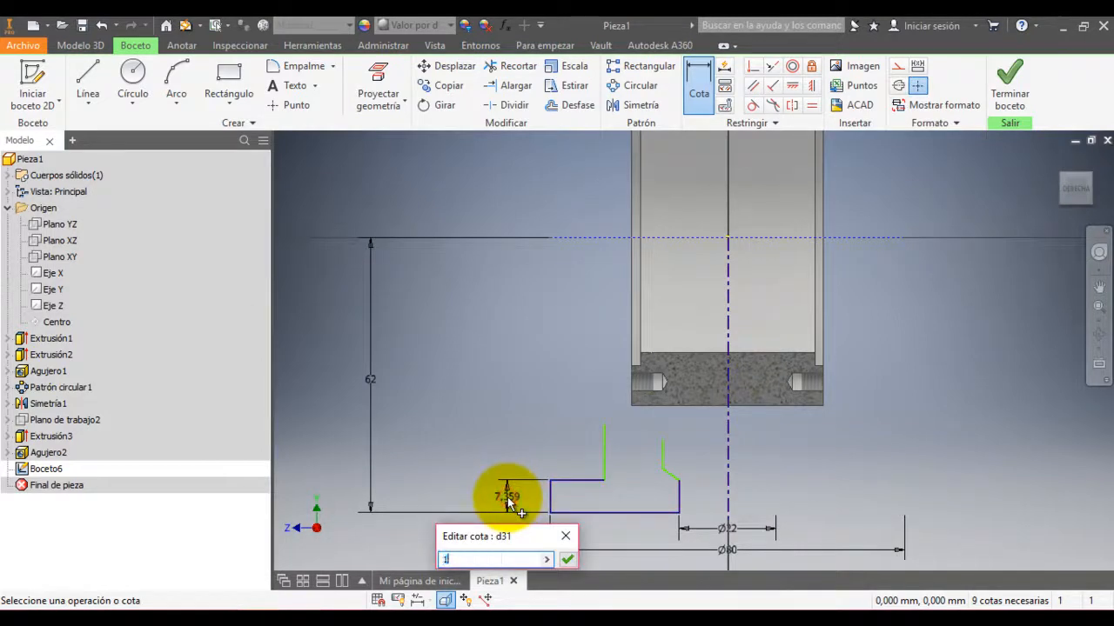
text(0)
key(Return)
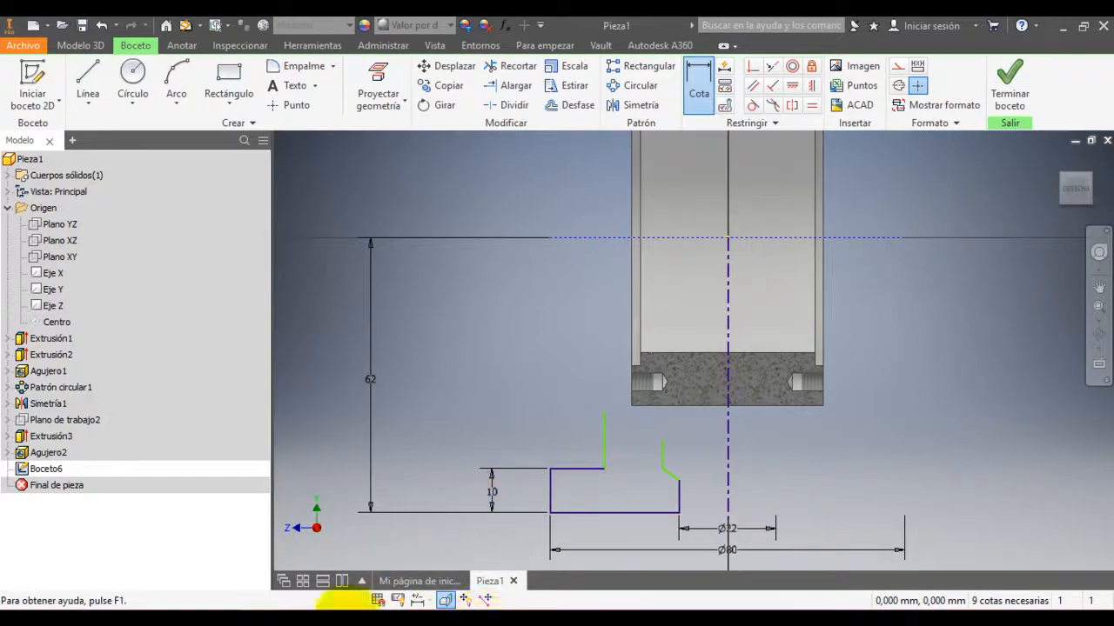
Step: Check the groove in the PDF drawing and sketch a three-sided groove outline about 2.3 mm wide rising from the flange's base line
click(302, 609)
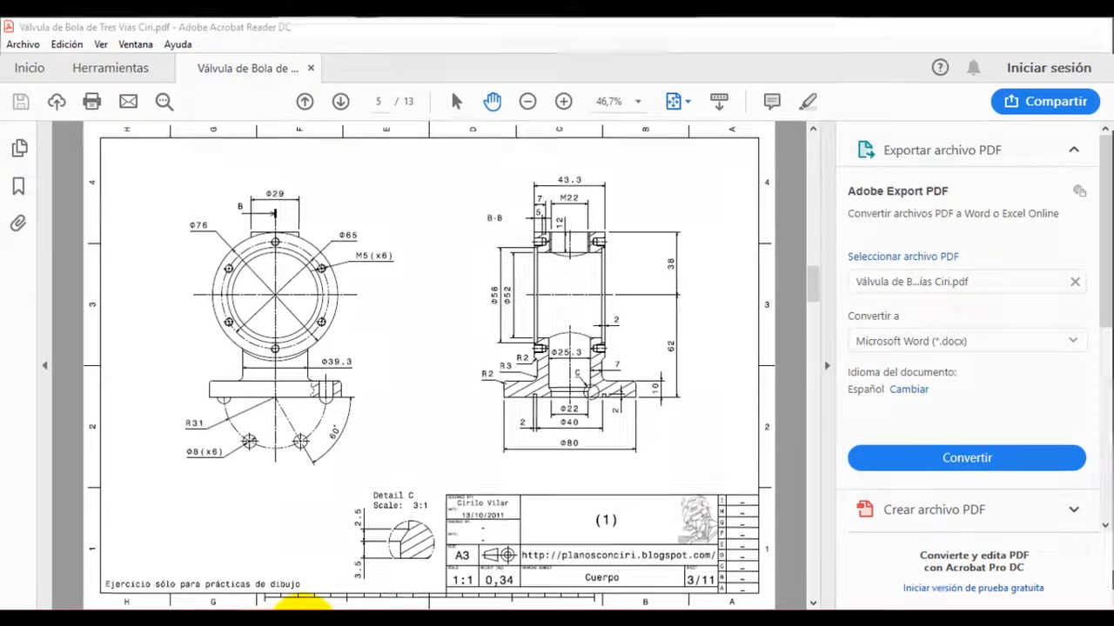
click(302, 609)
click(99, 81)
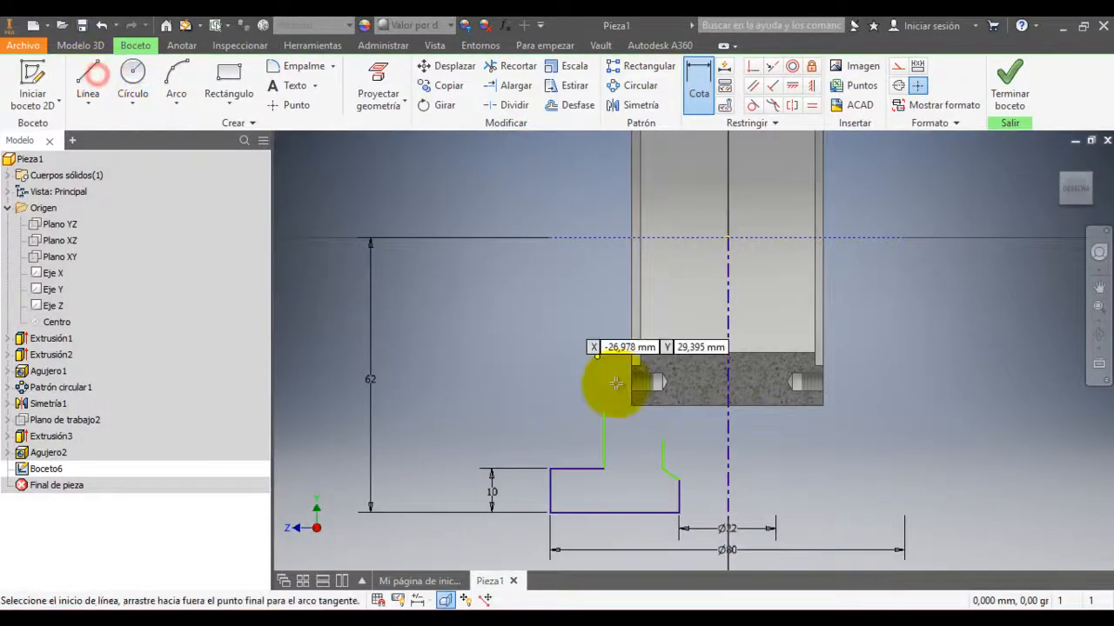
click(609, 511)
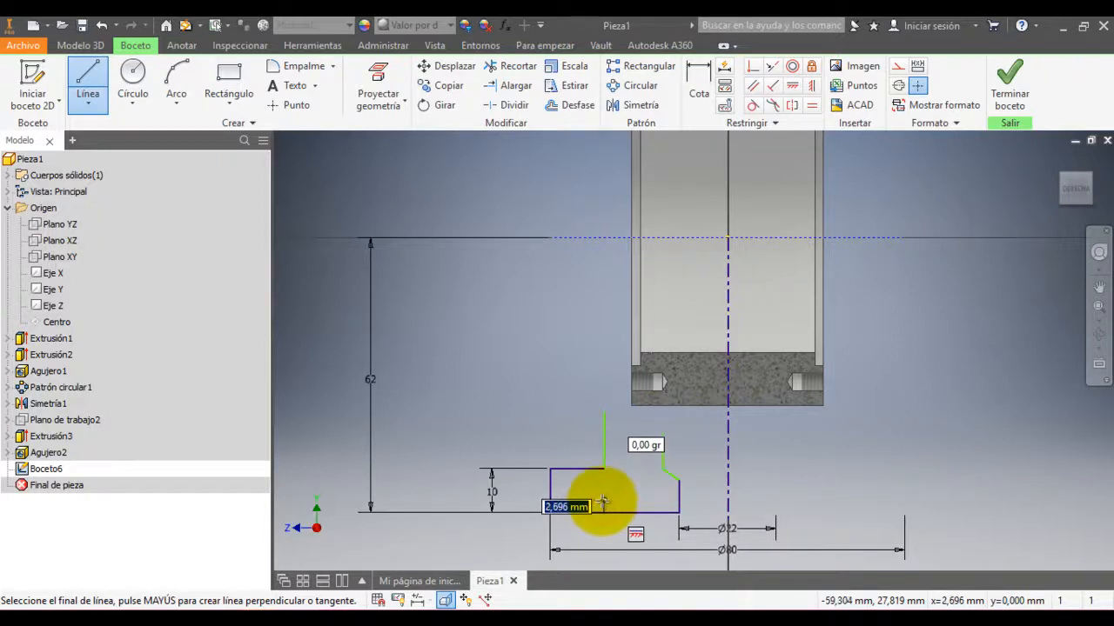
drag(603, 502, 614, 502)
click(615, 512)
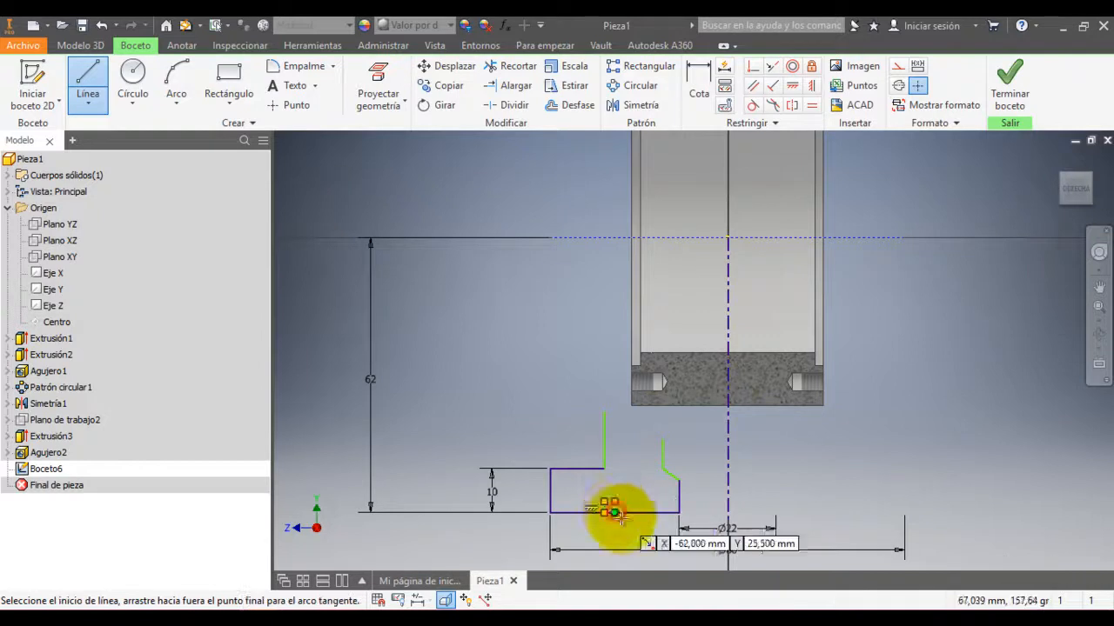
key(Escape)
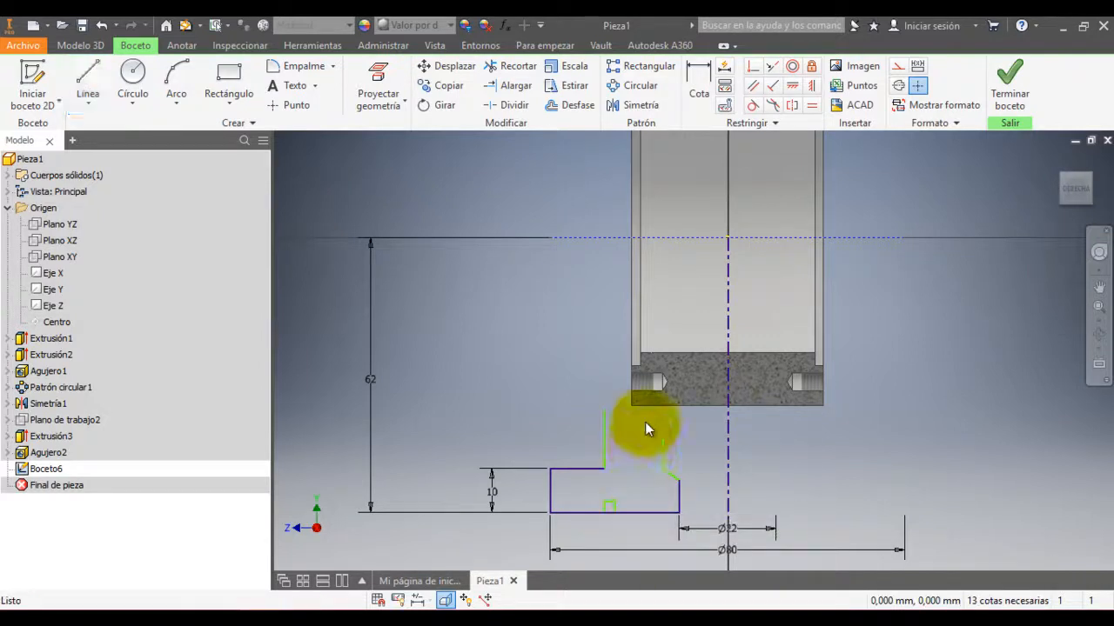
Step: Dimension the groove's width between its two vertical sides as 2 mm
click(700, 83)
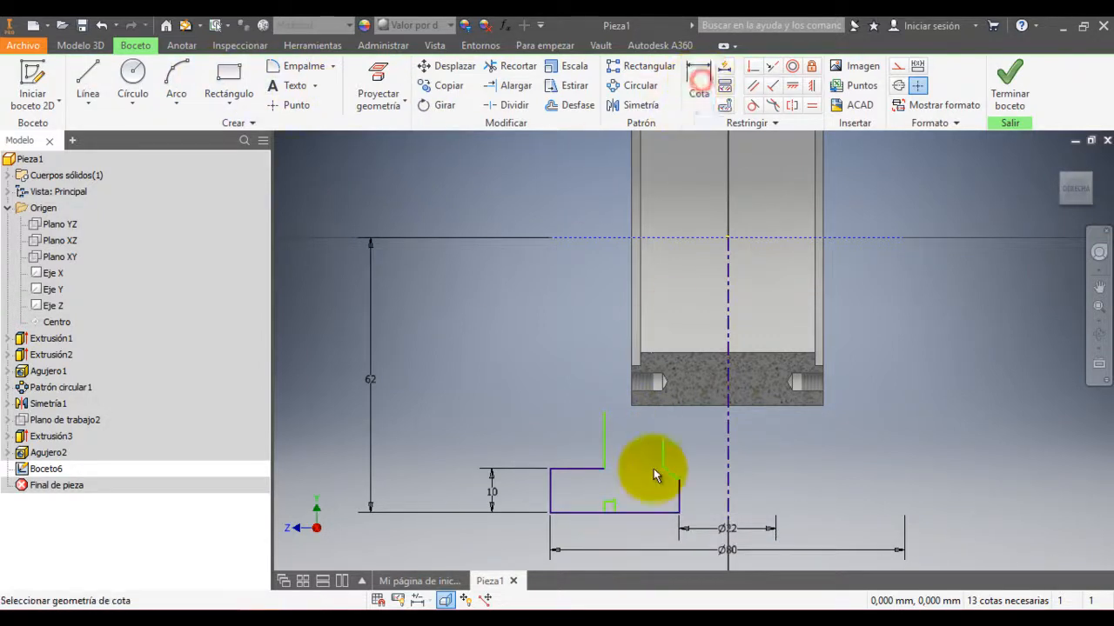
click(612, 508)
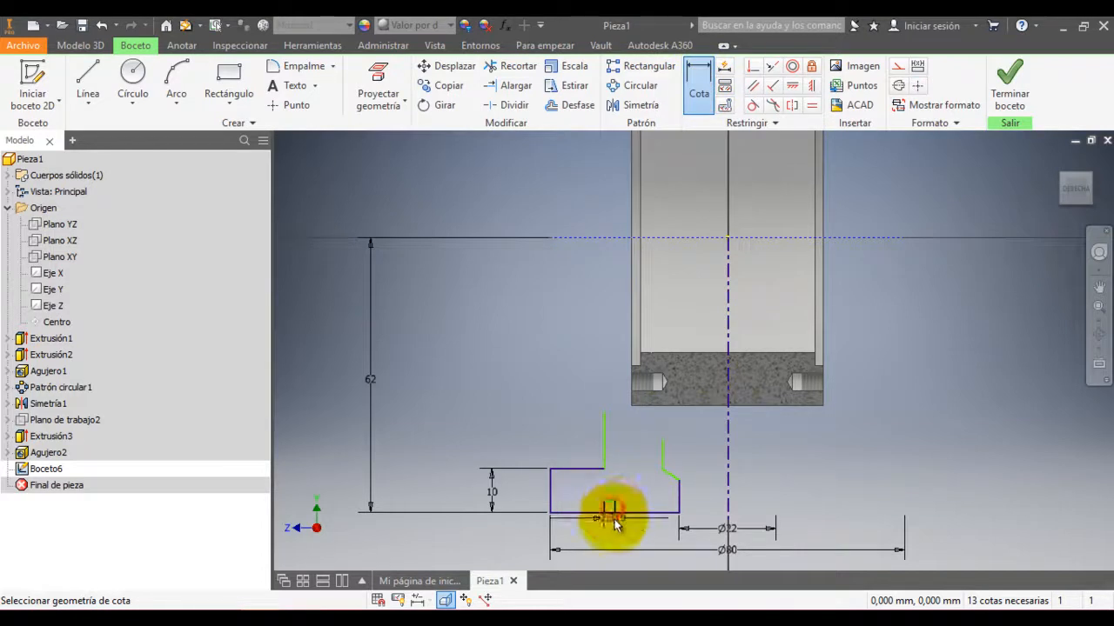
click(613, 531)
text(3)
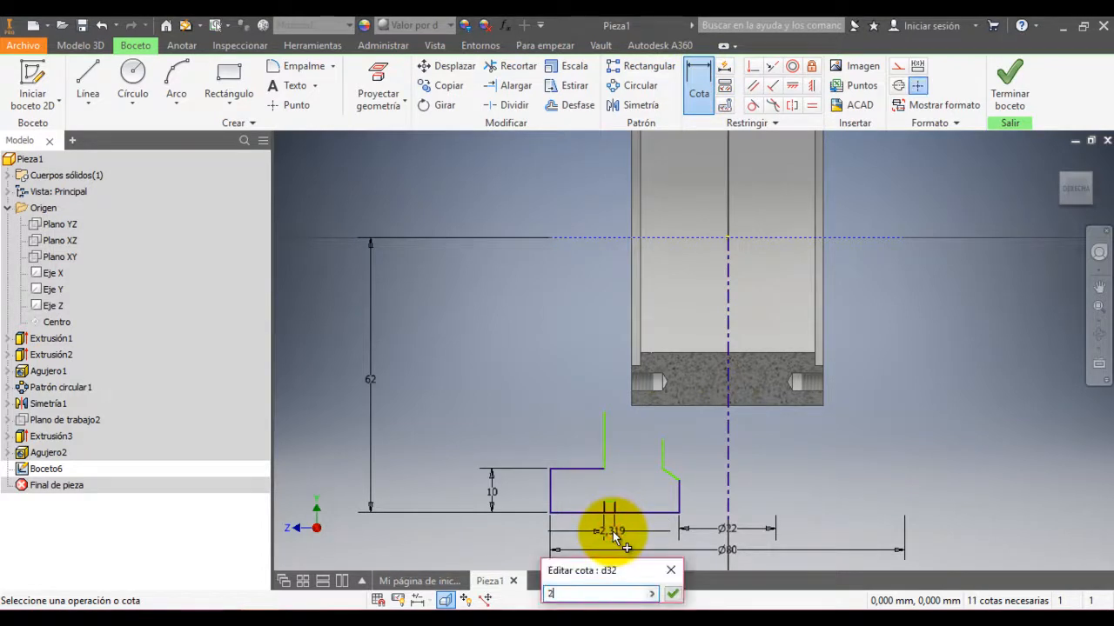
key(Return)
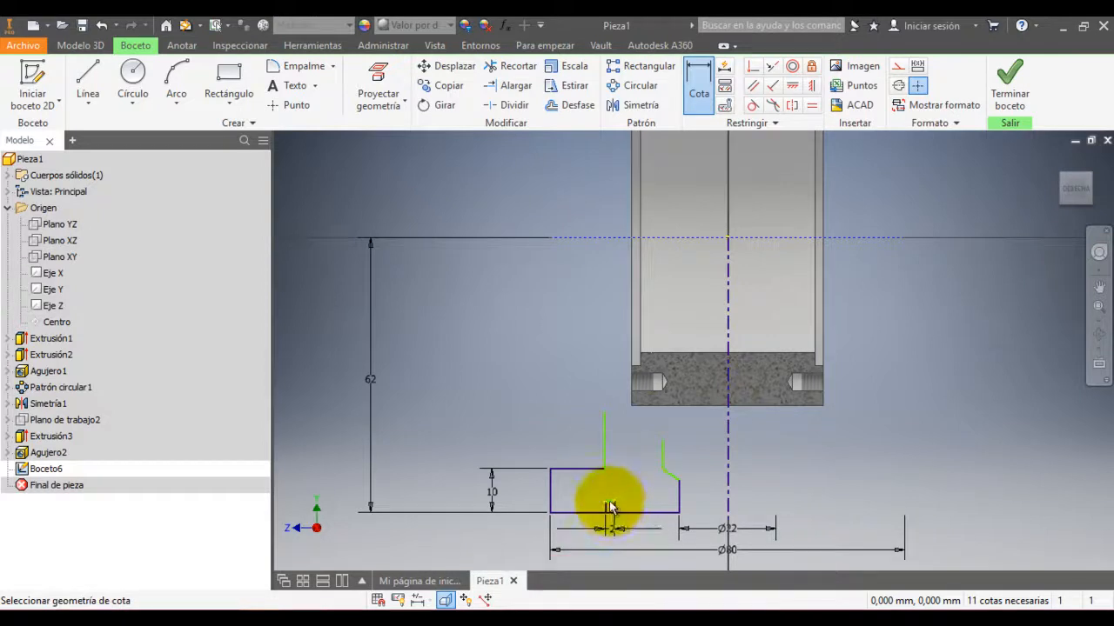
Step: Dimension the groove's depth from its upper edge to the flange's base line as 2 mm
scroll(609, 501, up, 3)
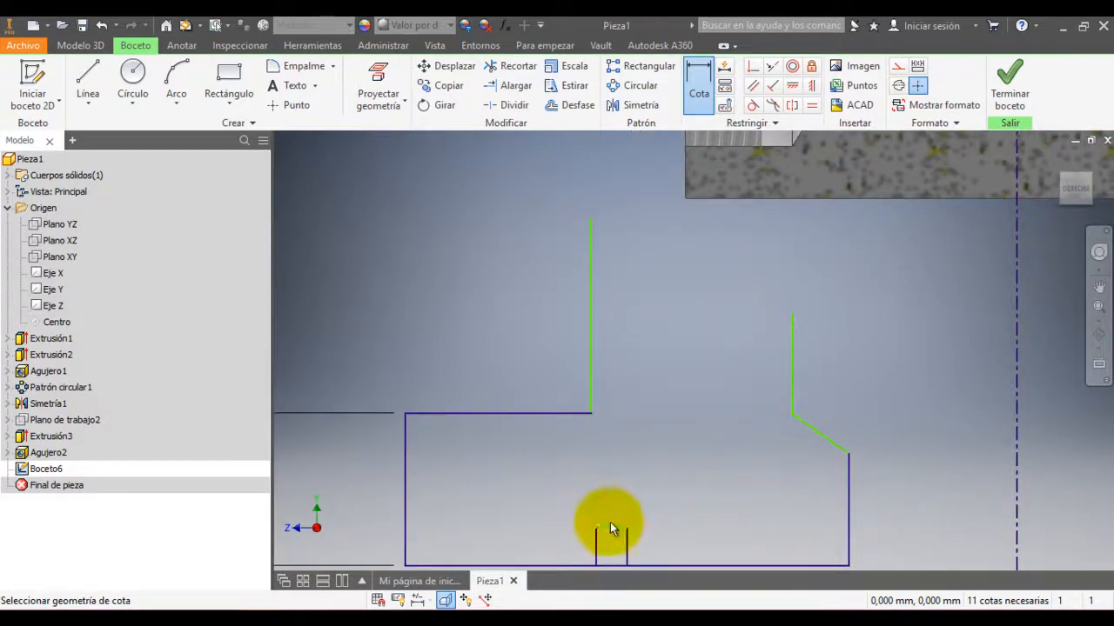
click(613, 531)
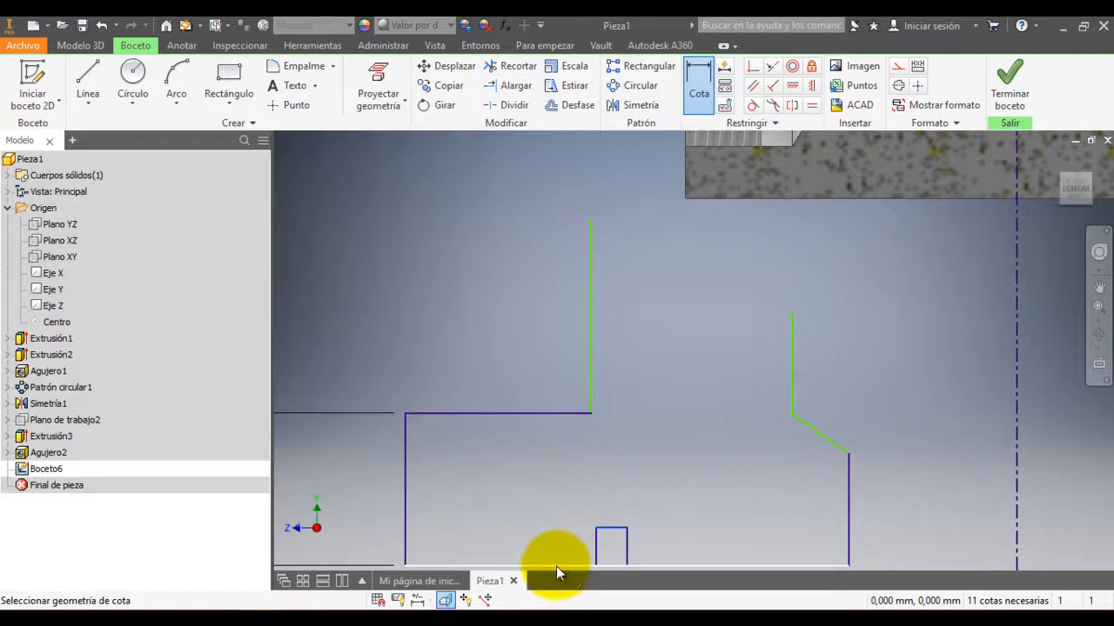
click(555, 564)
click(522, 546)
text(2)
key(Return)
scroll(522, 546, down, 3)
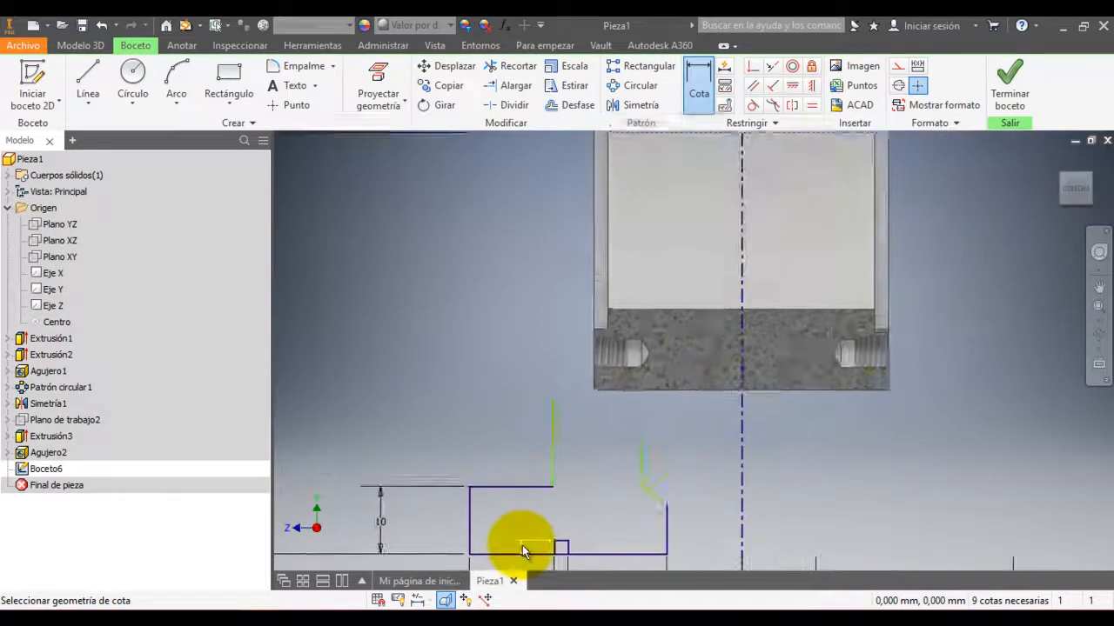
scroll(522, 545, down, 1)
scroll(530, 555, up, 4)
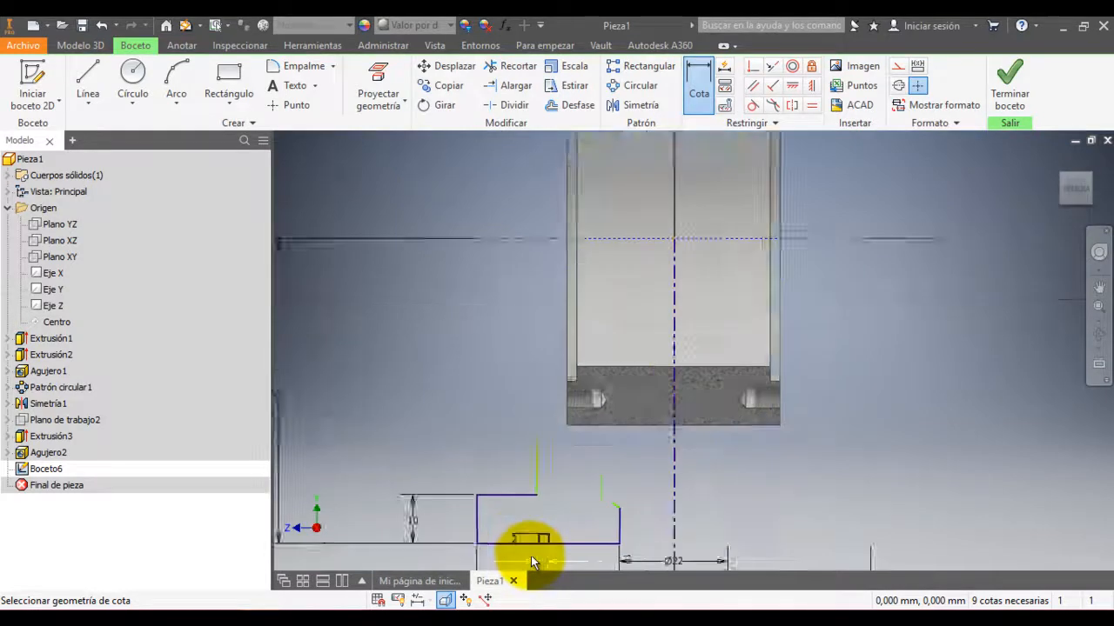
Step: Trim the base line segment across the groove's opening and make the two remaining base segments collinear
click(515, 66)
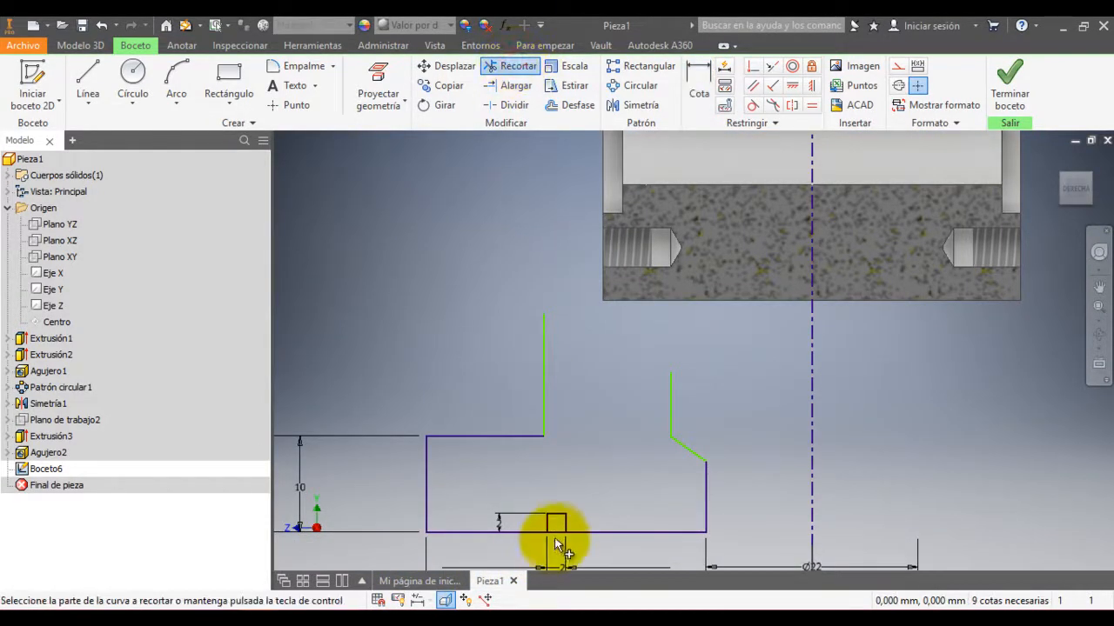
click(556, 531)
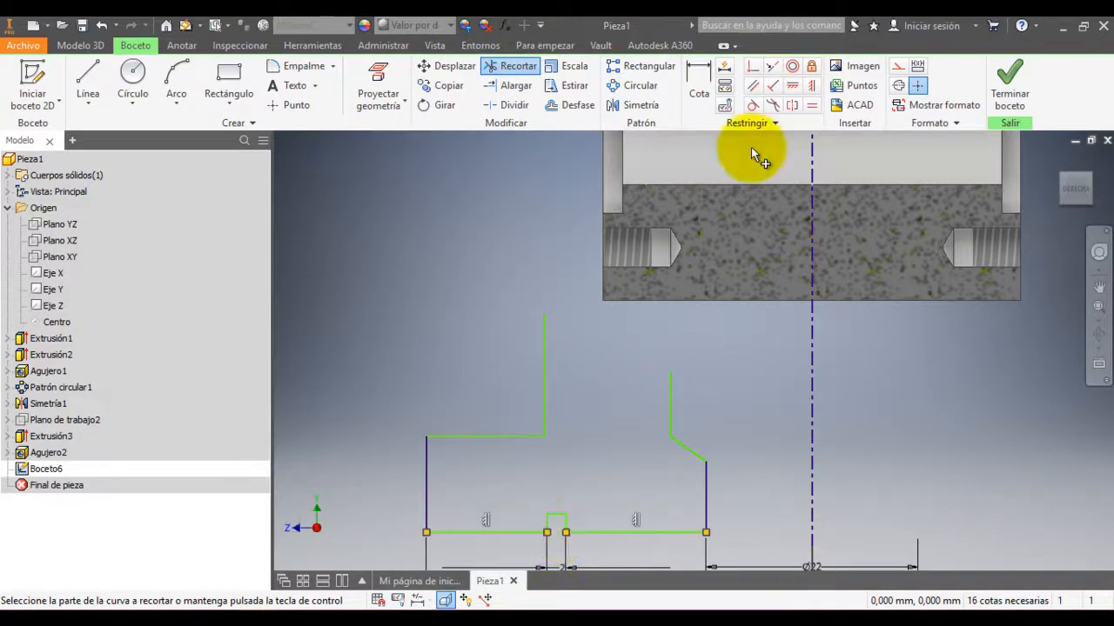
click(771, 66)
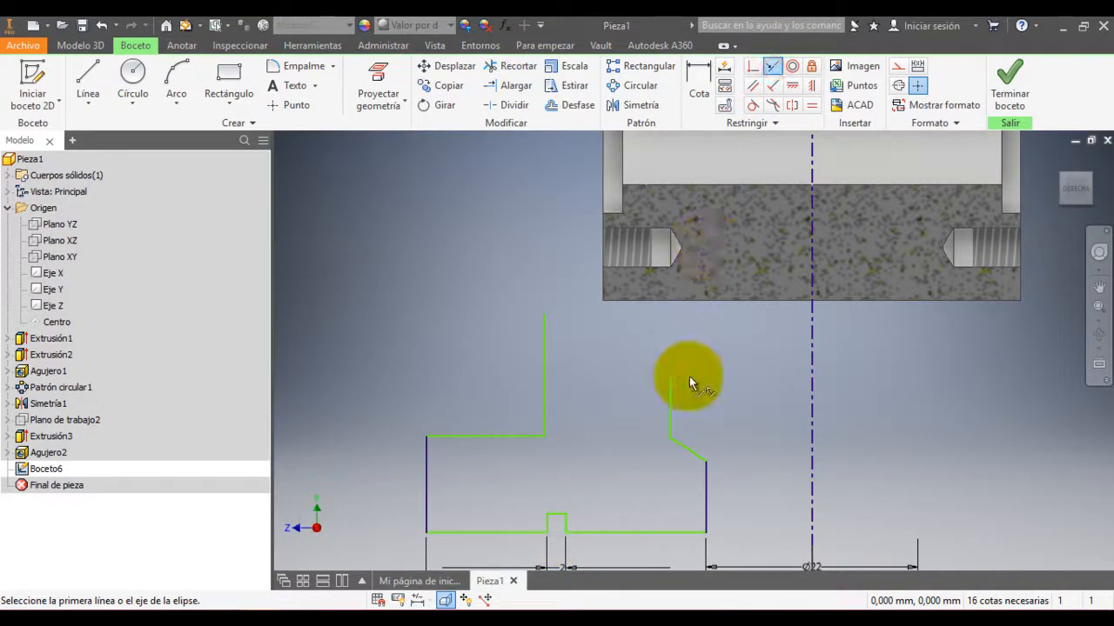
scroll(689, 378, up, 3)
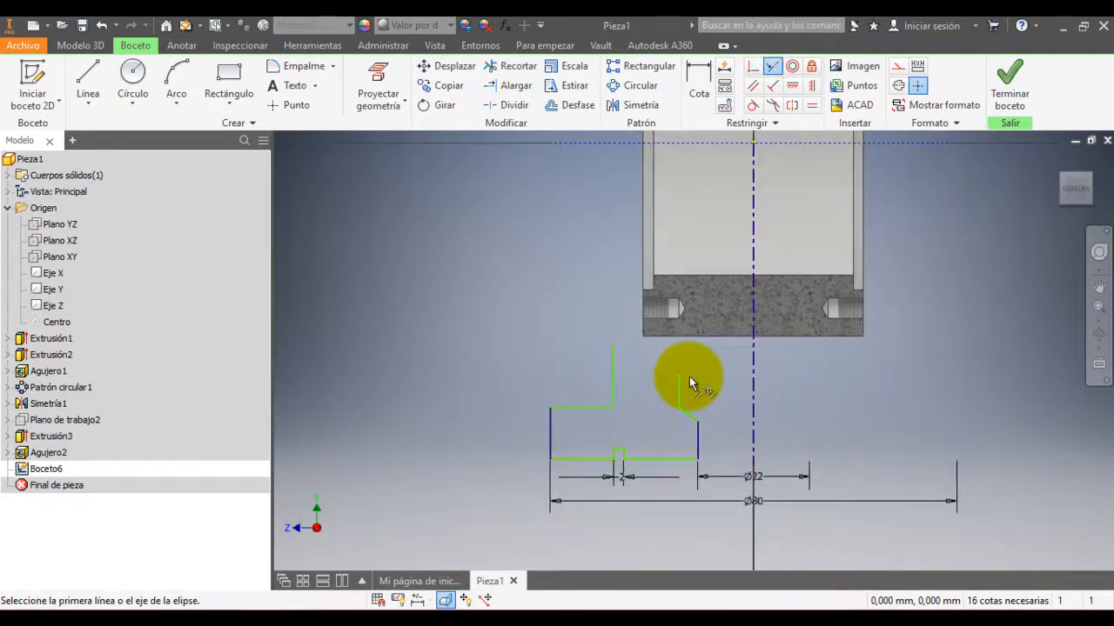
click(643, 461)
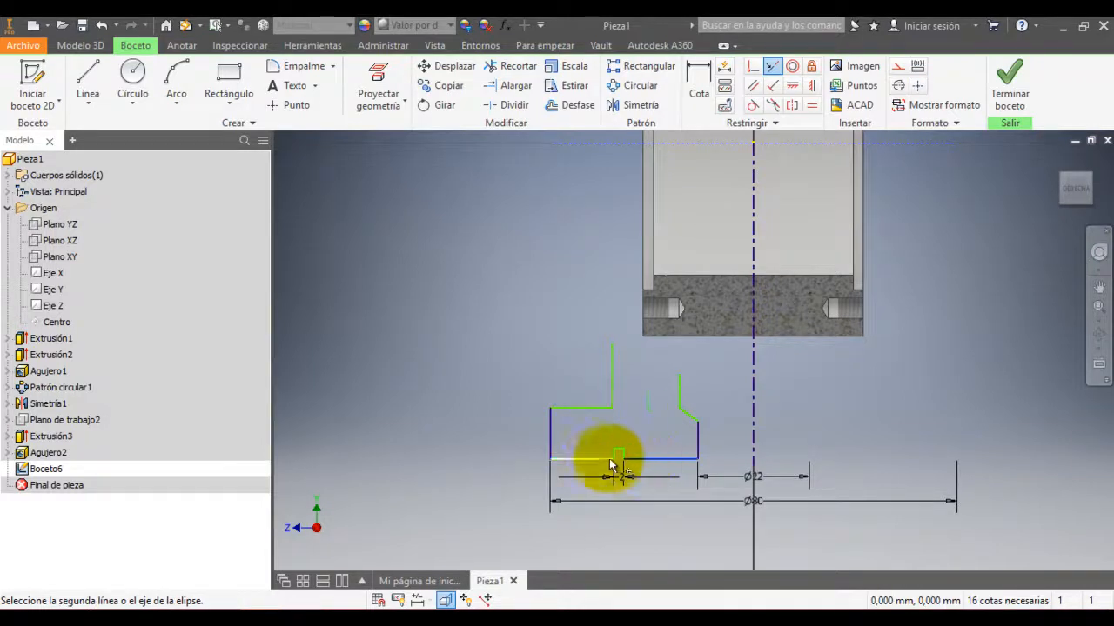
click(599, 463)
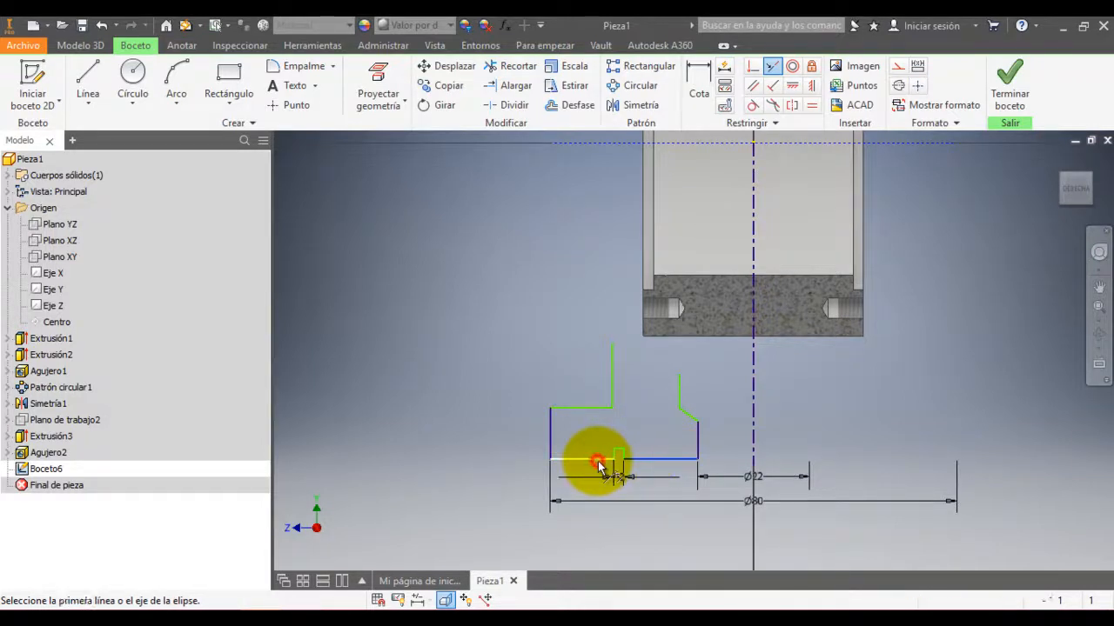
Step: Dimension the outer base segment 62 mm below the projected horizontal axis and consult the PDF drawing again
click(704, 78)
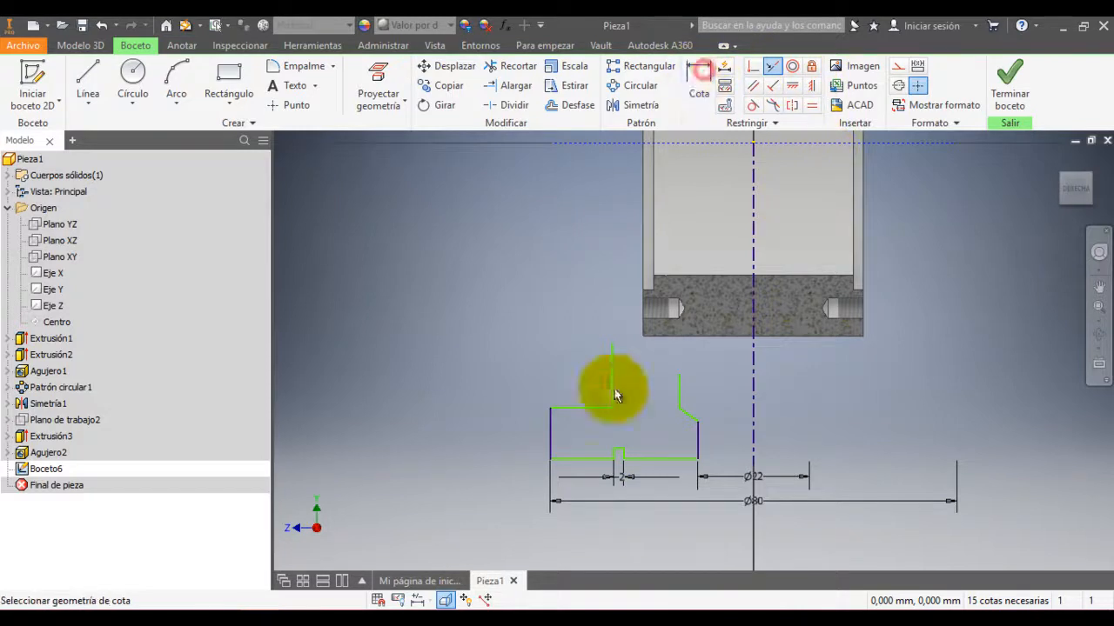
click(585, 458)
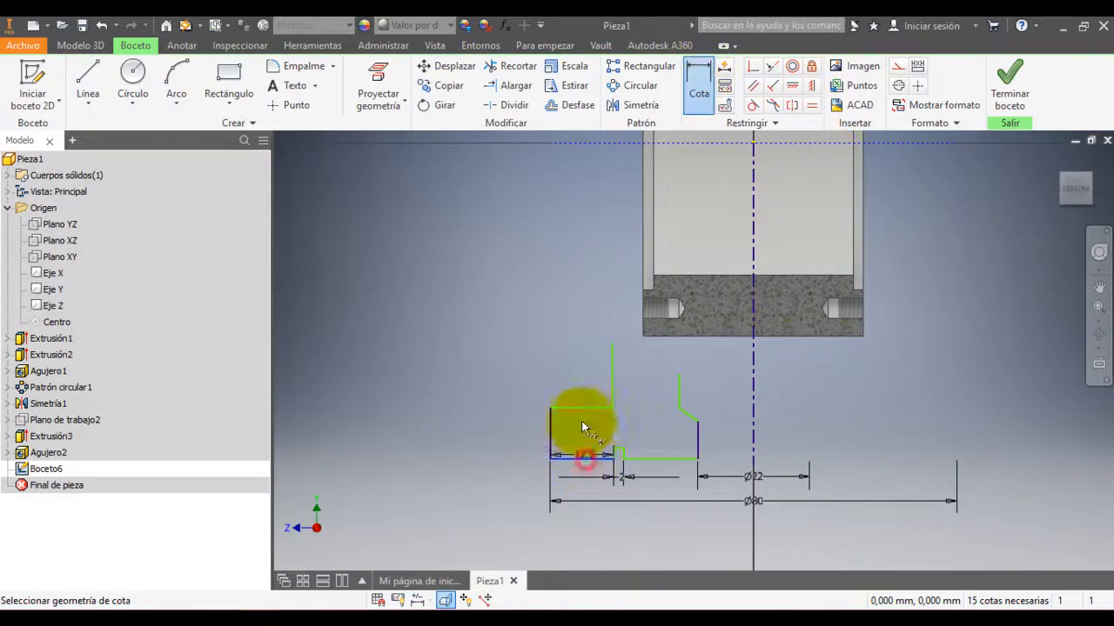
click(567, 144)
click(439, 270)
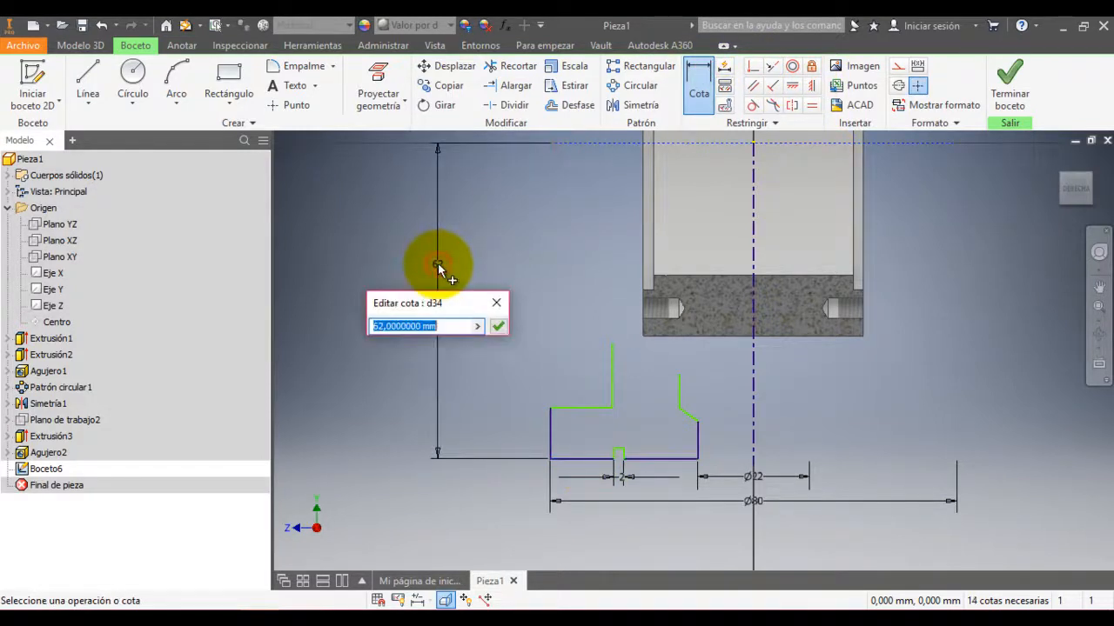
key(Return)
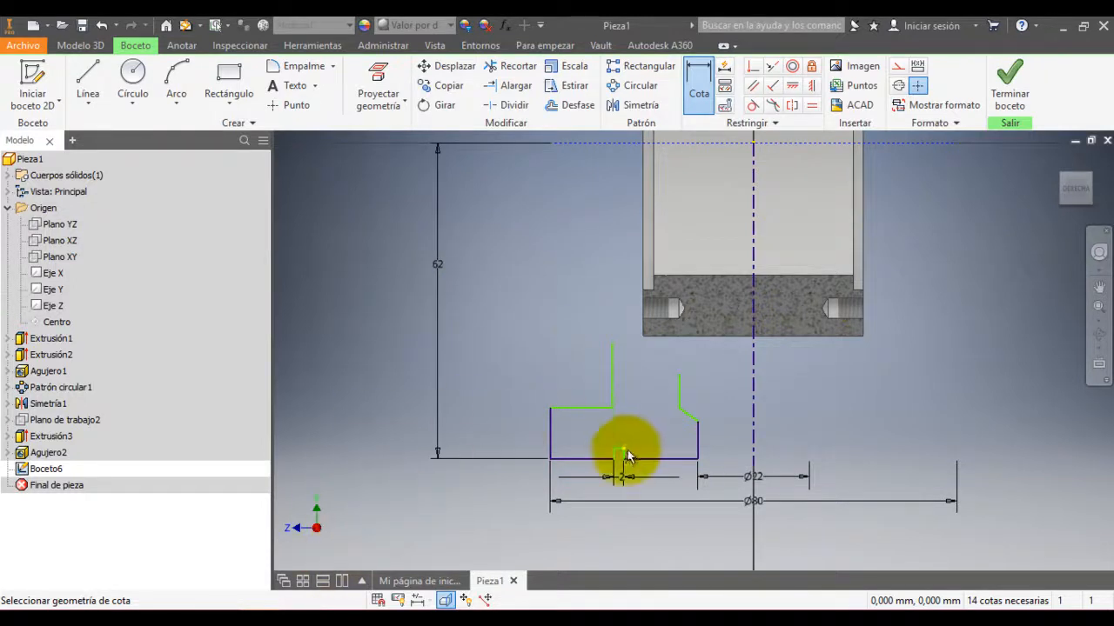
click(302, 620)
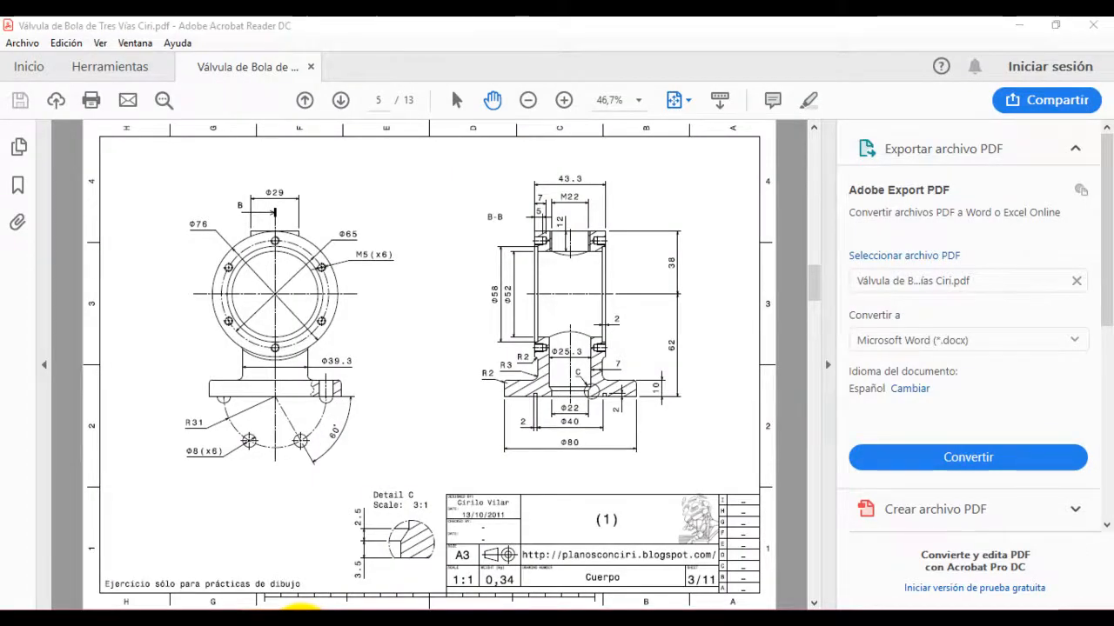
click(302, 619)
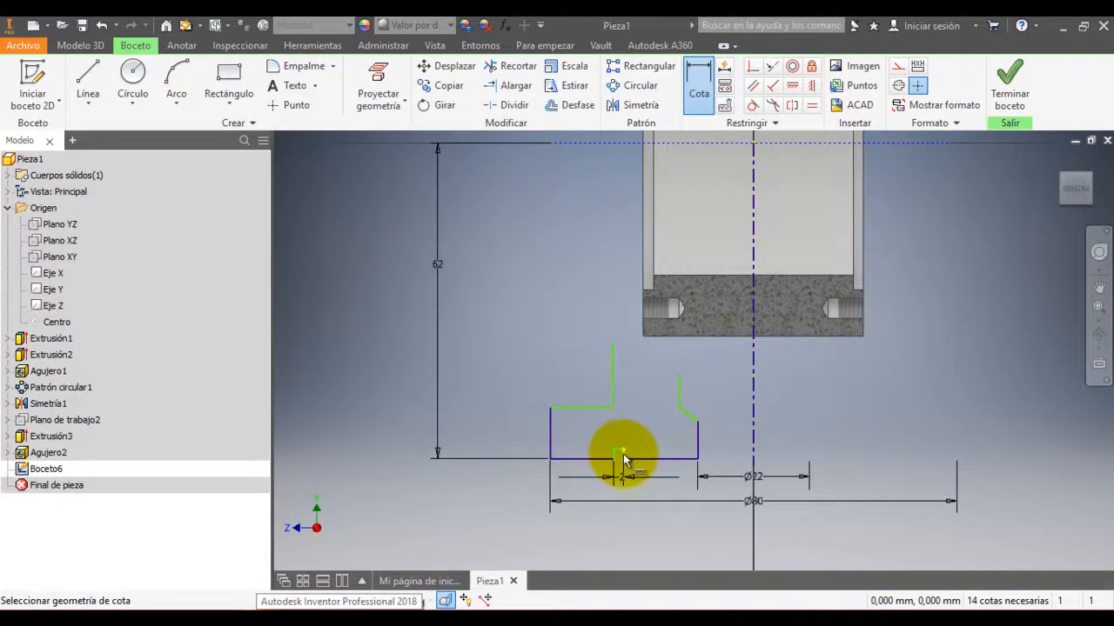
Step: Dimension the groove's inner vertical side as a 40 mm diameter about the vertical centre axis
scroll(624, 456, up, 4)
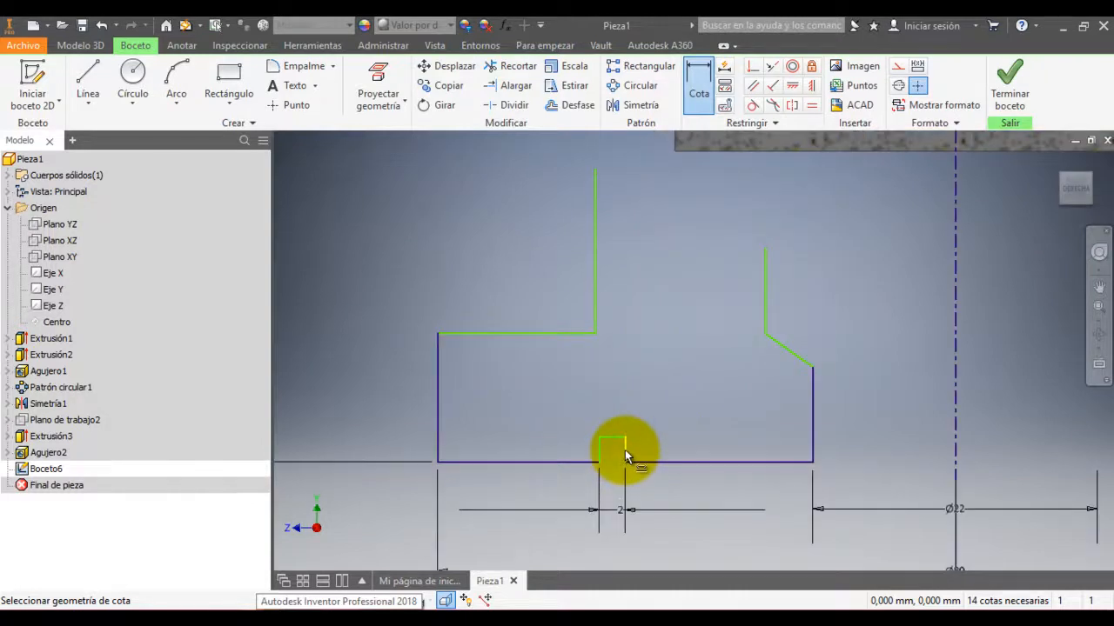
scroll(625, 453, down, 3)
click(625, 455)
click(761, 414)
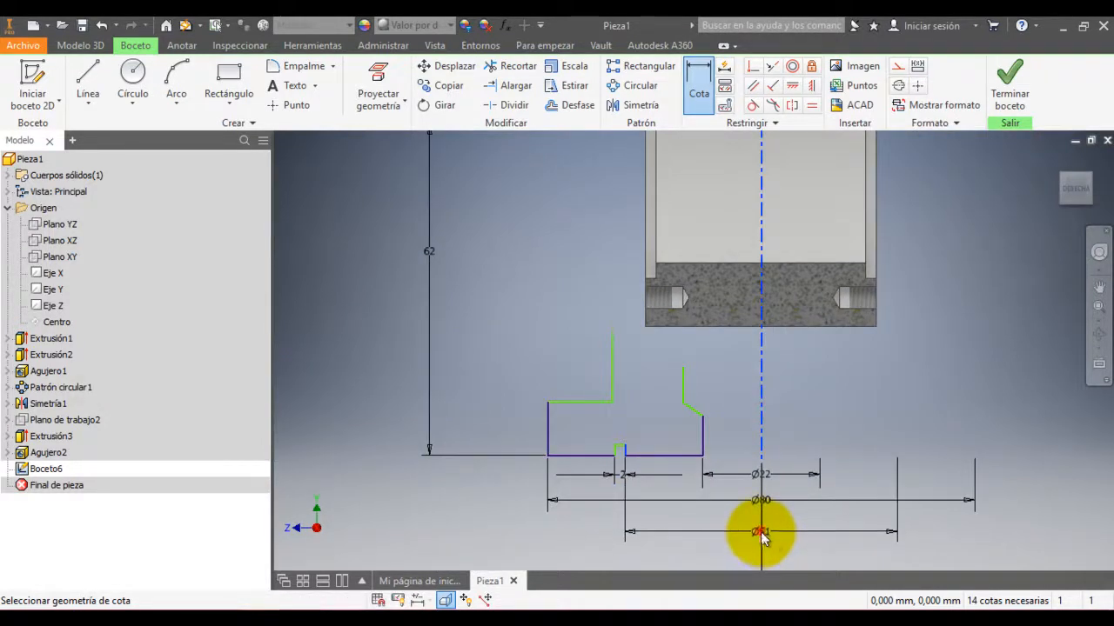
click(762, 532)
text(40)
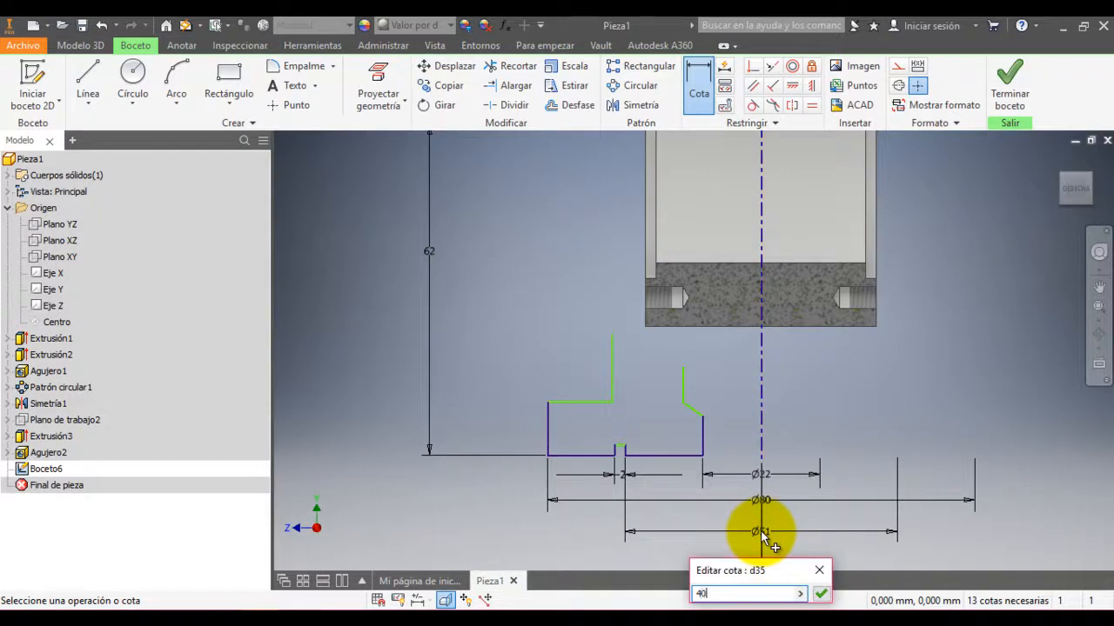
key(Return)
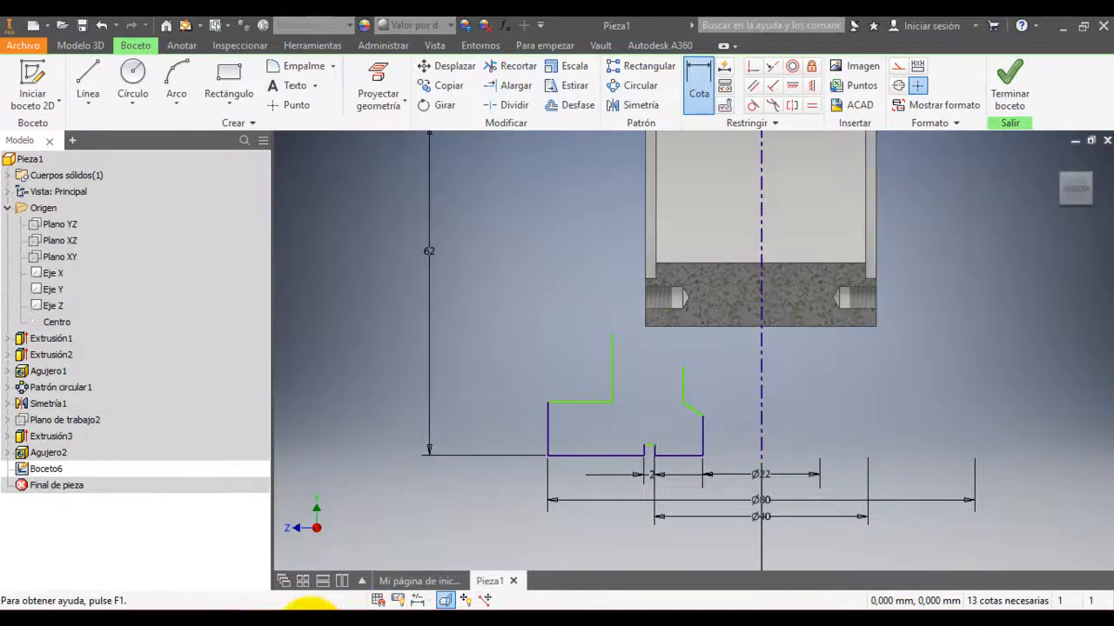
Step: Consult the PDF drawing and dimension the groove's depth from its upper edge to the outer base segment as 2 mm
click(304, 616)
click(310, 616)
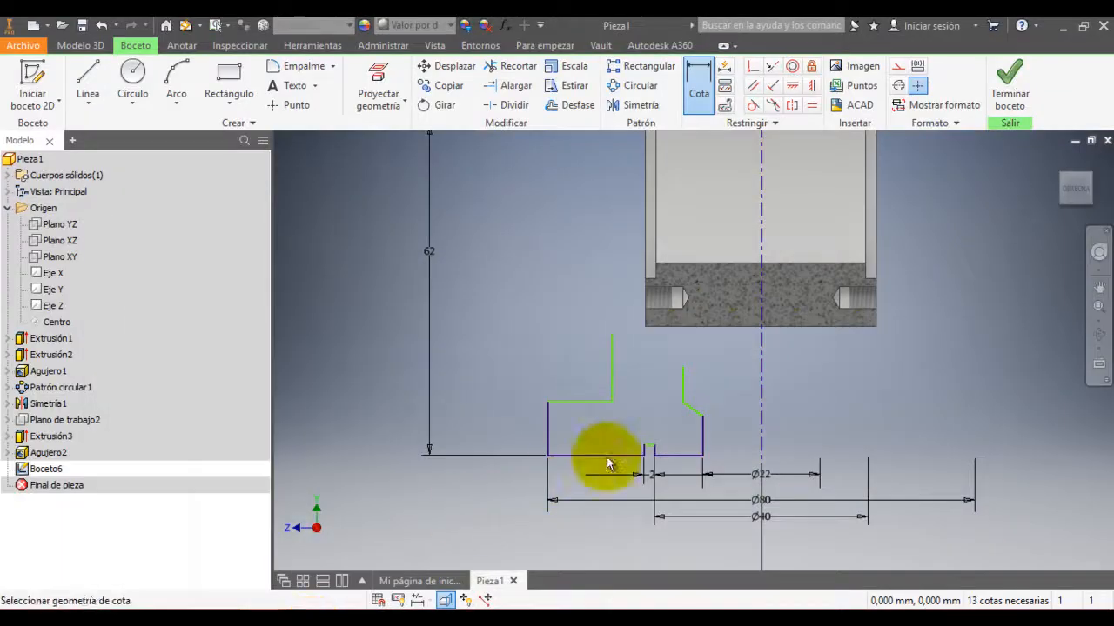
click(648, 444)
click(629, 456)
click(614, 436)
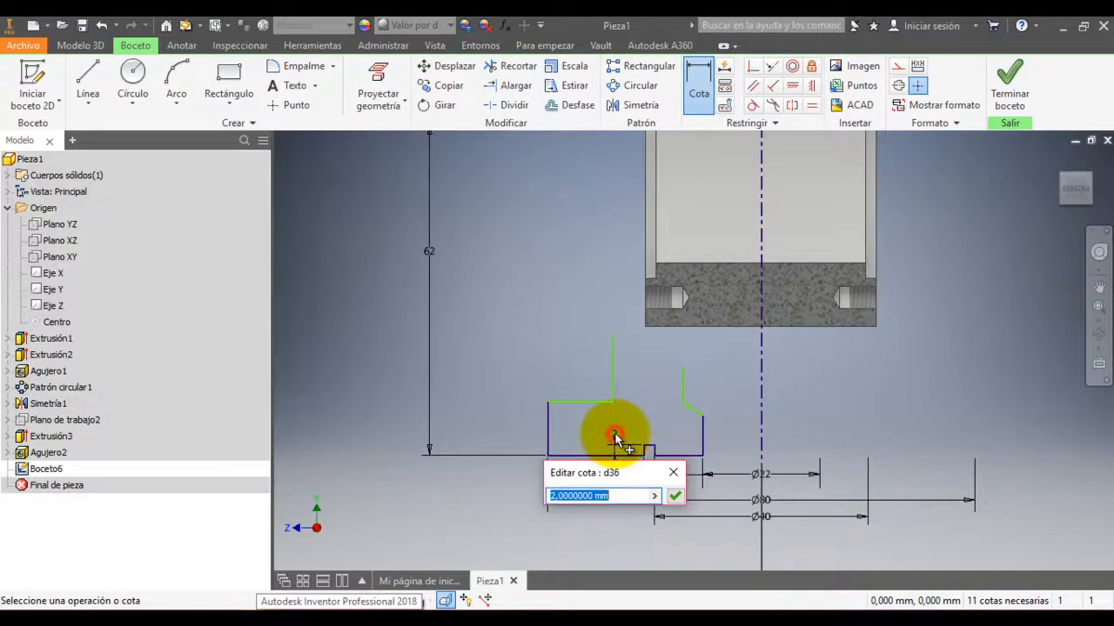
key(Return)
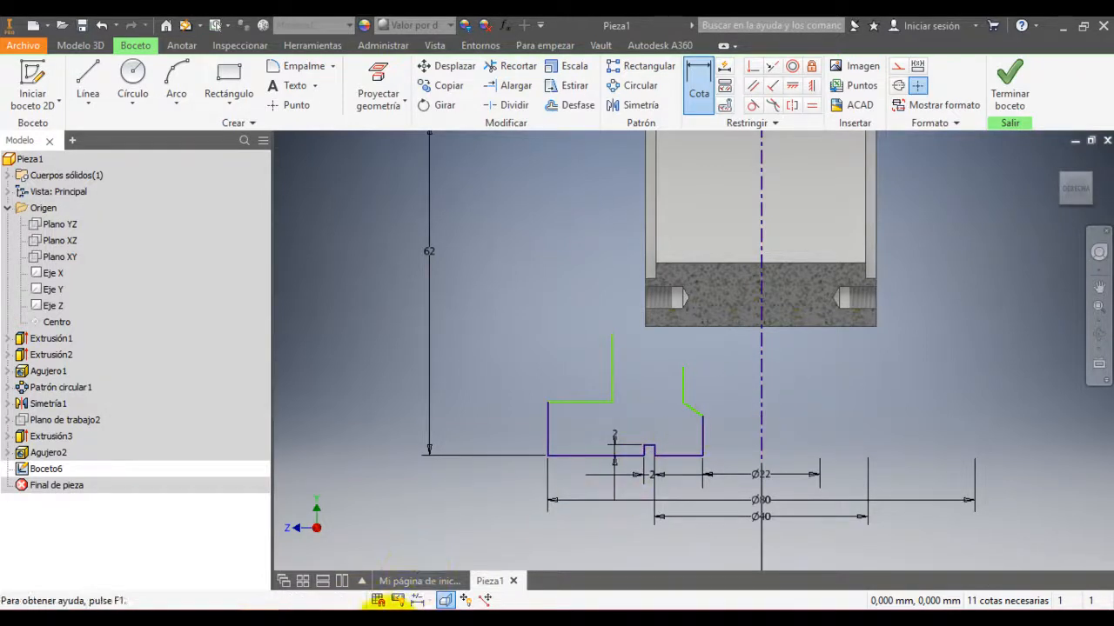
Step: Check the PDF drawing and dimension the neck's wall thickness between its two vertical lines as 7 mm
click(301, 609)
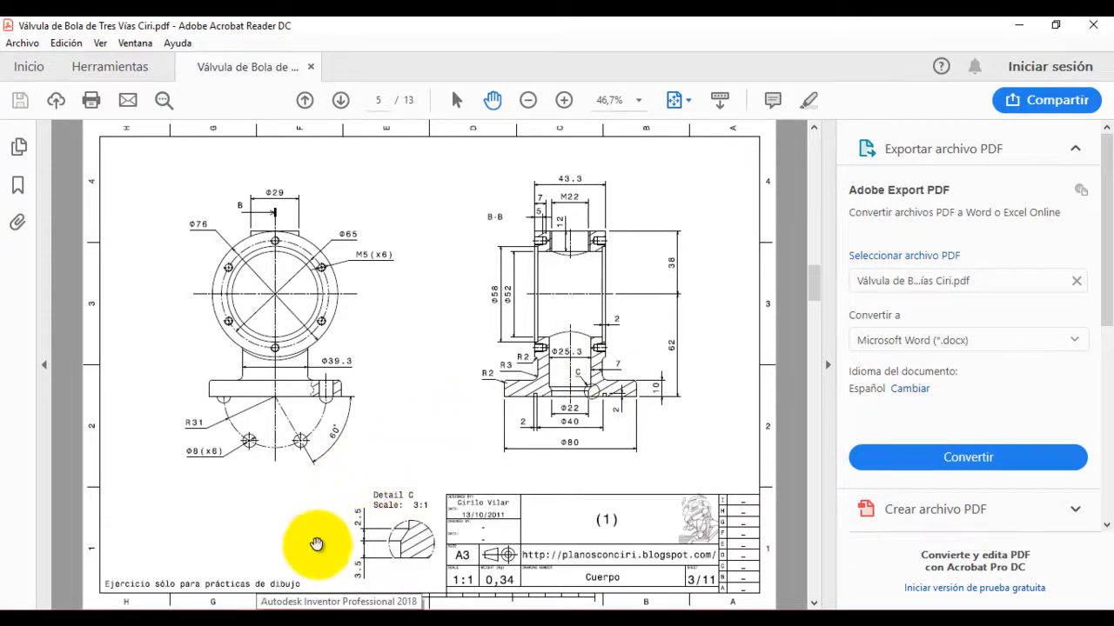
click(330, 602)
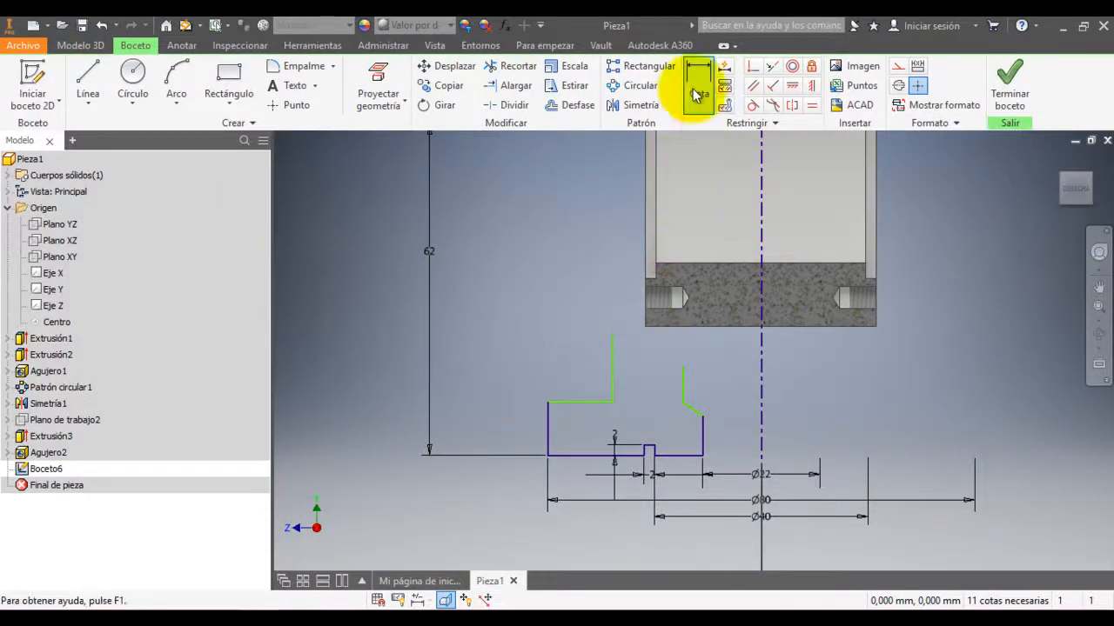
click(613, 383)
click(682, 383)
click(654, 386)
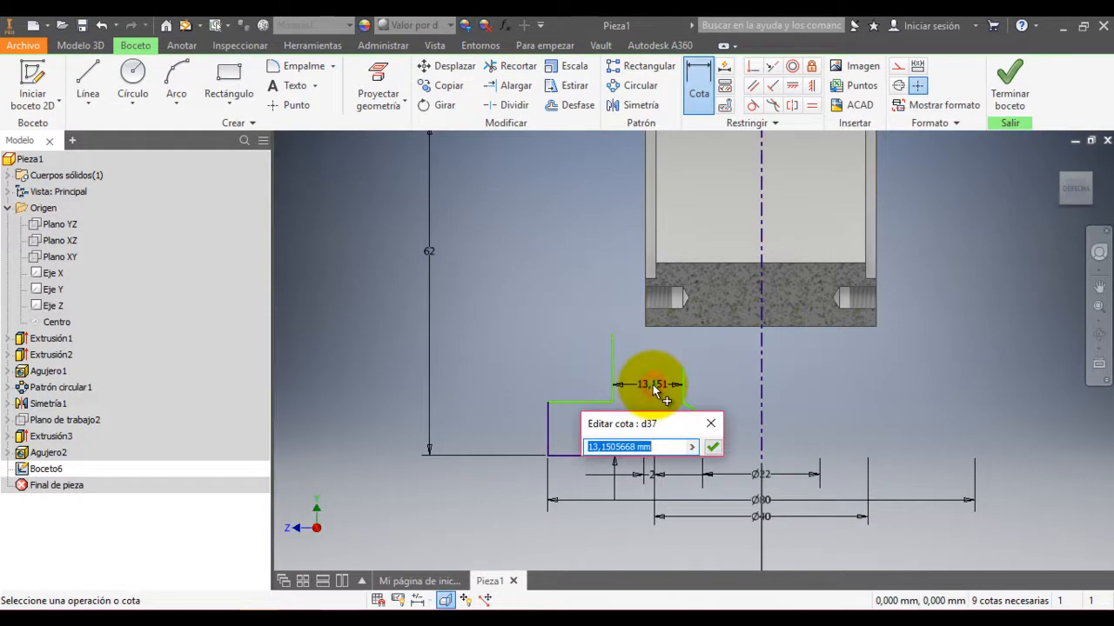
text(7)
key(Return)
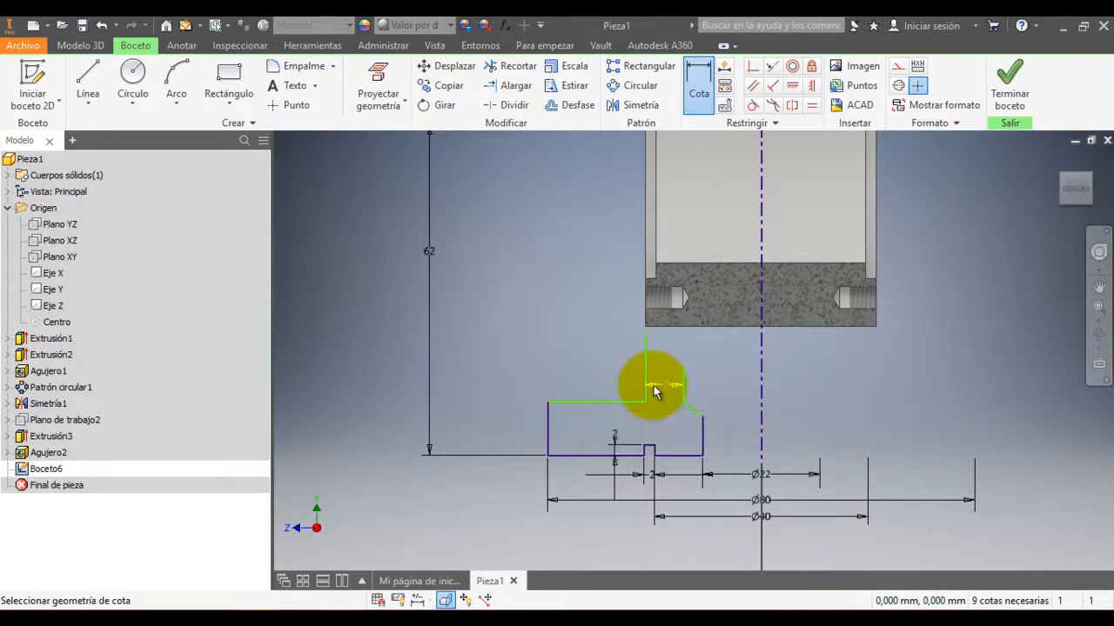
click(662, 474)
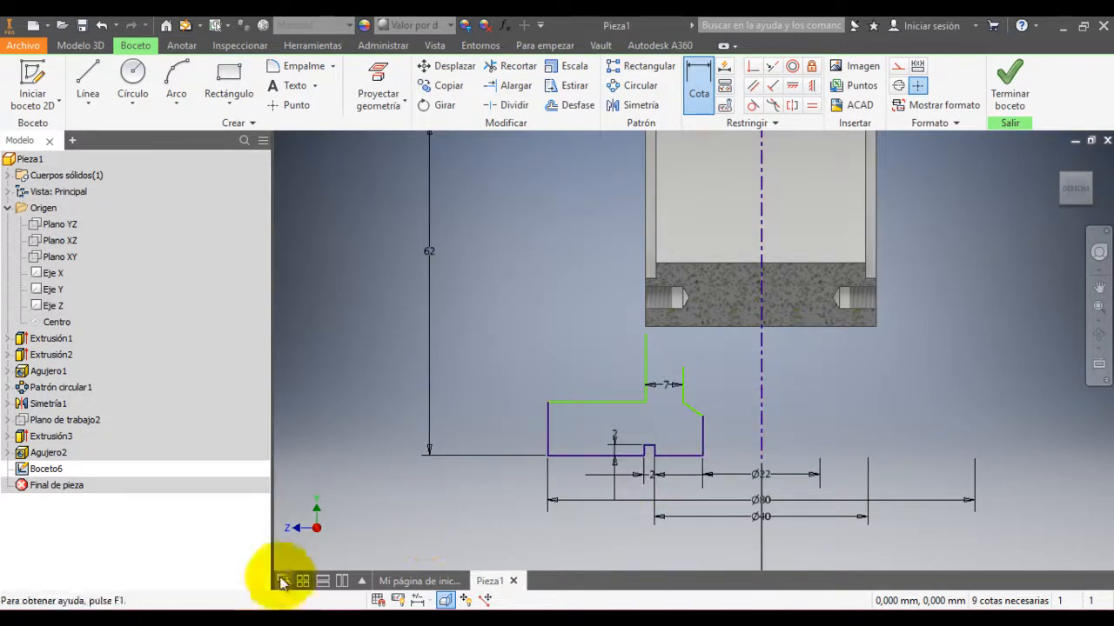
Step: Consult the PDF drawing and dimension the neck's inner vertical line as a 25.3 mm diameter about the centre axis
click(303, 619)
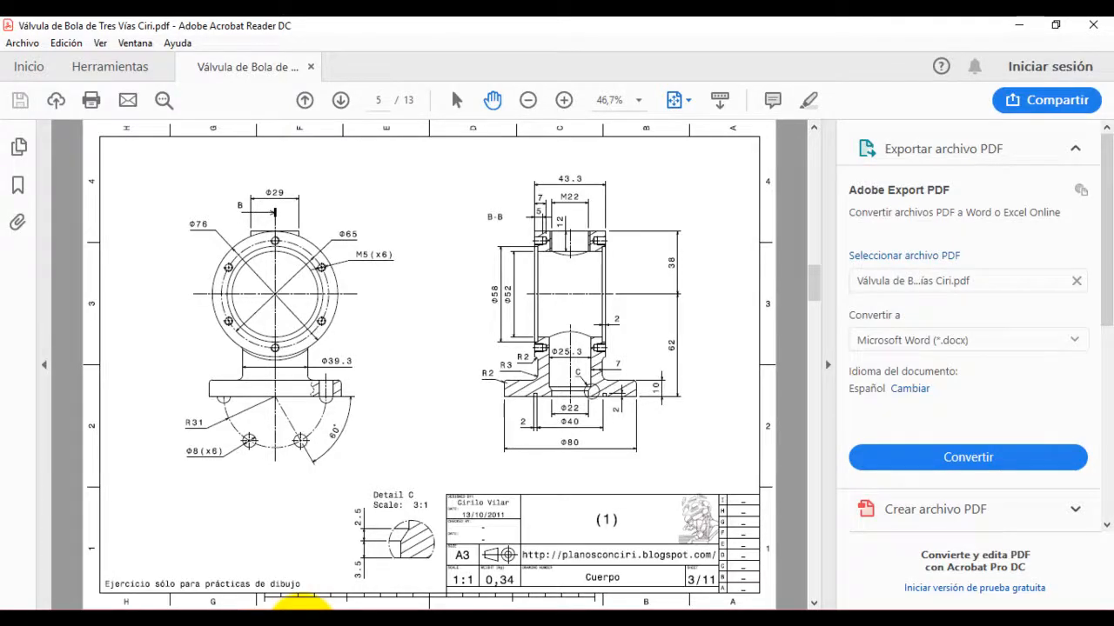
click(298, 609)
click(682, 382)
click(762, 373)
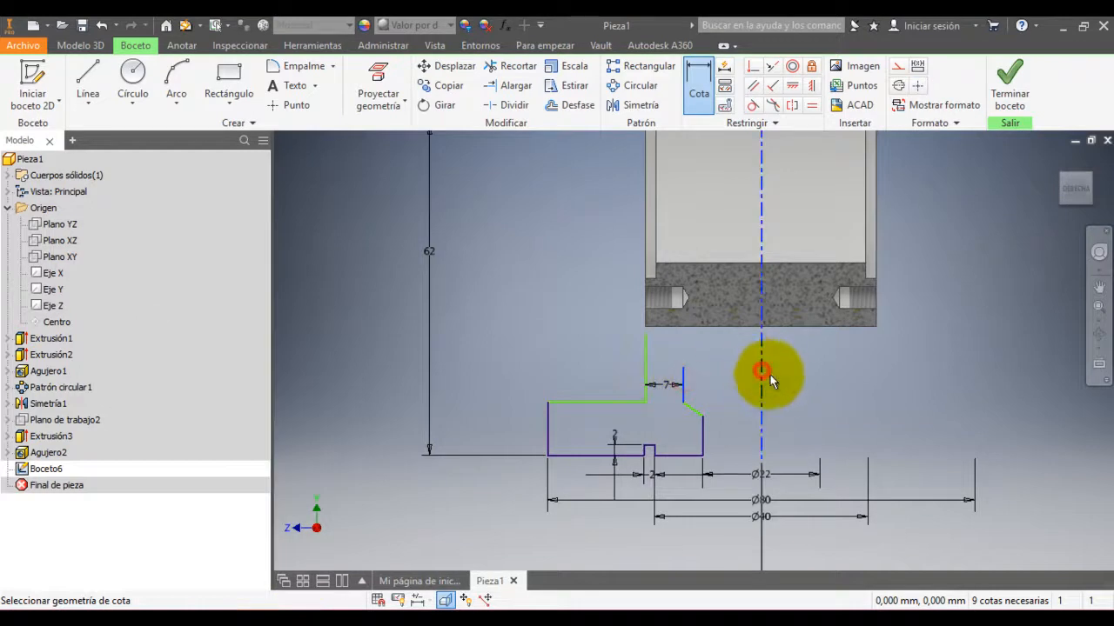
click(786, 391)
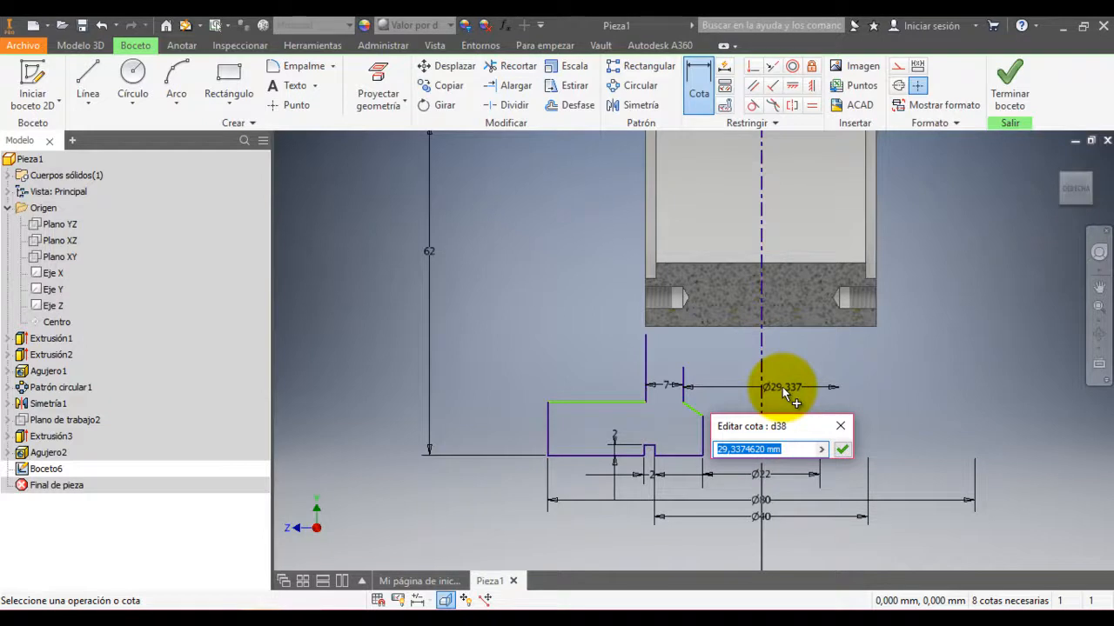
text(25.3mm)
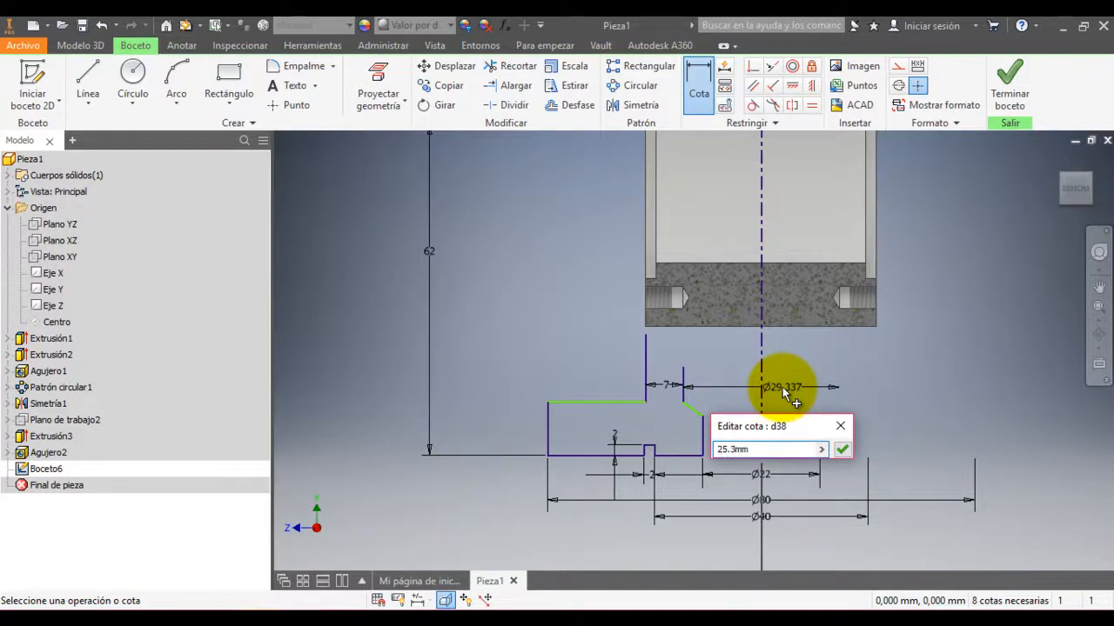
key(Return)
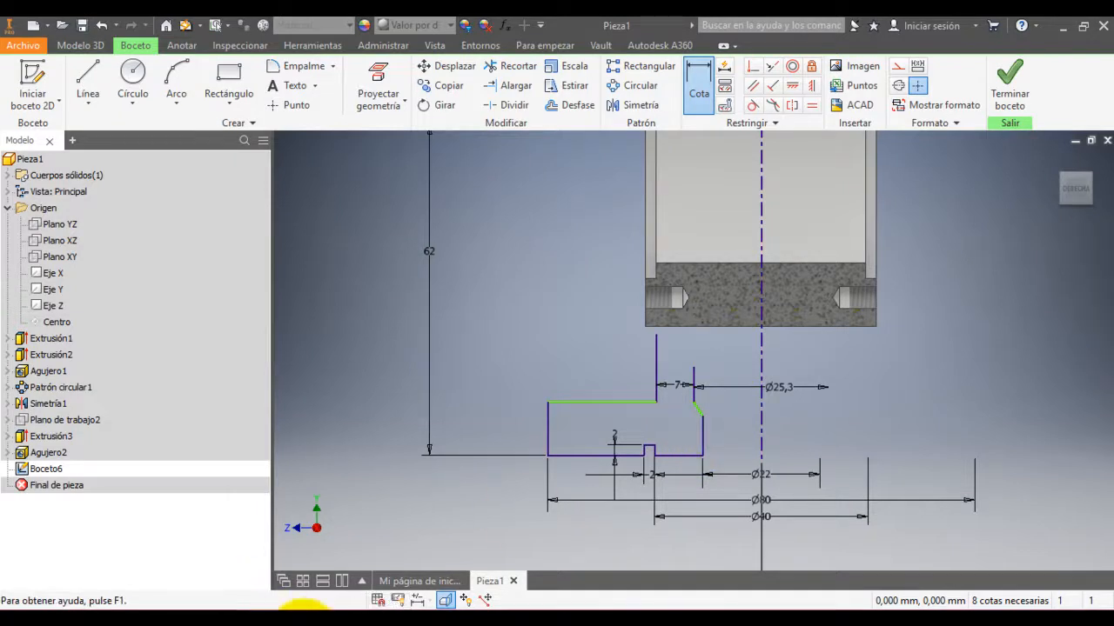
Step: Check Detail C in the PDF drawing and dimension the short vertical edge at the flange's bore as 3.5 mm
click(305, 618)
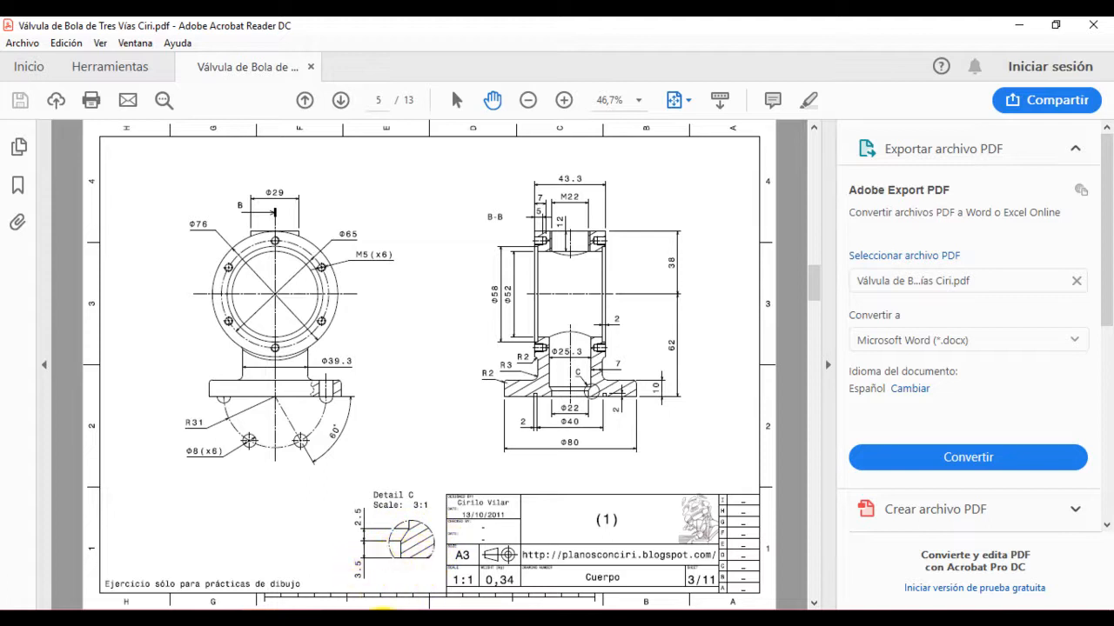
click(309, 623)
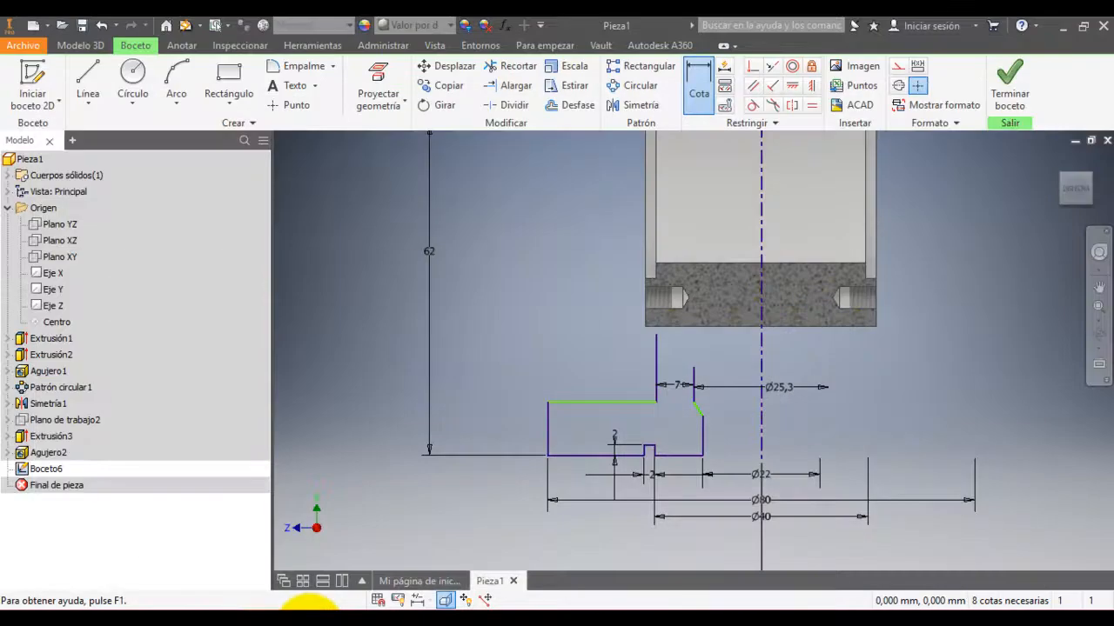
click(701, 434)
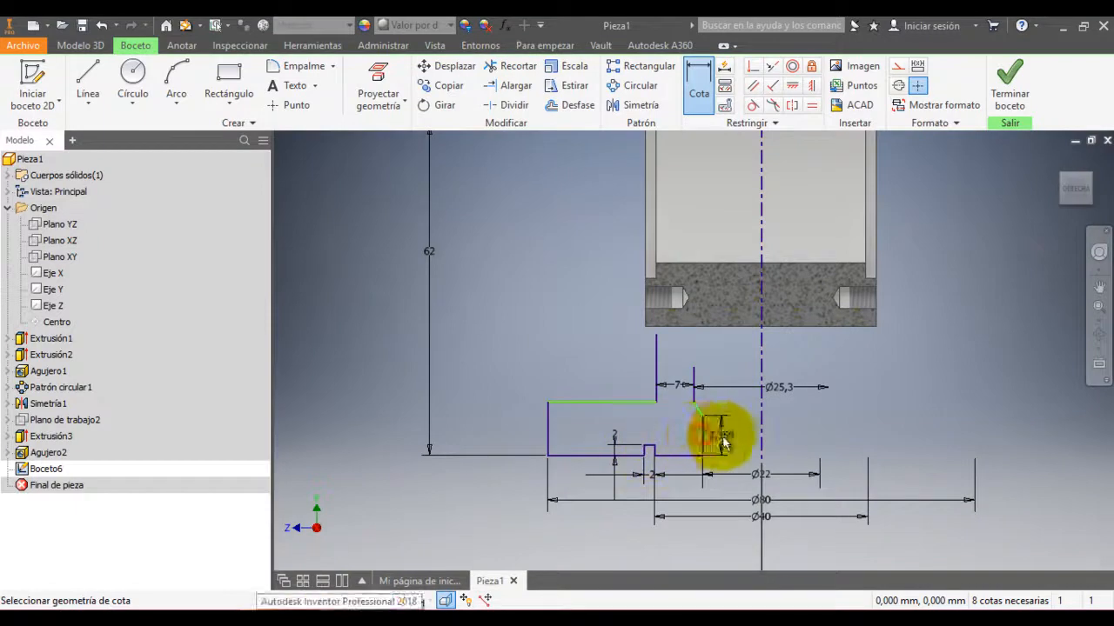
click(729, 440)
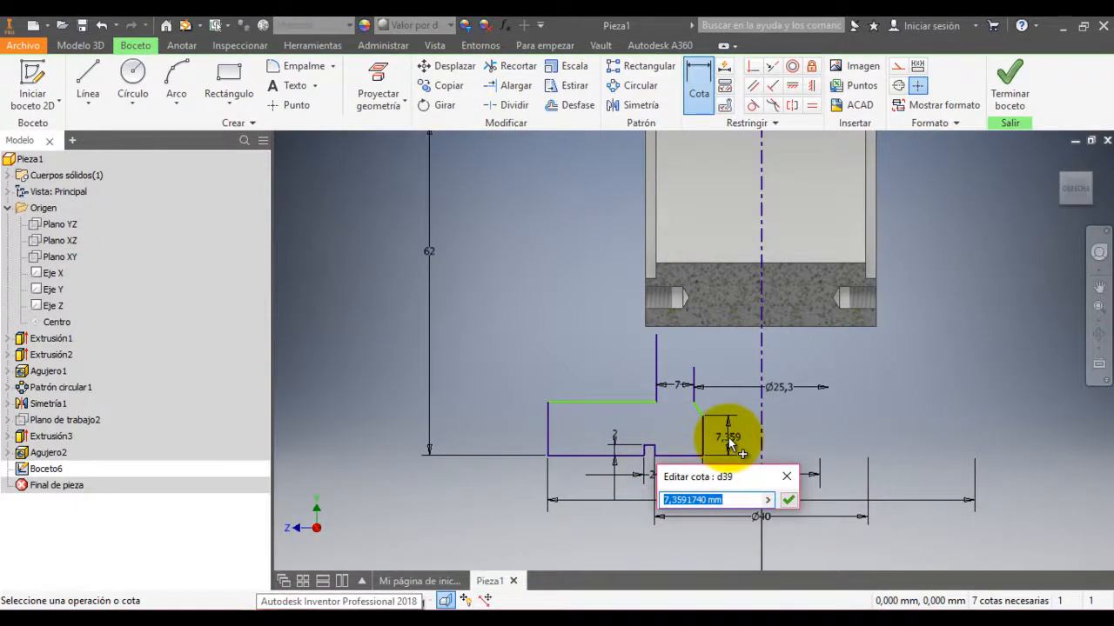
text(3.3)
text(mm)
key(Left)
key(Left)
key(BackSpace)
text(5)
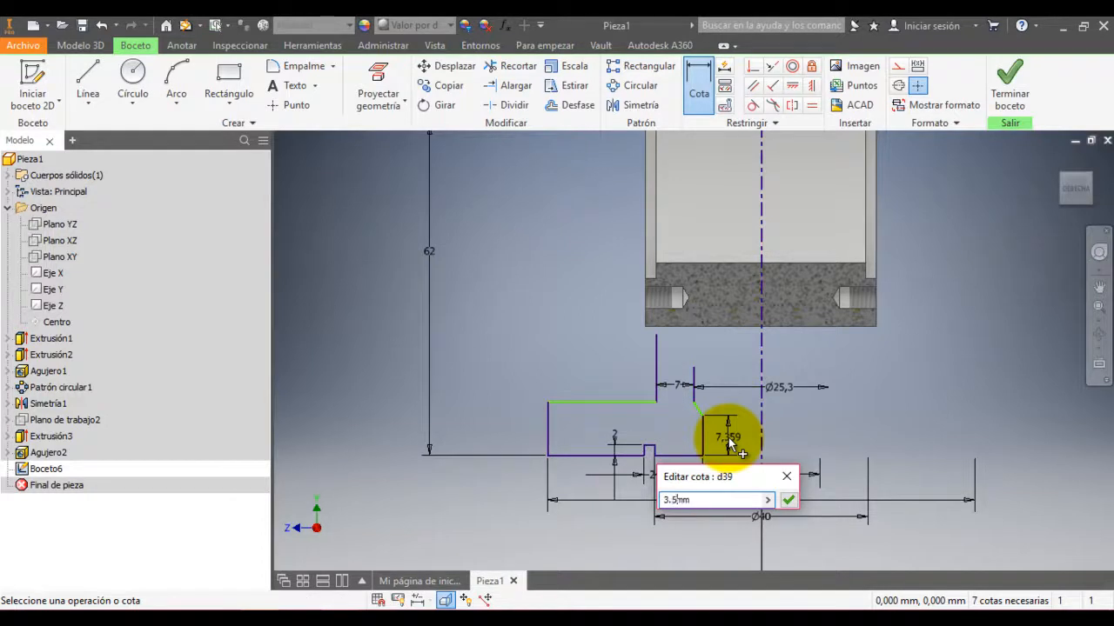
key(Return)
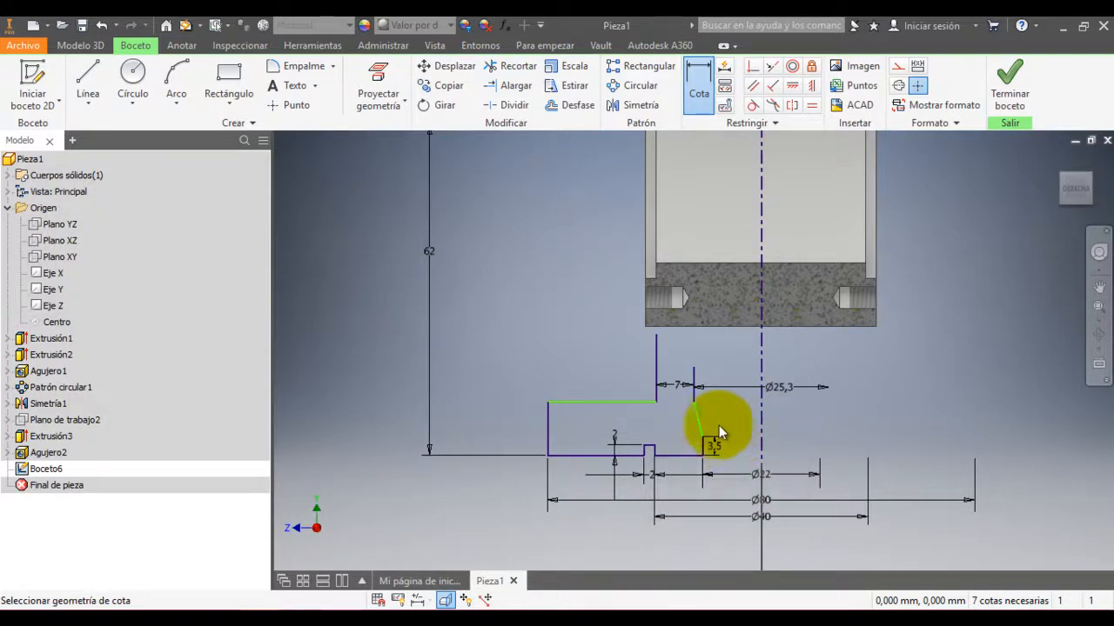
Step: Consult Detail C in the PDF again and dimension the vertical height of the sloped bore segment as 2.5 mm
click(295, 604)
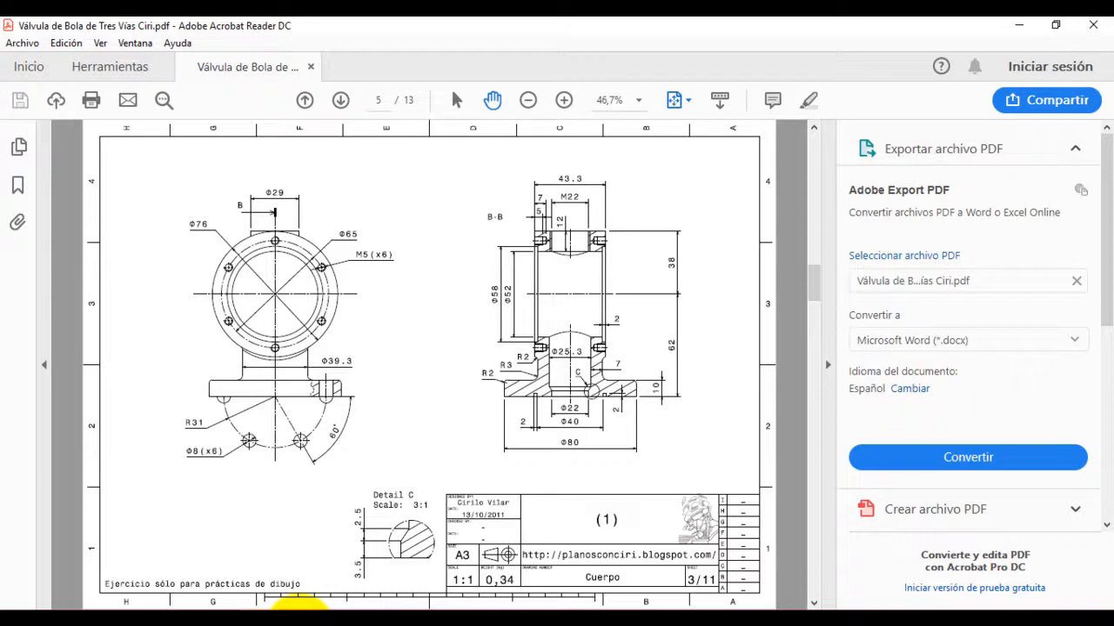
click(301, 625)
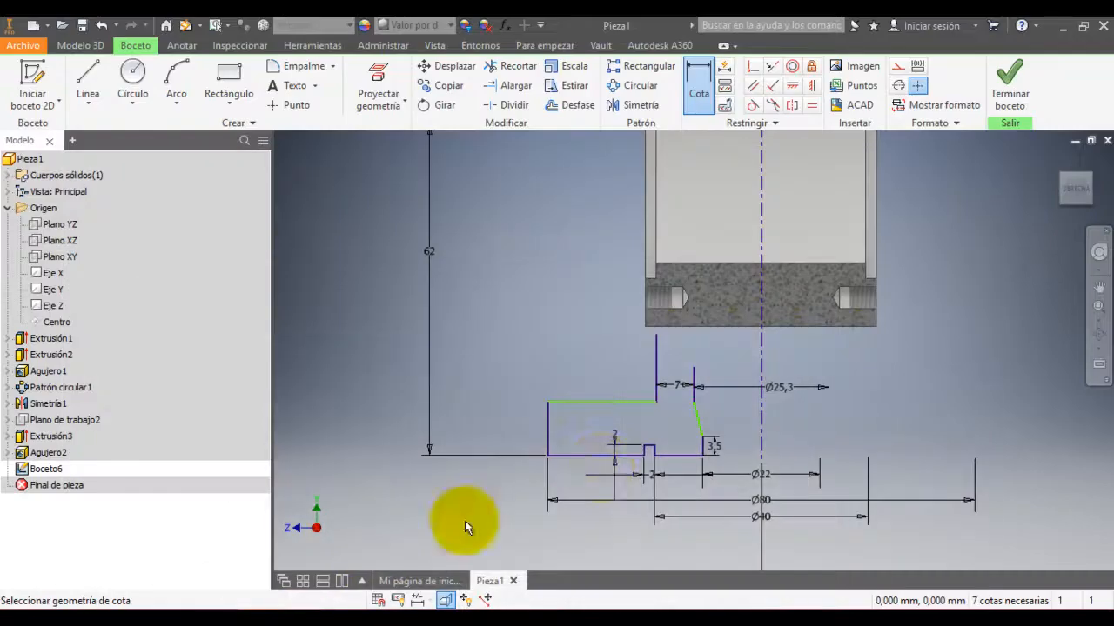
click(695, 406)
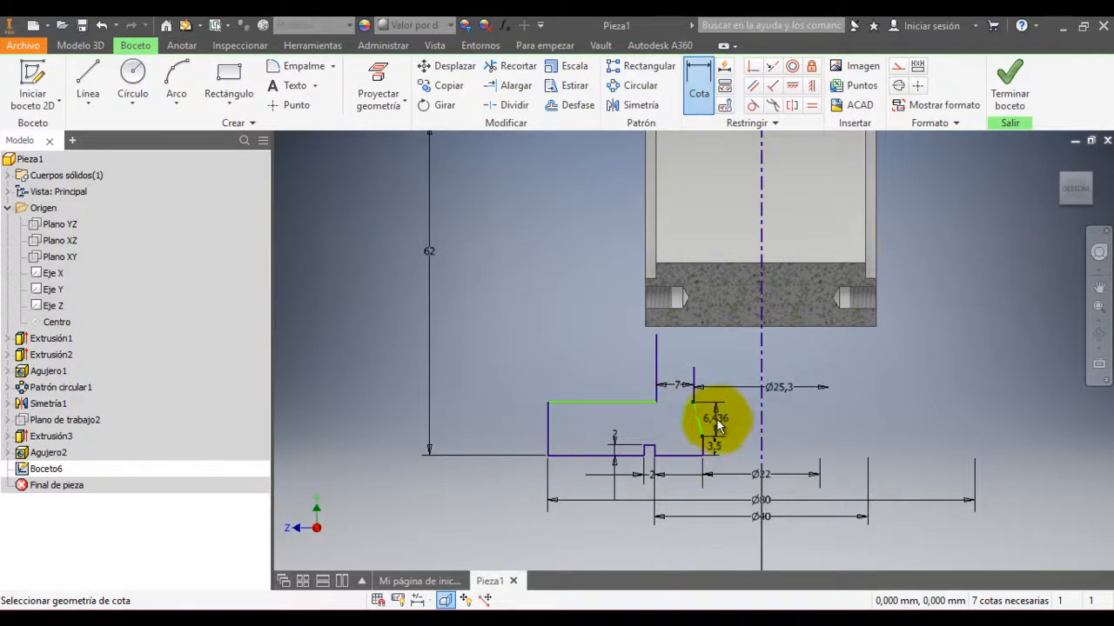
click(716, 425)
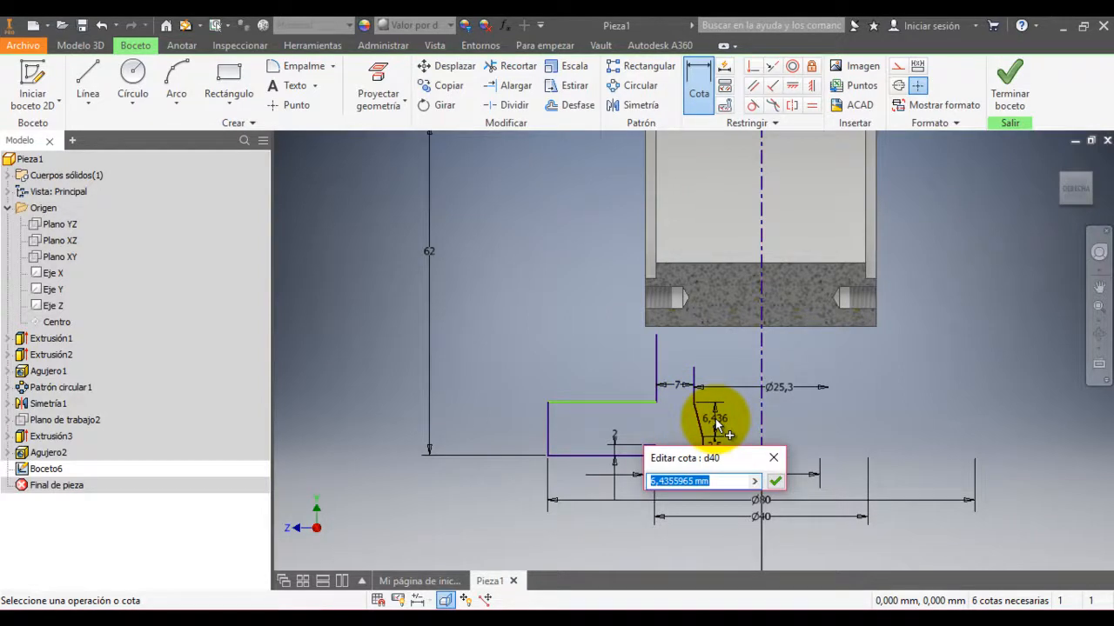
text(2.5mm)
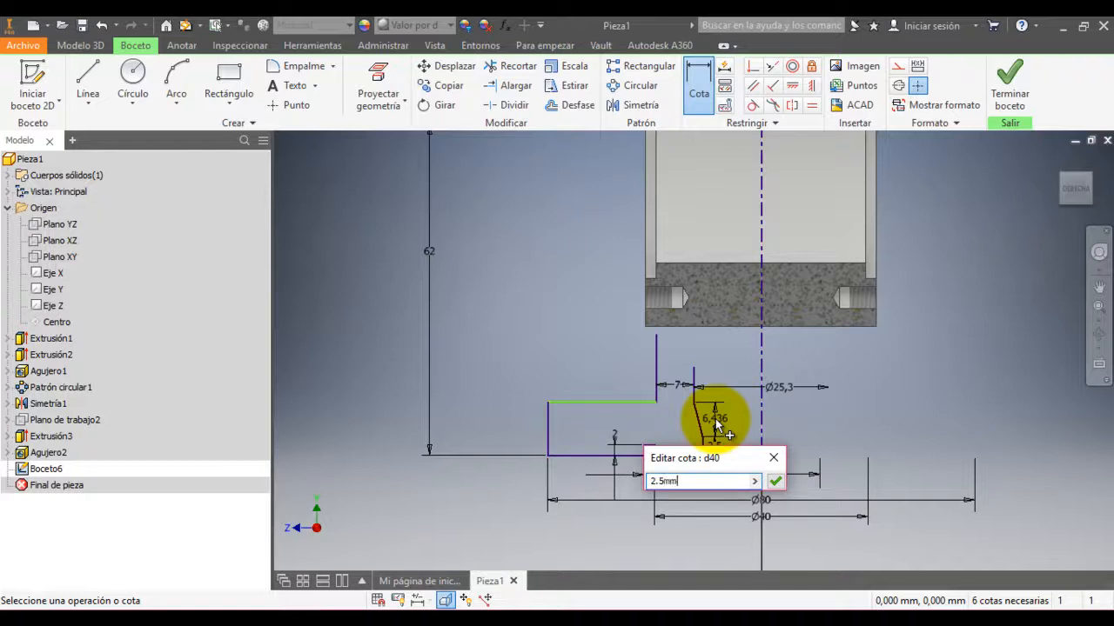
key(Return)
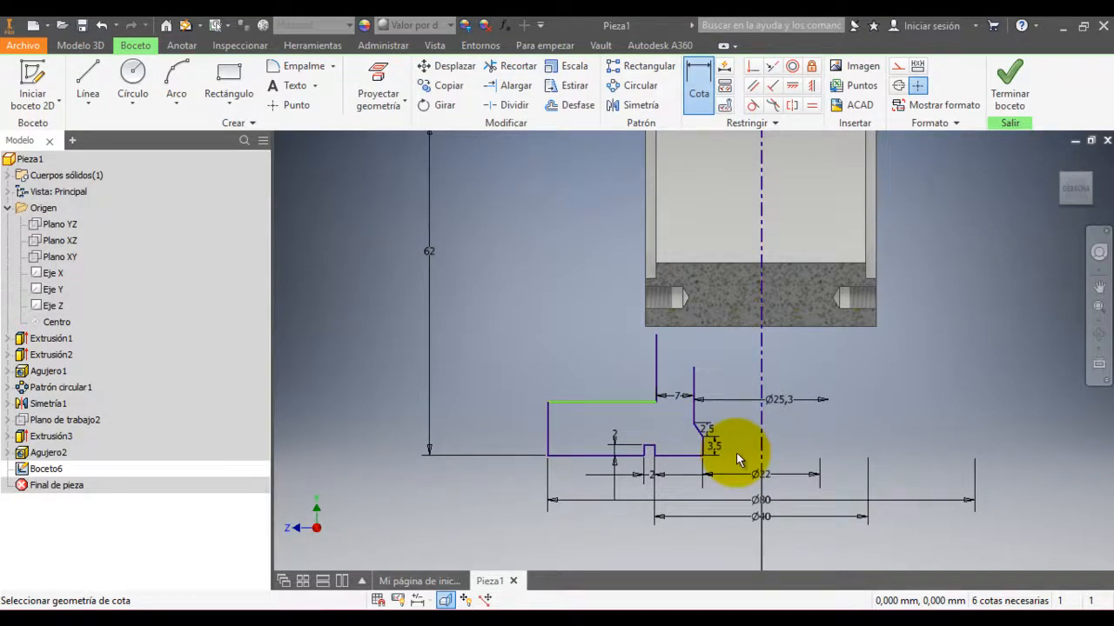
key(Escape)
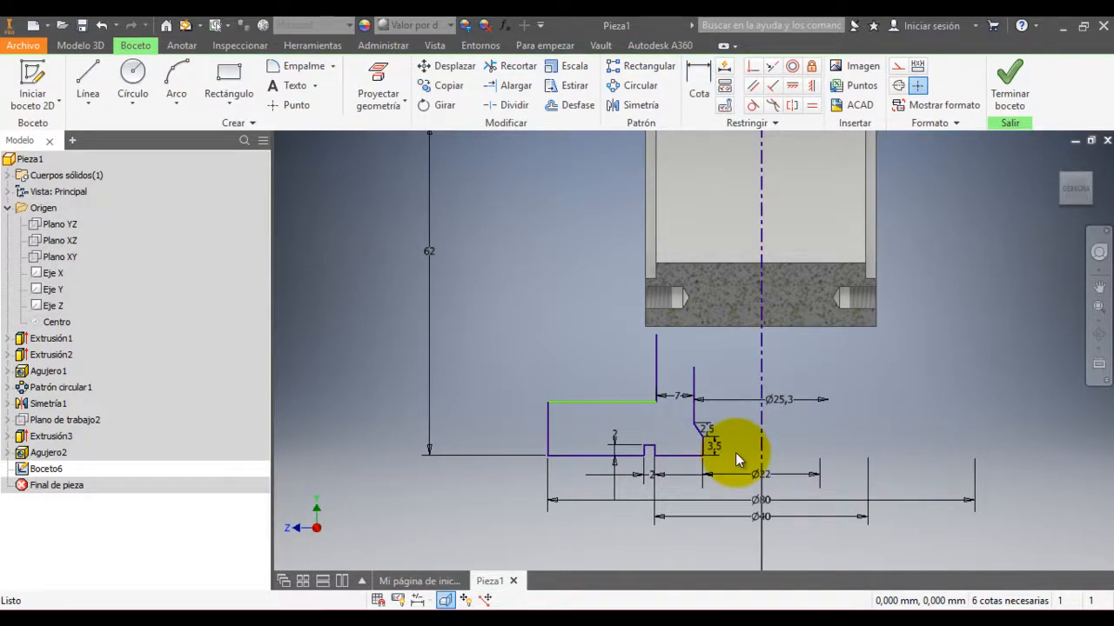
Step: Dimension the flange's outer vertical edge as 10 mm
click(697, 87)
click(544, 421)
click(496, 427)
click(555, 490)
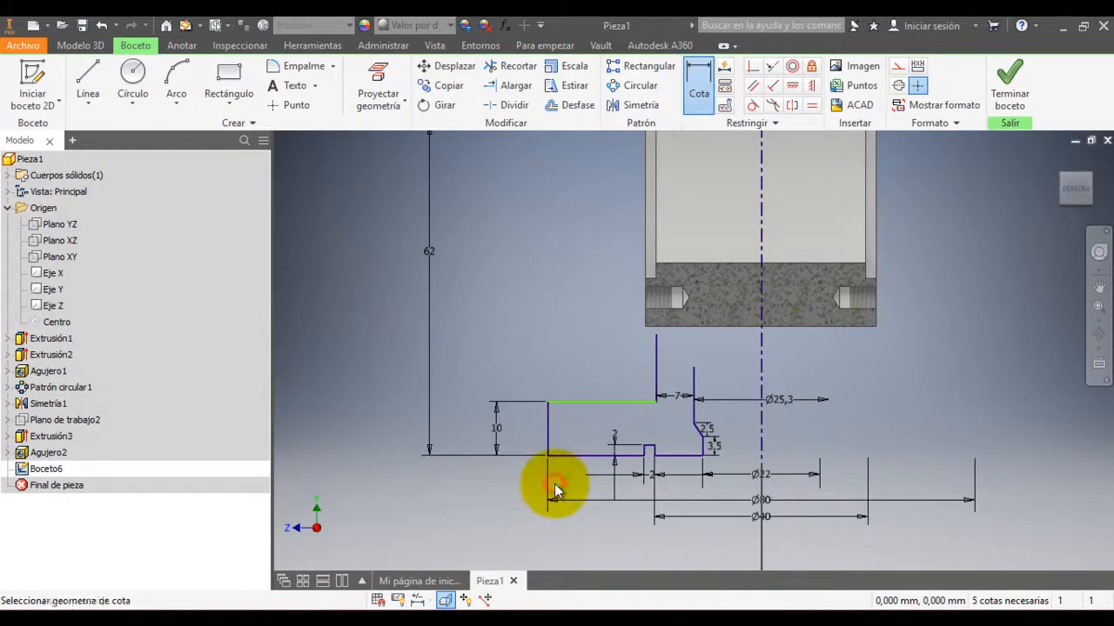
key(Escape)
Step: Apply a vertical constraint to the flange's upper line so it runs parallel to the flange base
drag(597, 393, 599, 383)
click(648, 430)
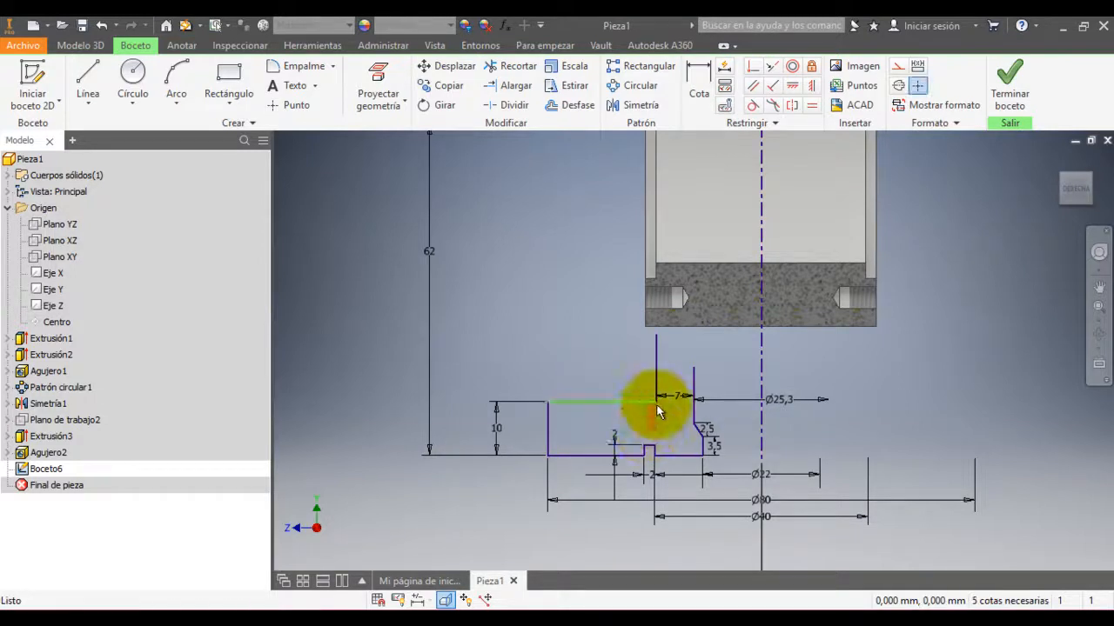
drag(656, 403, 655, 382)
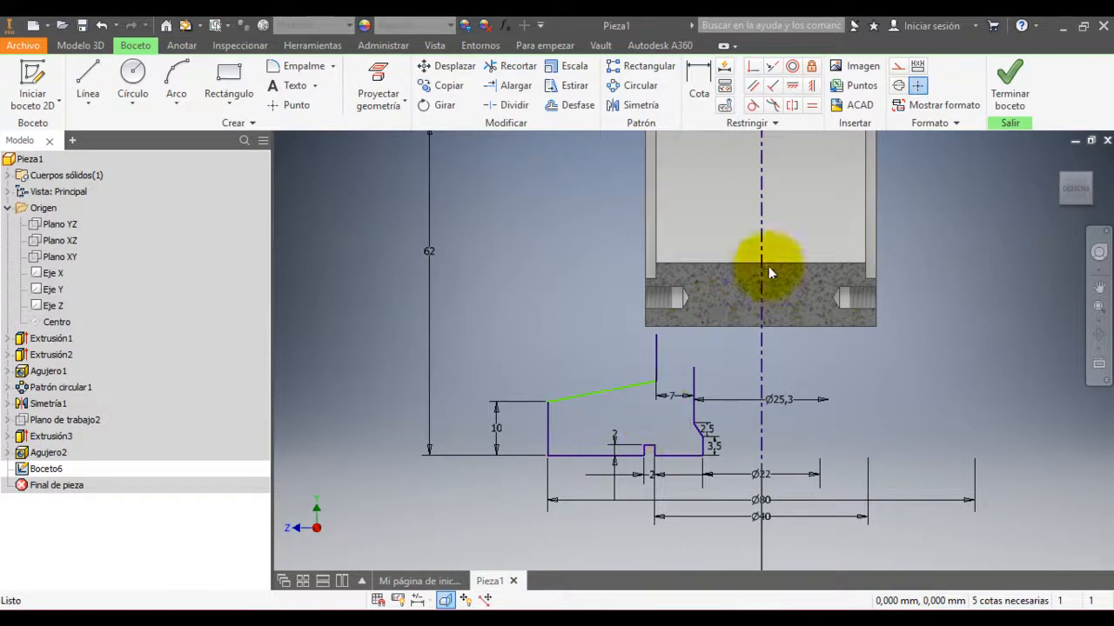
click(792, 85)
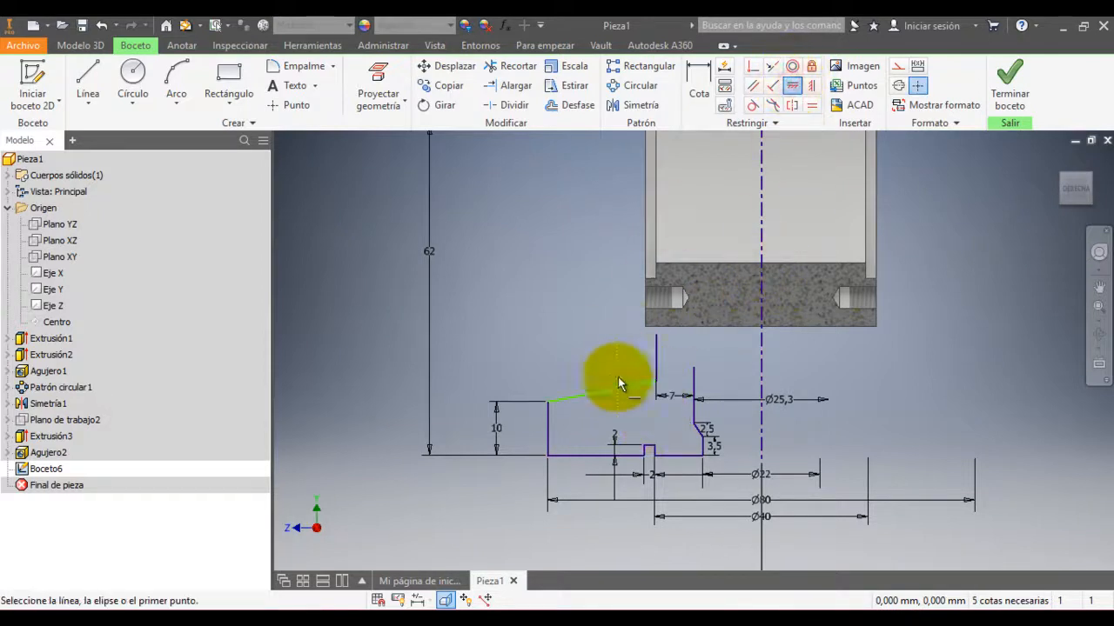
click(811, 85)
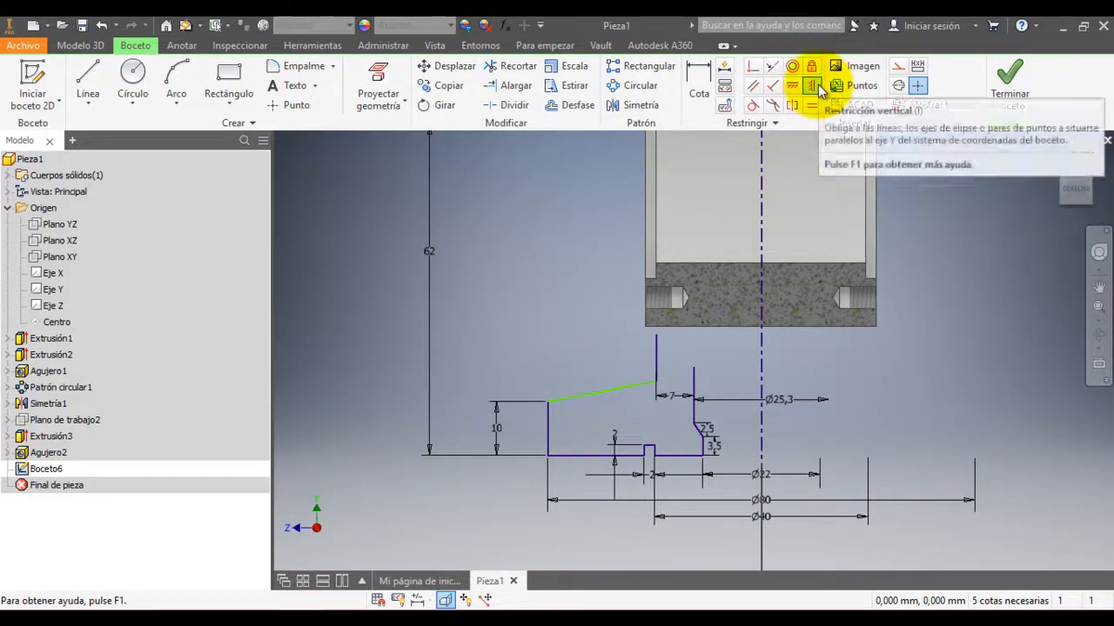
click(813, 86)
click(637, 387)
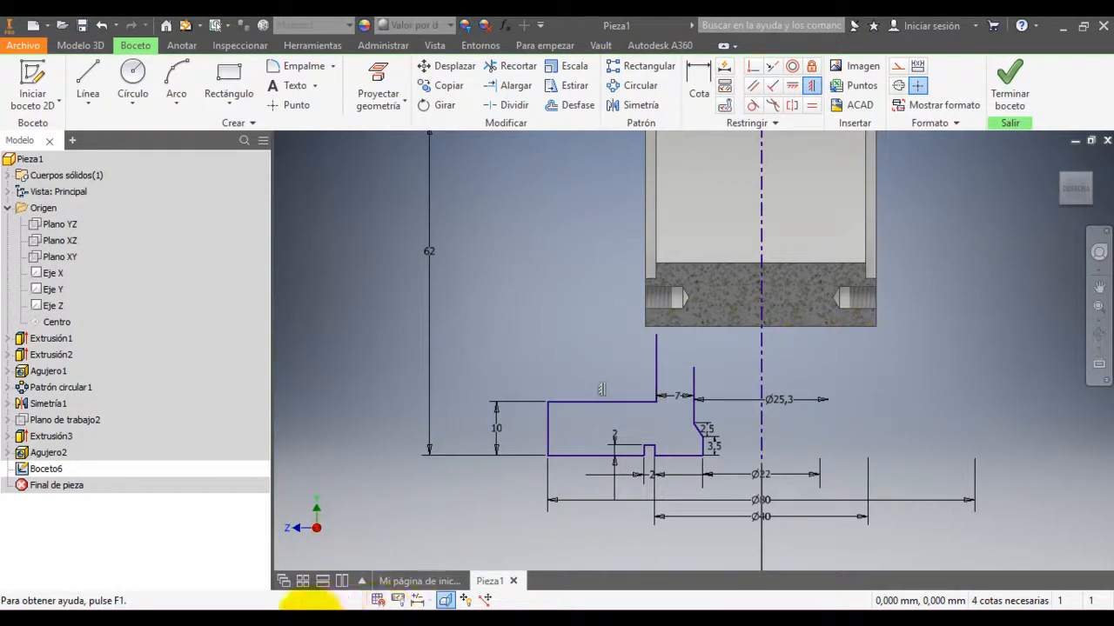
Step: Consult the PDF drawing for the radii and round the flange's outer upper corner with a 2 mm fillet
click(309, 622)
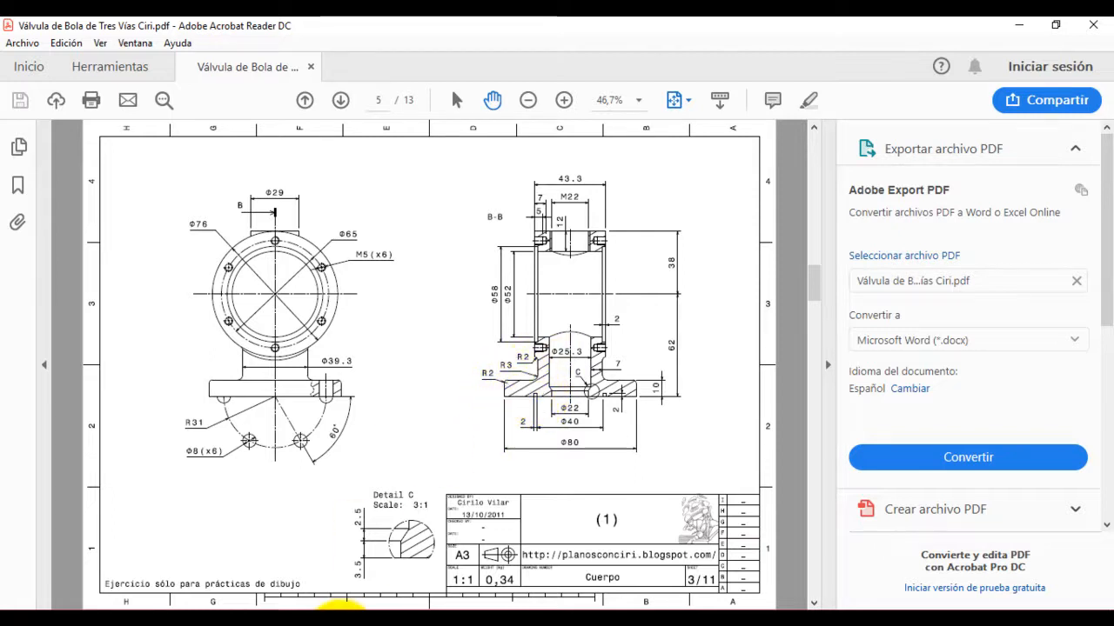
click(266, 621)
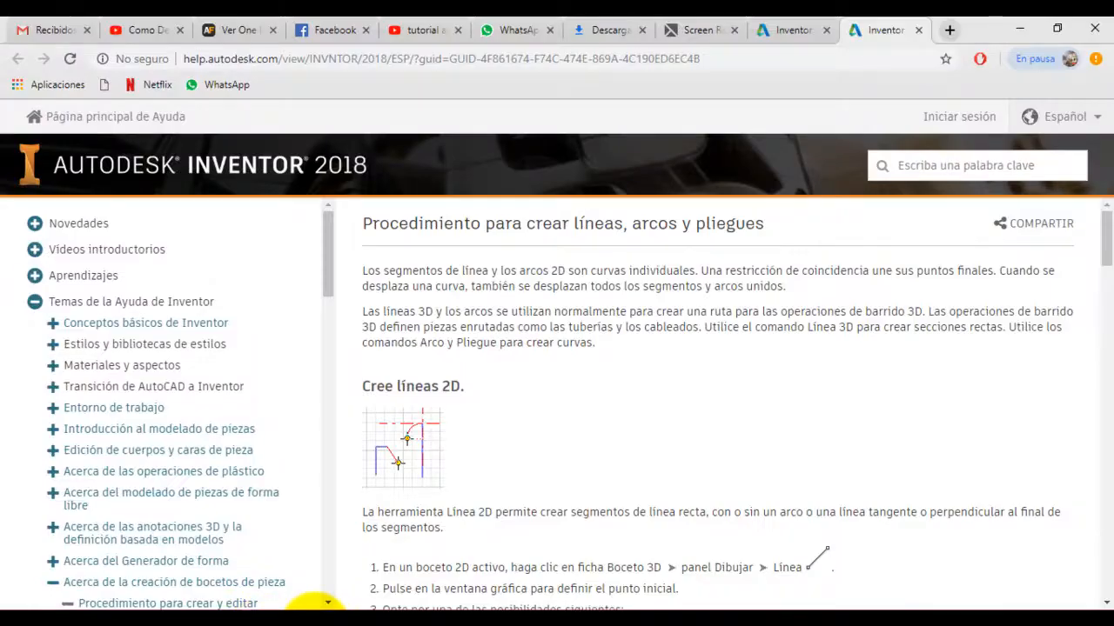
click(336, 597)
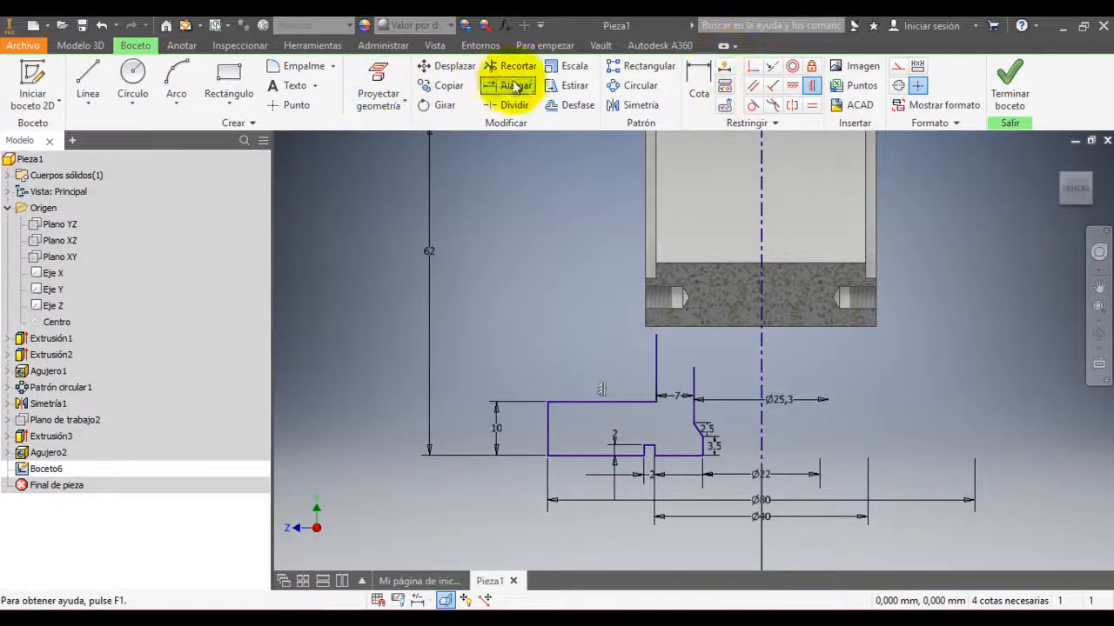
click(300, 66)
click(549, 418)
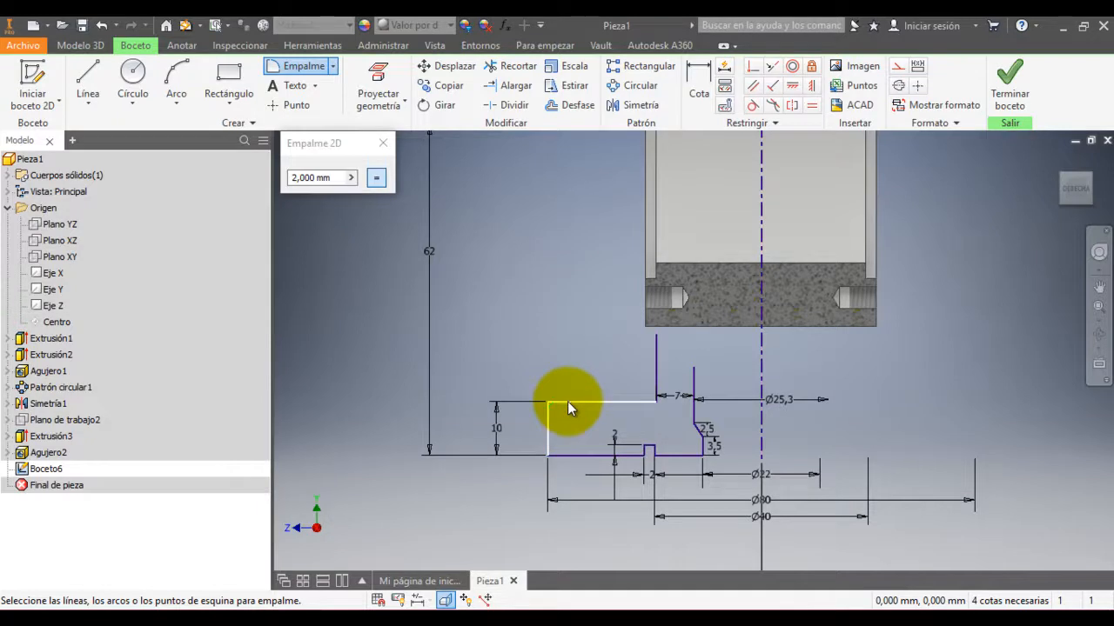
click(306, 624)
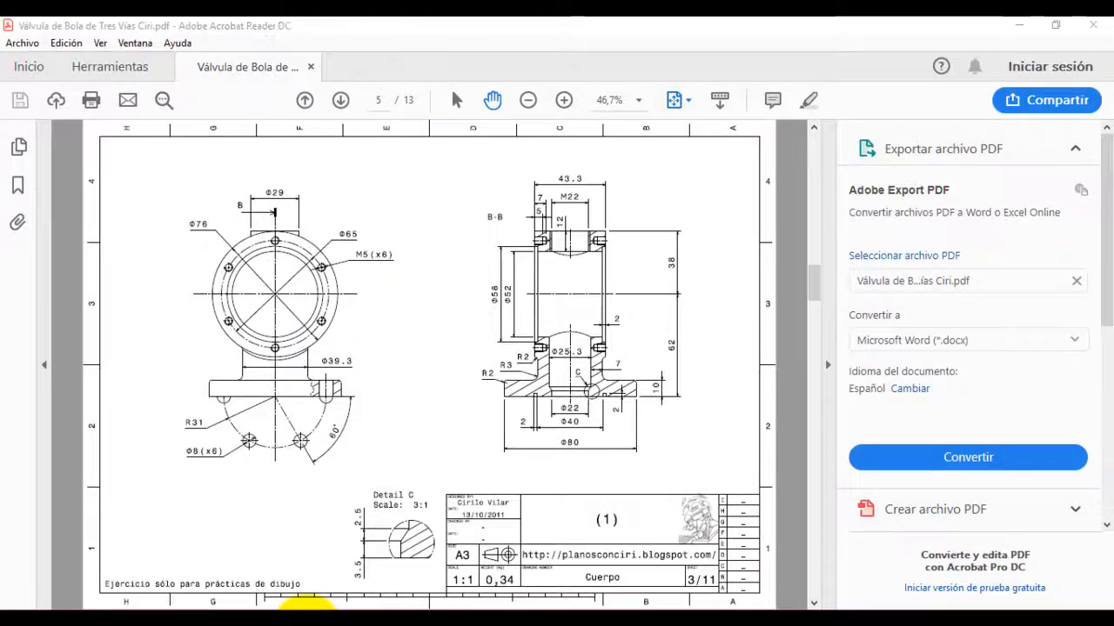
click(309, 625)
click(573, 400)
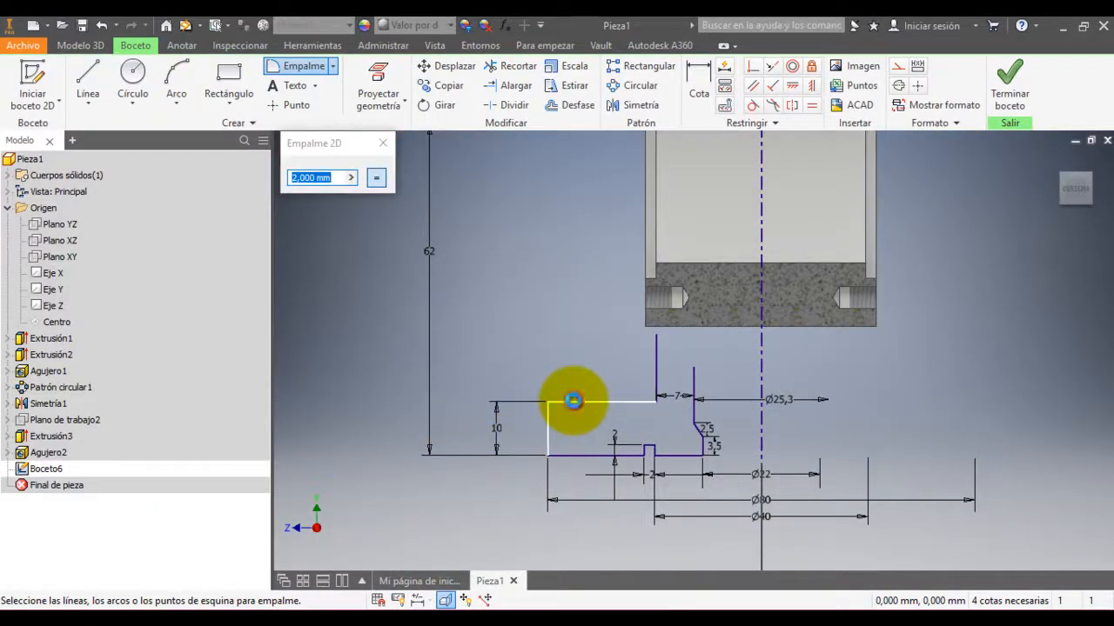
Step: Set the fillet radius to 3 mm and round the corner between the flange's upper line and the neck's outer line
click(297, 178)
drag(298, 179, 290, 179)
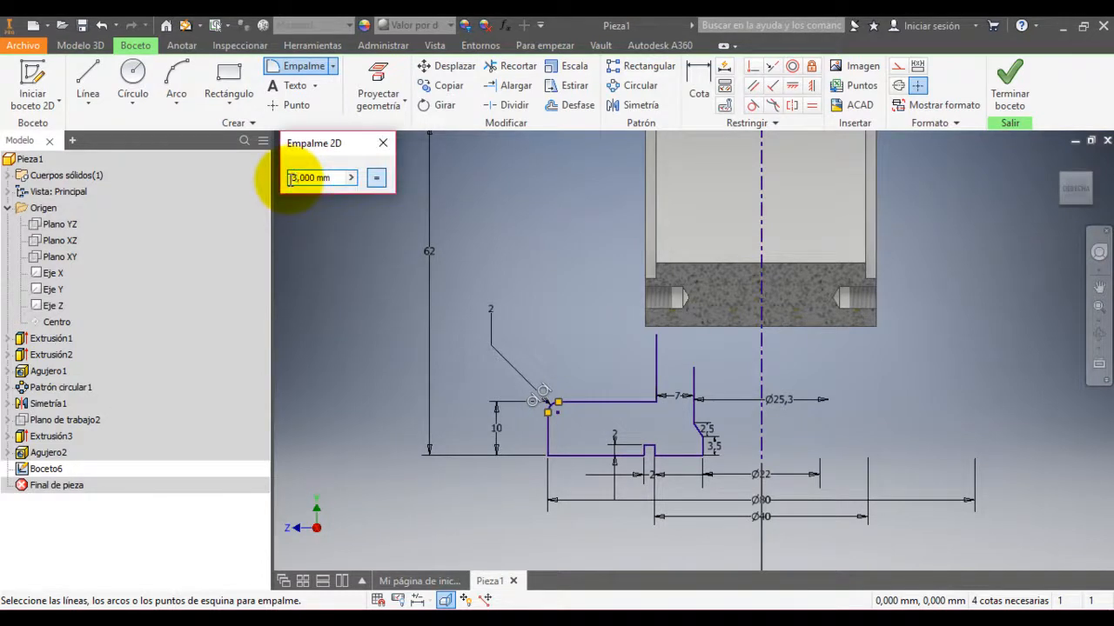
text(3)
click(642, 400)
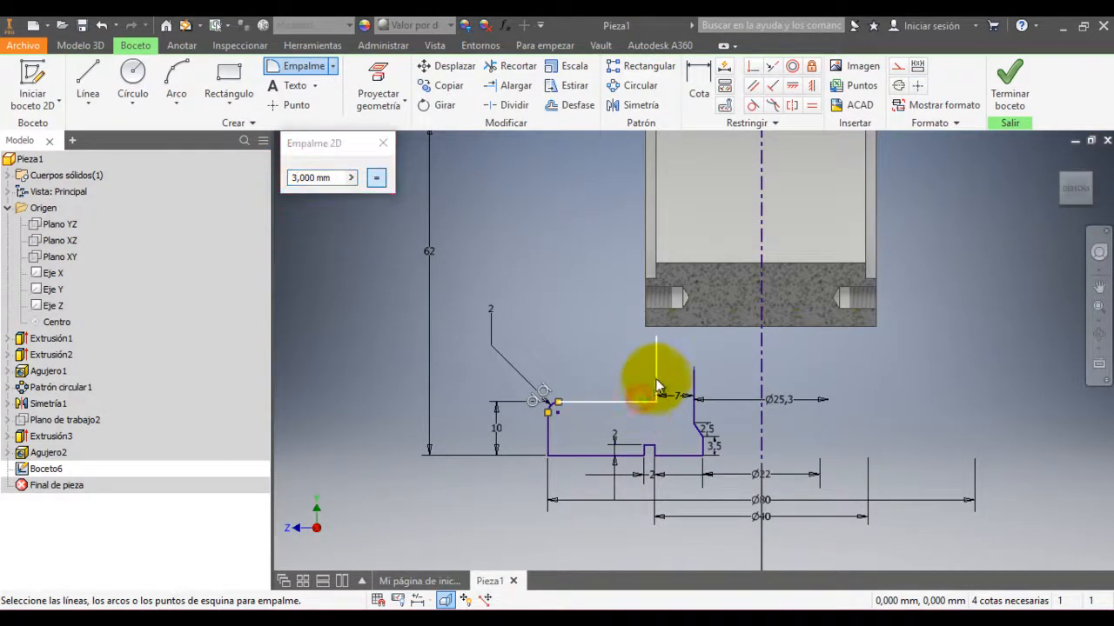
click(656, 376)
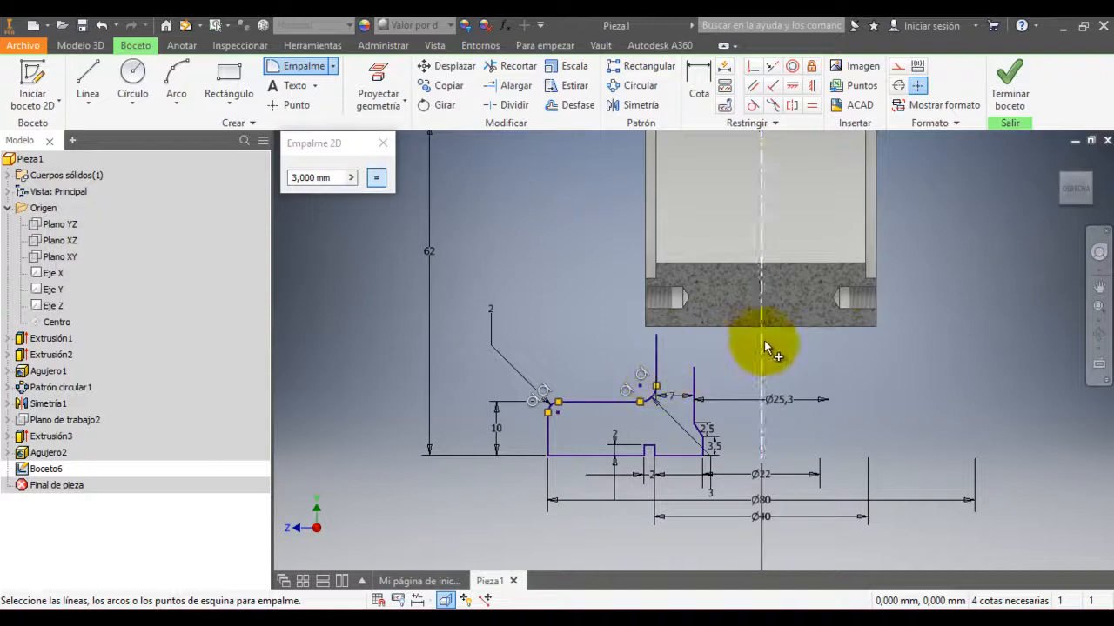
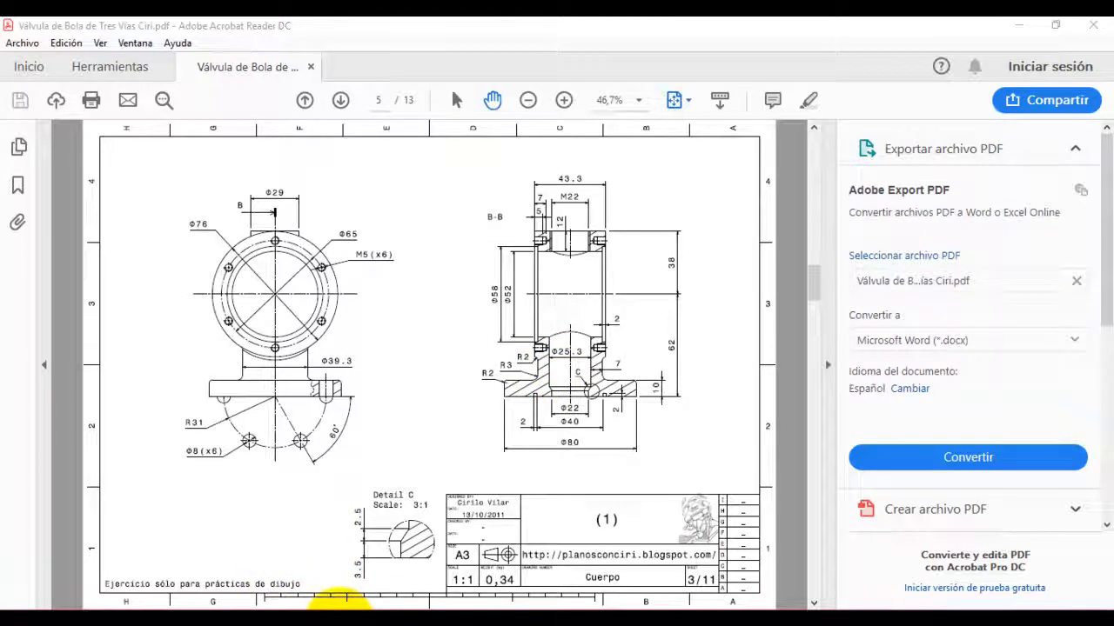
Step: Draw a horizontal line across the neck's upper end and make its free end coincident with the inner vertical line's endpoint
click(335, 598)
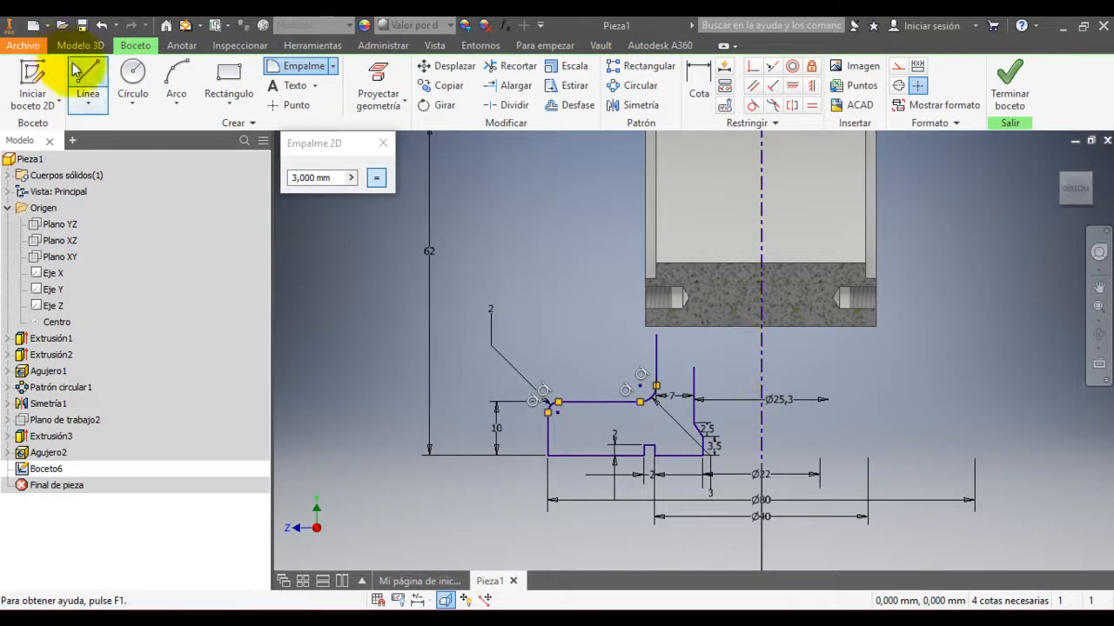
click(87, 84)
drag(656, 337, 691, 337)
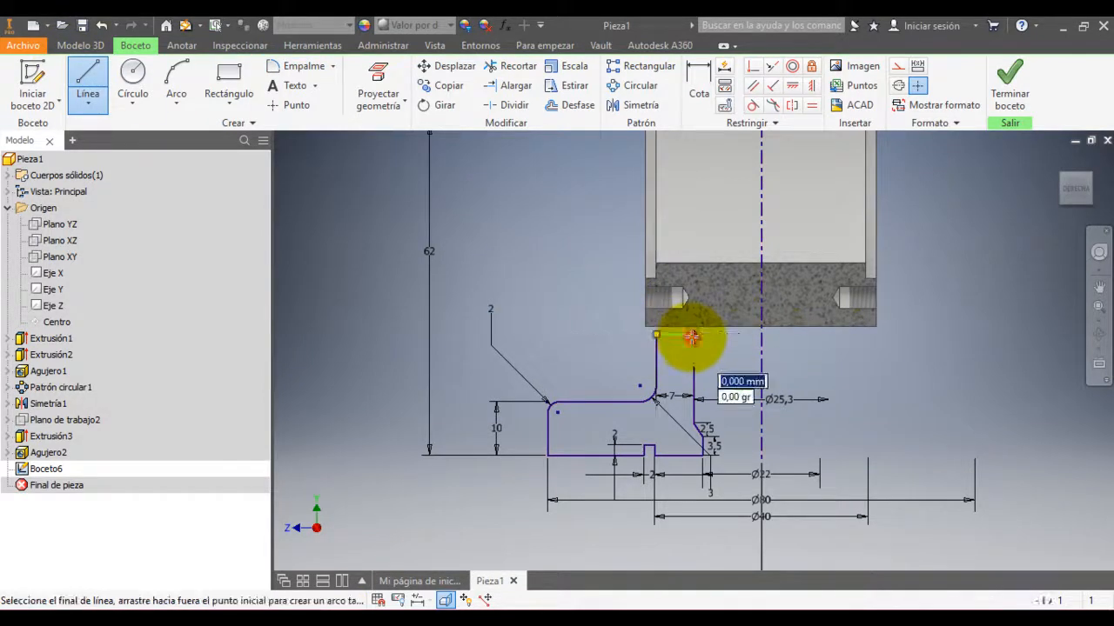
click(693, 367)
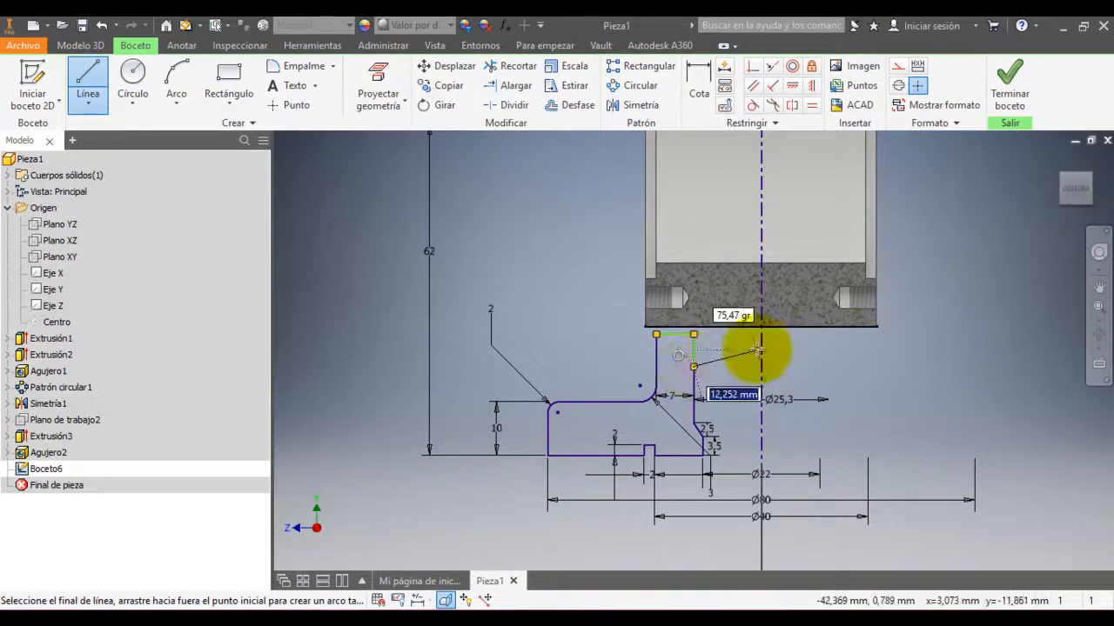
key(Escape)
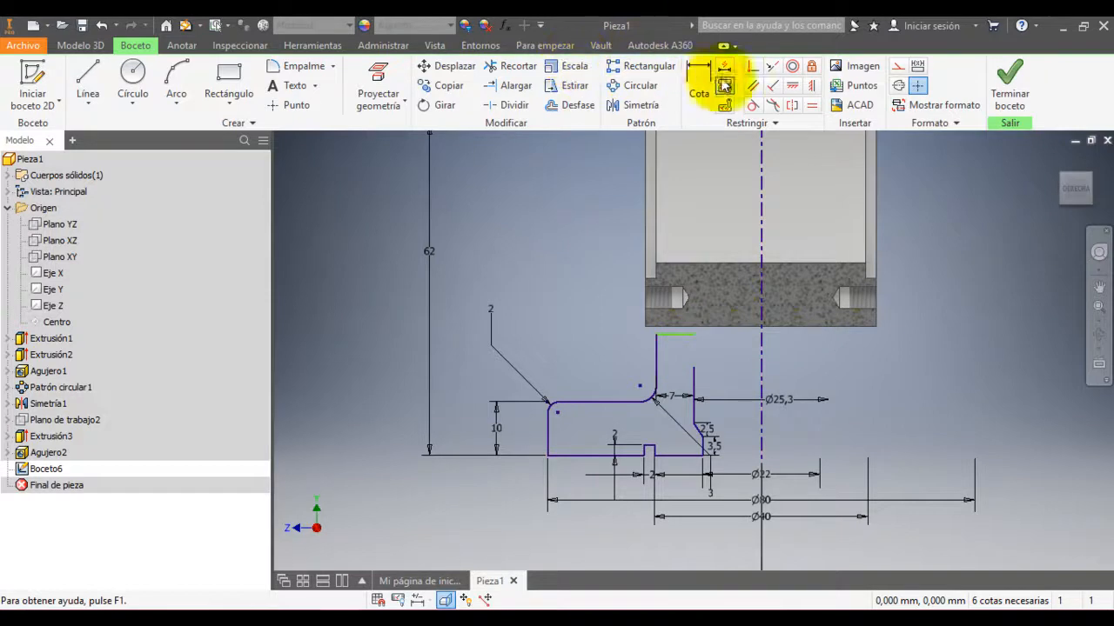
click(752, 66)
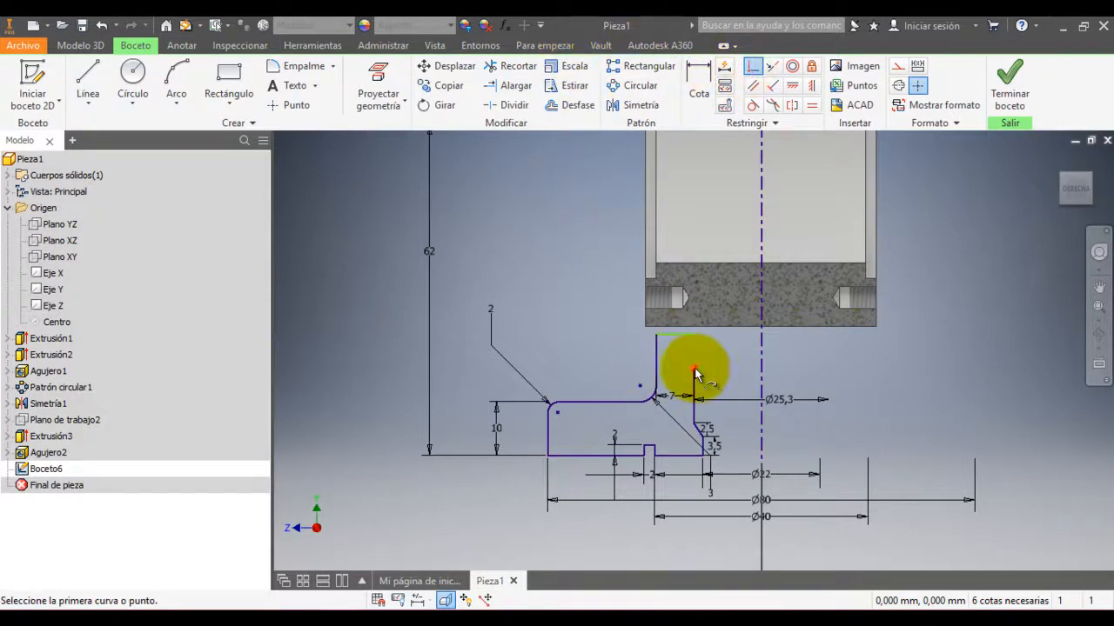
click(695, 371)
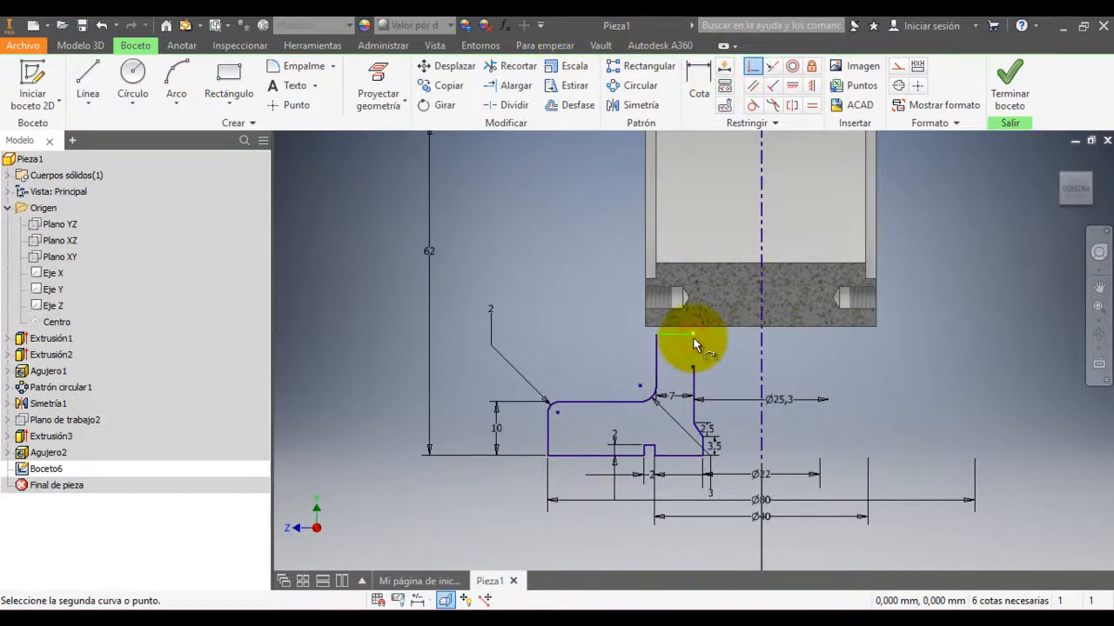
click(693, 337)
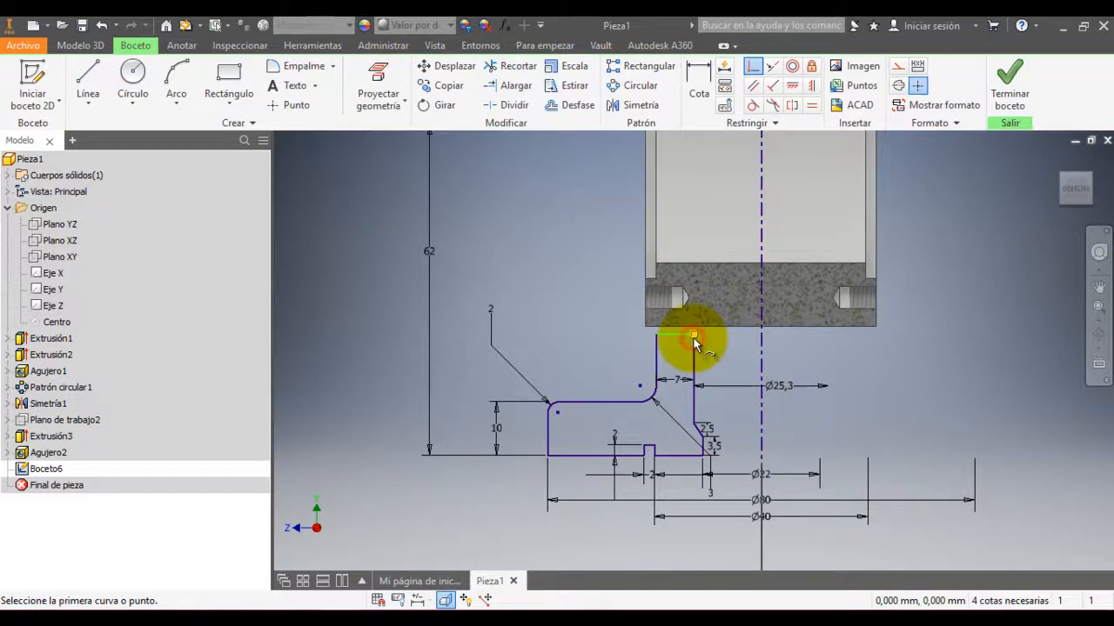
Step: Dimension the height from the flange's base line to the neck's closing line as 20 mm
click(696, 83)
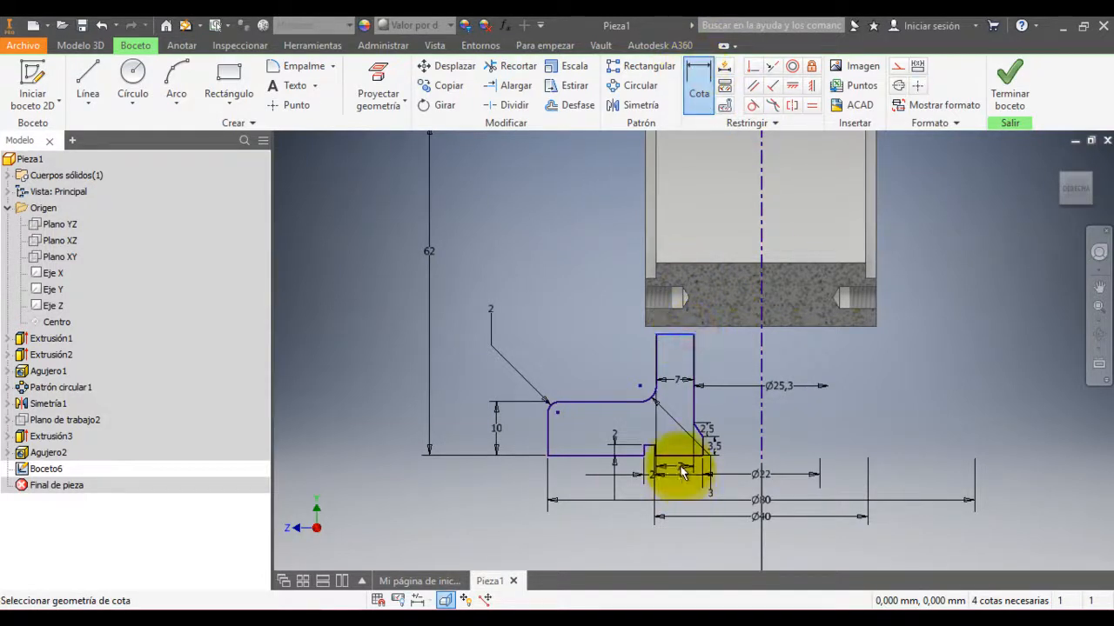
click(681, 467)
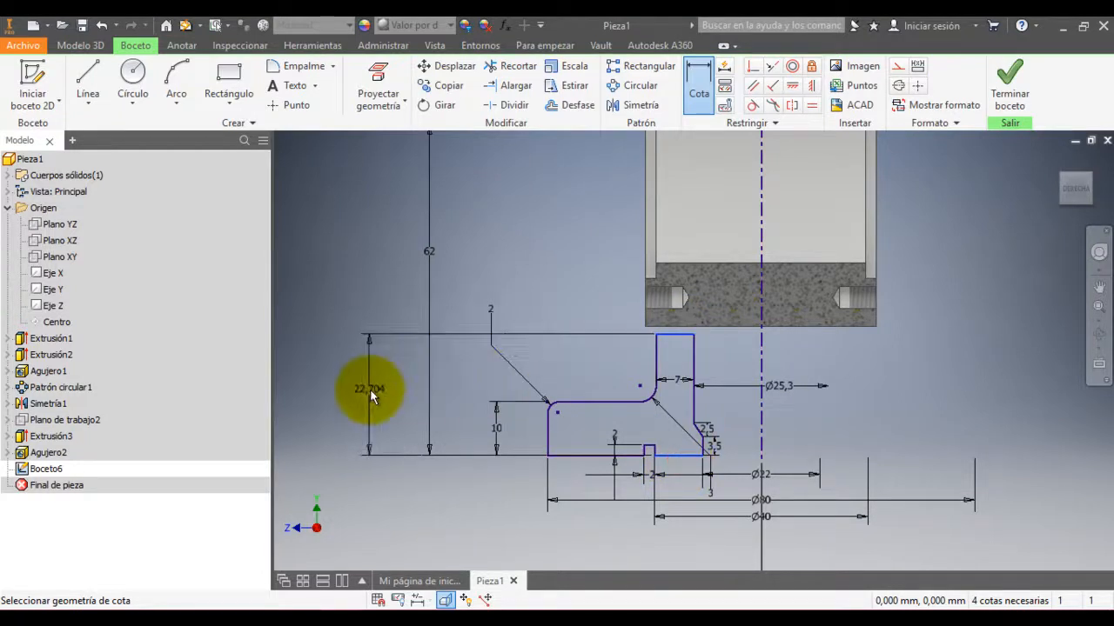
click(370, 396)
text(20)
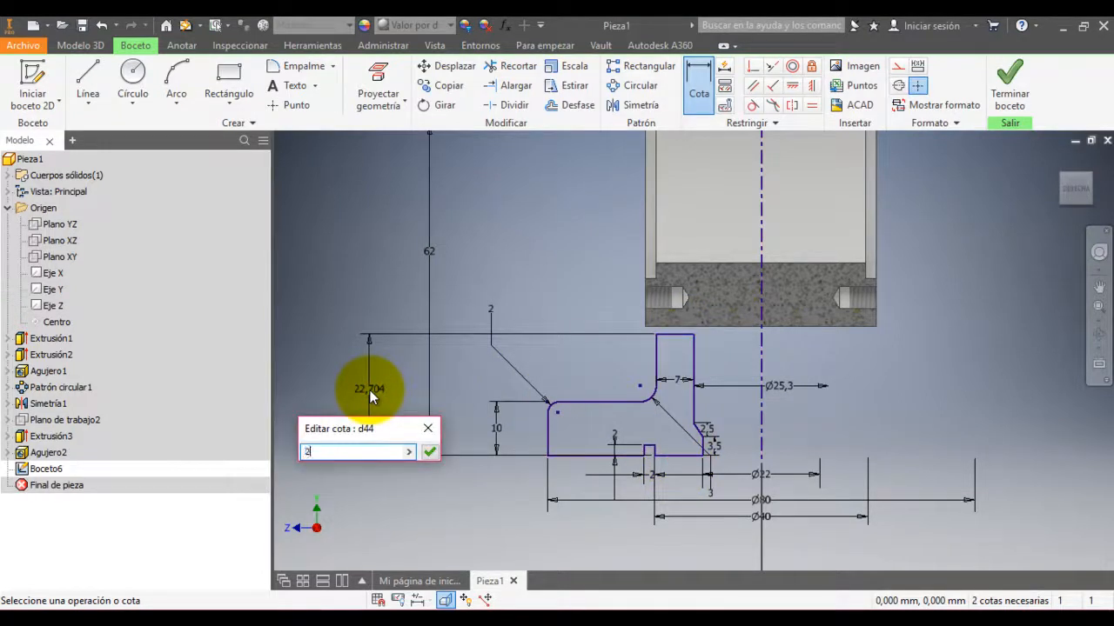
key(Return)
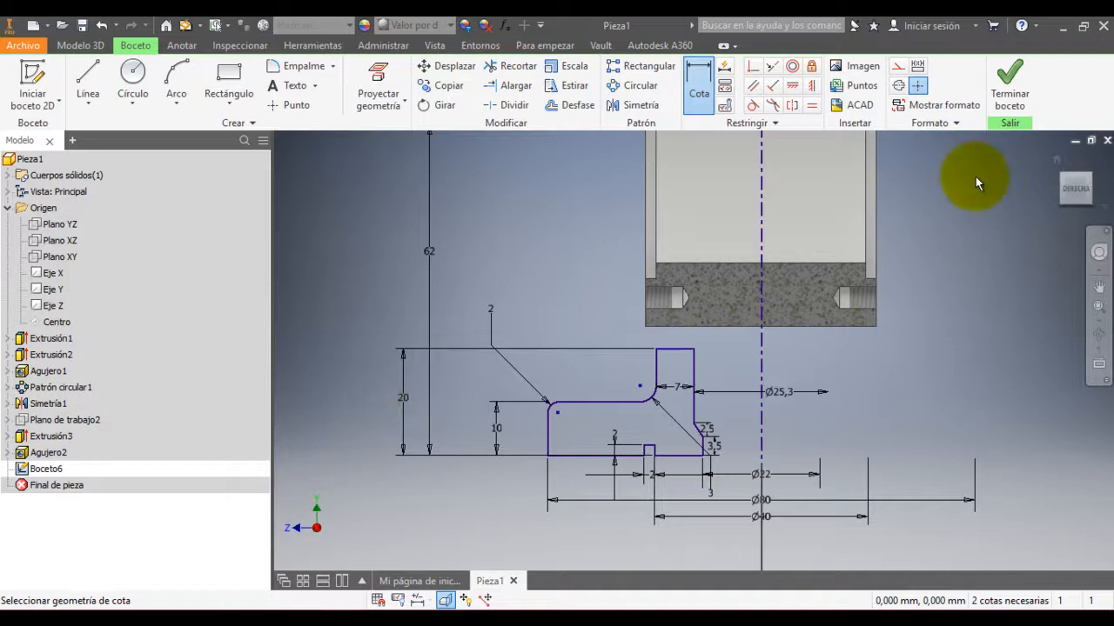
Step: Finish the sketch and revolve the flange profile a full turn about the centre axis as a solid joined to the body
click(1009, 85)
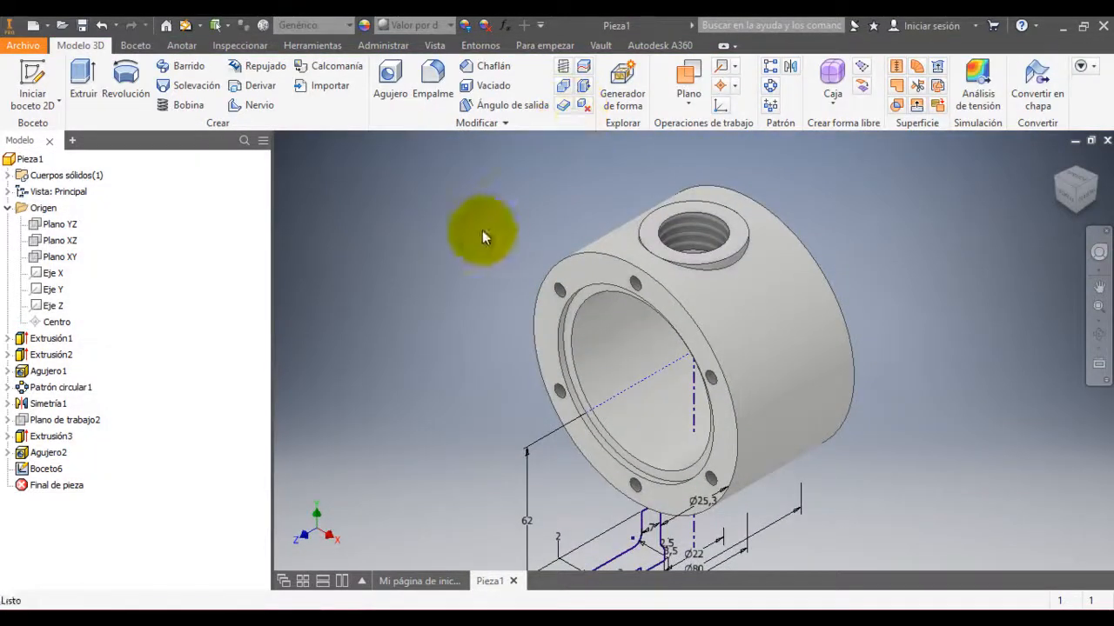
click(129, 101)
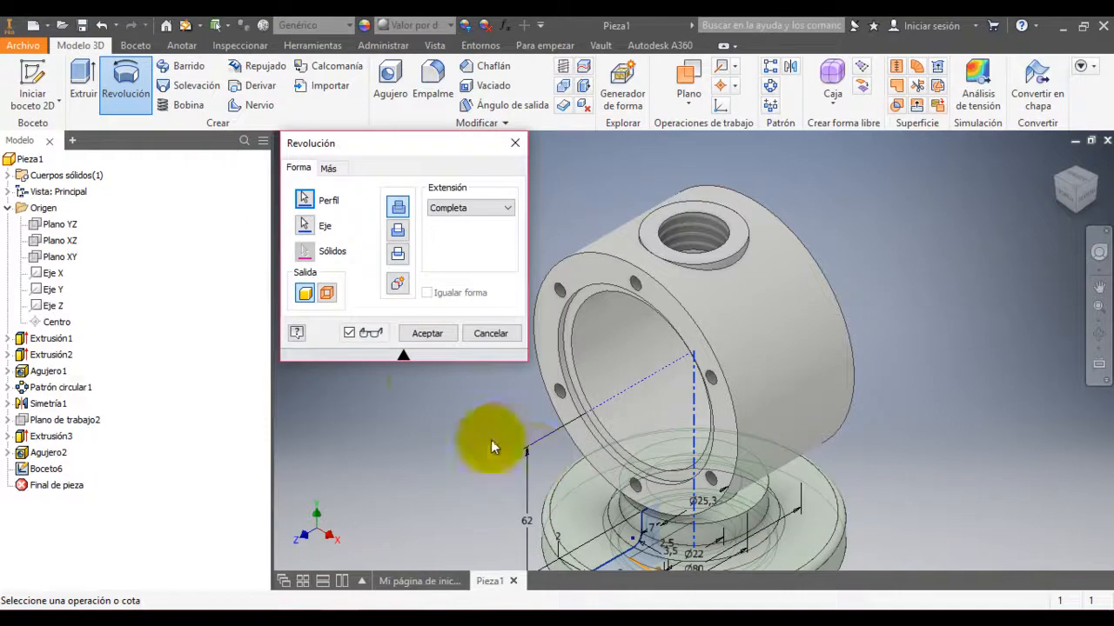
click(427, 333)
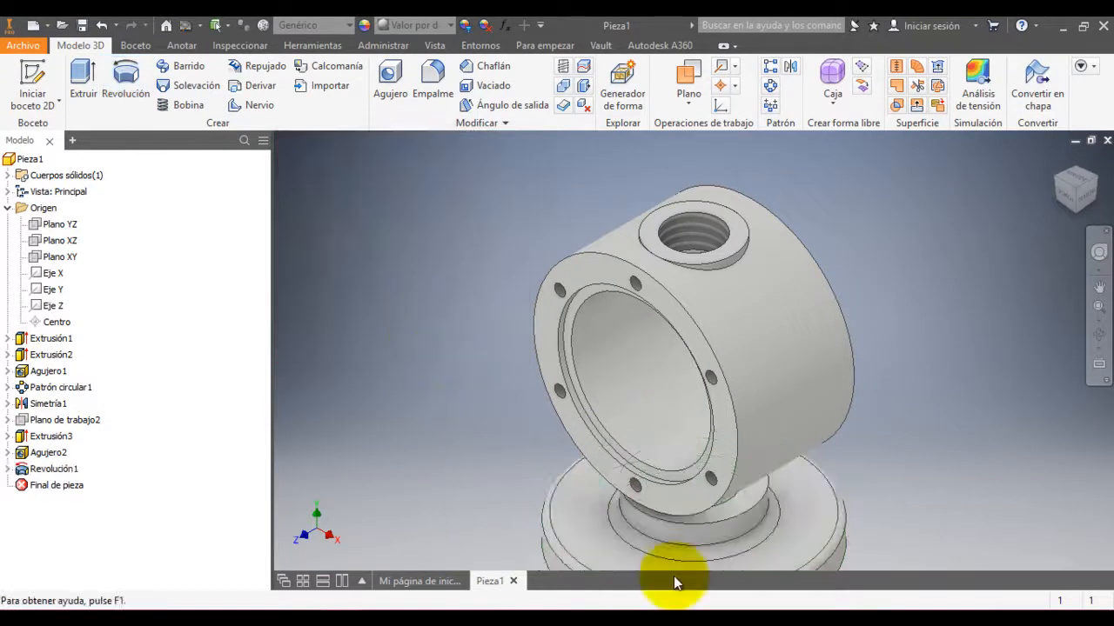
Step: Sketch on the neck's upper end face, project its inner and outer circular edges, and finish the sketch
click(1079, 187)
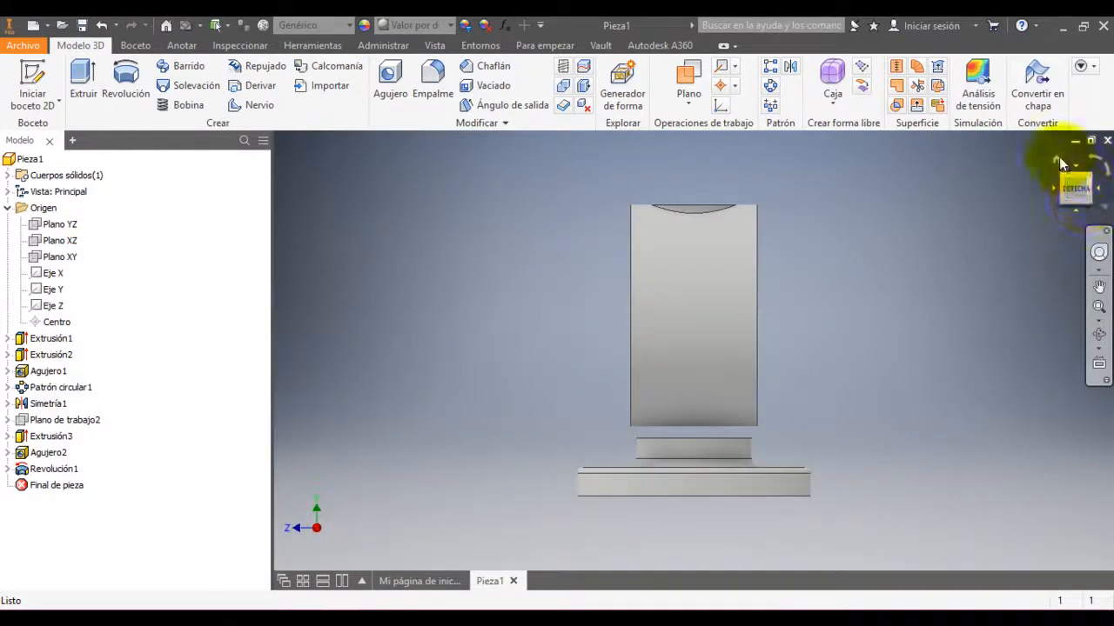
click(1058, 159)
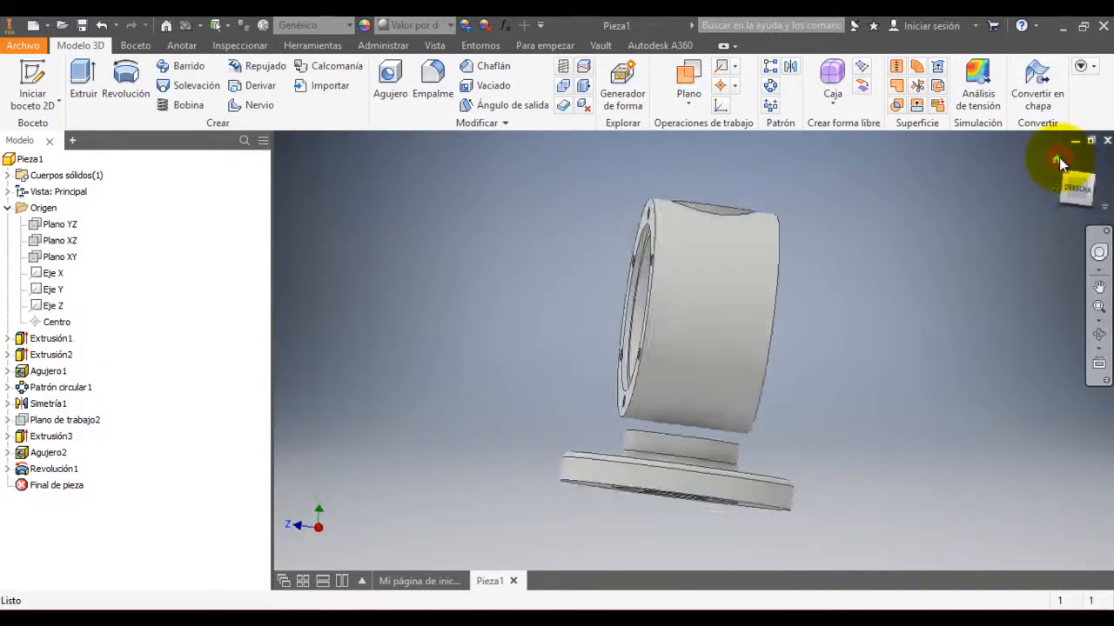
click(1098, 185)
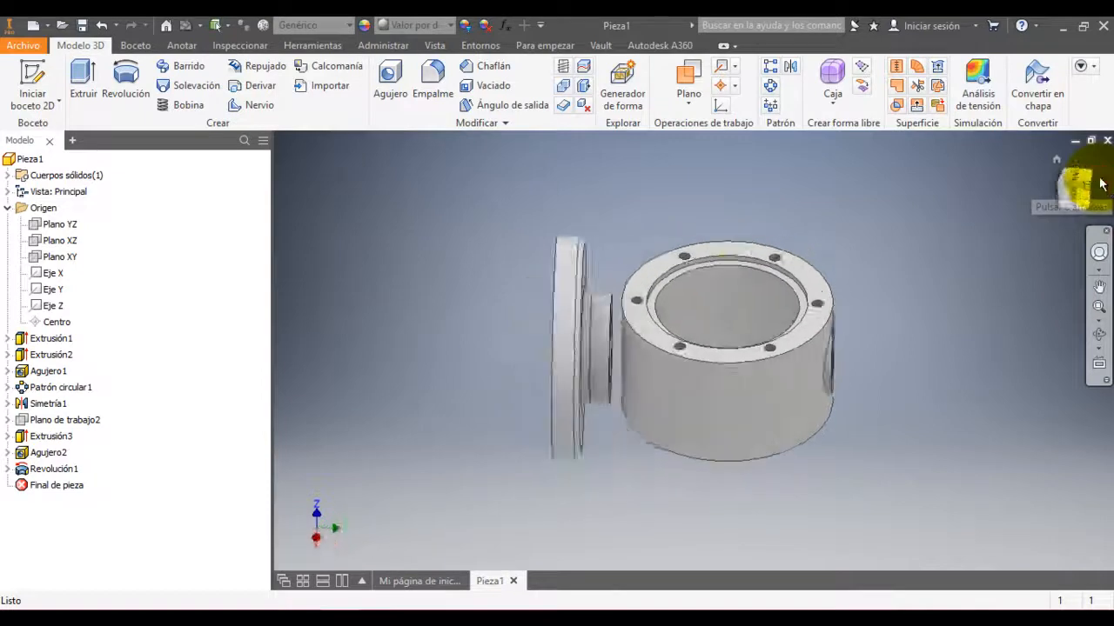
click(596, 349)
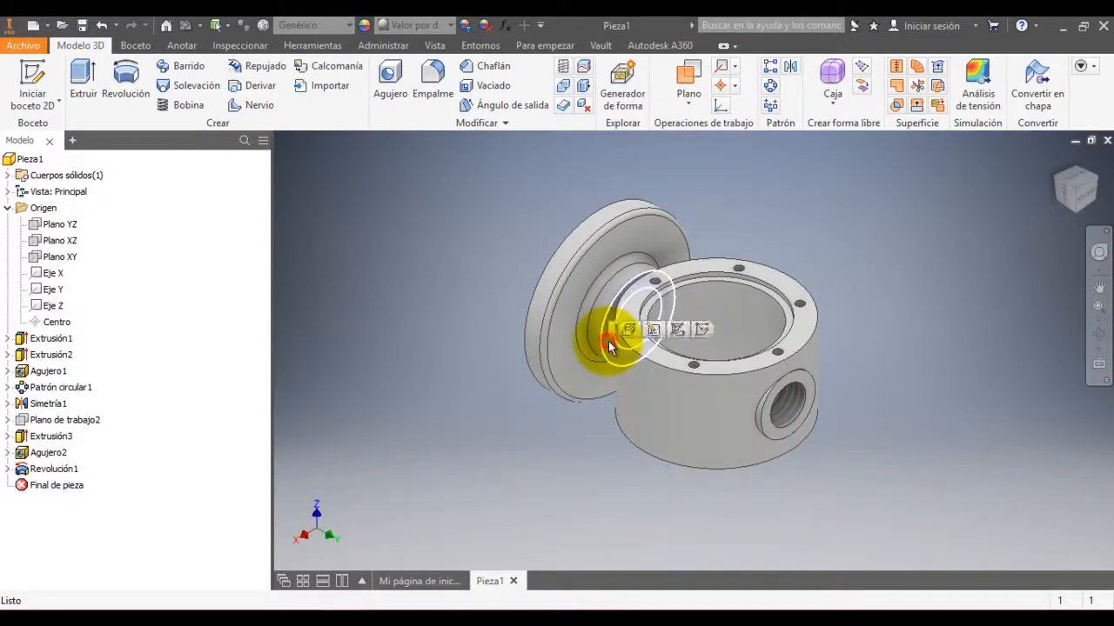
click(703, 329)
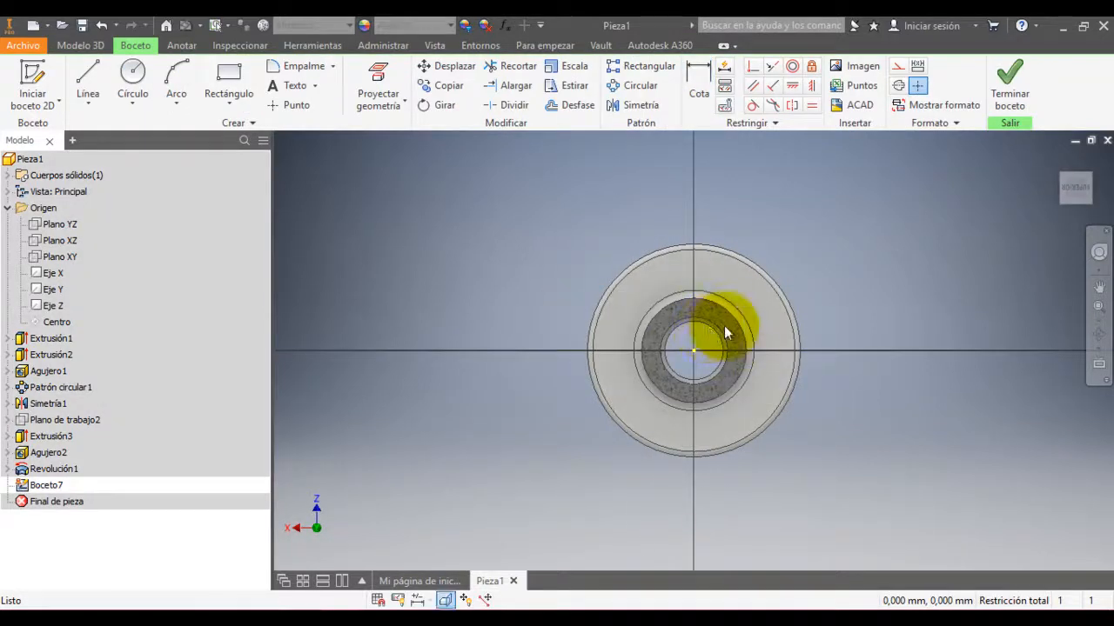
scroll(724, 326, up, 3)
click(376, 80)
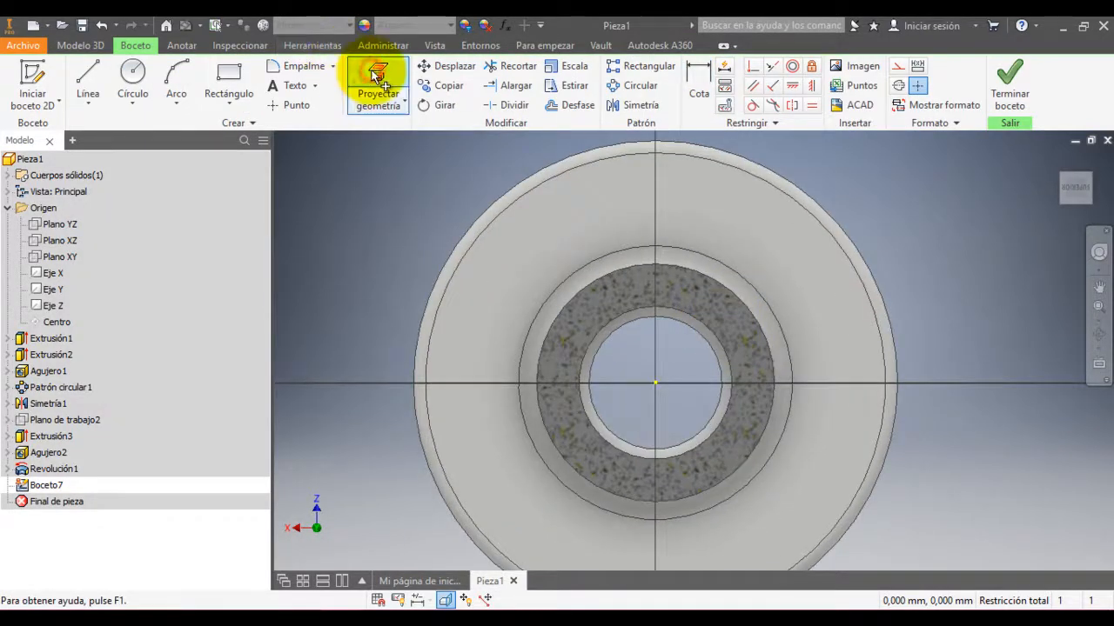
click(598, 333)
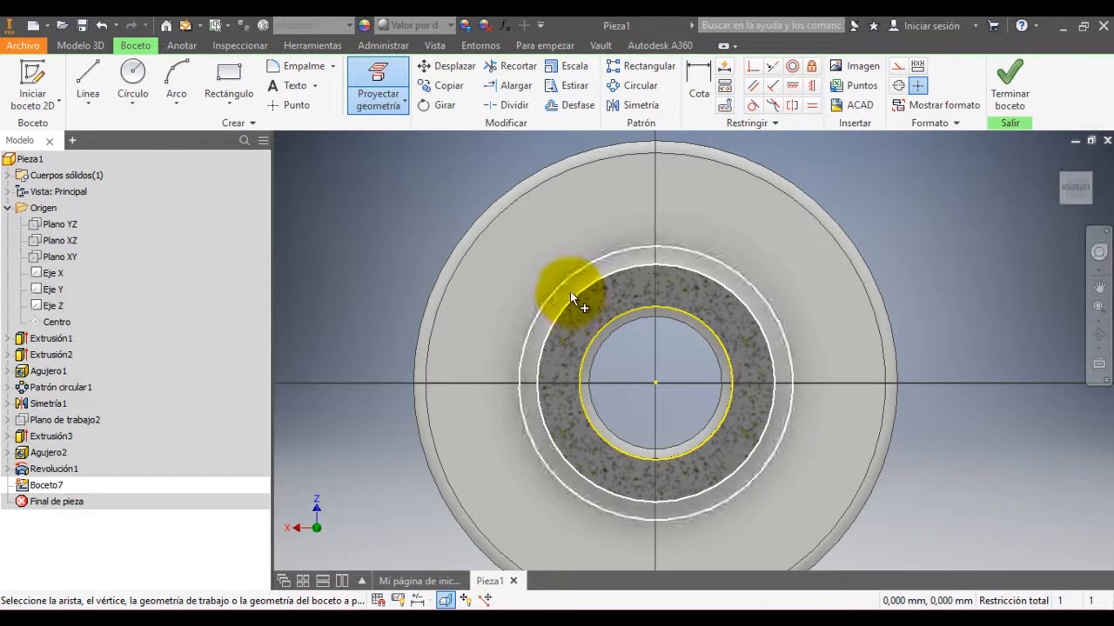
click(570, 295)
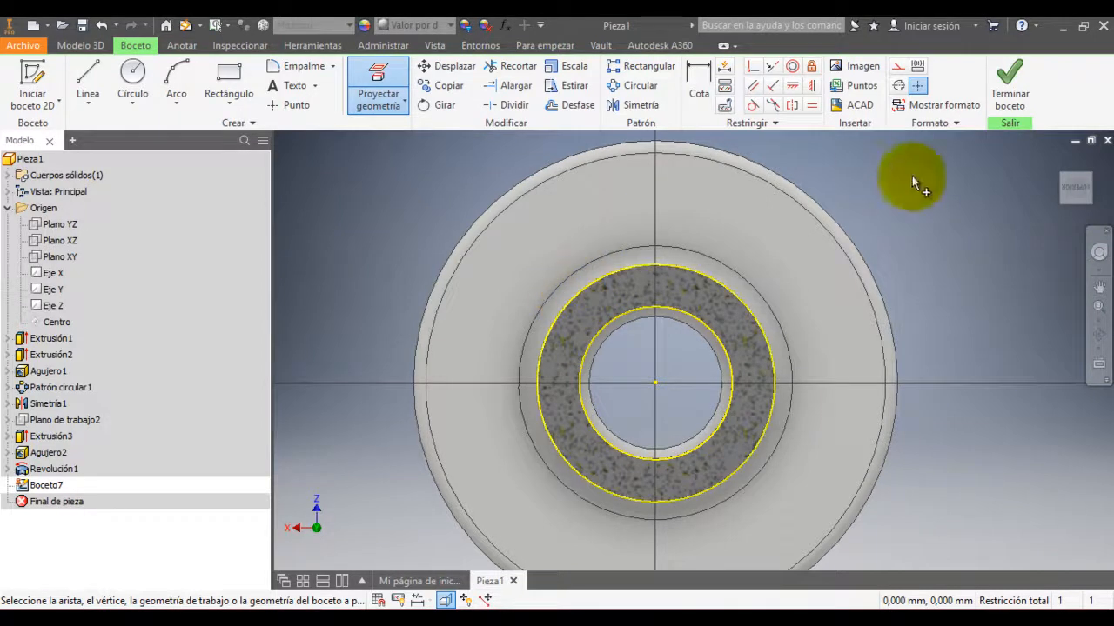
click(1005, 93)
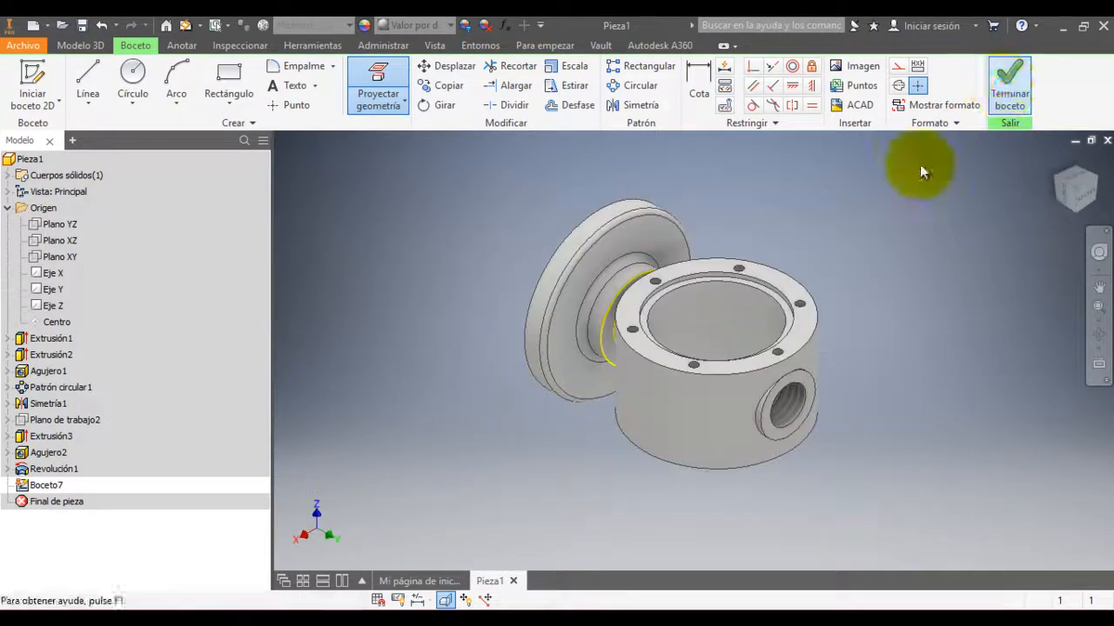
Step: Extrude the projected ring from the neck up to the next face of the cylinder (Hasta-Siguiente) as a solid joined to the body
click(84, 83)
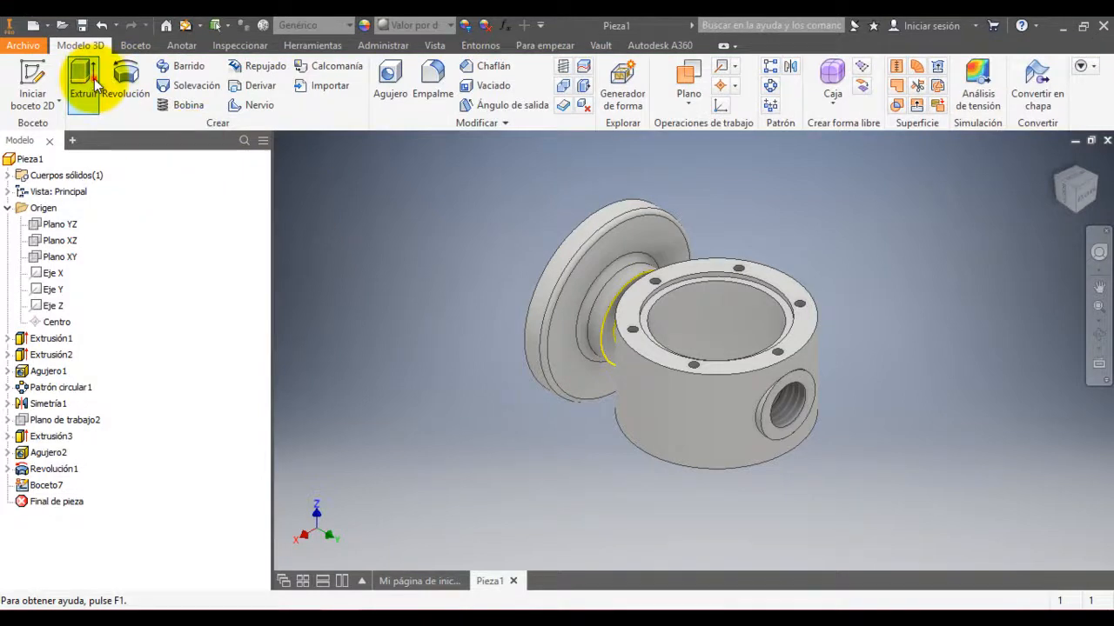
click(605, 328)
click(173, 229)
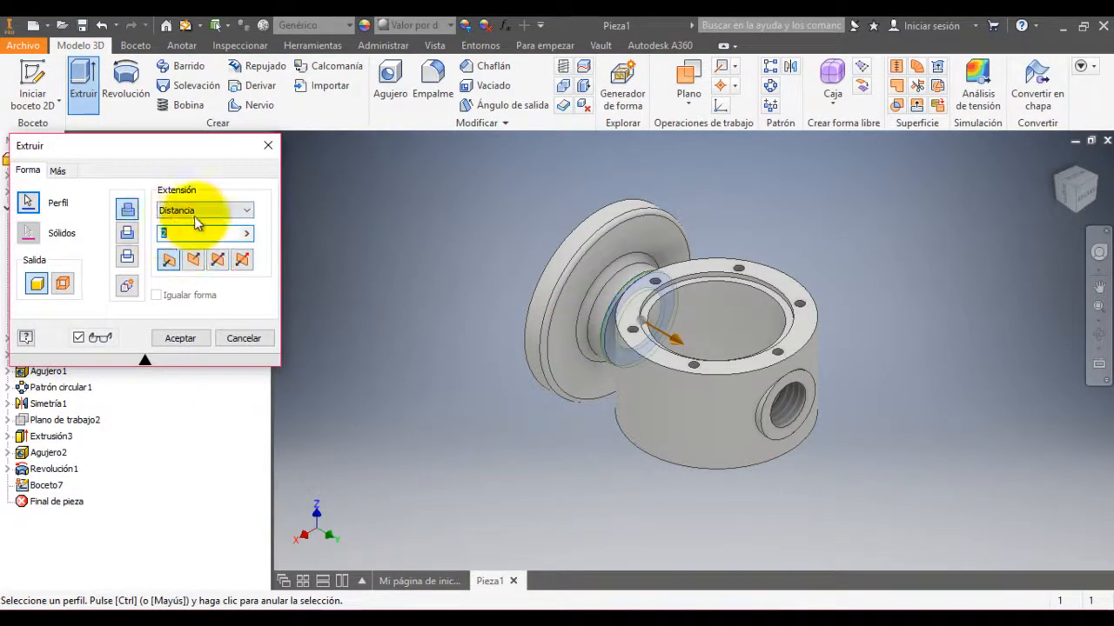
click(196, 210)
click(202, 236)
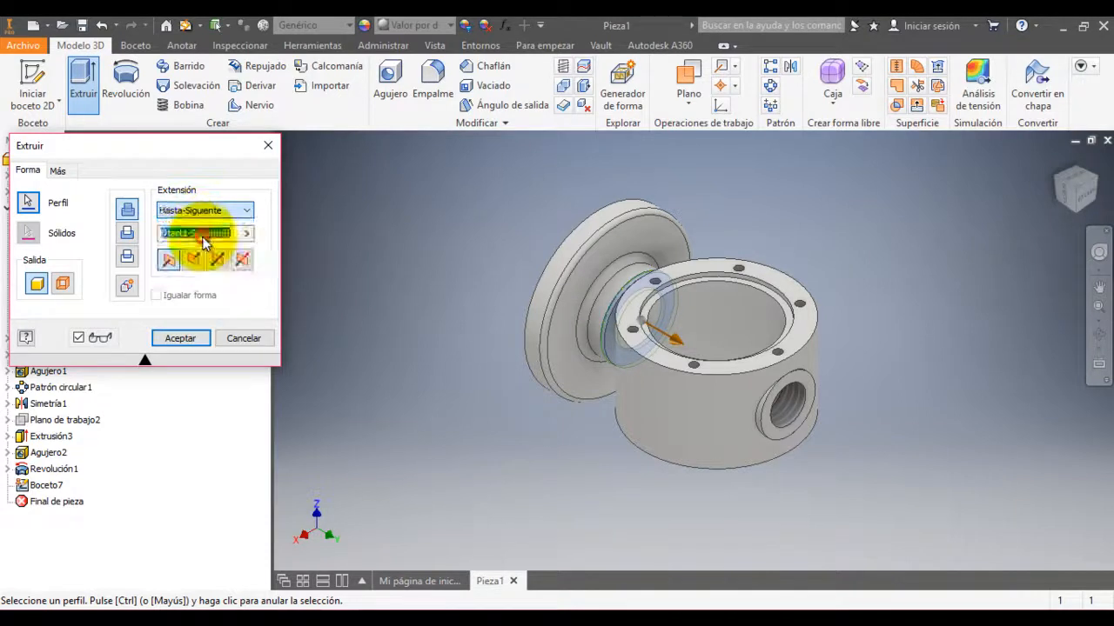
click(196, 338)
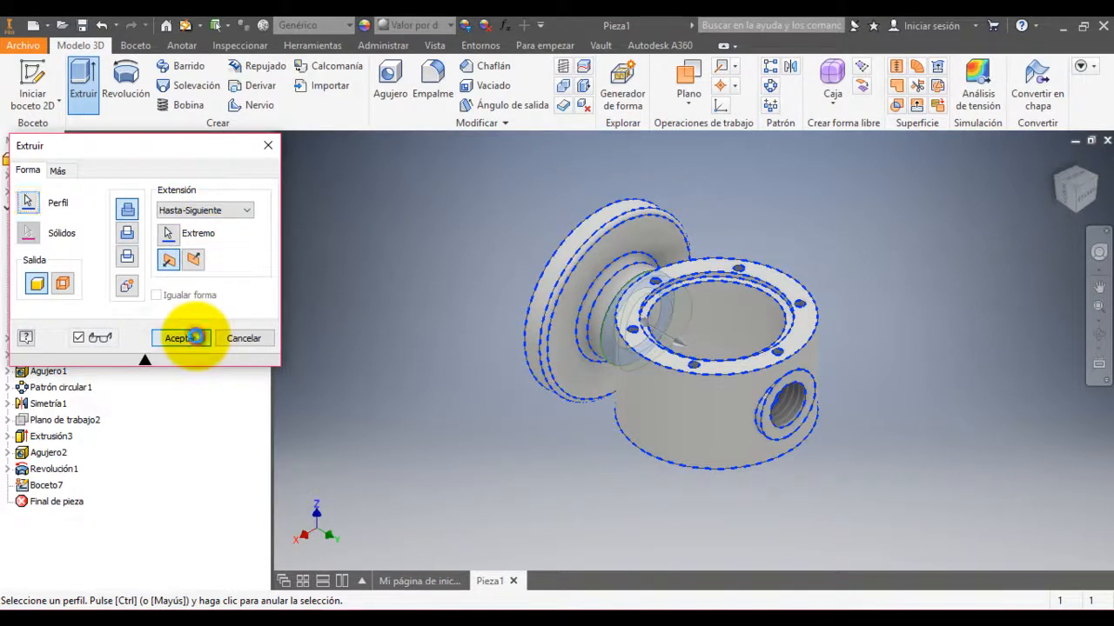
Step: Inspect the joined neck from the front and below, and check its bore in the Cuerpo drawing in Acrobat Reader before returning to Inventor
click(1076, 180)
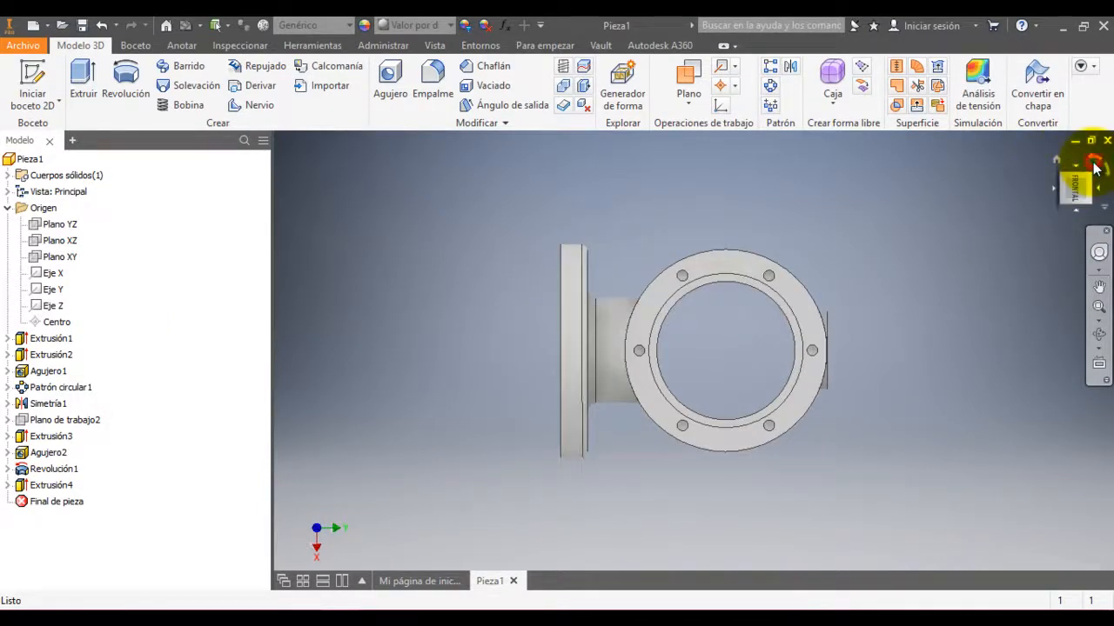
click(1095, 165)
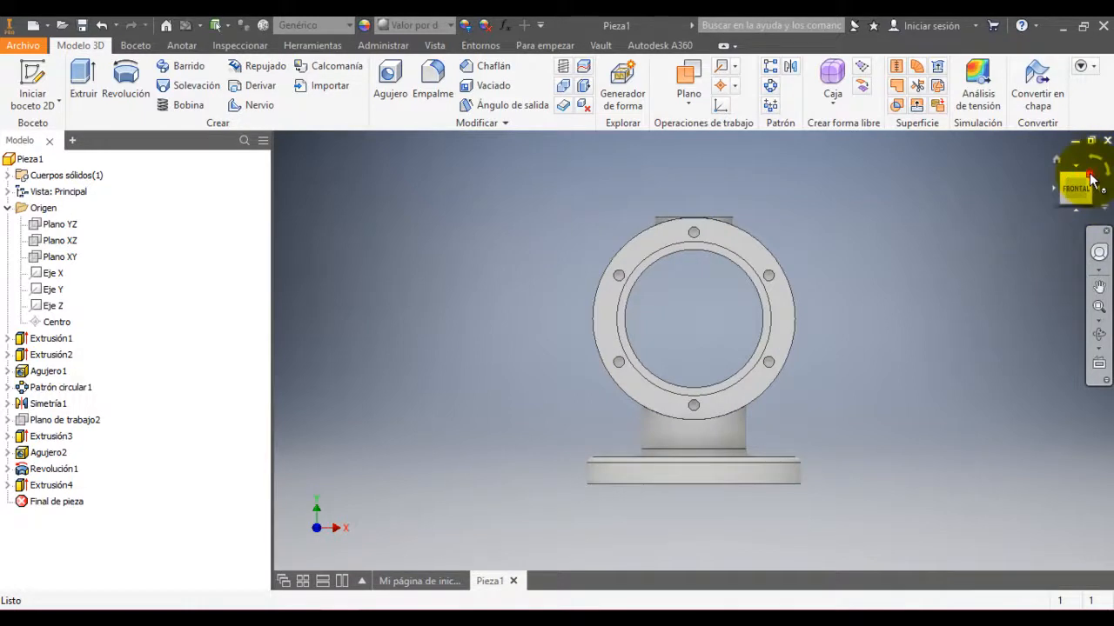
click(1091, 174)
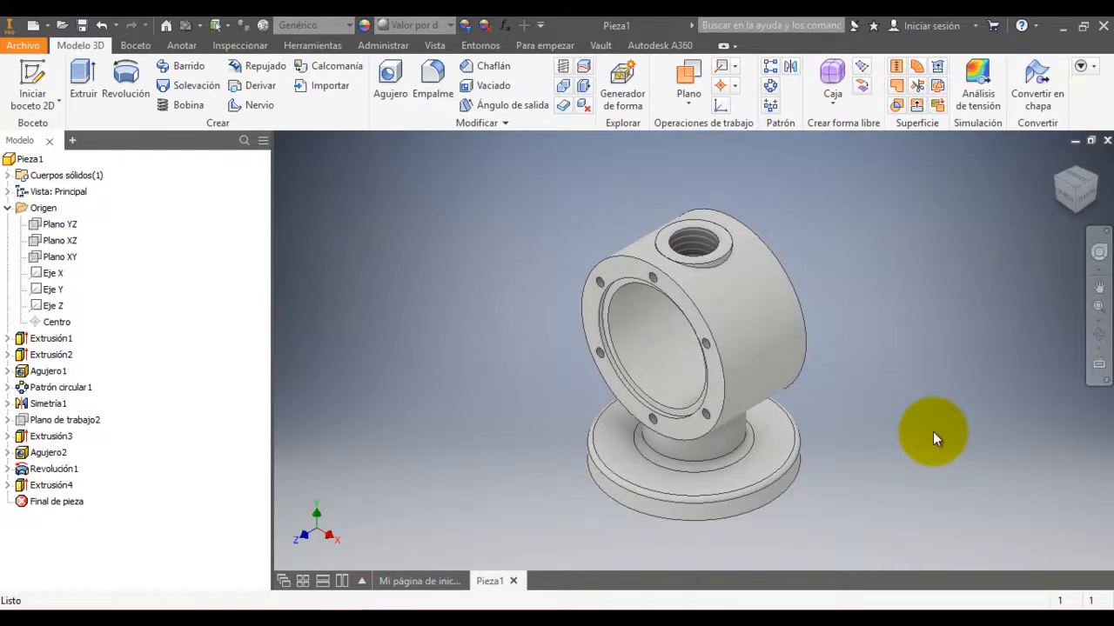
click(1079, 222)
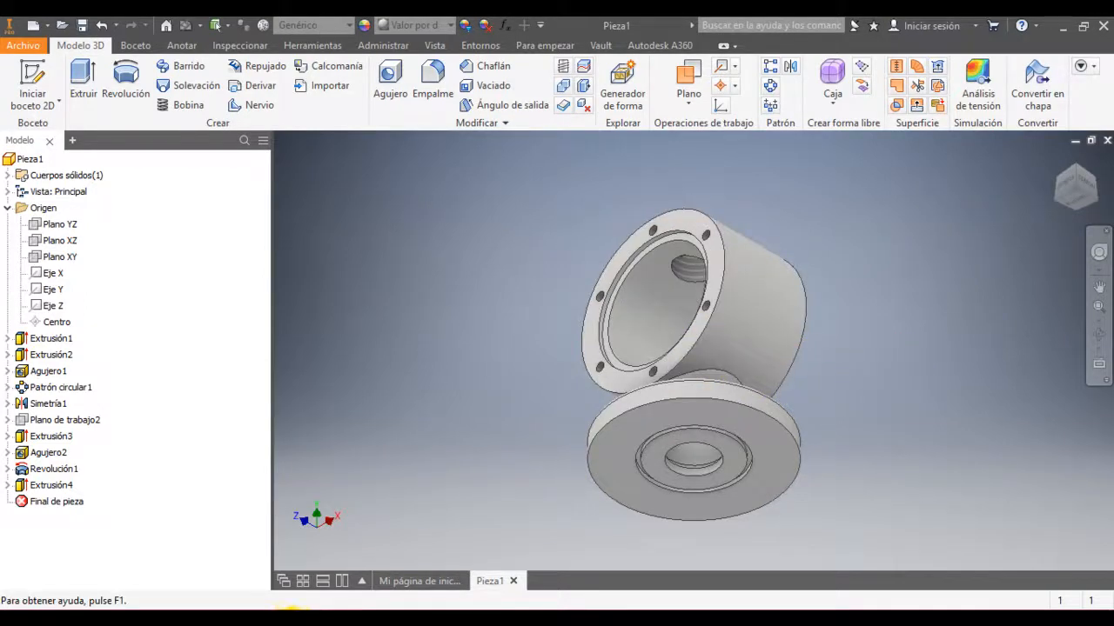
click(290, 623)
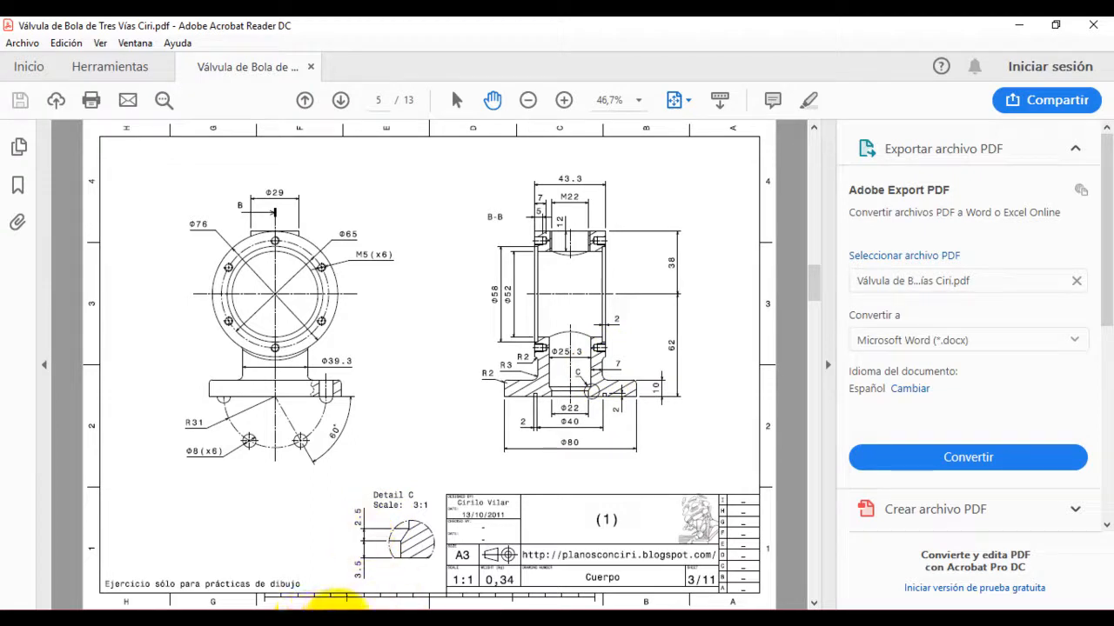
click(340, 621)
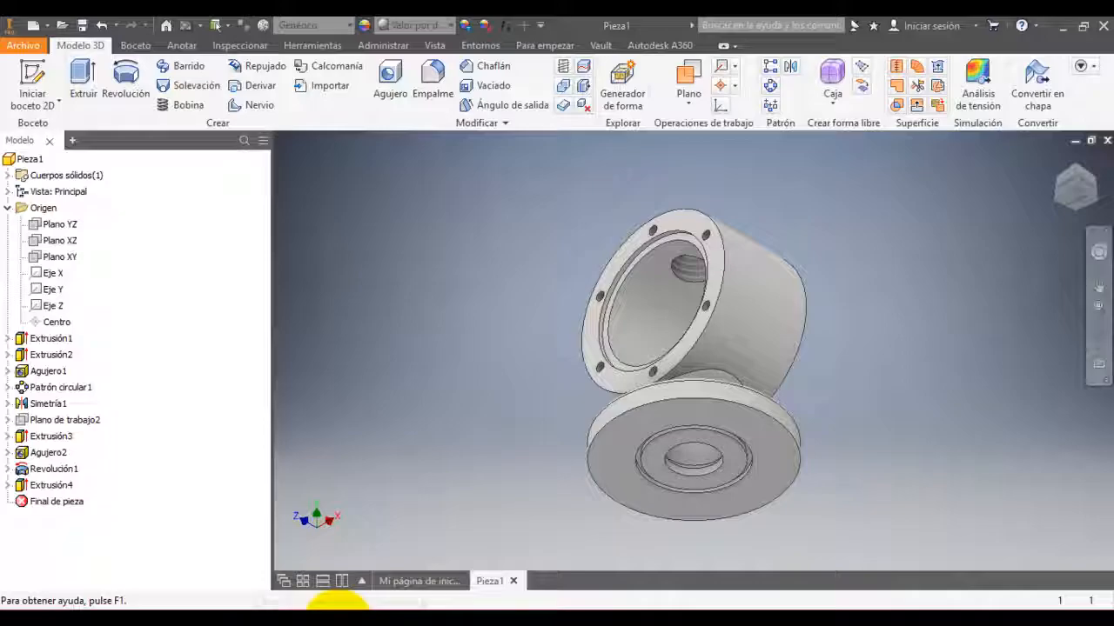
Step: Start a sketch on the XZ plane, slice the model display there, and draw a circle about 12.6 mm in diameter centred on the origin
click(57, 241)
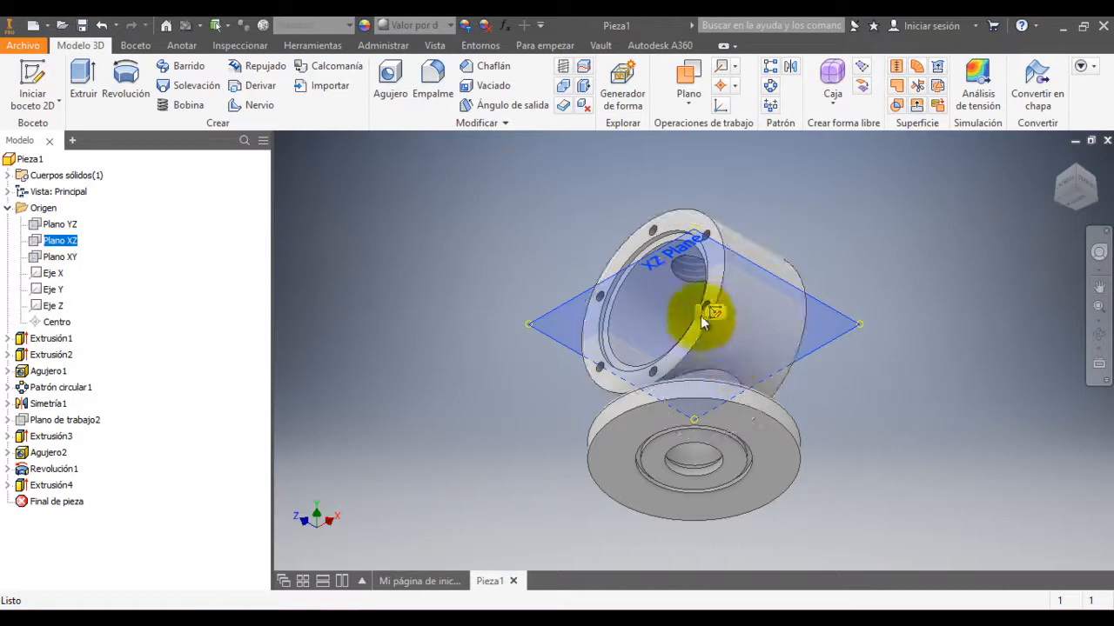
key(s)
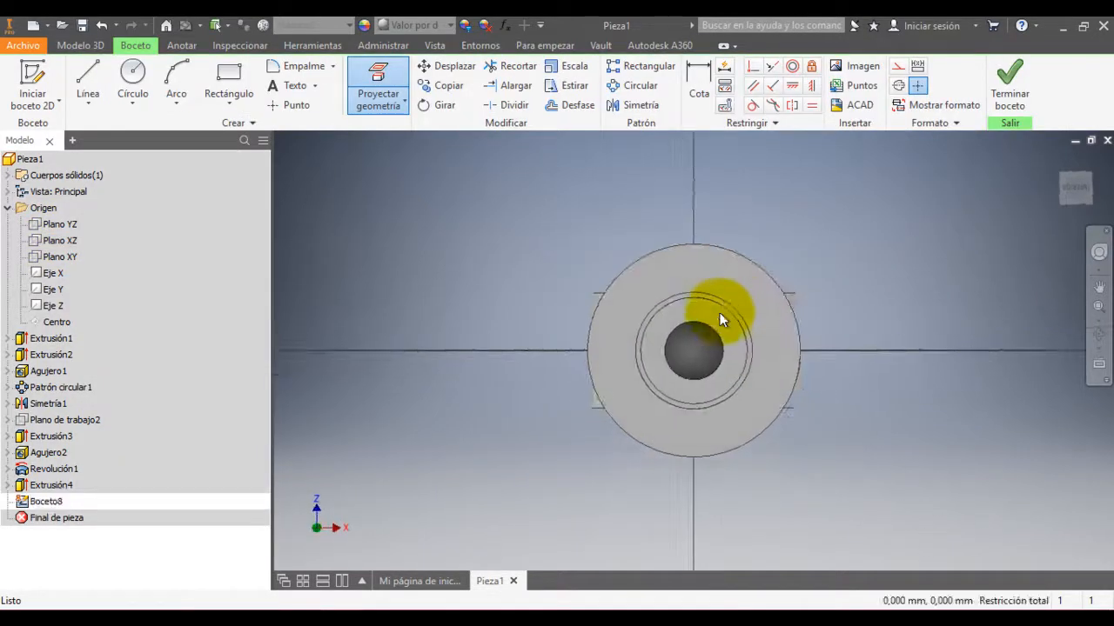
click(1099, 196)
click(1099, 197)
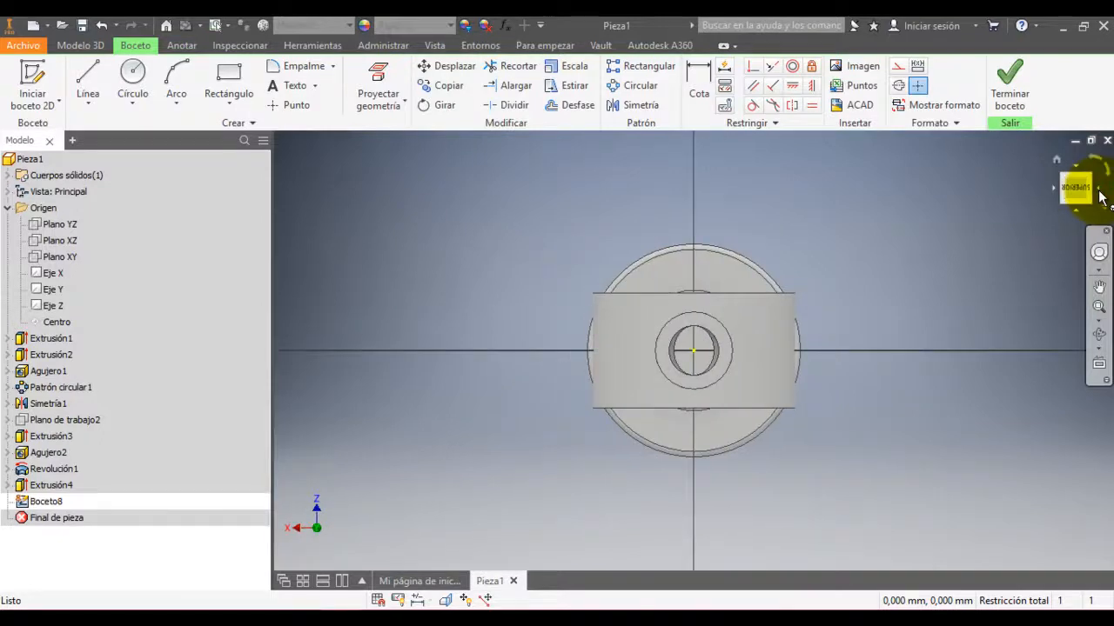
key(F7)
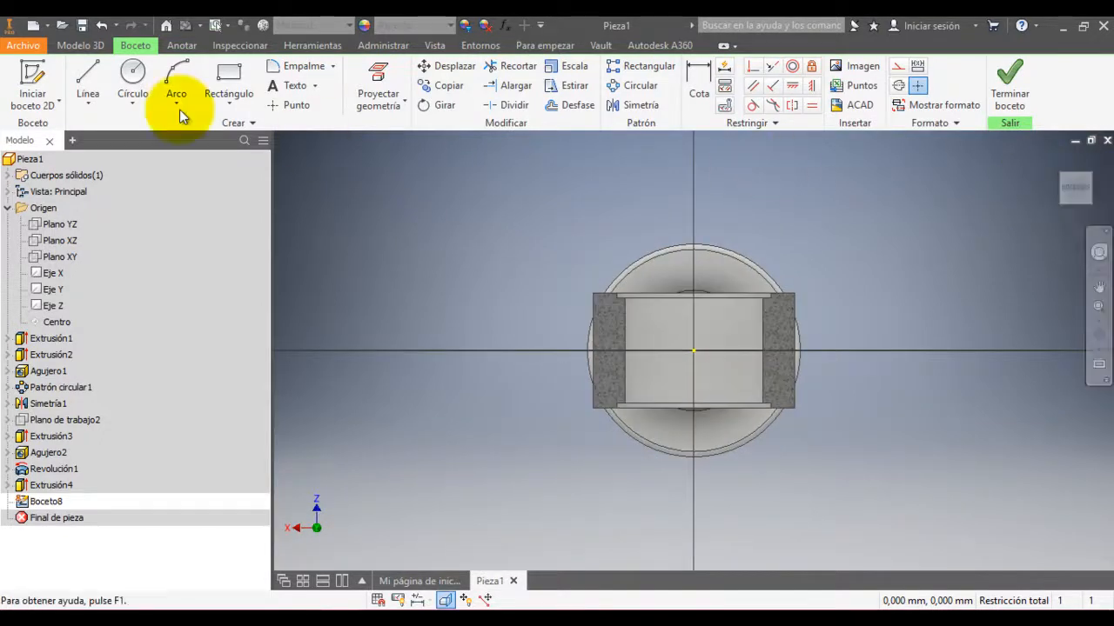
click(147, 83)
click(691, 350)
click(683, 341)
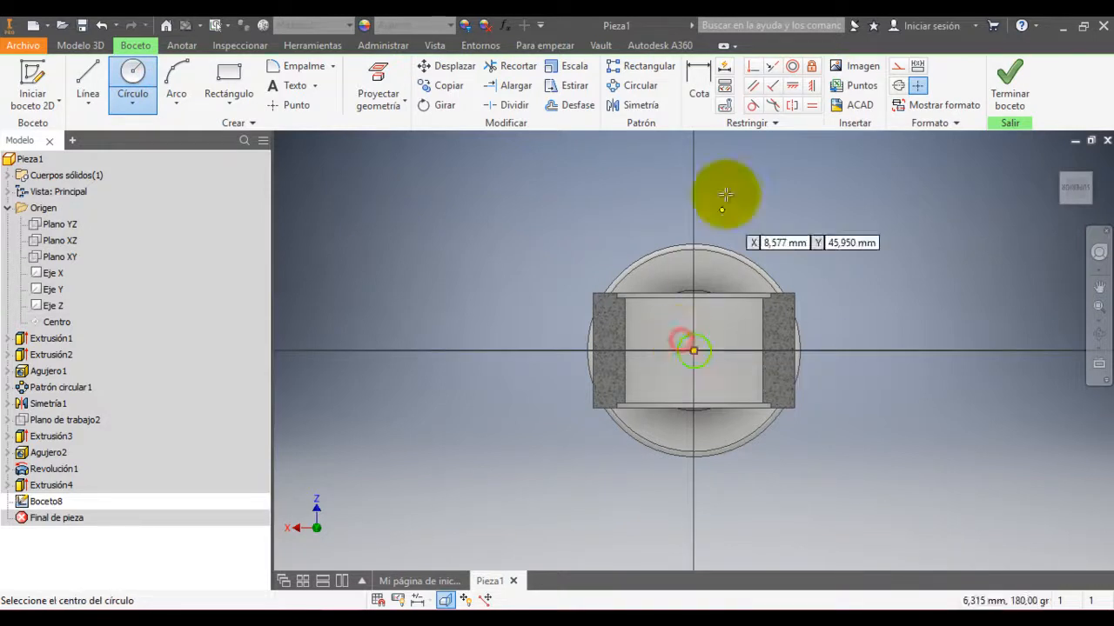
Step: Dimension the circle's diameter as 25.3 mm
click(707, 97)
click(690, 354)
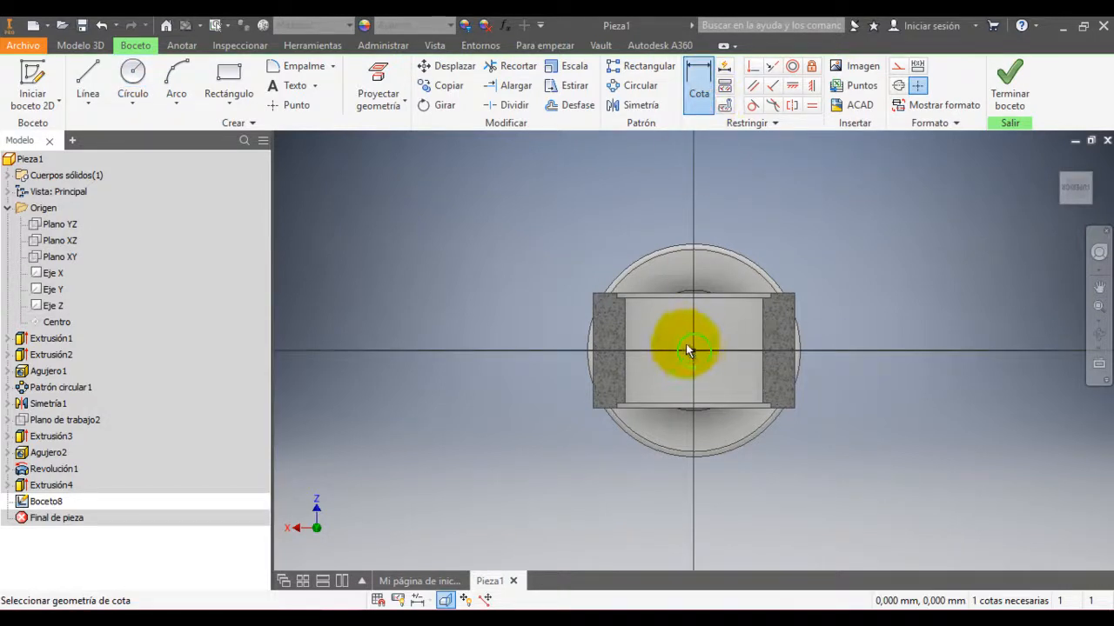
click(683, 343)
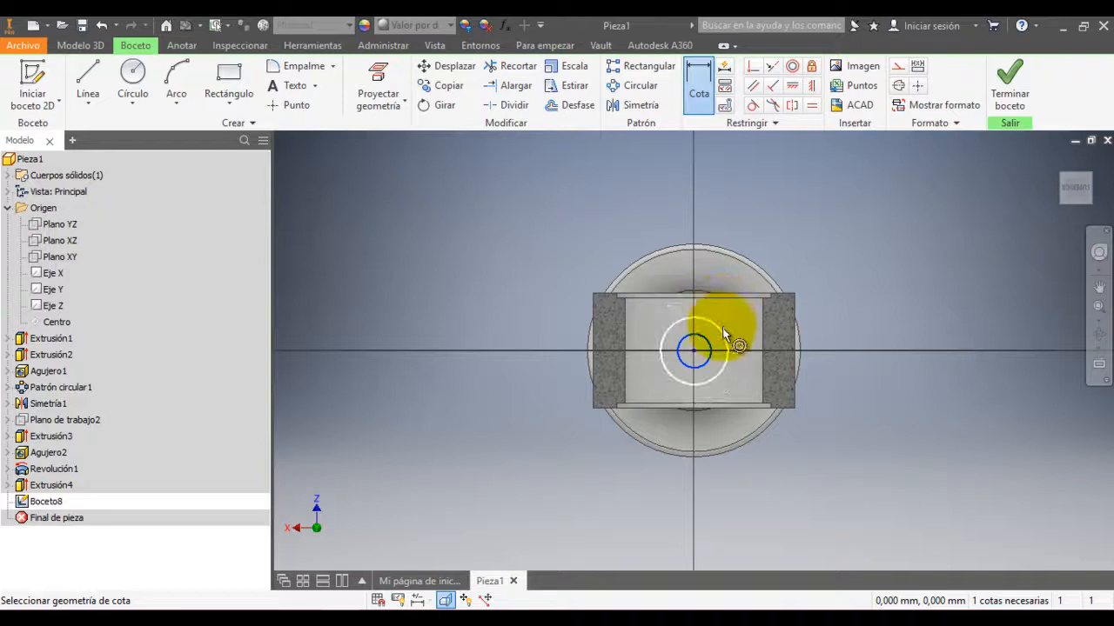
click(775, 227)
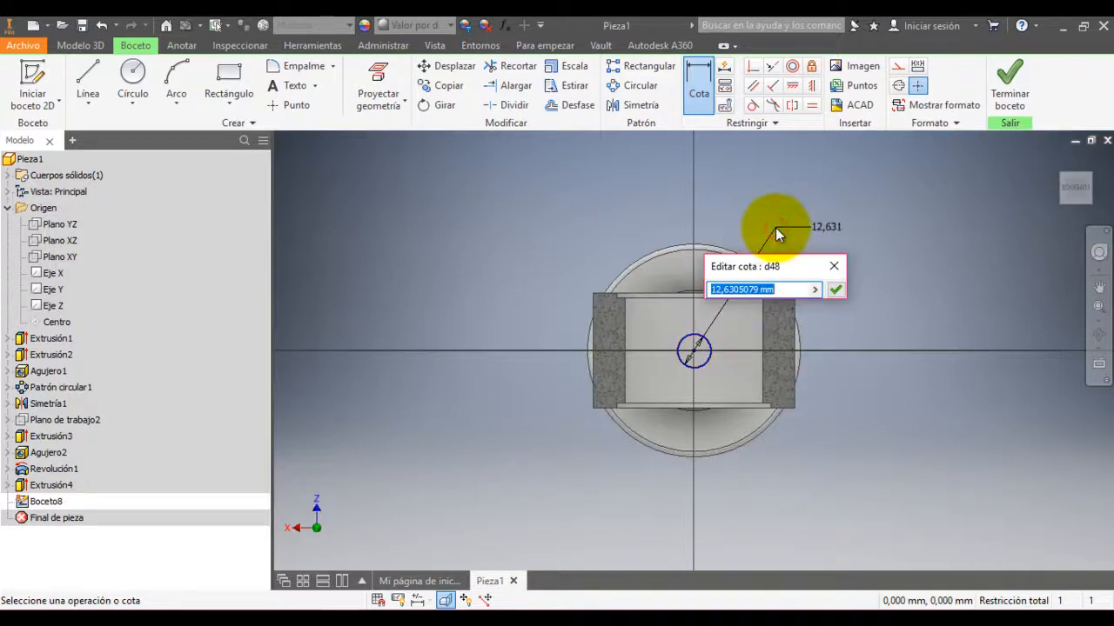
text(2)
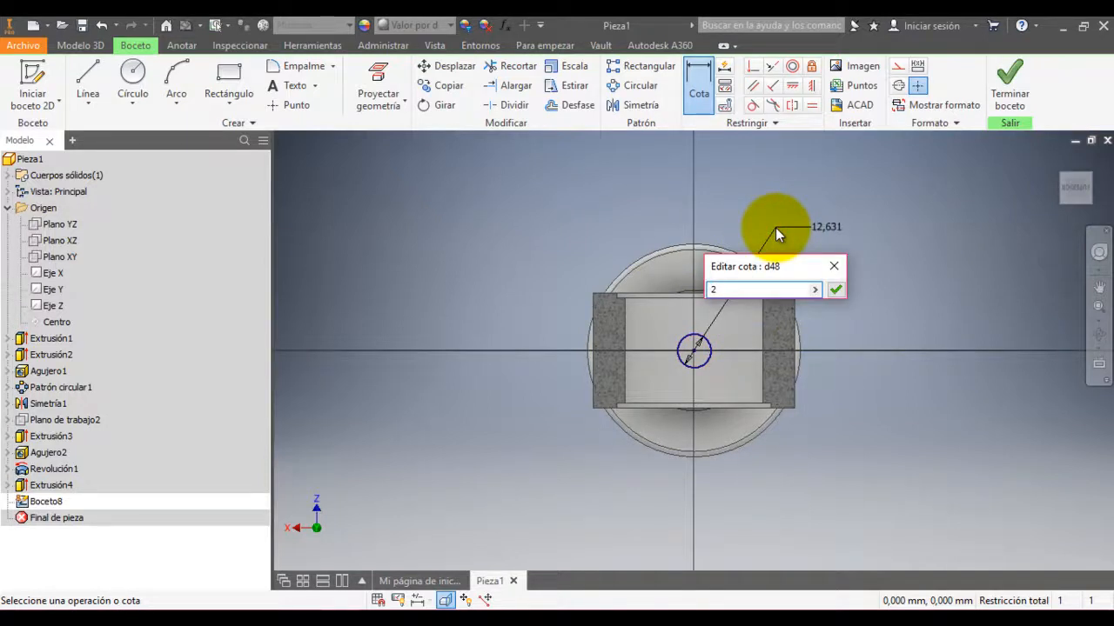
text(5.3mm)
key(Return)
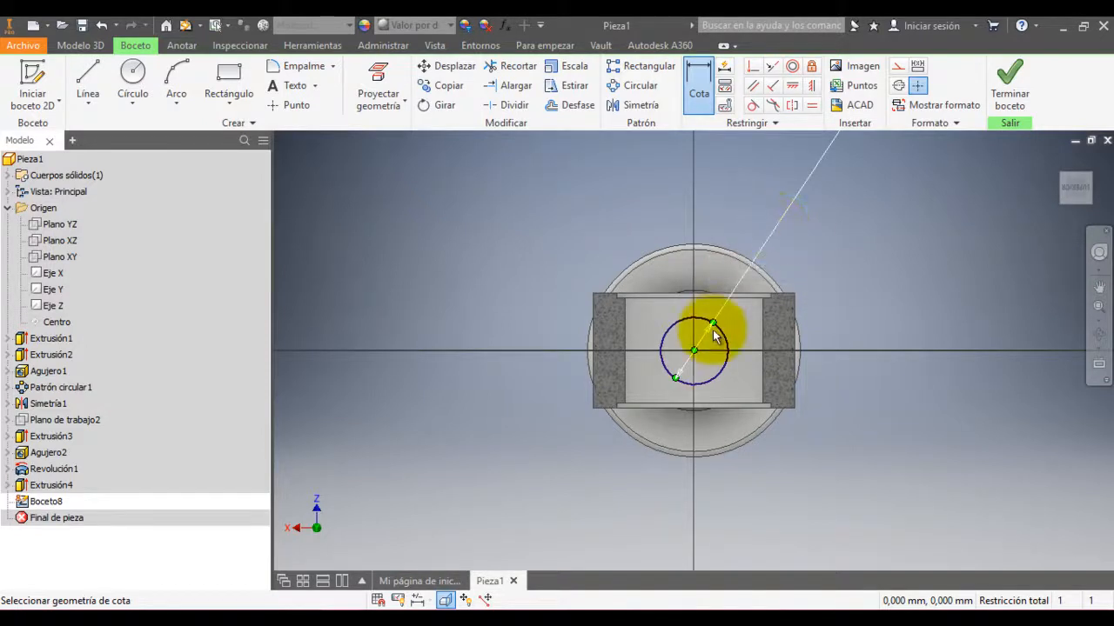
Step: Finish the sketch and start extruding its 25.3 mm circle as a cut in the valve body
scroll(715, 331, down, 4)
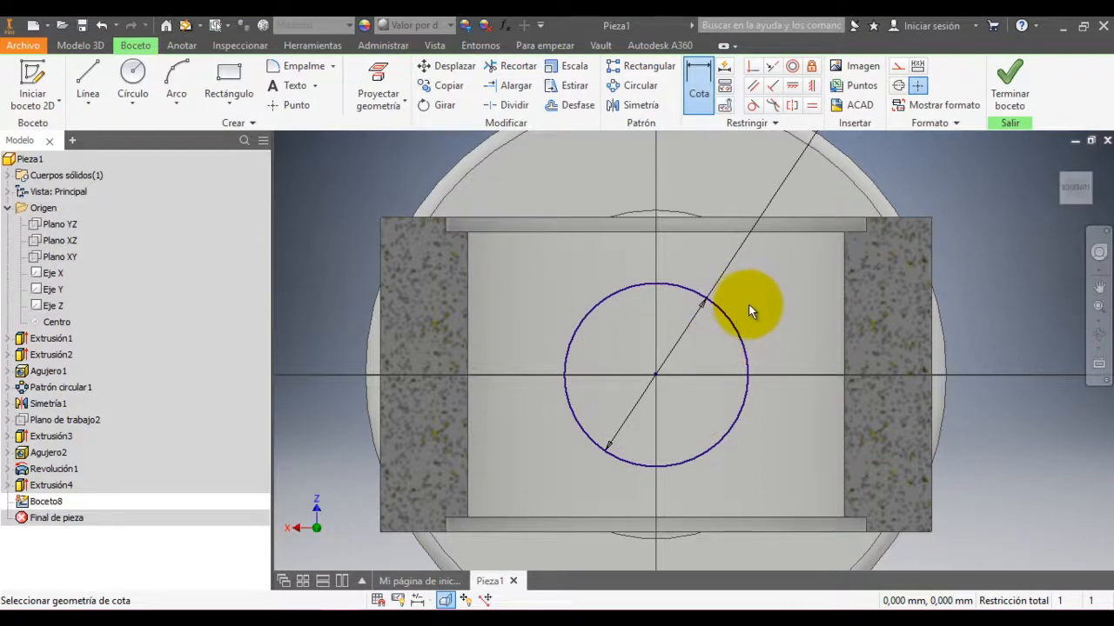
scroll(748, 305, down, 2)
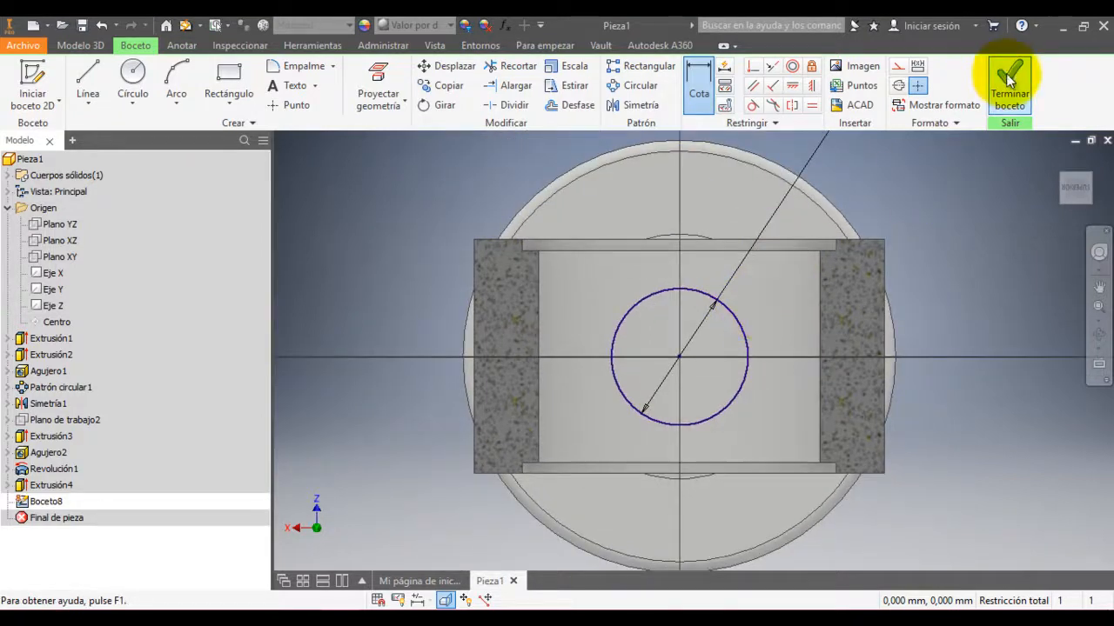
click(1008, 82)
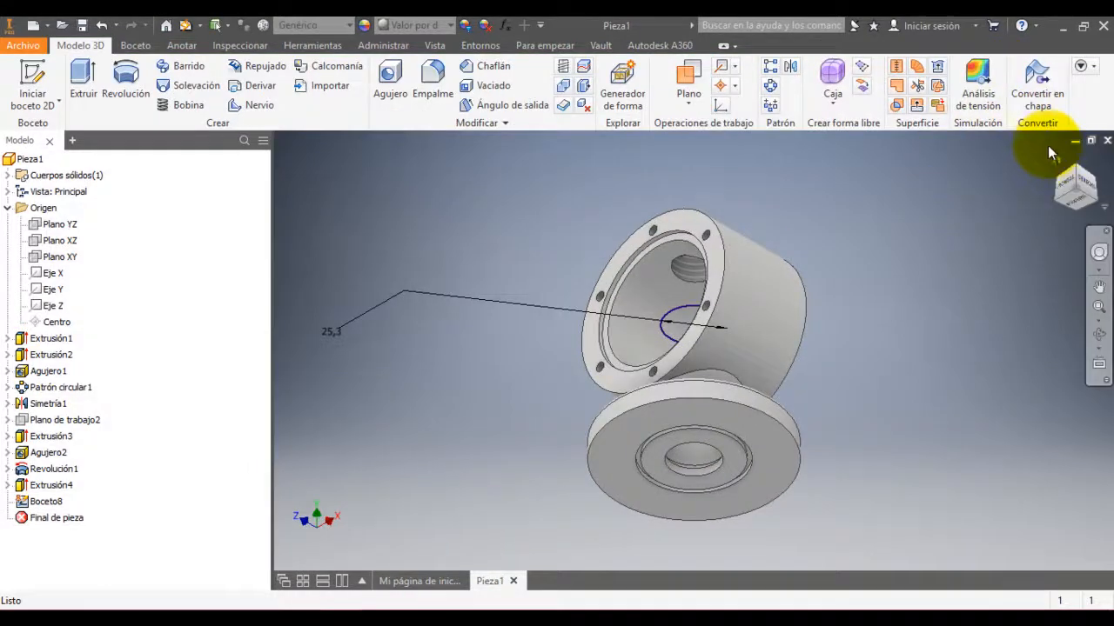
click(1054, 160)
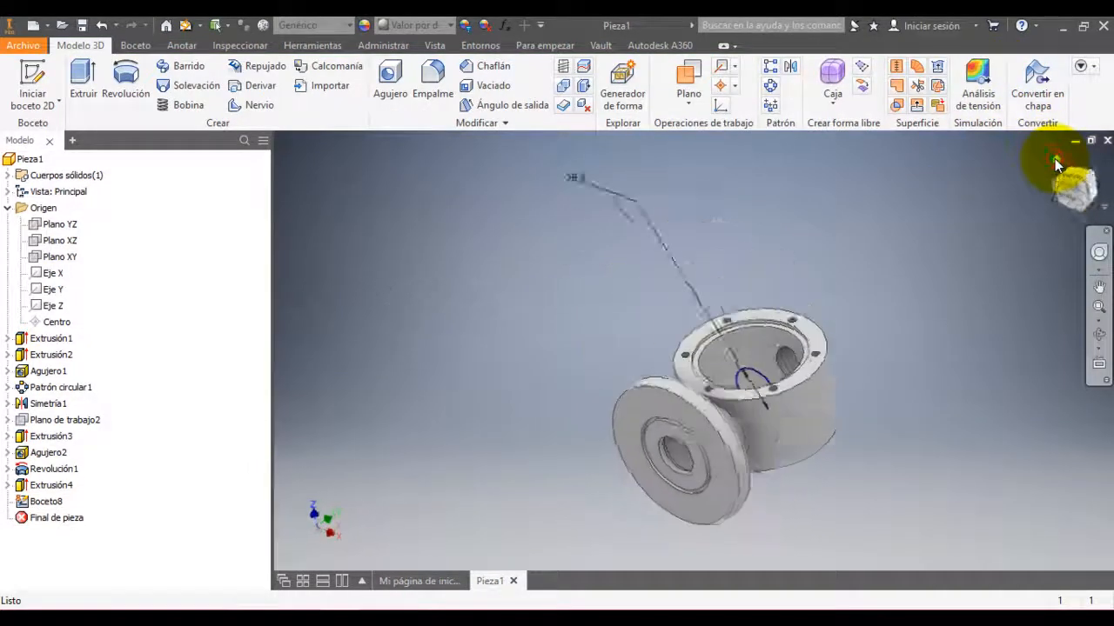
click(1098, 184)
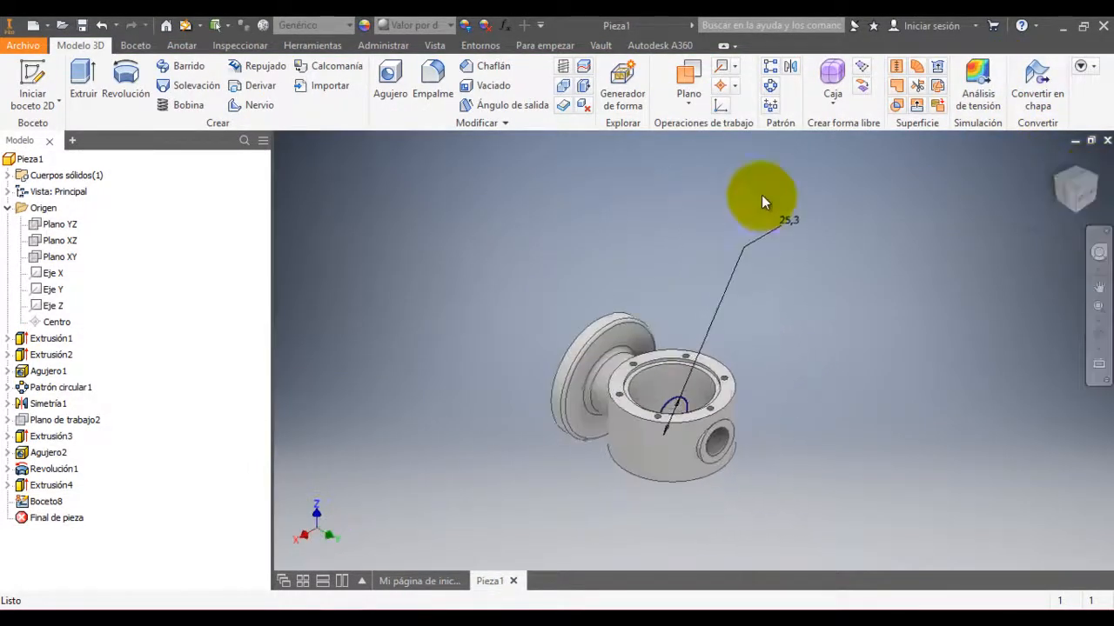
click(78, 91)
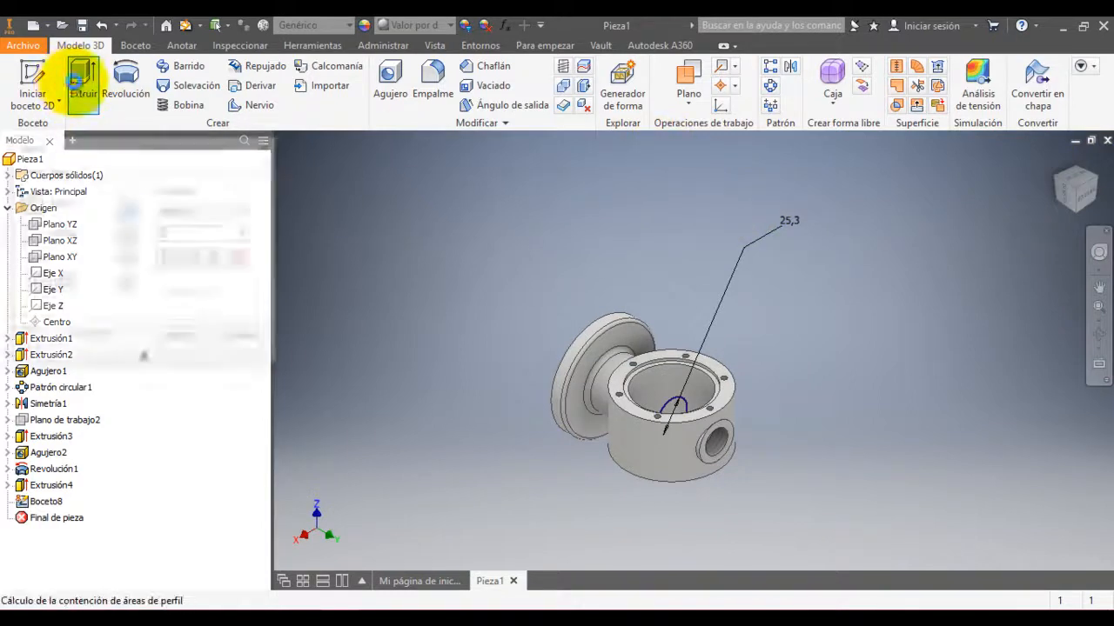
click(127, 233)
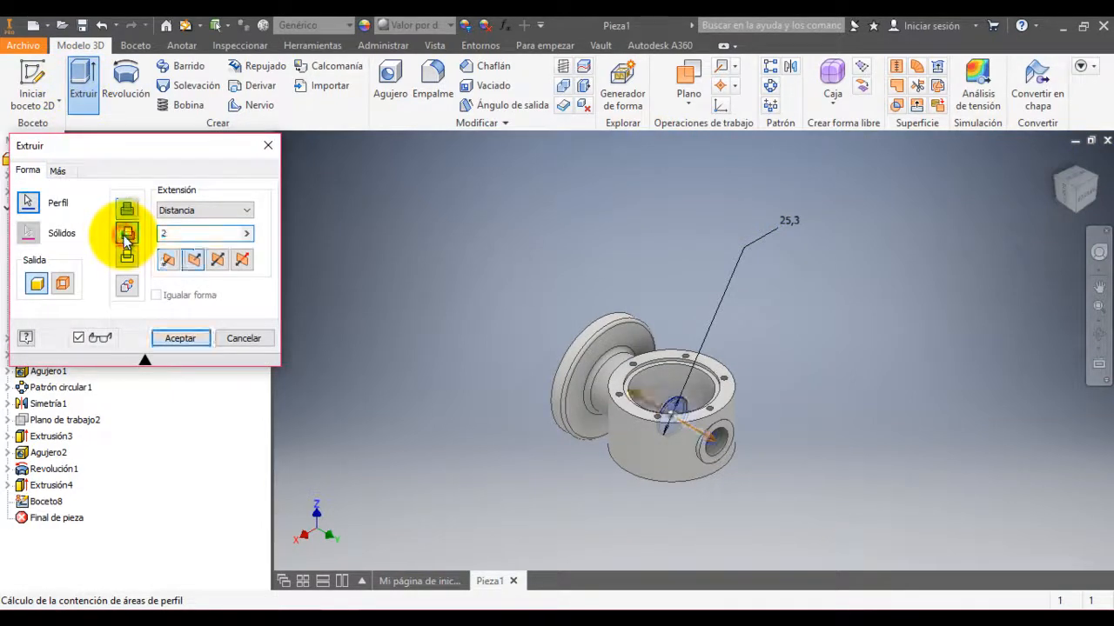
Step: Try to end the cut at the rounded face where the neck meets the flange, using the Hasta extent
click(211, 212)
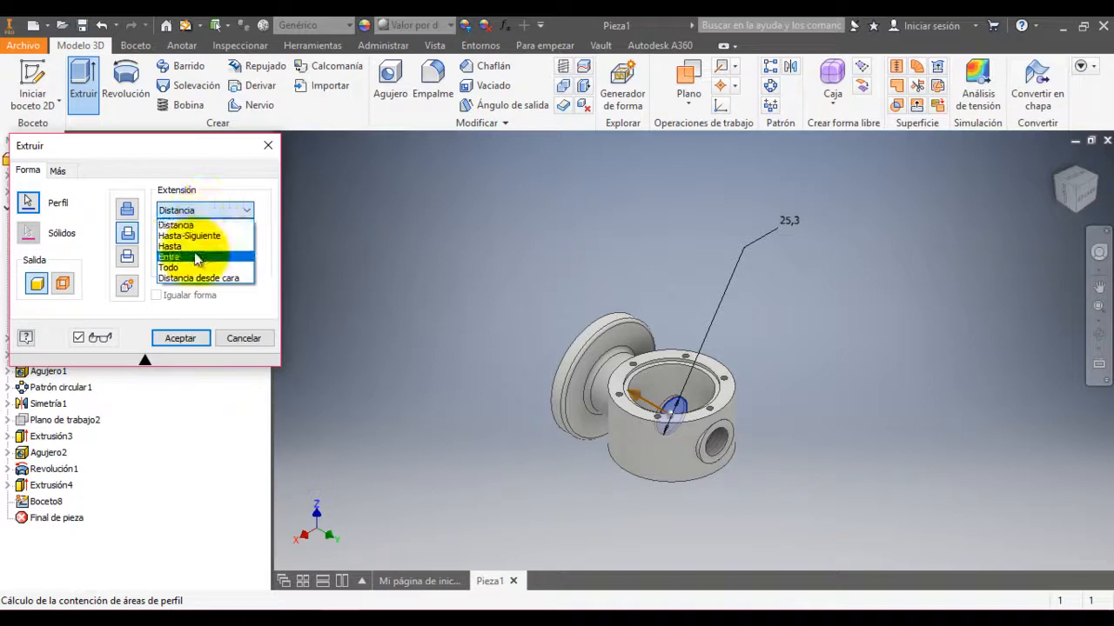
click(197, 233)
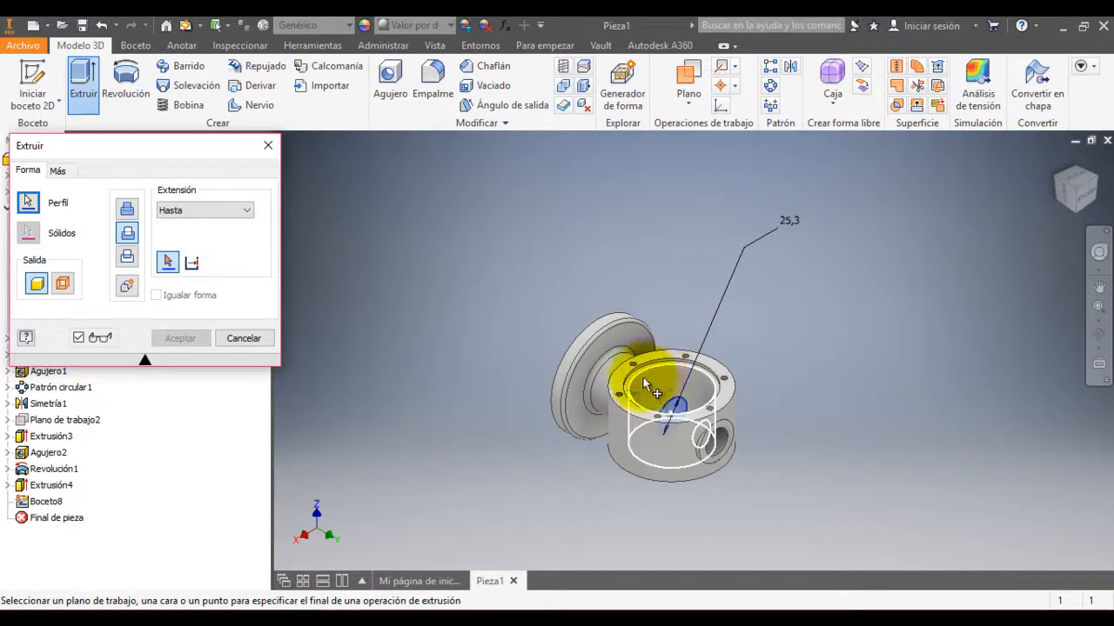
scroll(633, 401, up, 3)
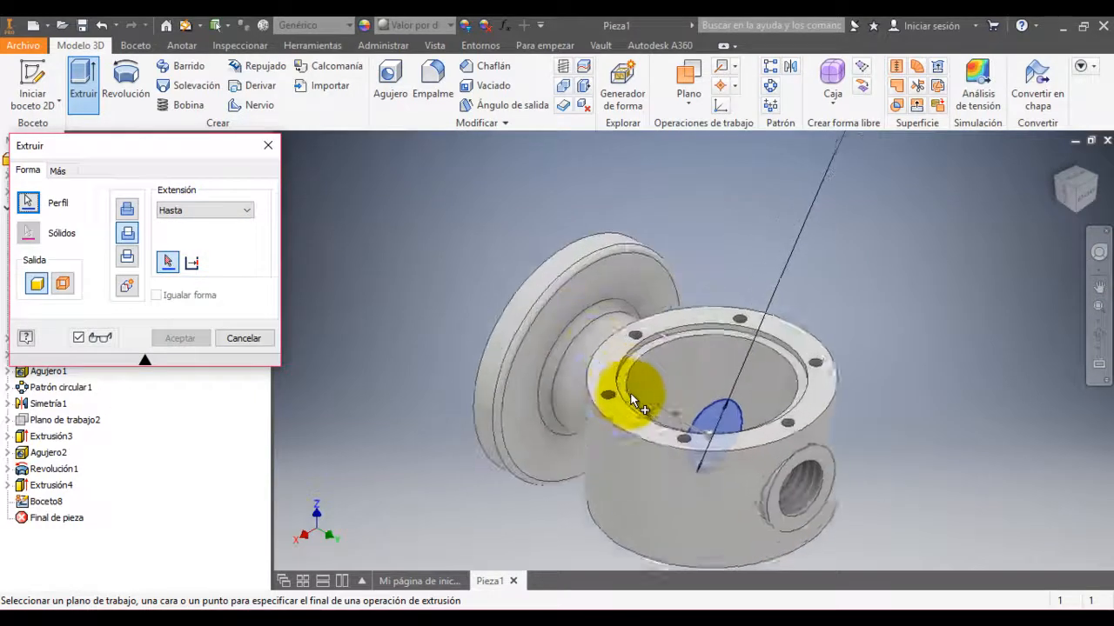
click(580, 324)
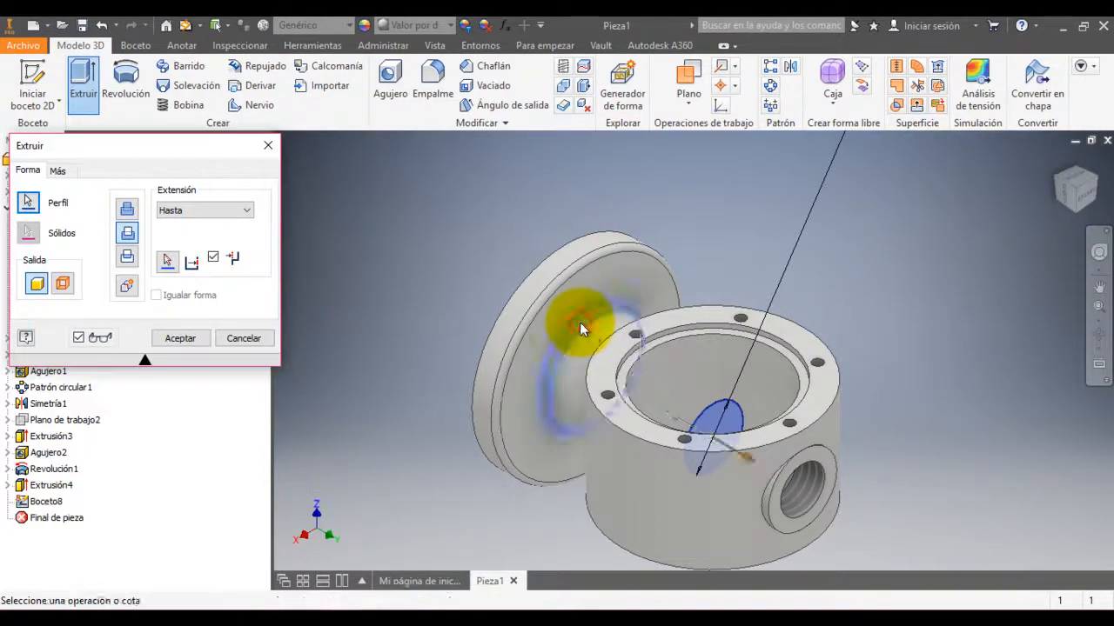
Step: Cut the circle through the neck toward the flange with the Distancia extent, over 46.75 mm
click(178, 217)
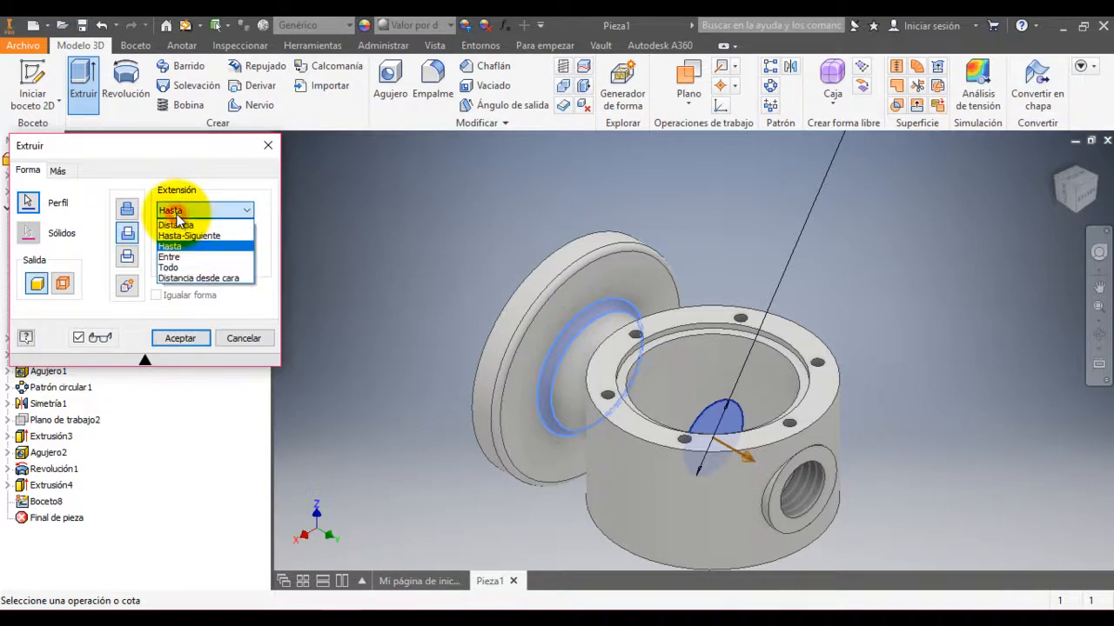
click(186, 225)
click(193, 261)
click(165, 235)
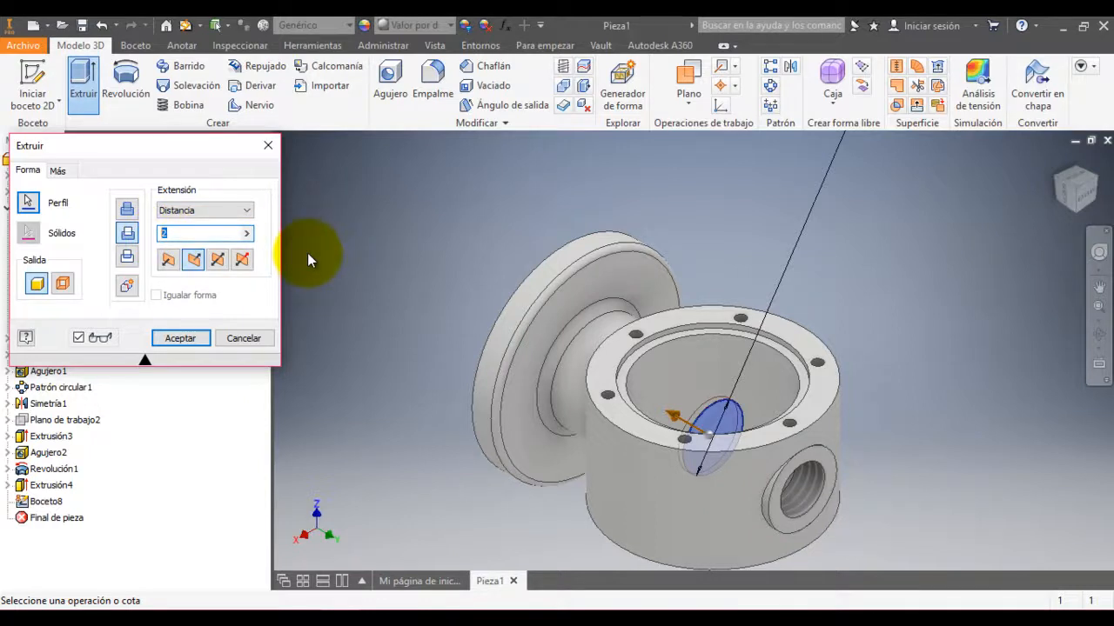
text(30)
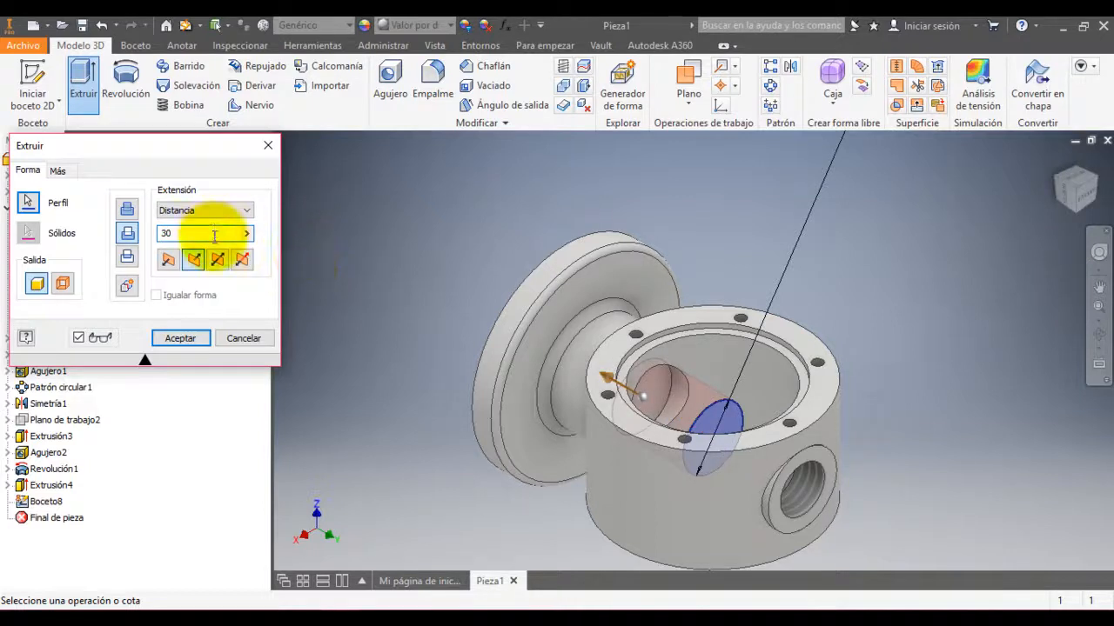
drag(213, 242, 162, 242)
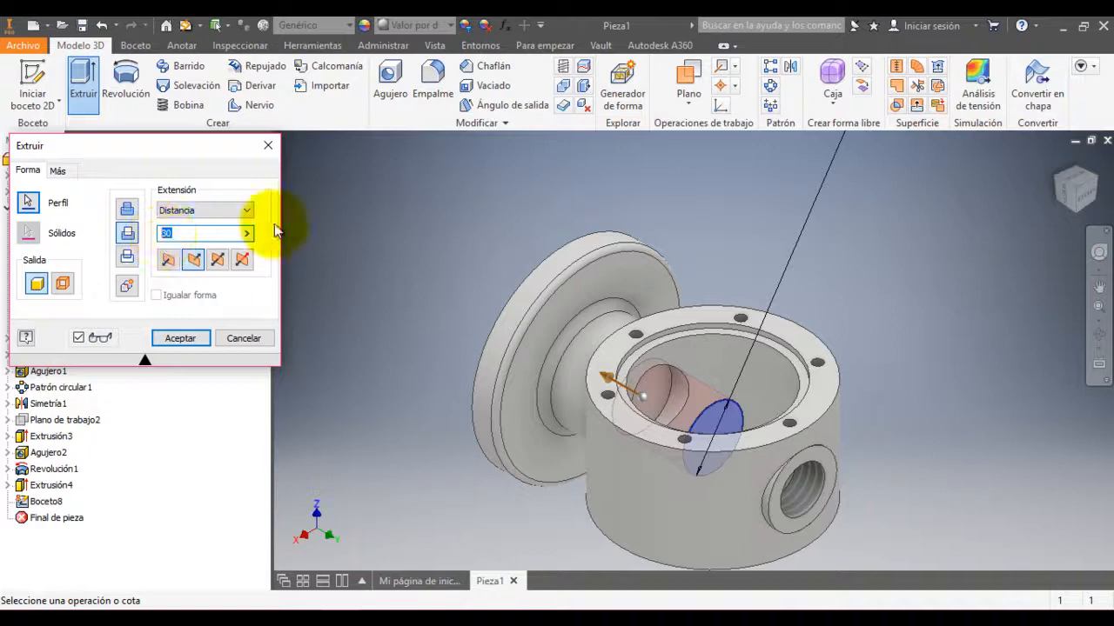
drag(609, 383, 566, 358)
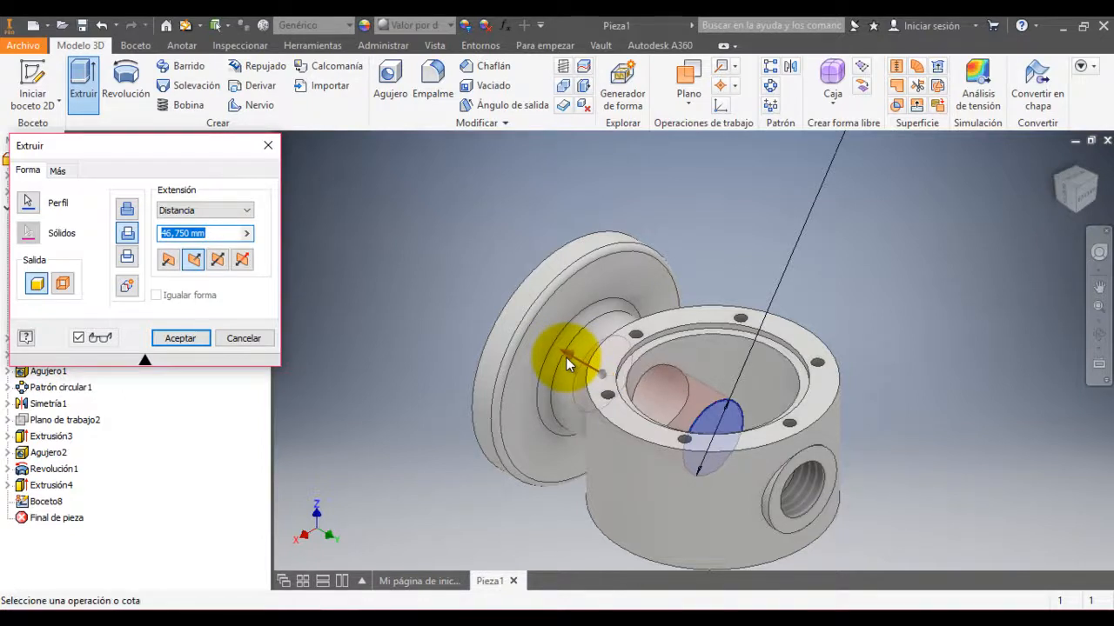
click(179, 339)
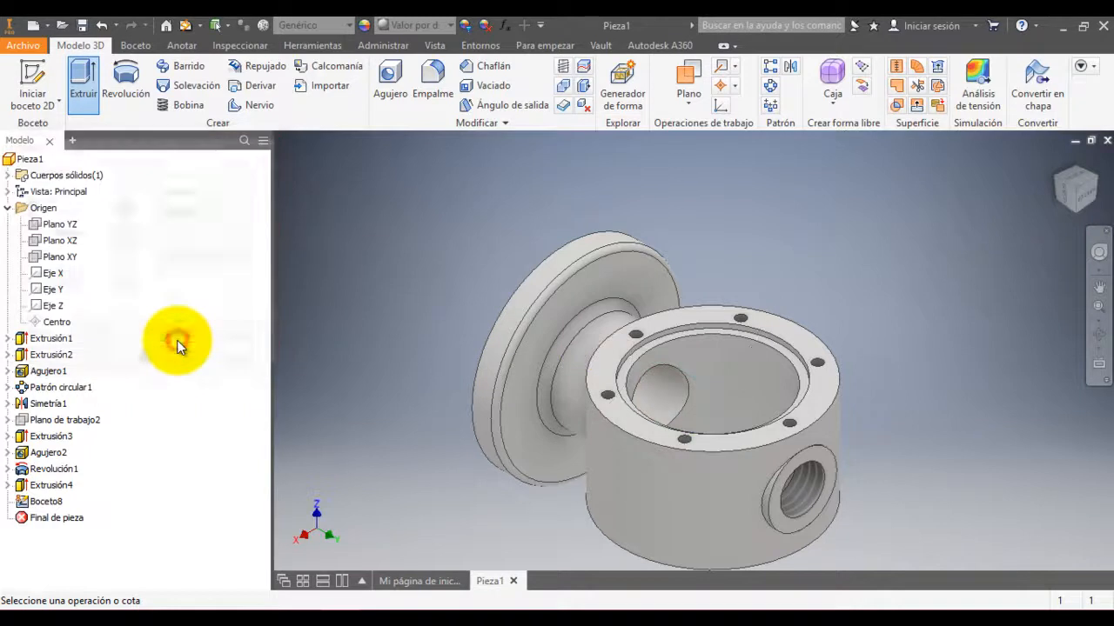
Step: Inspect the cut bore from several sides, and check the flange in the Cuerpo drawing in Acrobat Reader before returning to Inventor
click(1083, 193)
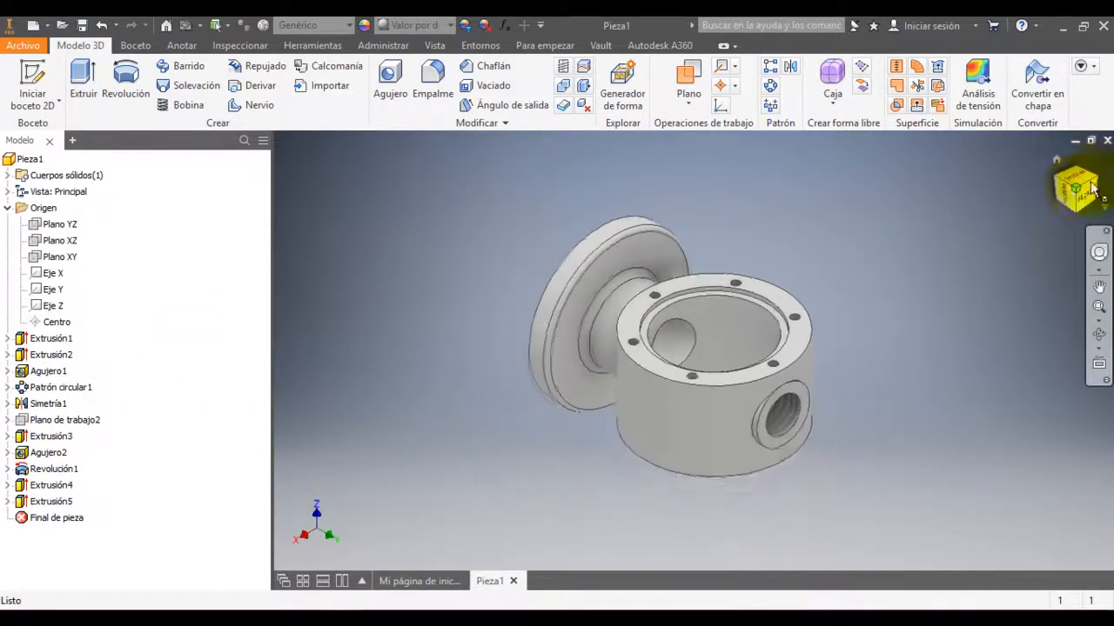
click(1098, 187)
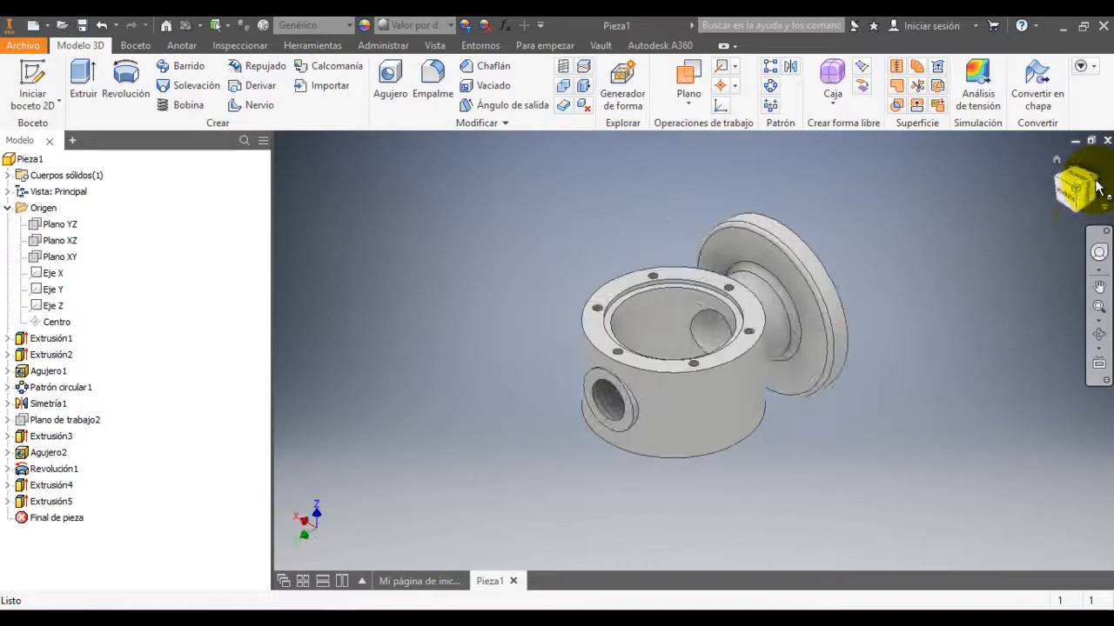
click(1100, 336)
mouse_move(691, 356)
mouse_down()
mouse_move(671, 356)
mouse_move(744, 331)
mouse_move(741, 365)
mouse_move(714, 378)
mouse_move(752, 319)
mouse_move(740, 223)
mouse_move(644, 261)
mouse_move(676, 348)
mouse_move(666, 348)
mouse_move(674, 344)
mouse_up()
click(1074, 183)
click(1079, 193)
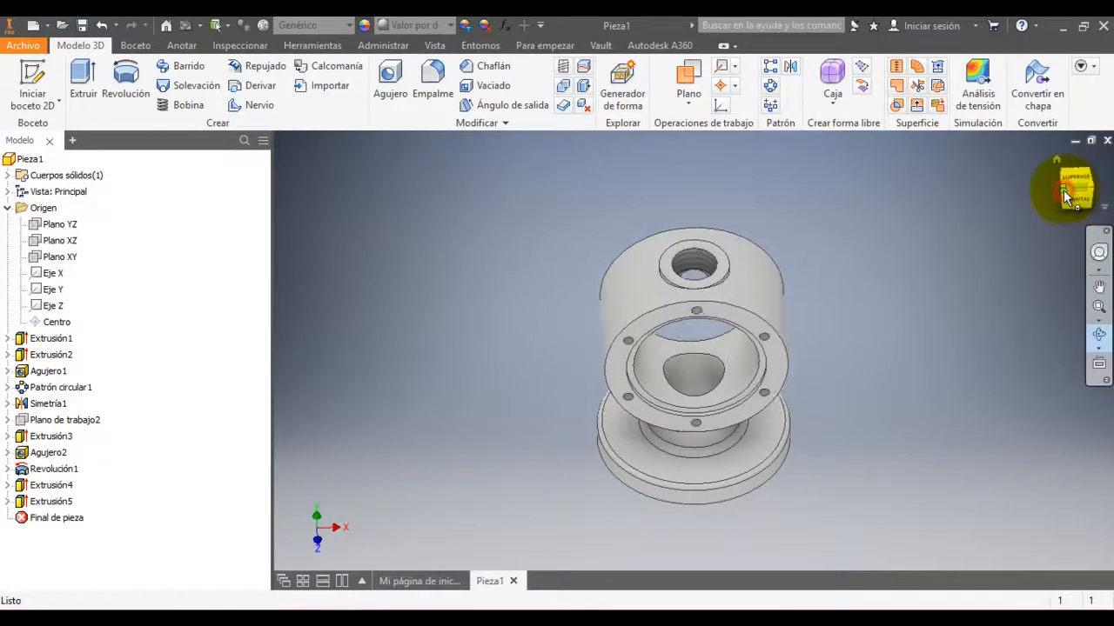
click(1063, 189)
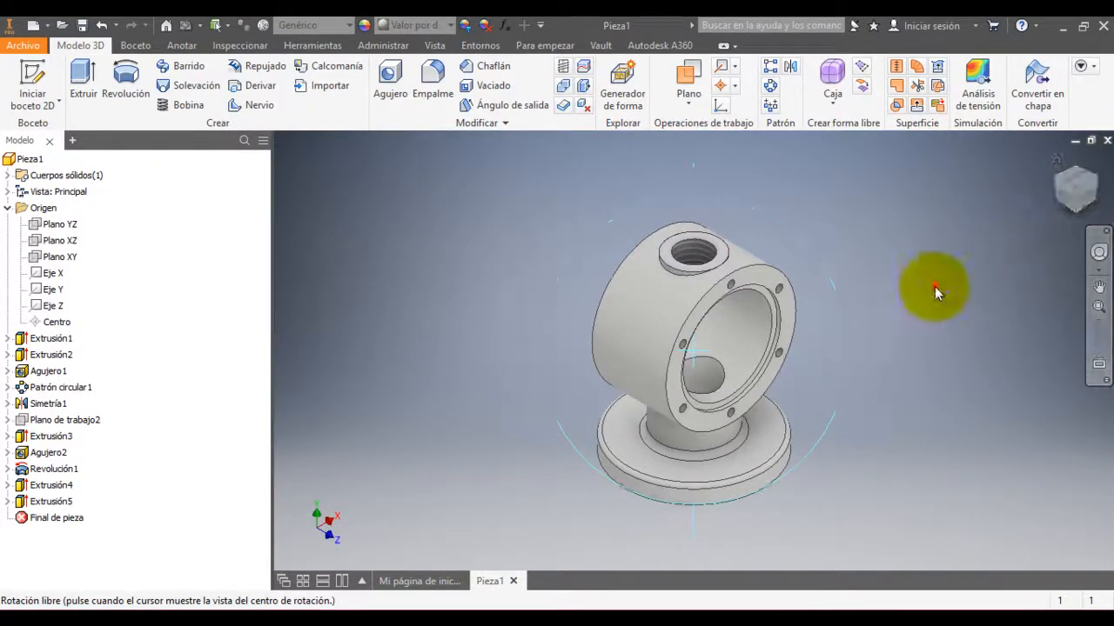
key(Escape)
click(310, 625)
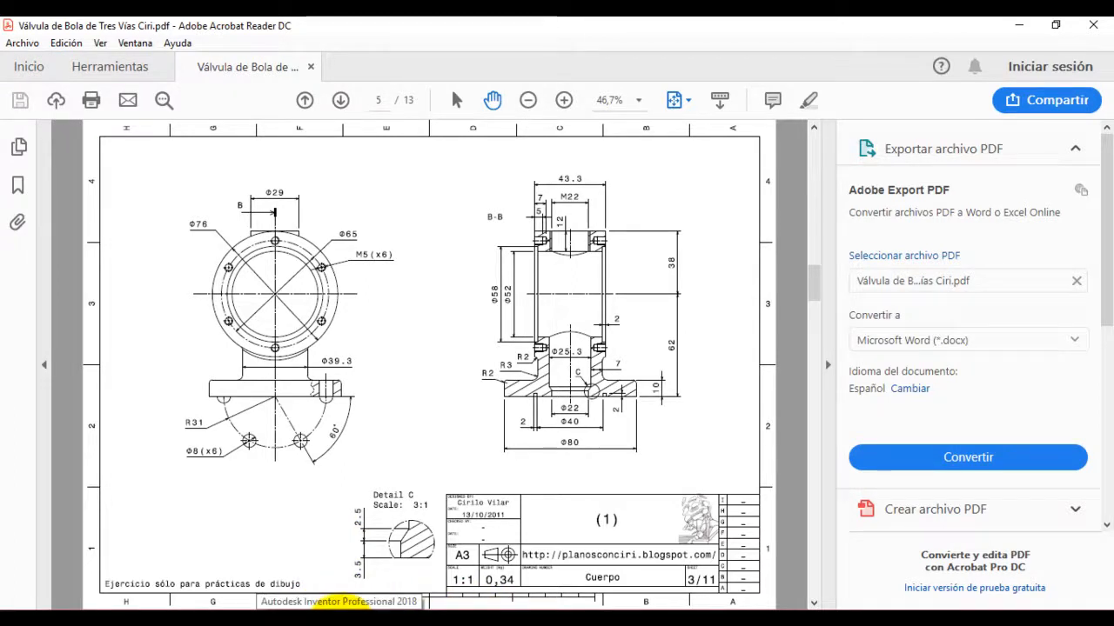
click(352, 609)
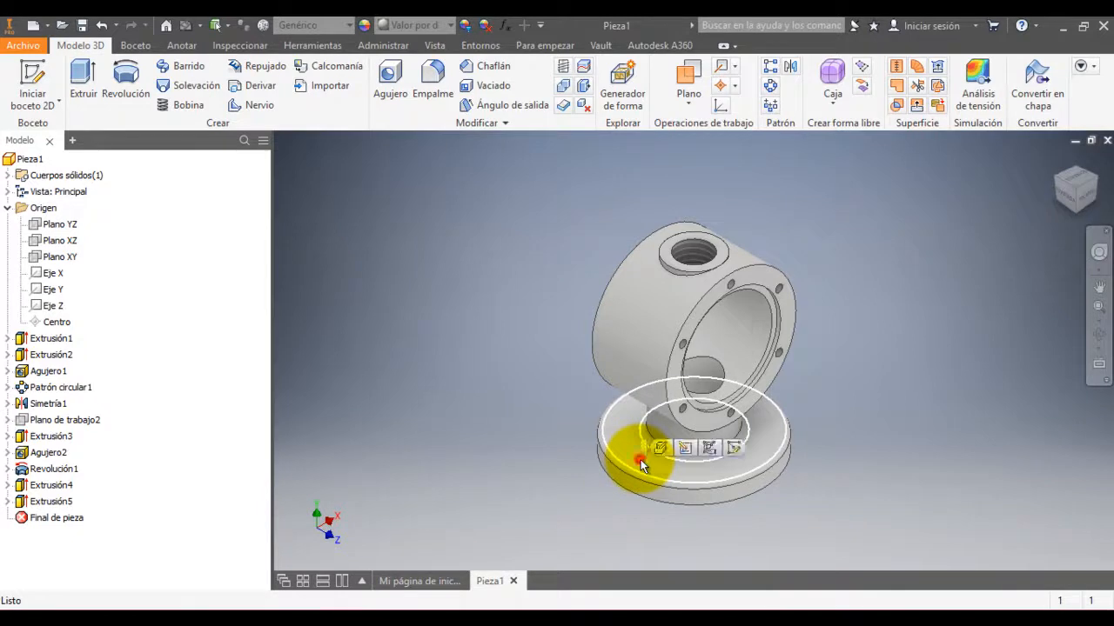
Step: Start a sketch on the flange's neck-side face and draw a circle about 62.1 mm in diameter centred on the origin
click(707, 429)
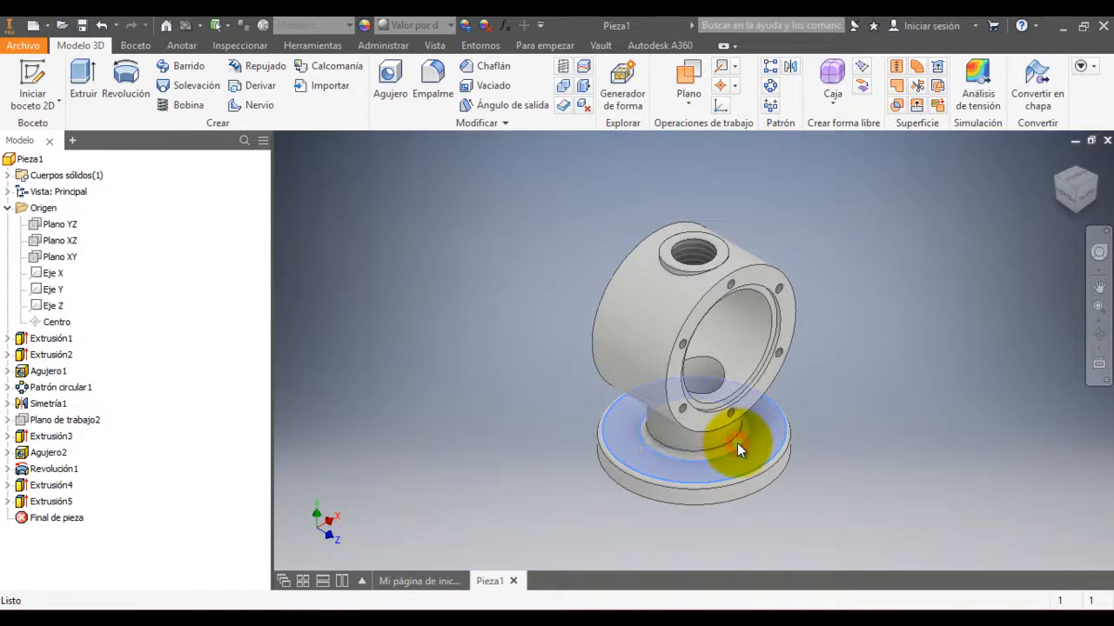
click(737, 442)
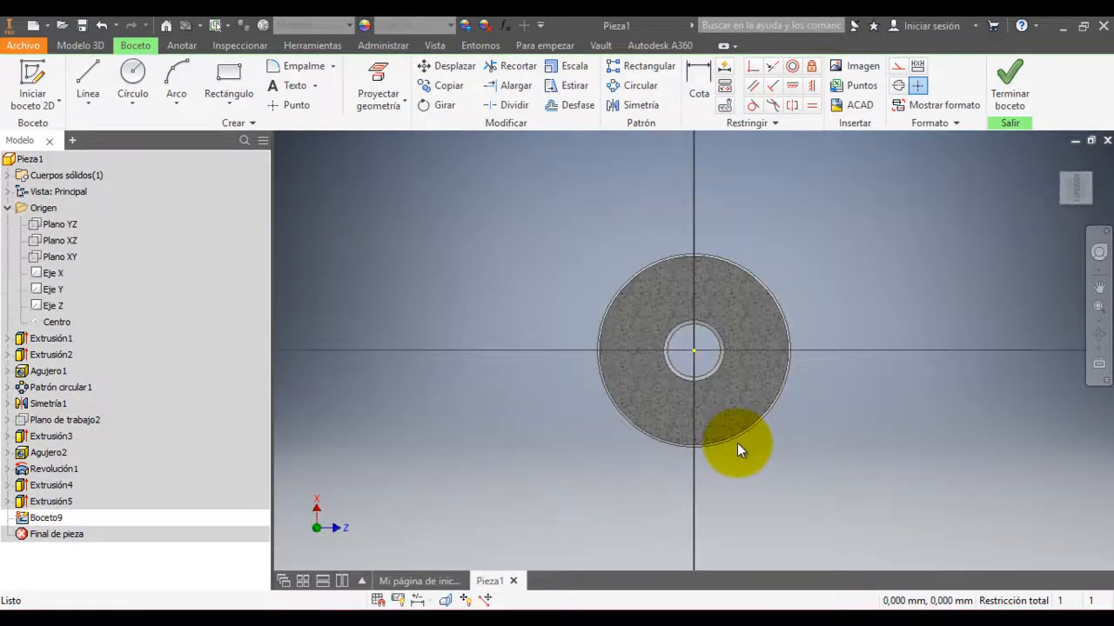
scroll(700, 381, down, 5)
click(133, 74)
click(680, 268)
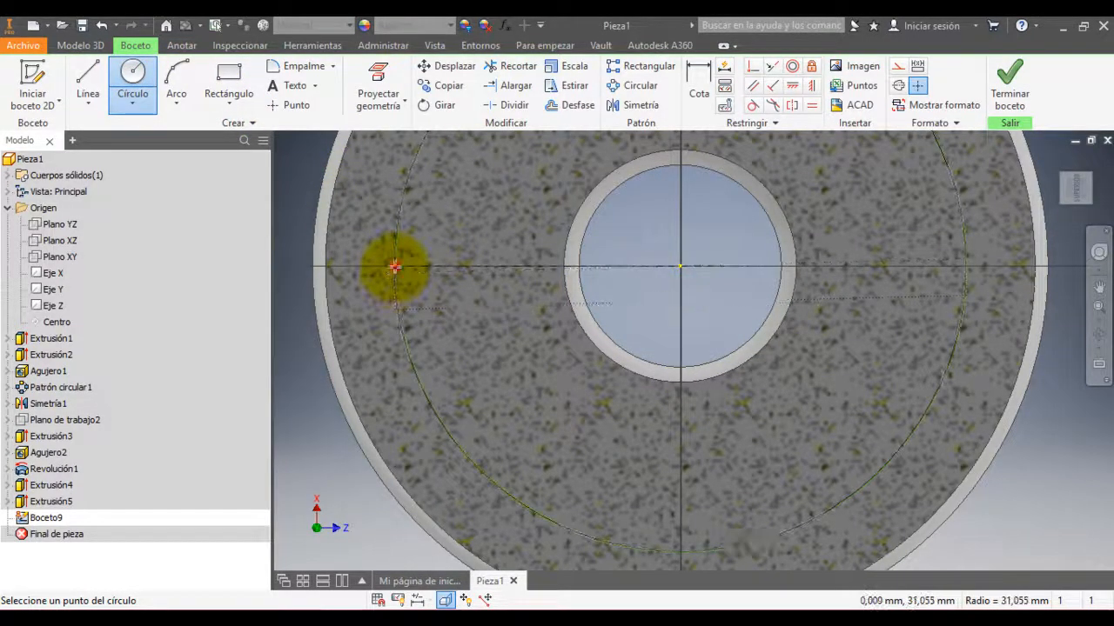
click(396, 267)
scroll(529, 315, up, 4)
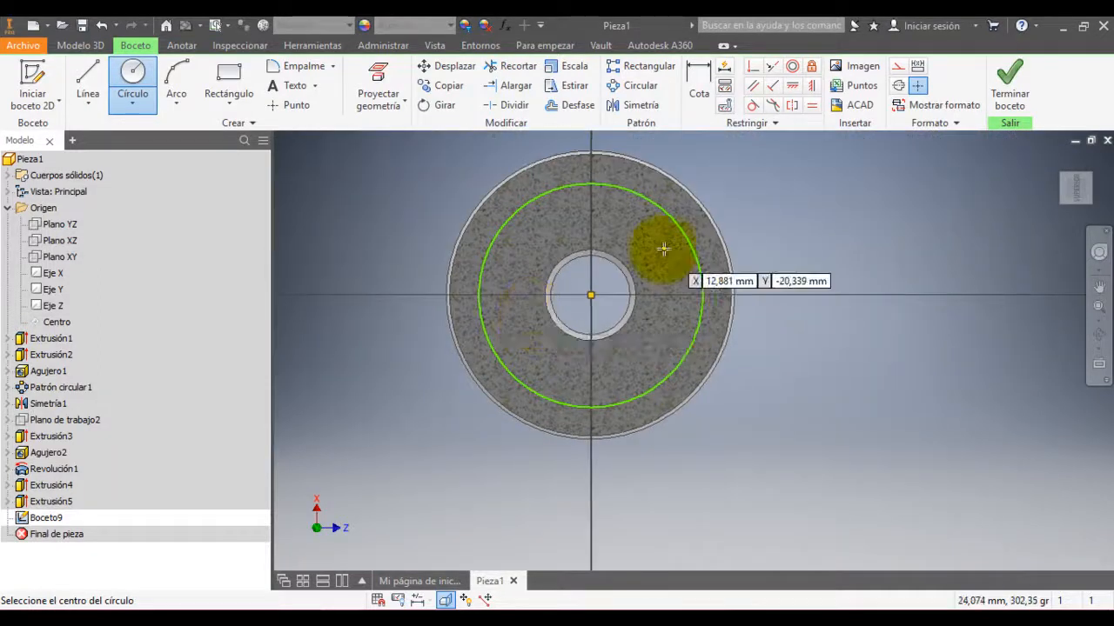
Step: Convert the circle on the flange to construction geometry and dimension its diameter as 62 mm
key(Escape)
right_click(654, 202)
click(735, 201)
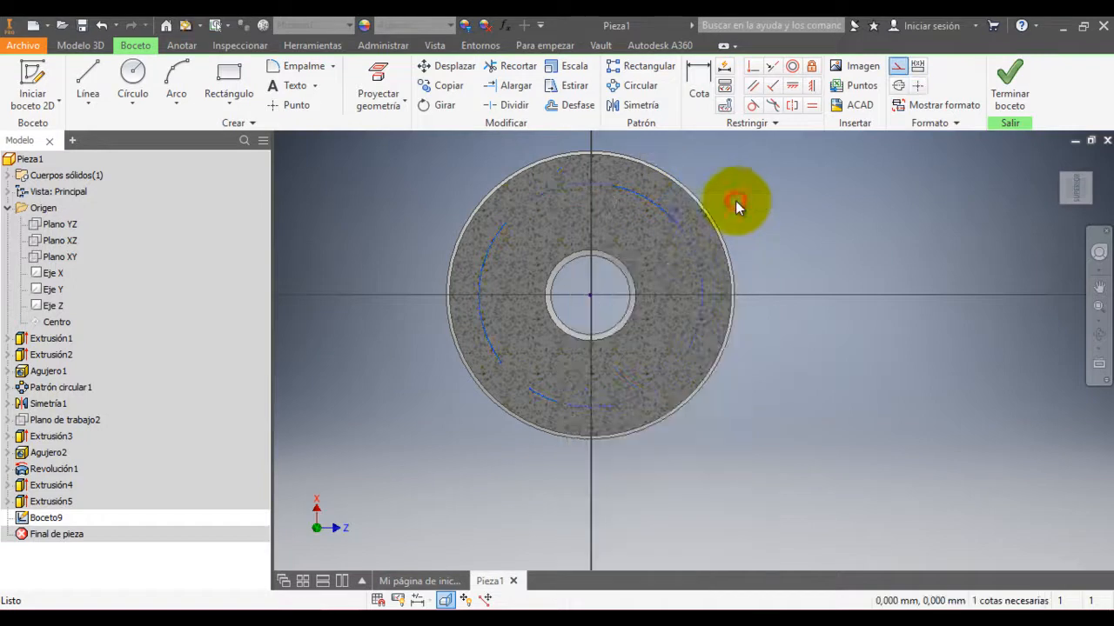
click(688, 75)
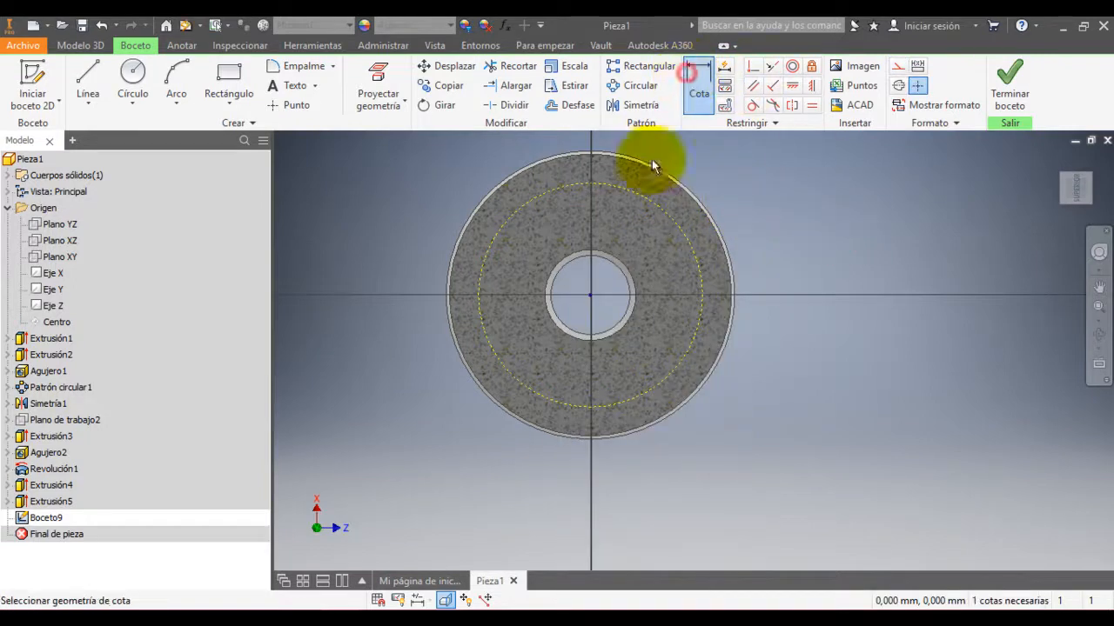
click(642, 195)
click(640, 220)
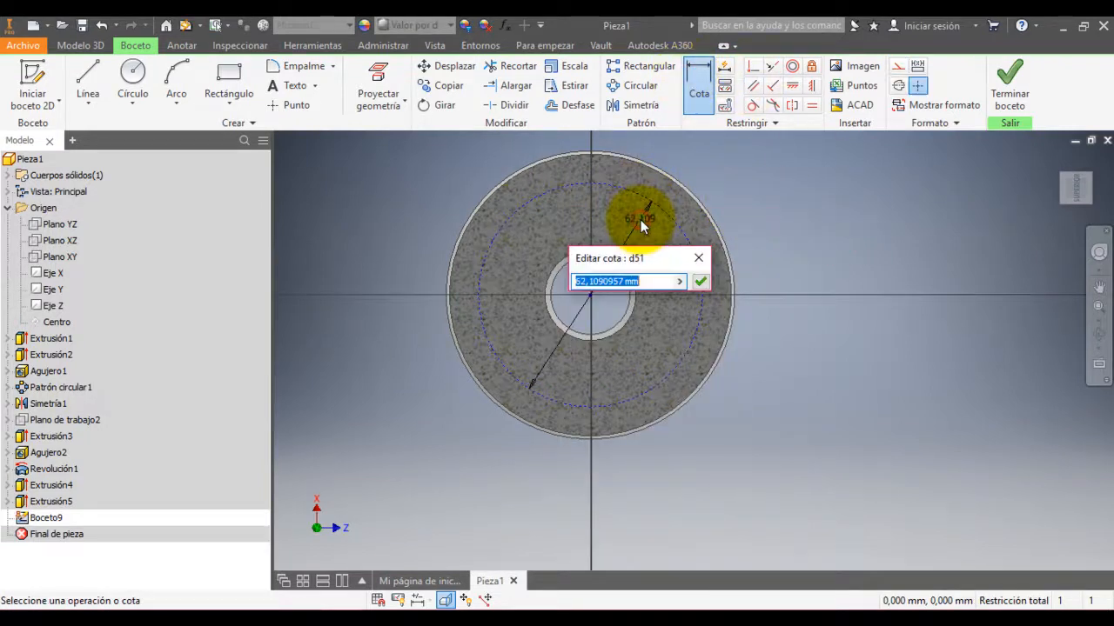
text(62)
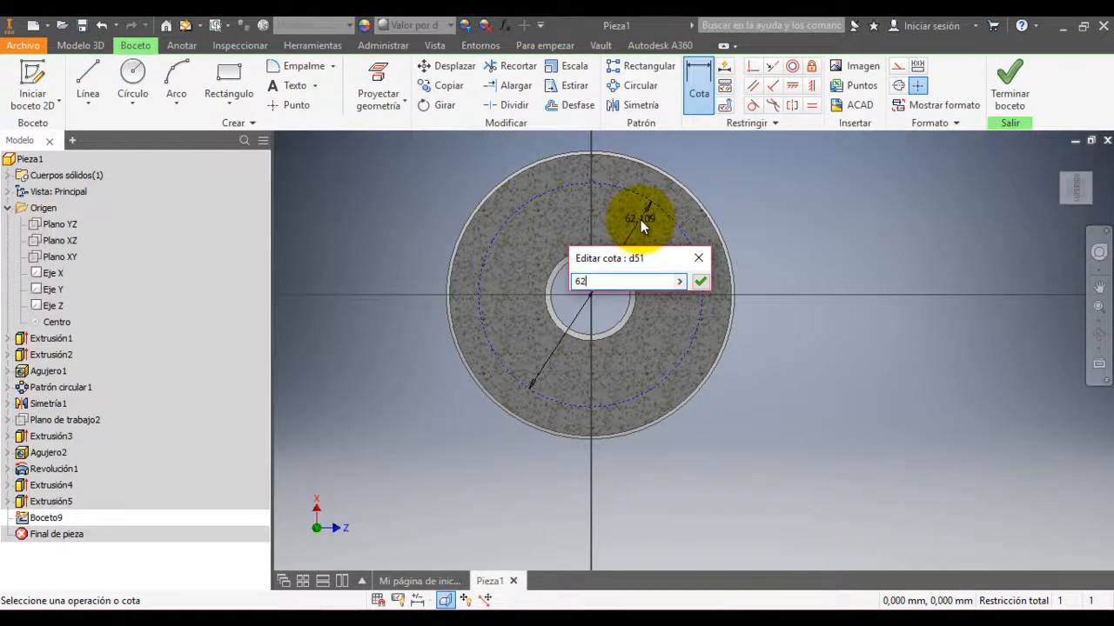
key(Return)
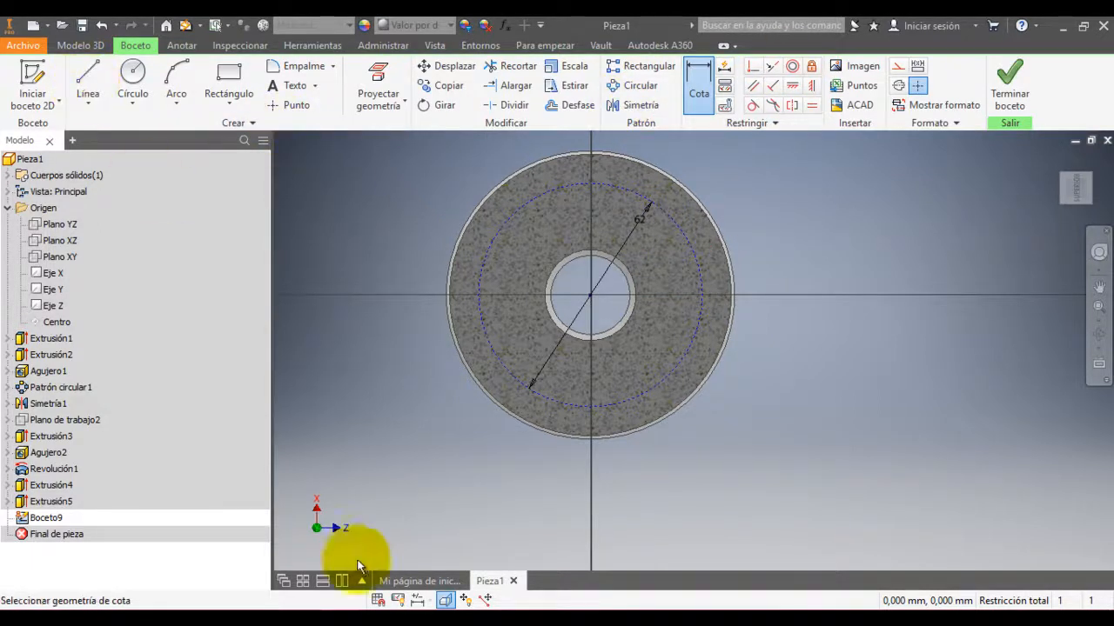
Step: Check the bolt-hole layout in the Cuerpo drawing, then draw two lines from the origin to the 62 mm circle, one vertical and one about 41° away
click(294, 620)
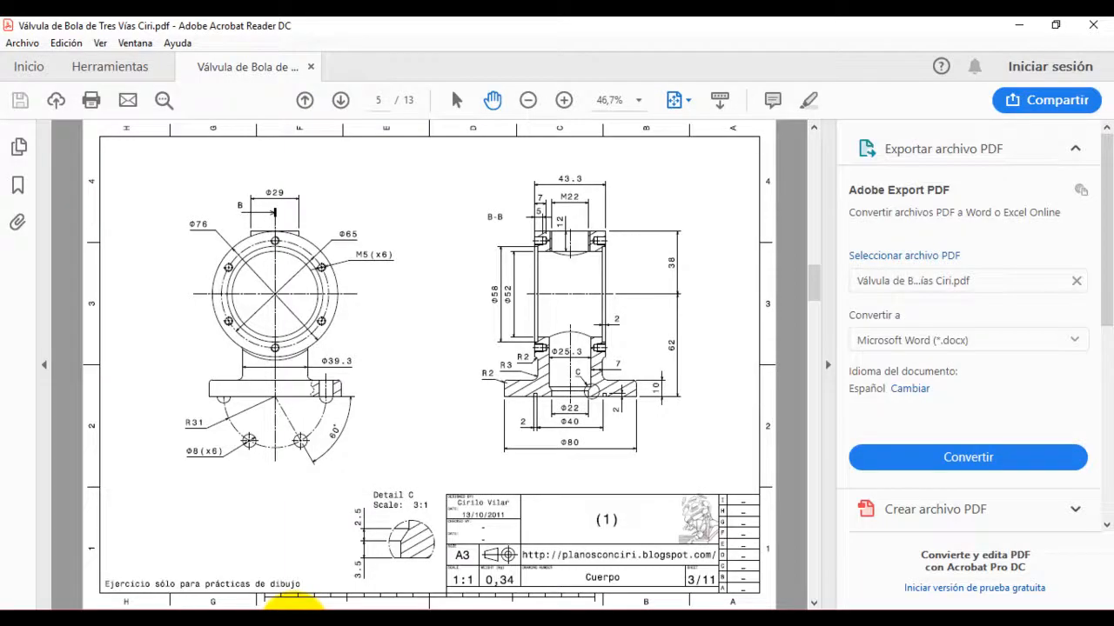
click(294, 620)
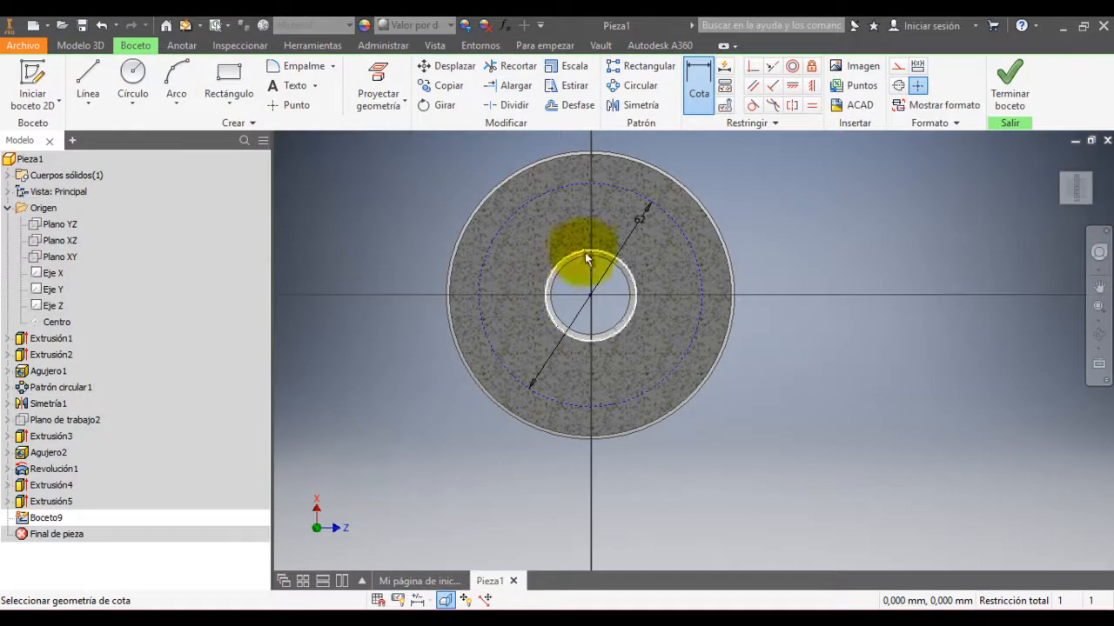
click(87, 83)
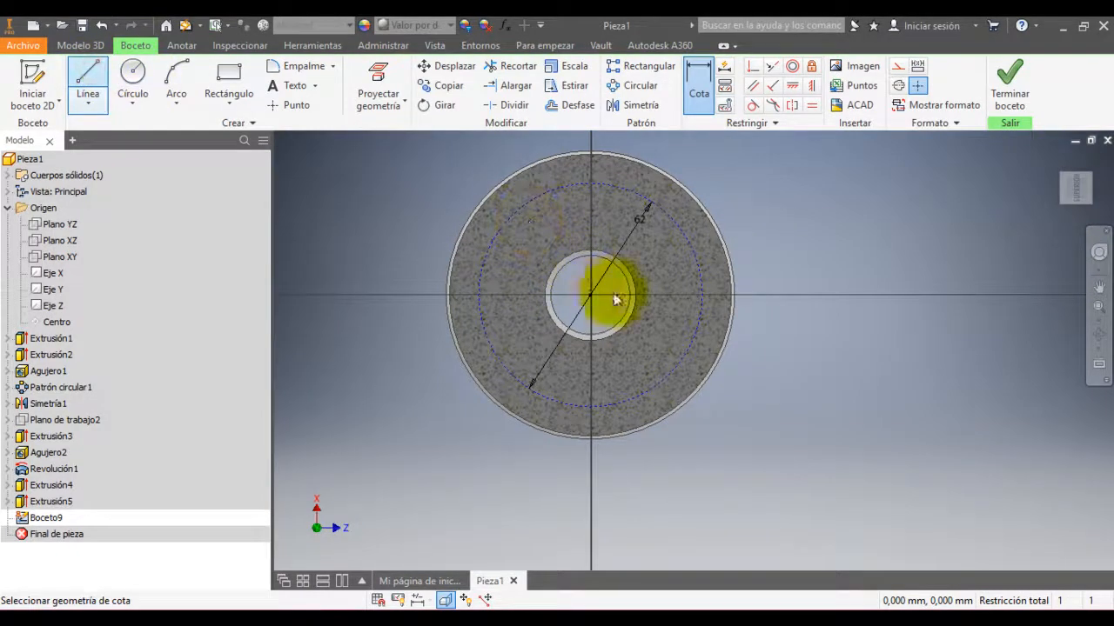
click(87, 82)
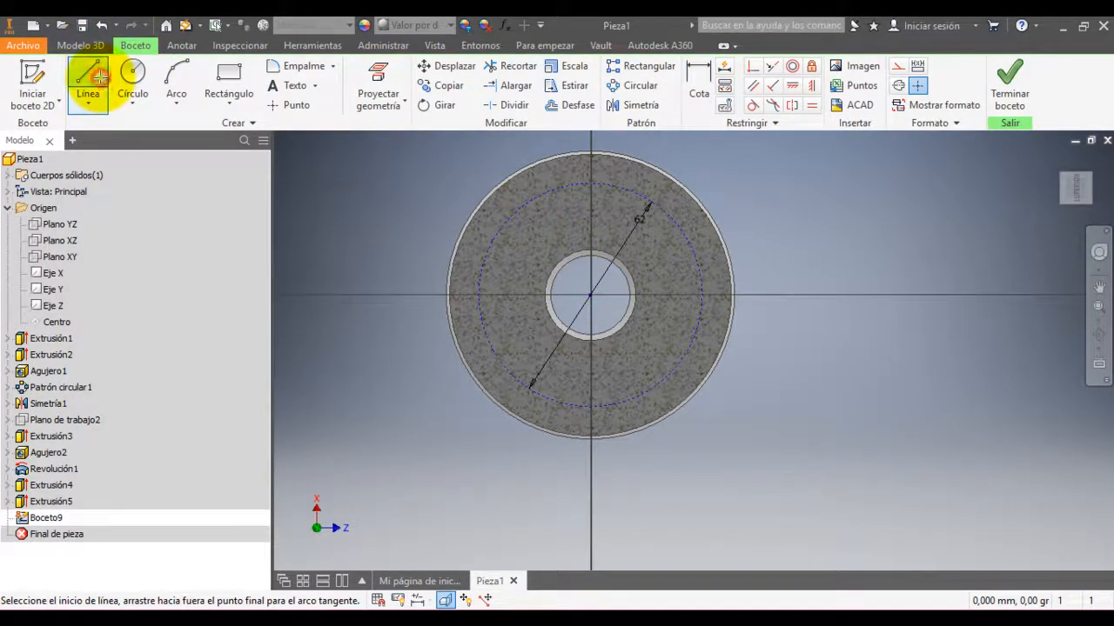
click(590, 296)
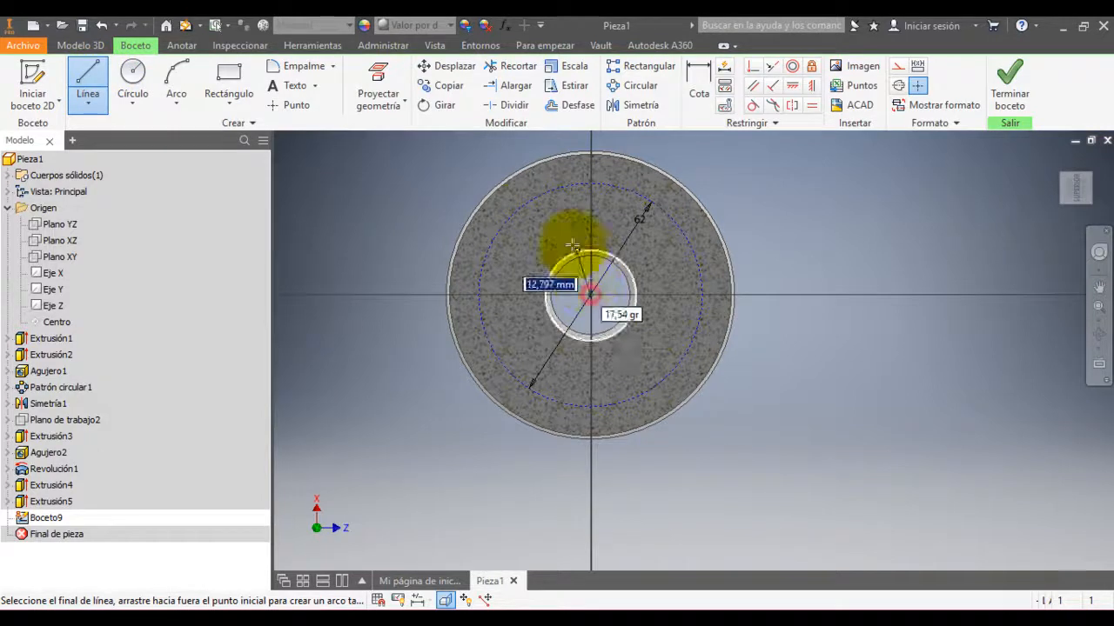
double_click(590, 185)
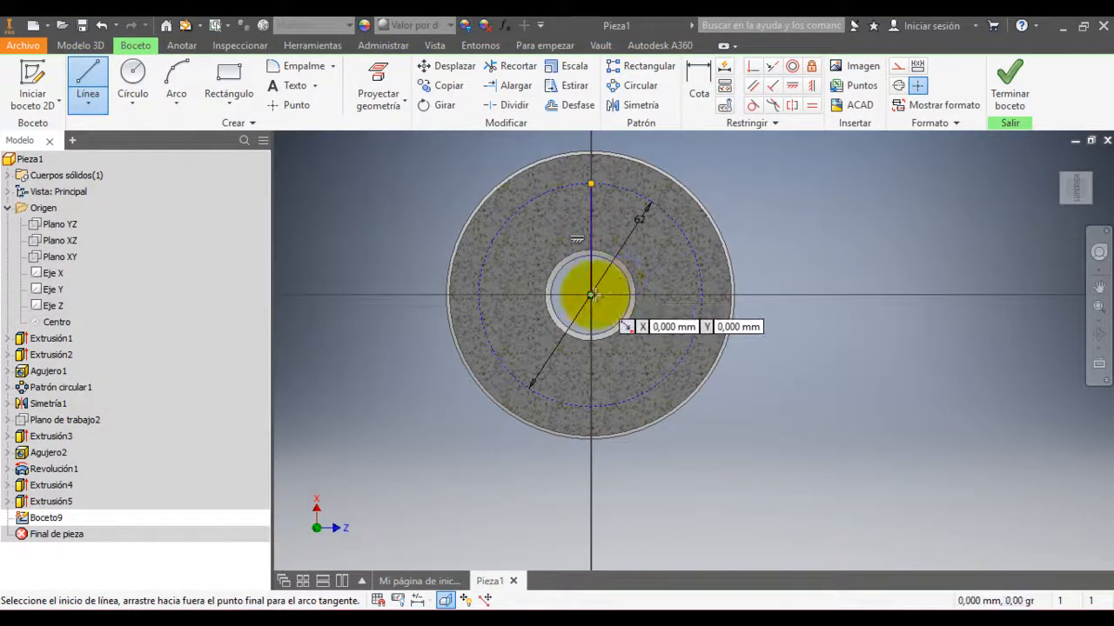
drag(591, 296, 653, 221)
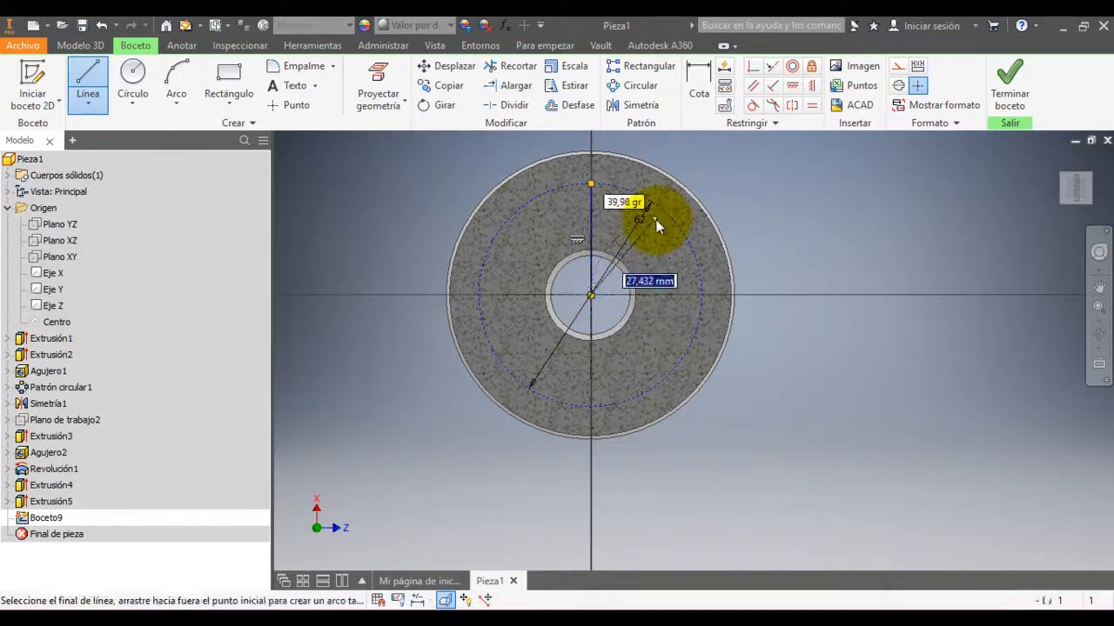
click(663, 212)
key(Escape)
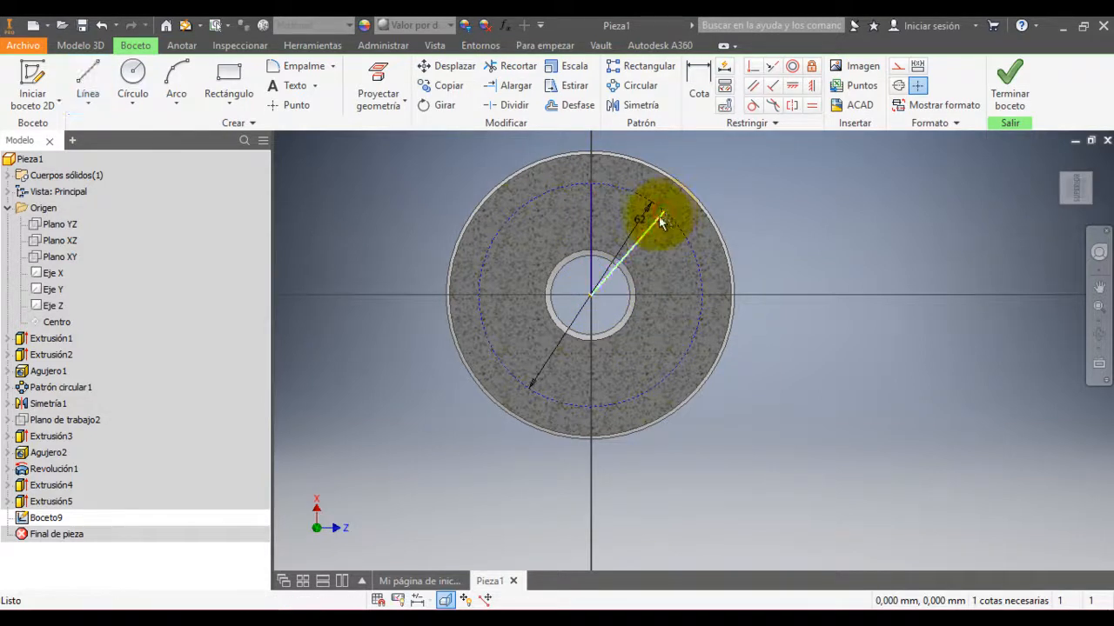
Step: Convert the oblique and vertical lines on the flange to construction geometry
right_click(660, 222)
click(725, 187)
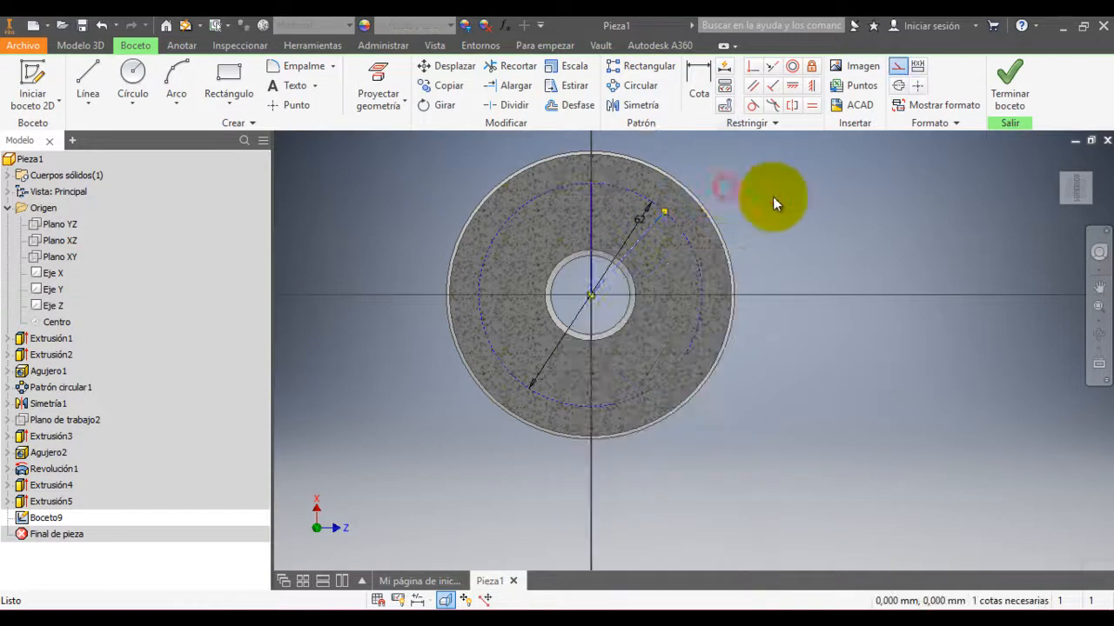
click(590, 213)
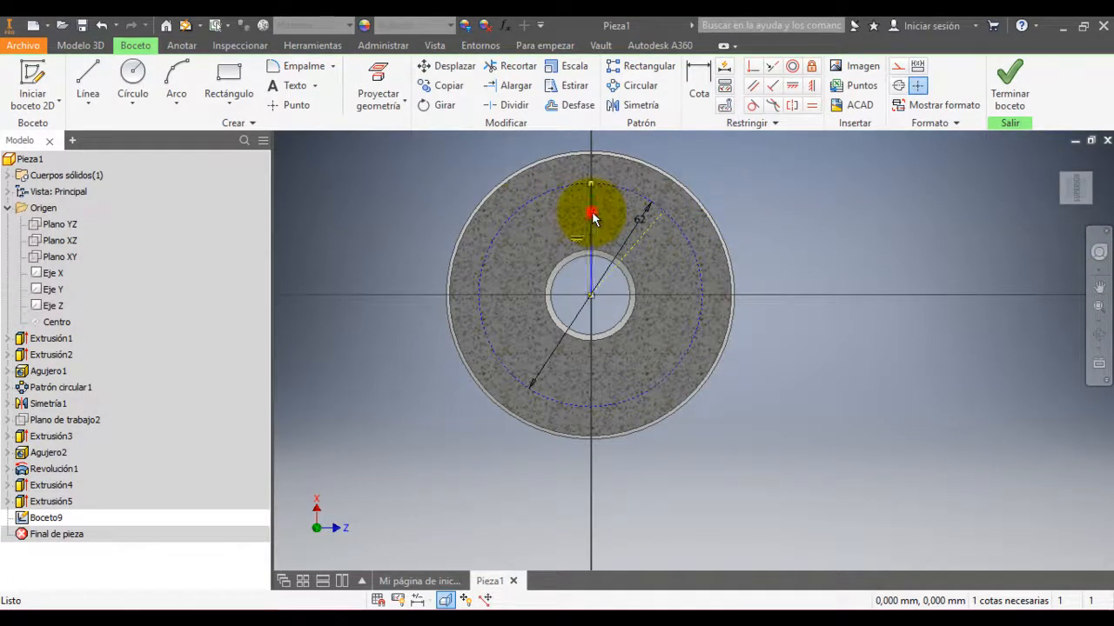
right_click(592, 218)
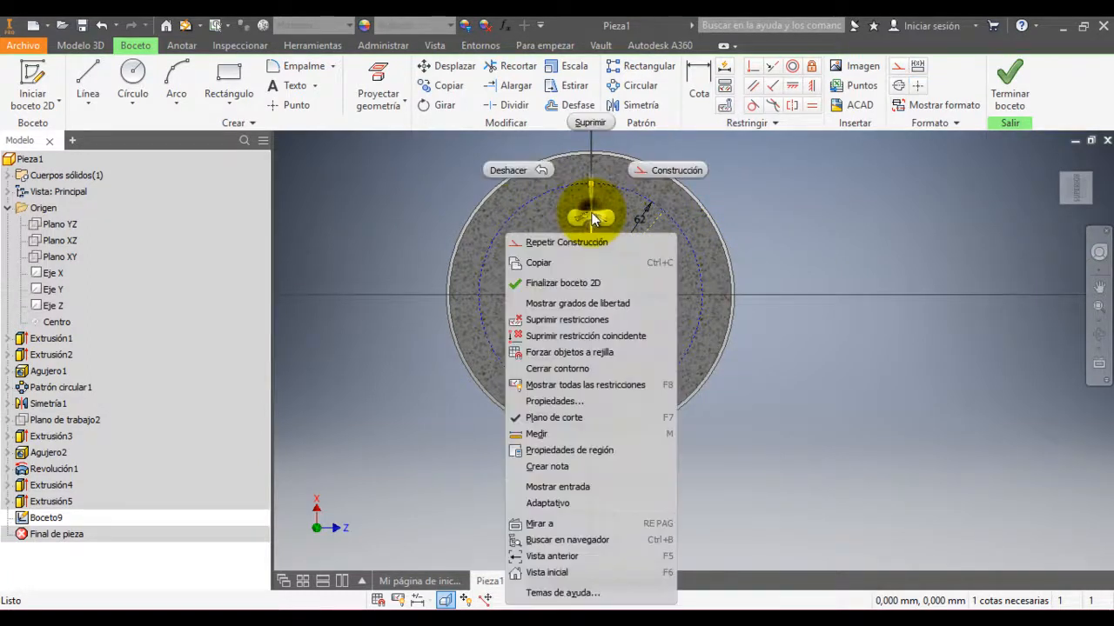
click(660, 174)
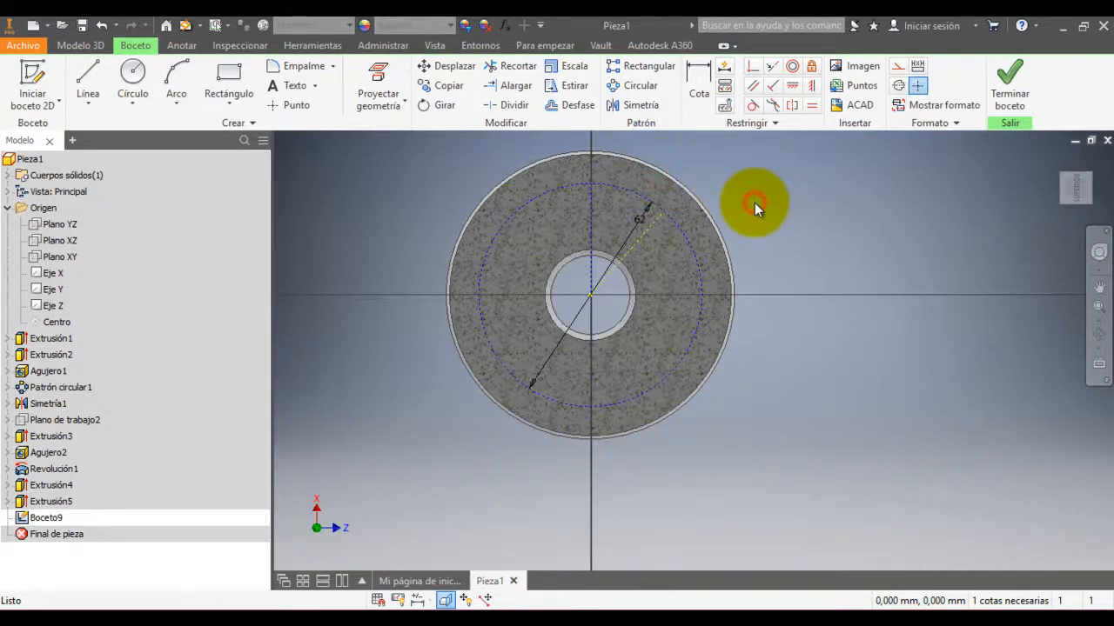
Step: Dimension the angle between the two construction lines as 60° and finish the flange sketch
click(699, 87)
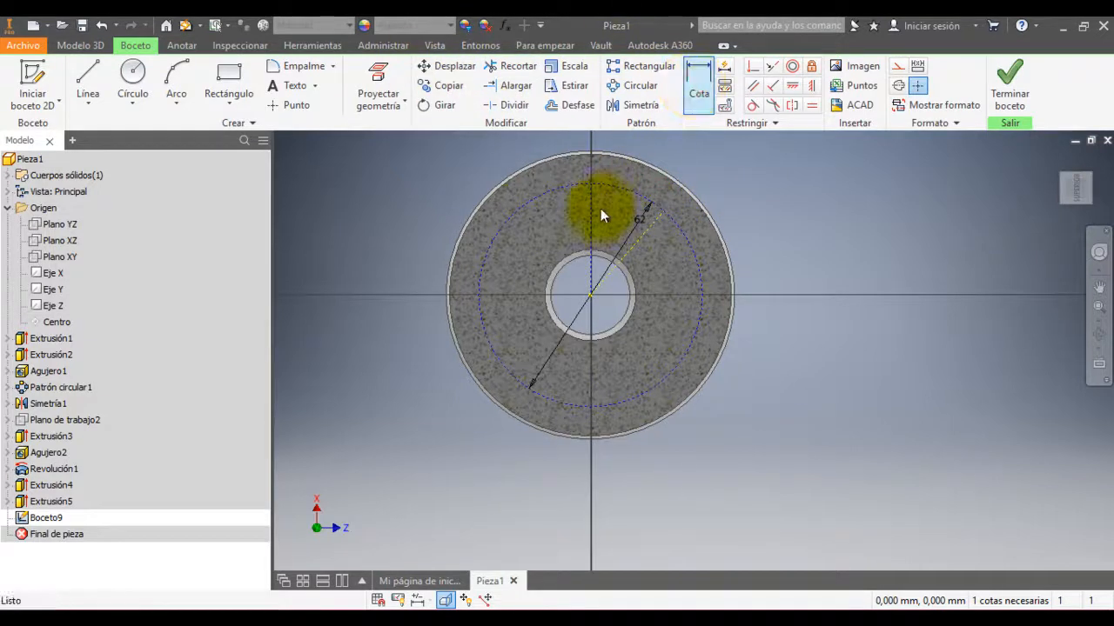
key(Escape)
click(593, 209)
click(644, 232)
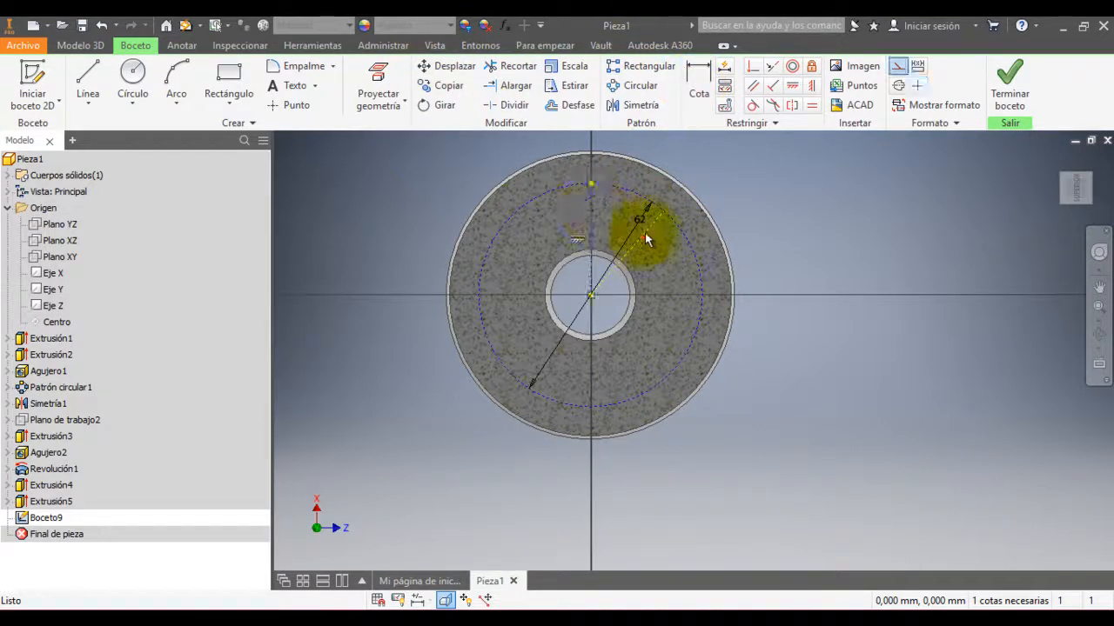
click(699, 87)
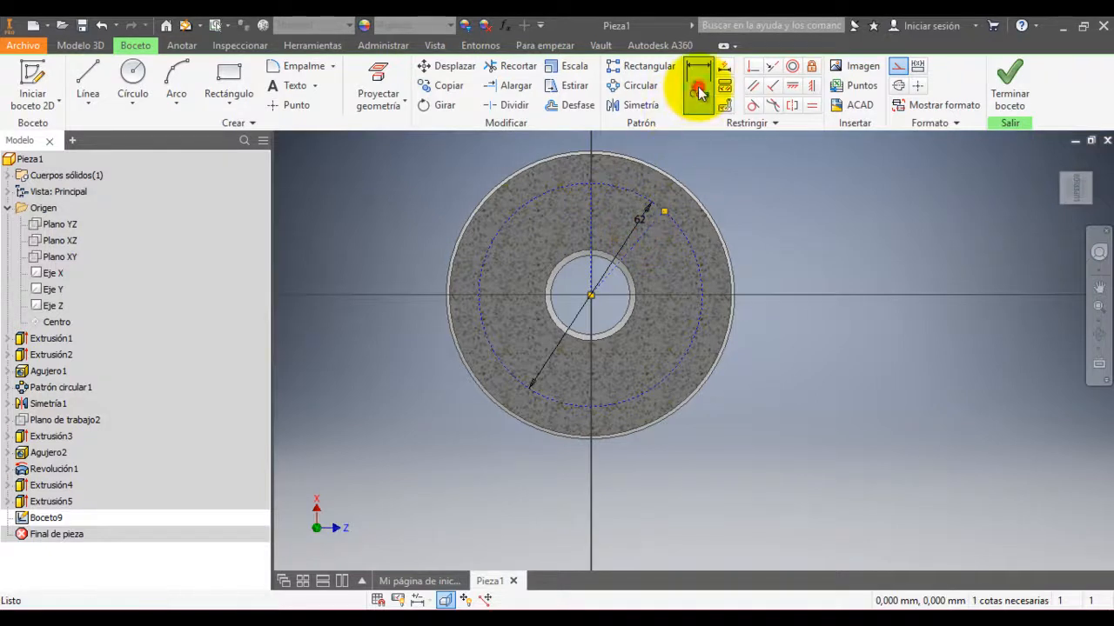
click(591, 227)
click(648, 231)
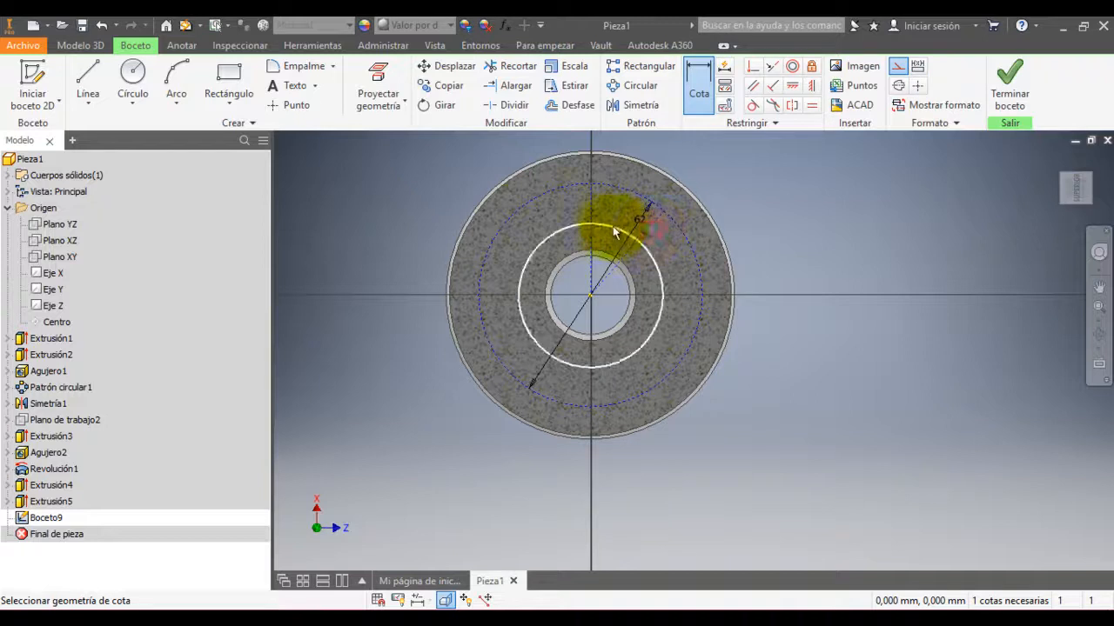
click(616, 211)
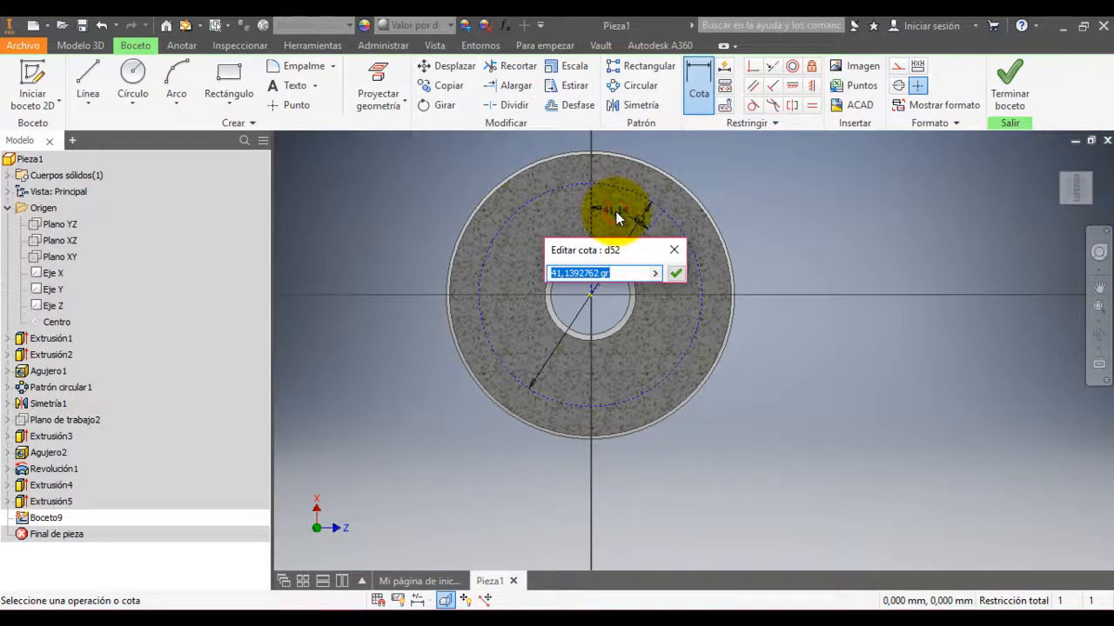
text(60)
key(Return)
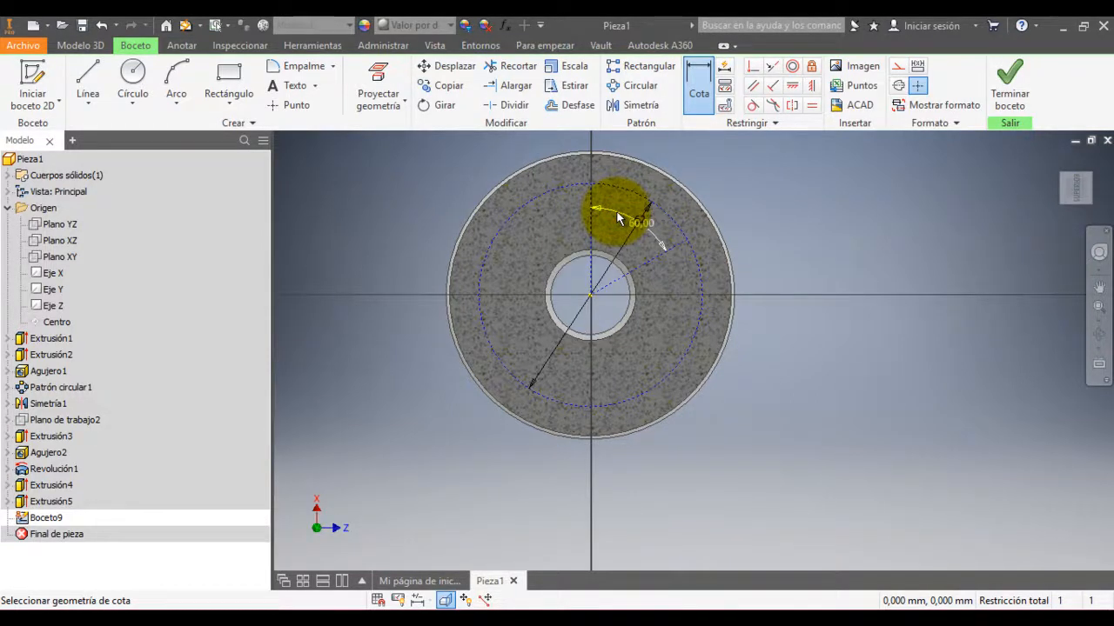
click(1002, 90)
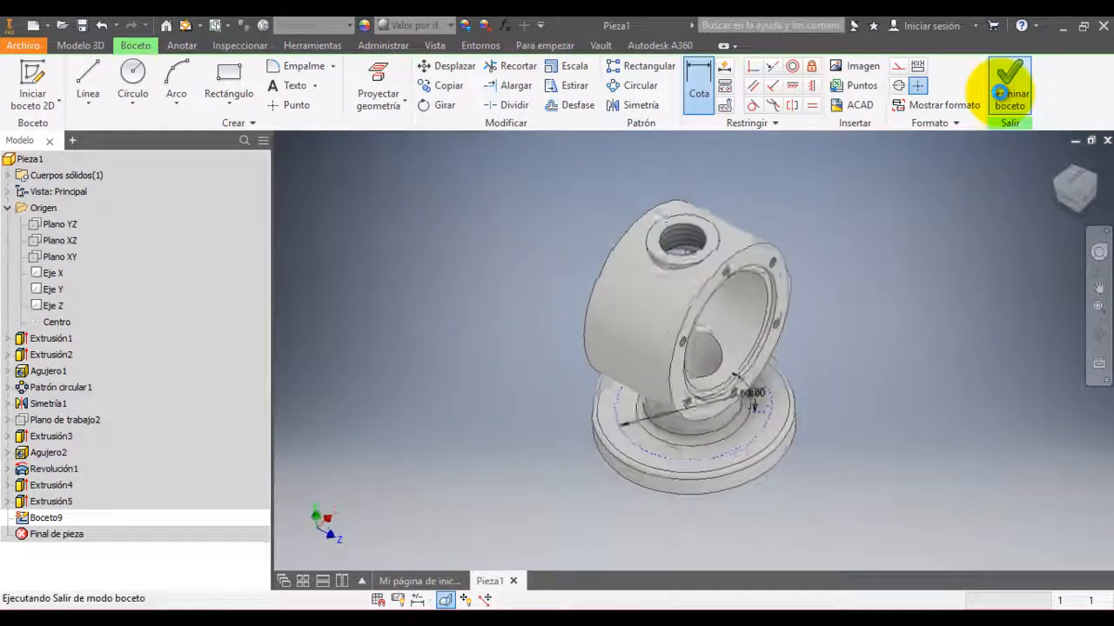
Step: Make a plain 8 mm hole through the flange at the oblique line's outer endpoint, with the Pasante termination
click(125, 94)
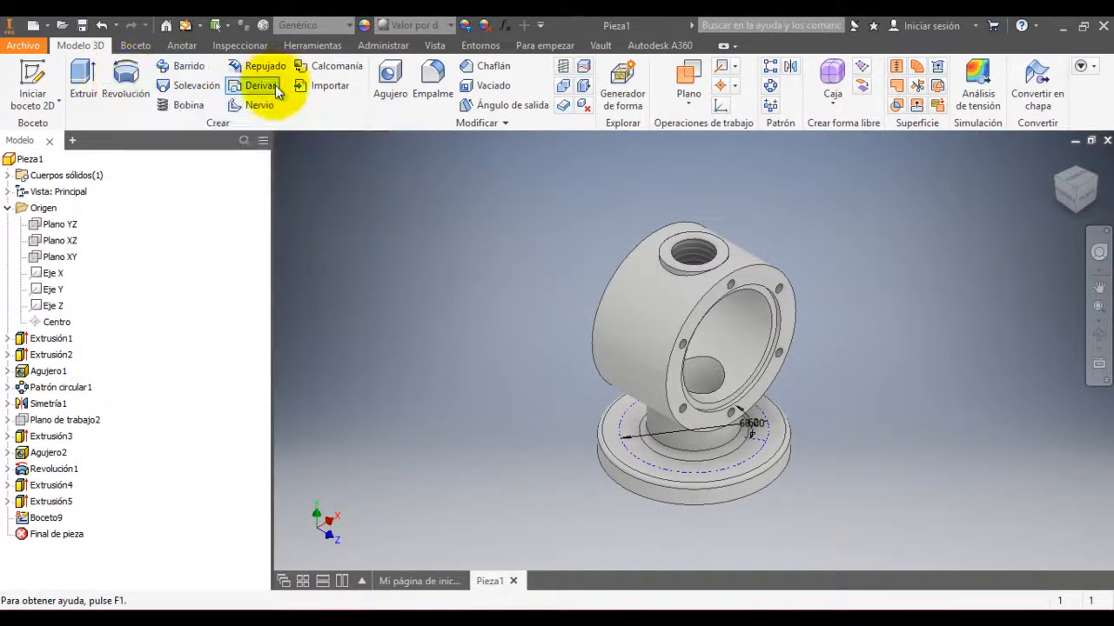
click(391, 82)
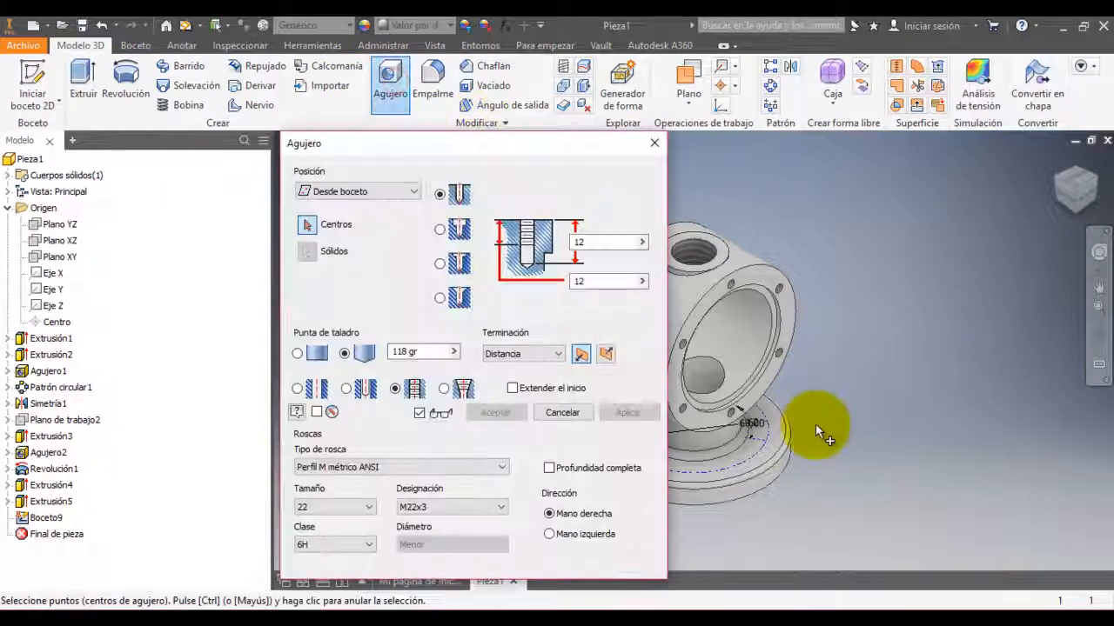
click(767, 442)
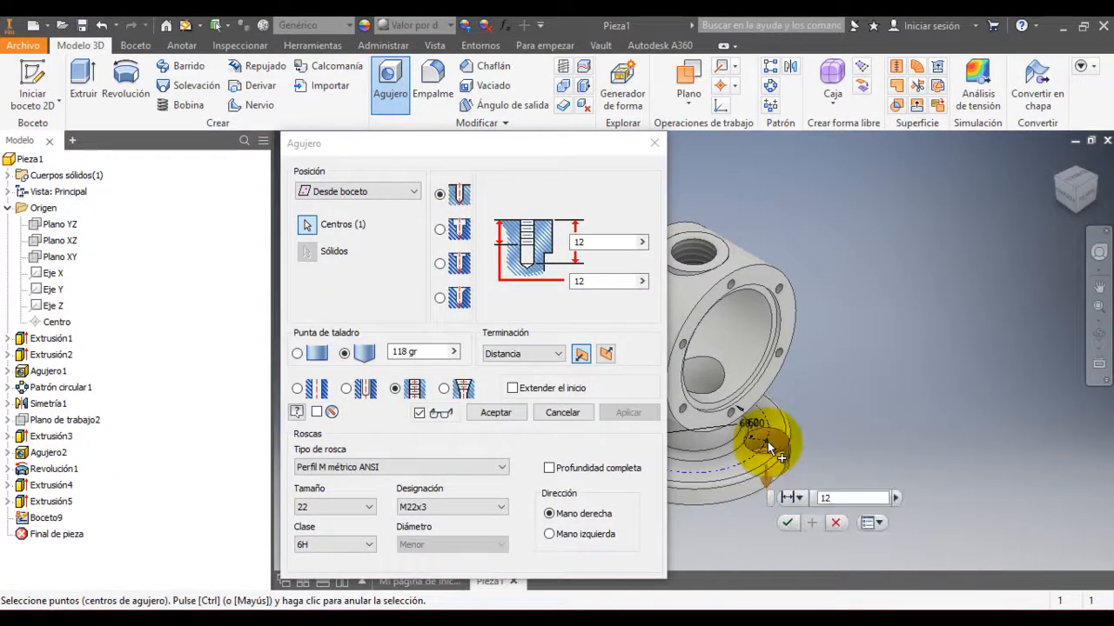
click(297, 389)
drag(612, 282, 564, 287)
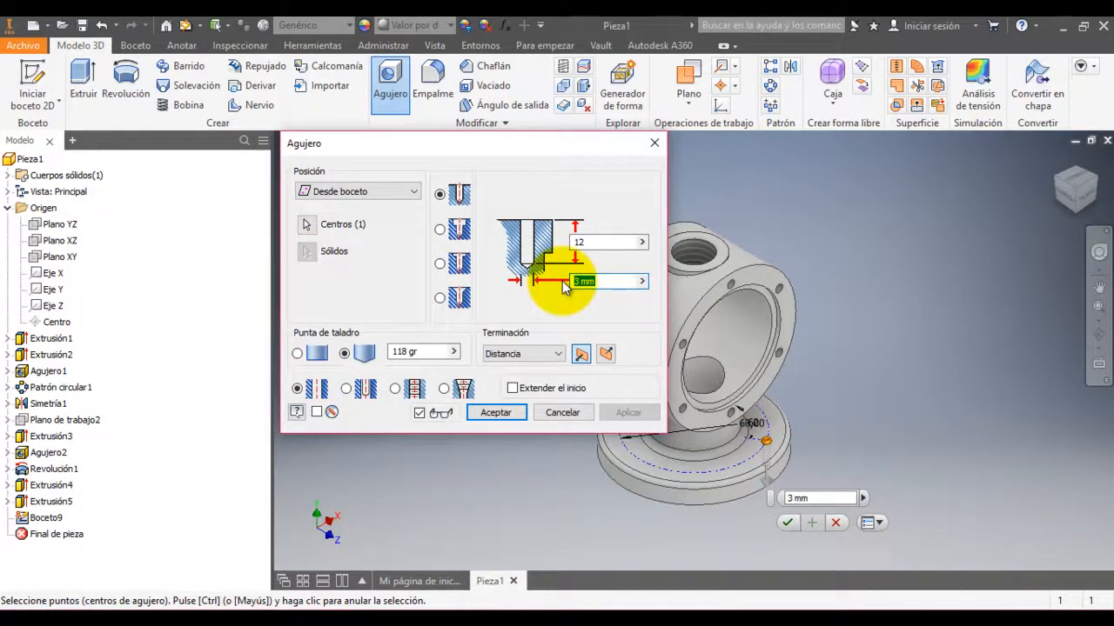
click(557, 353)
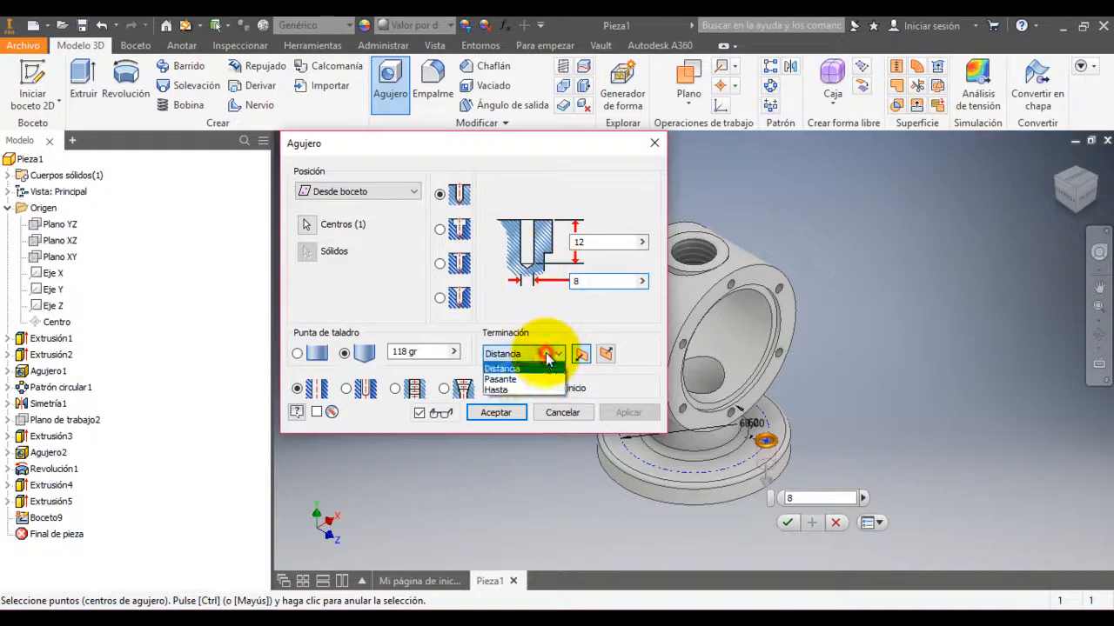
click(503, 379)
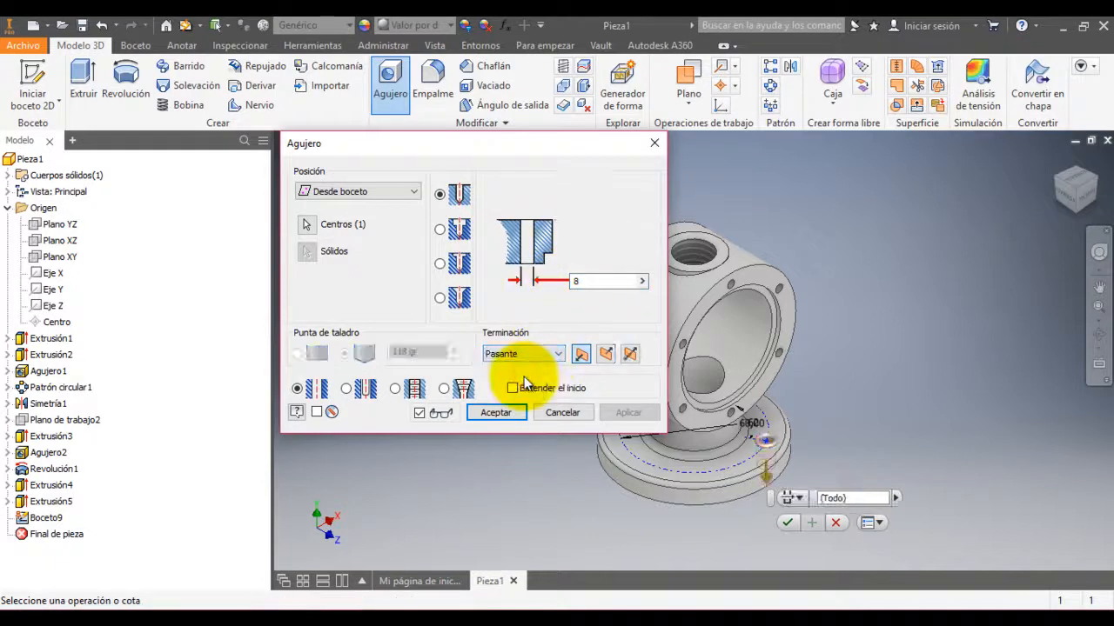
click(497, 412)
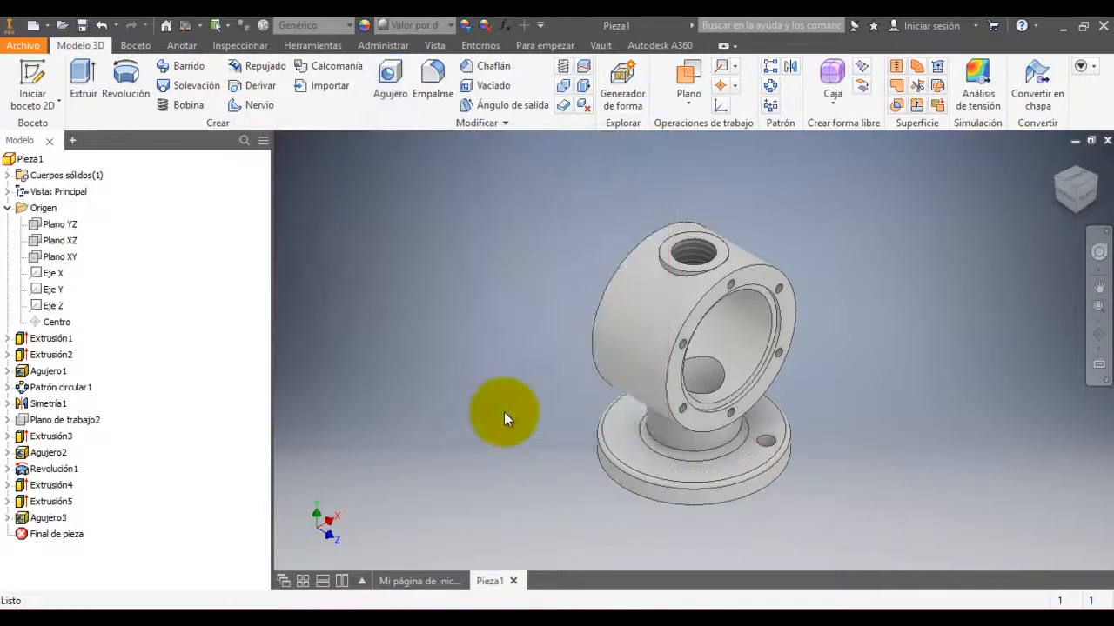
Step: Create a circular pattern of the flange hole with 6 occurrences over 360° about the flange's axis
click(771, 87)
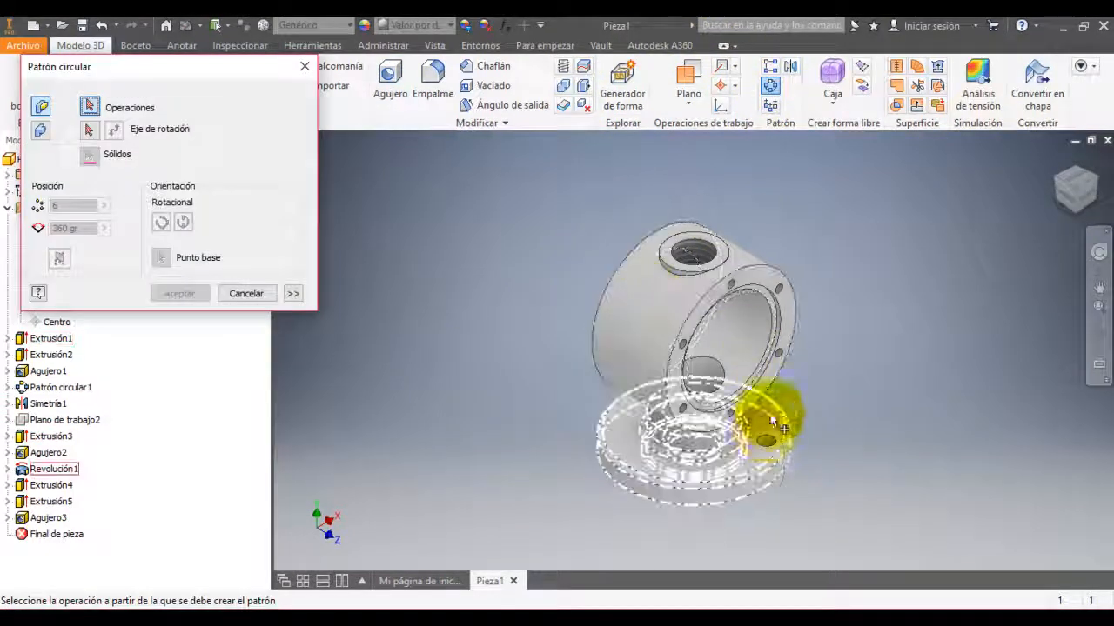
click(767, 440)
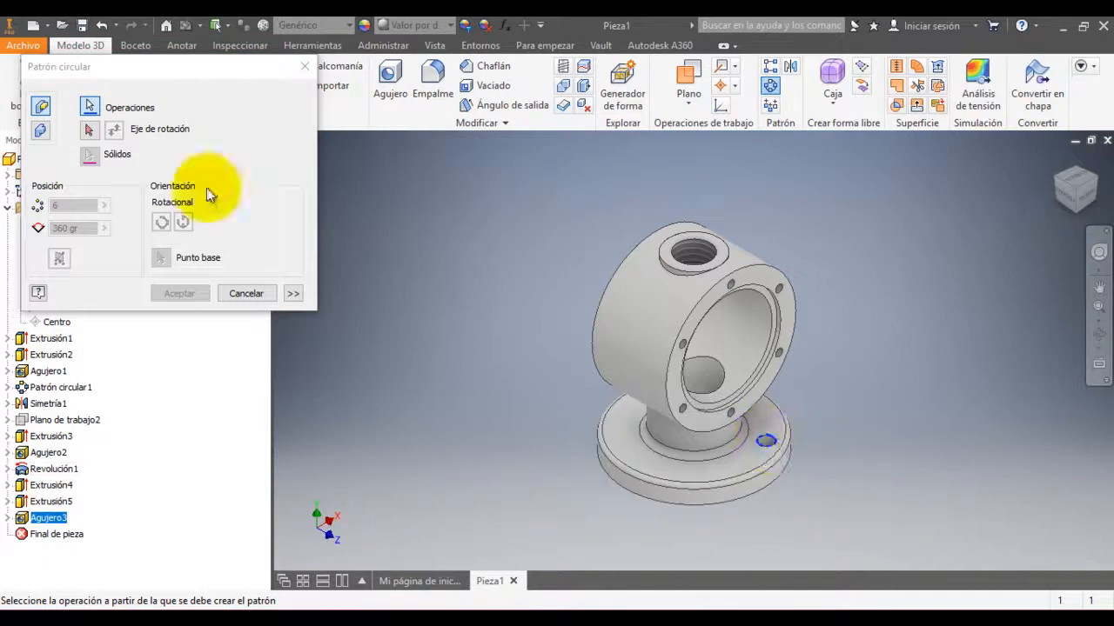
click(90, 131)
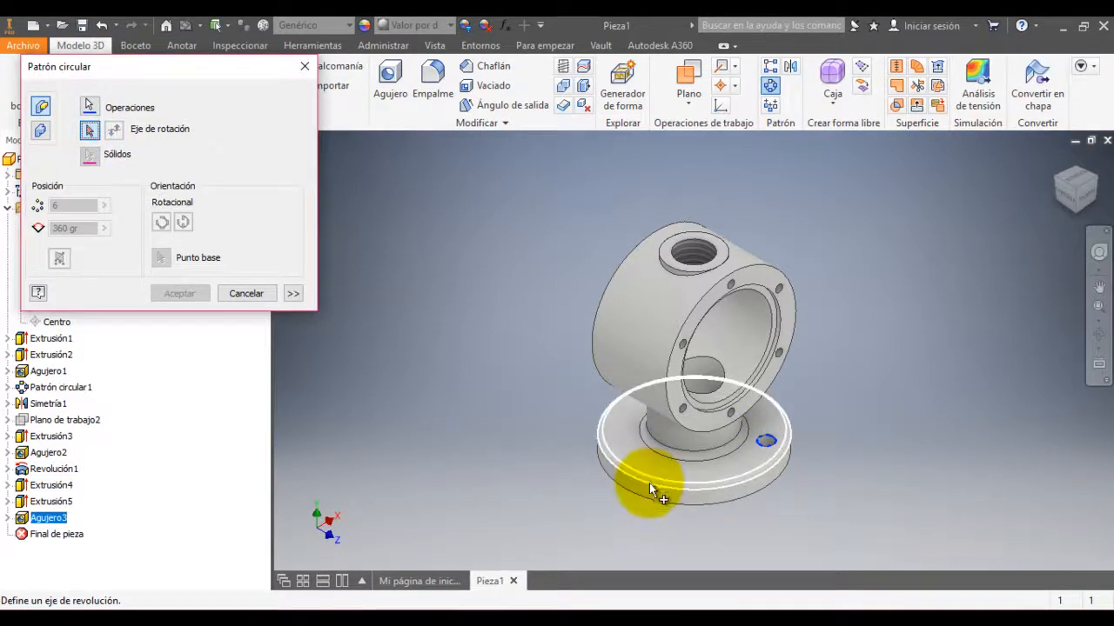
click(649, 493)
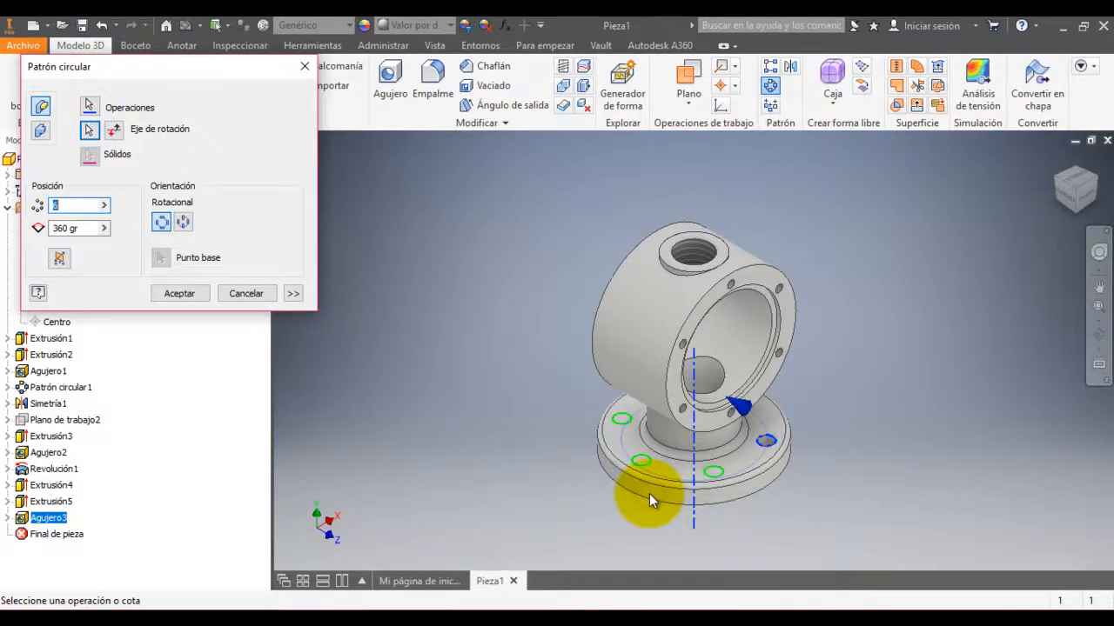
text(6)
click(172, 296)
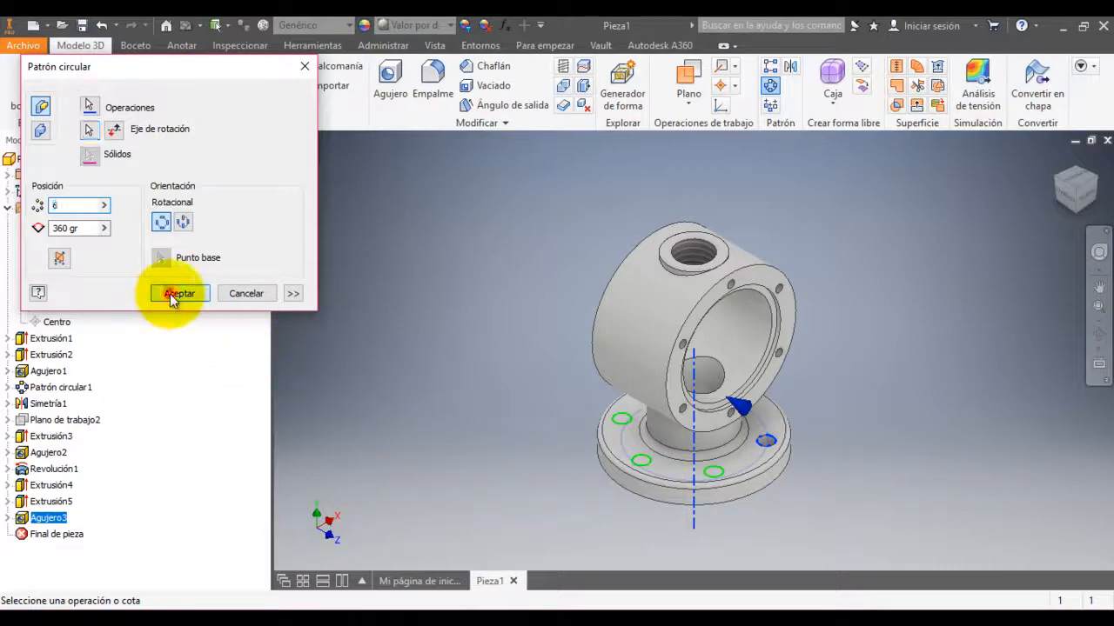
Step: Fillet the edge where the neck meets the cylindrical body with a 2 mm constant radius, checking the body's PDF drawing
click(1077, 214)
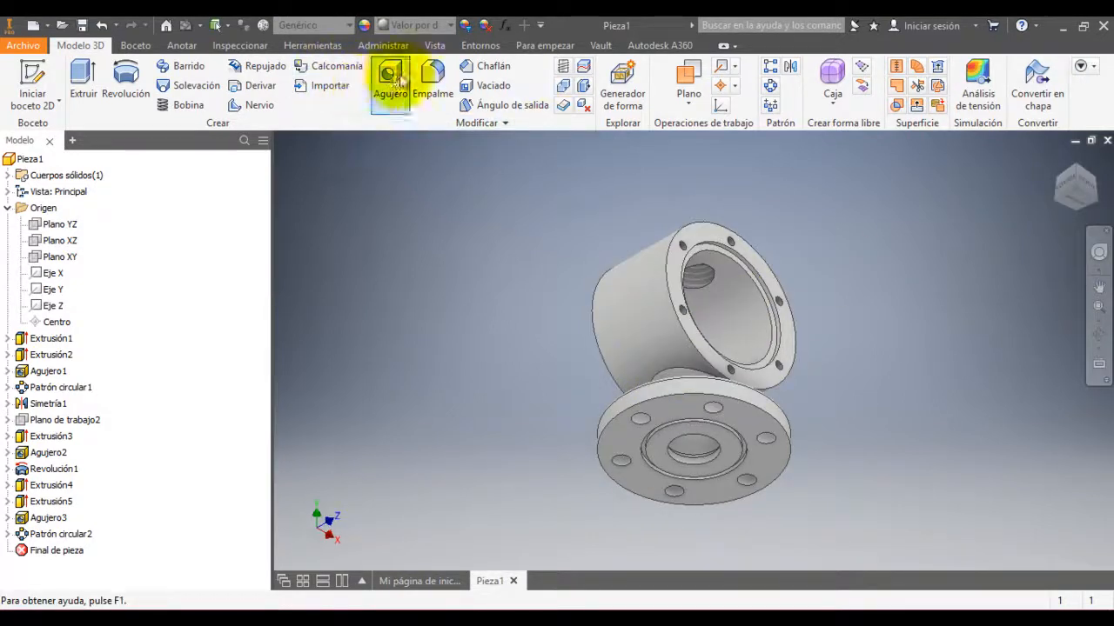
click(433, 77)
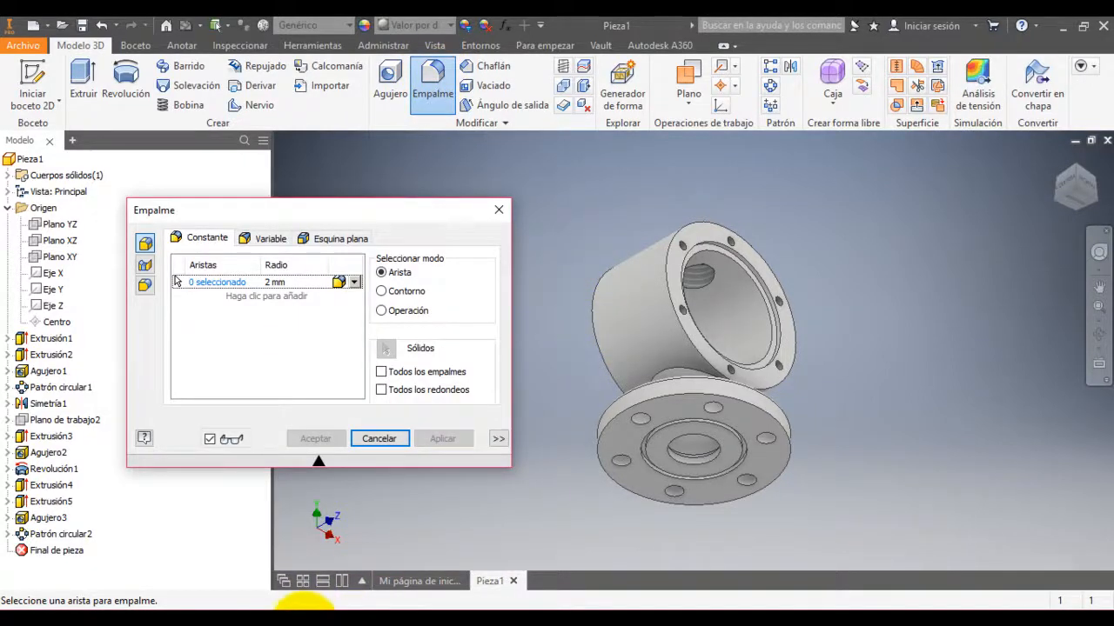
click(301, 616)
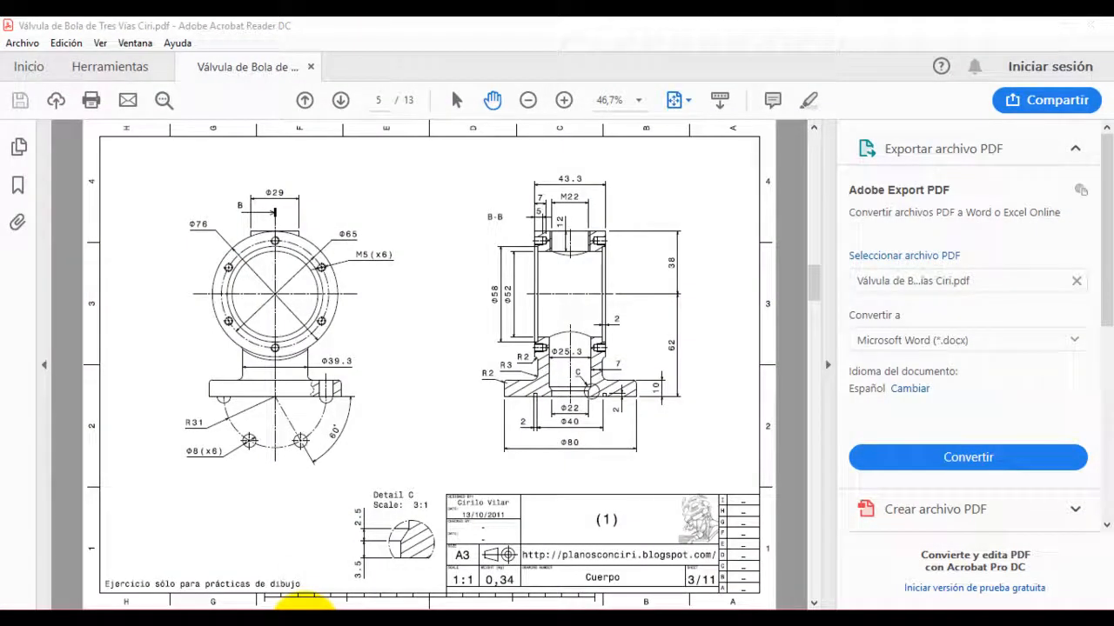
click(300, 613)
click(667, 372)
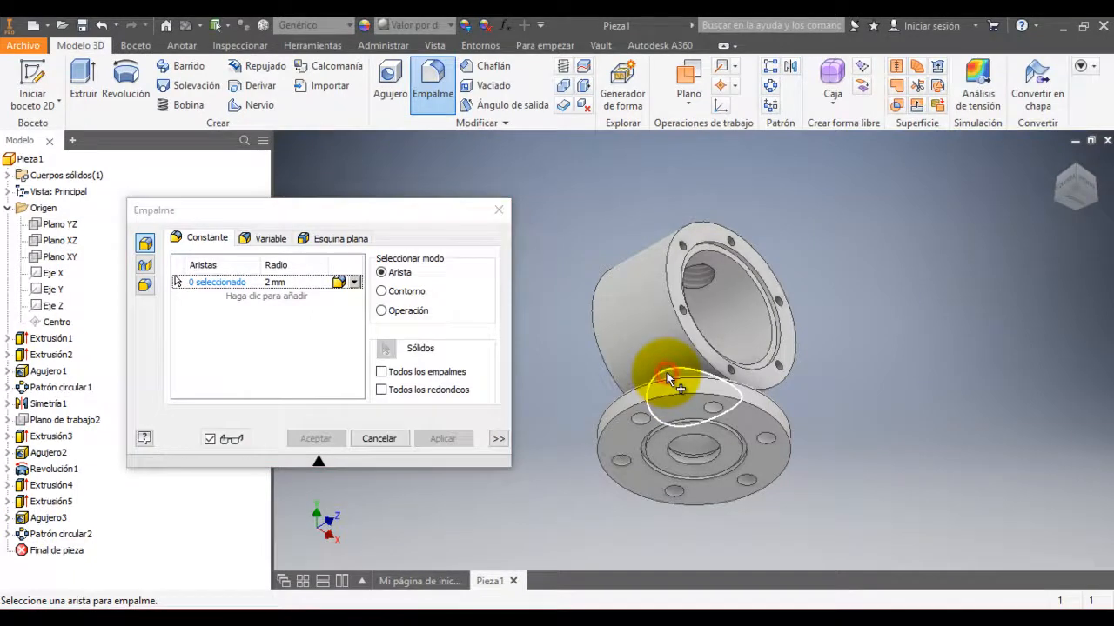
click(667, 373)
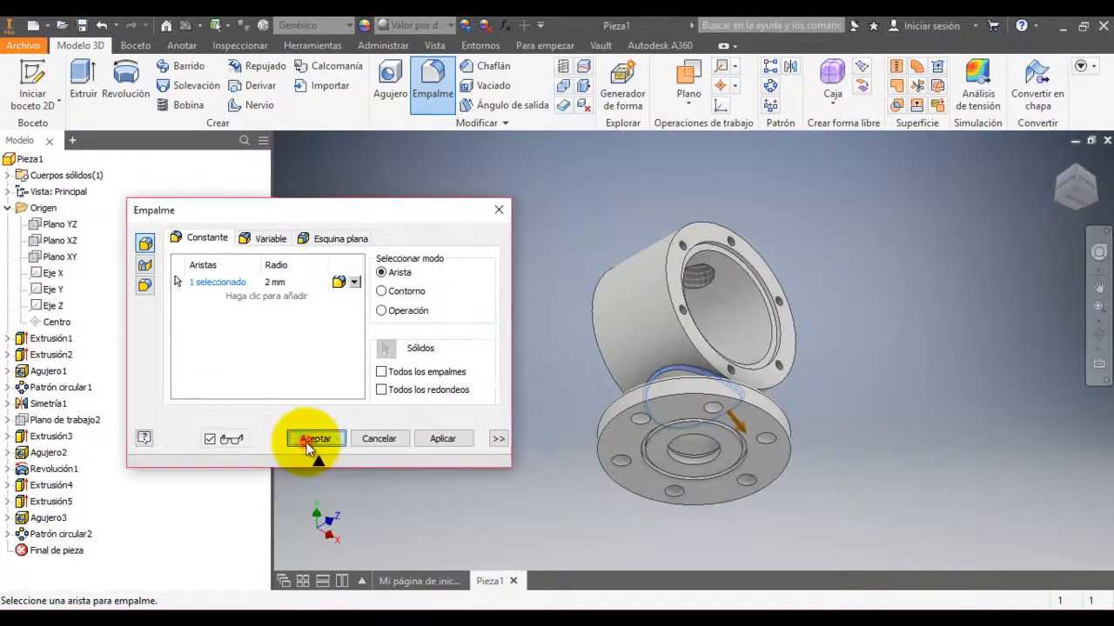
click(306, 441)
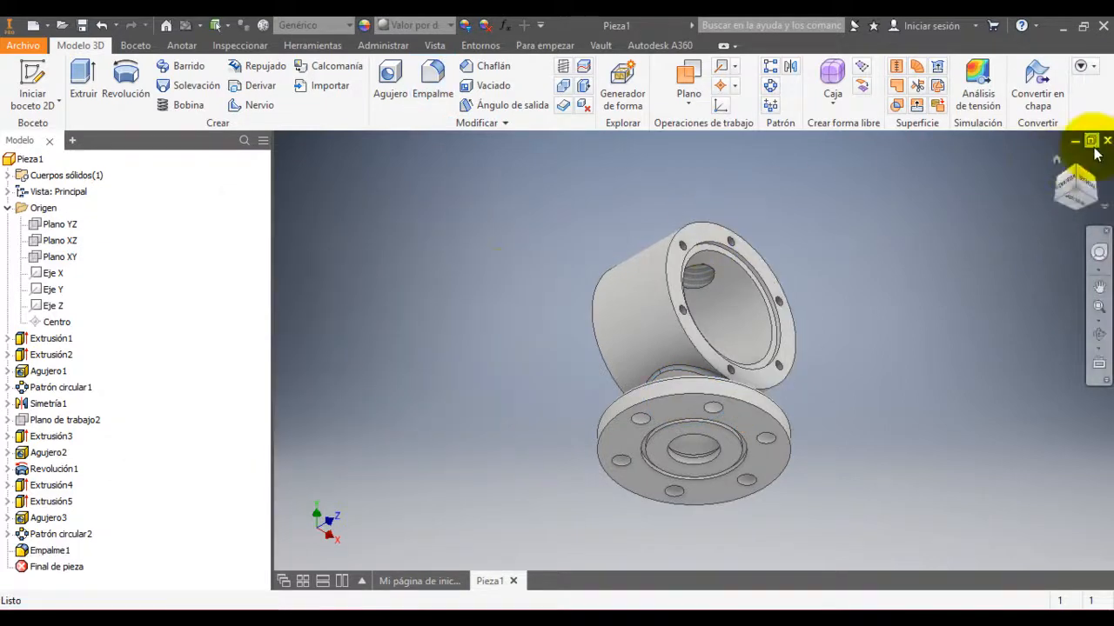
Step: Inspect the valve body from the side and in isometric views, and switch to Acrobat Reader to view the Bola drawing on page 6
click(1052, 162)
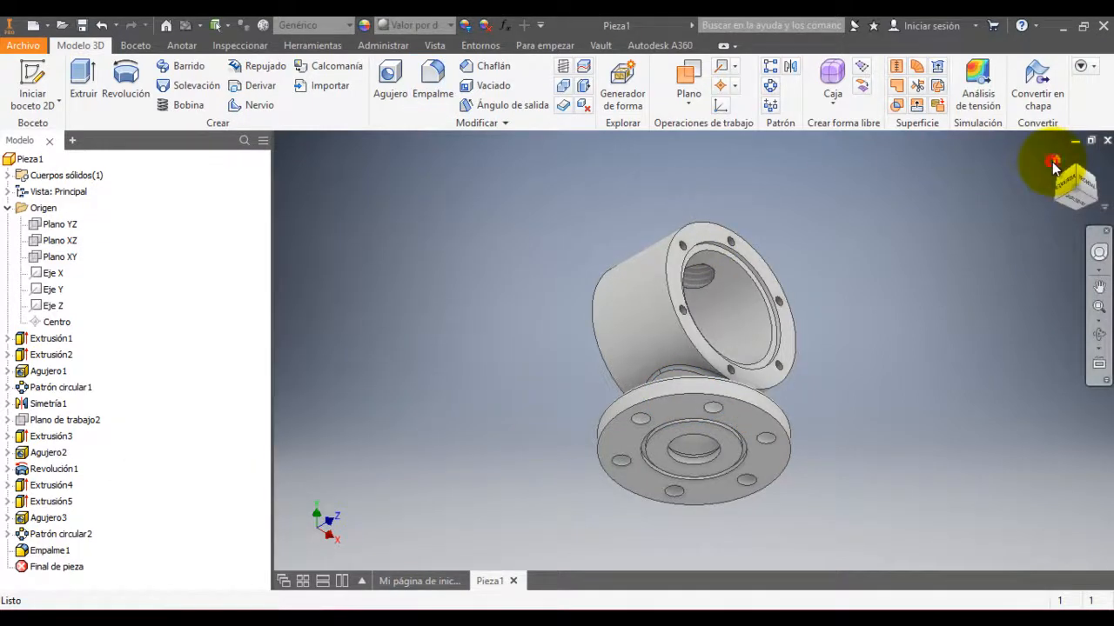
click(1093, 193)
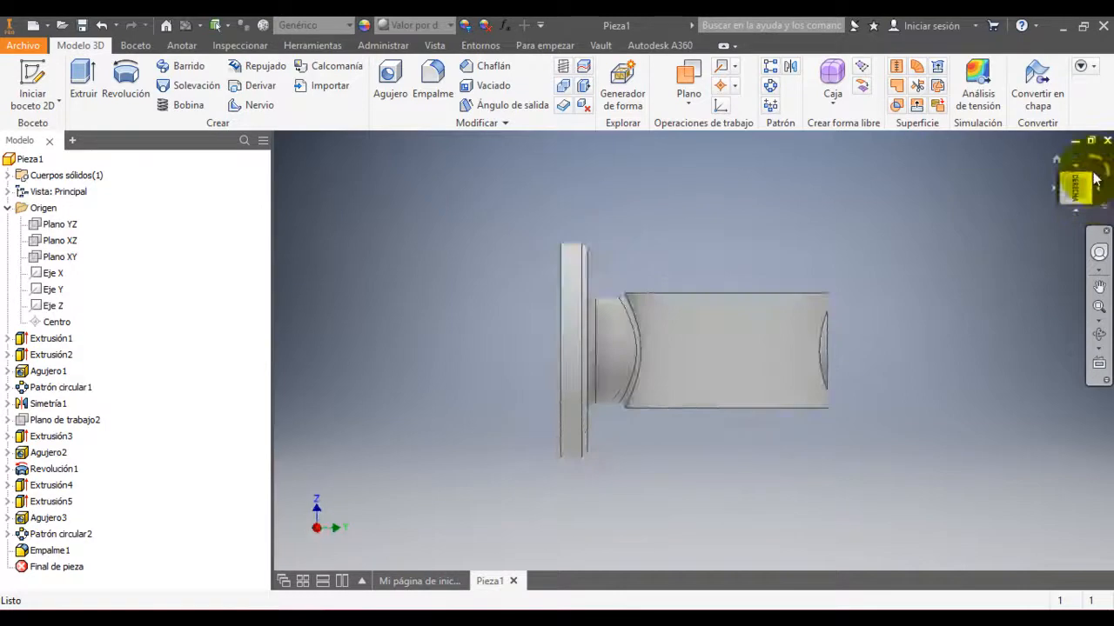
click(1093, 165)
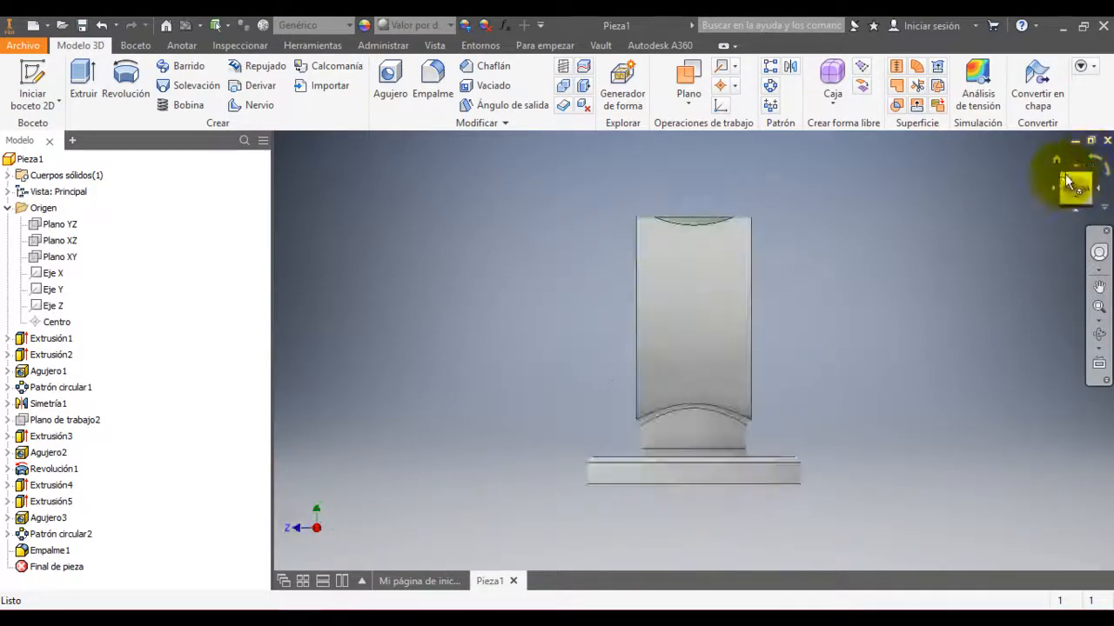
click(1061, 174)
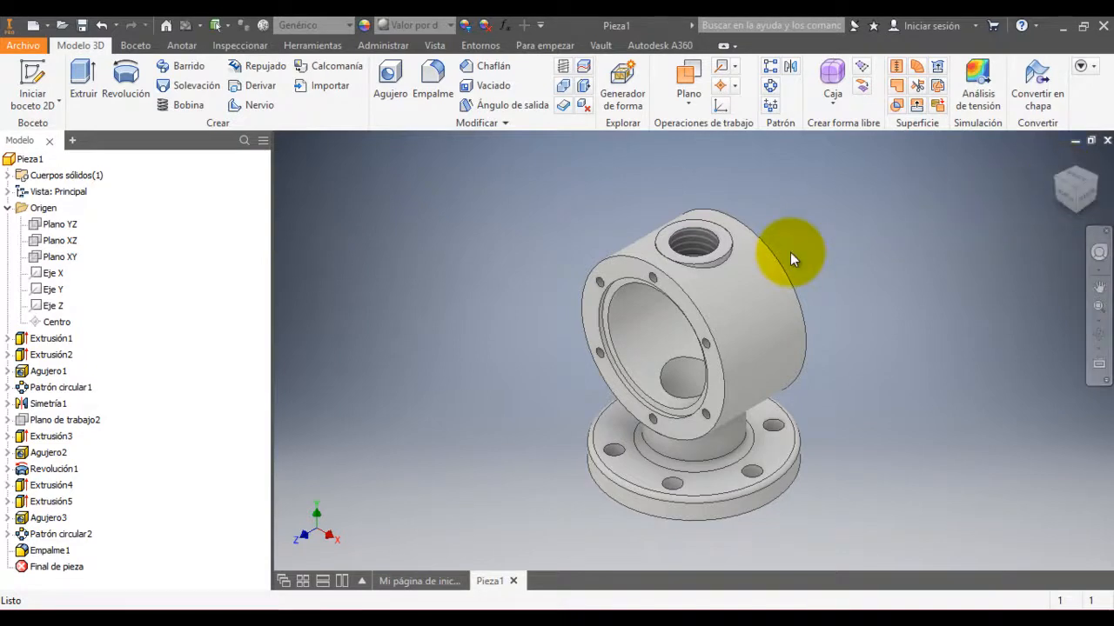
click(1096, 178)
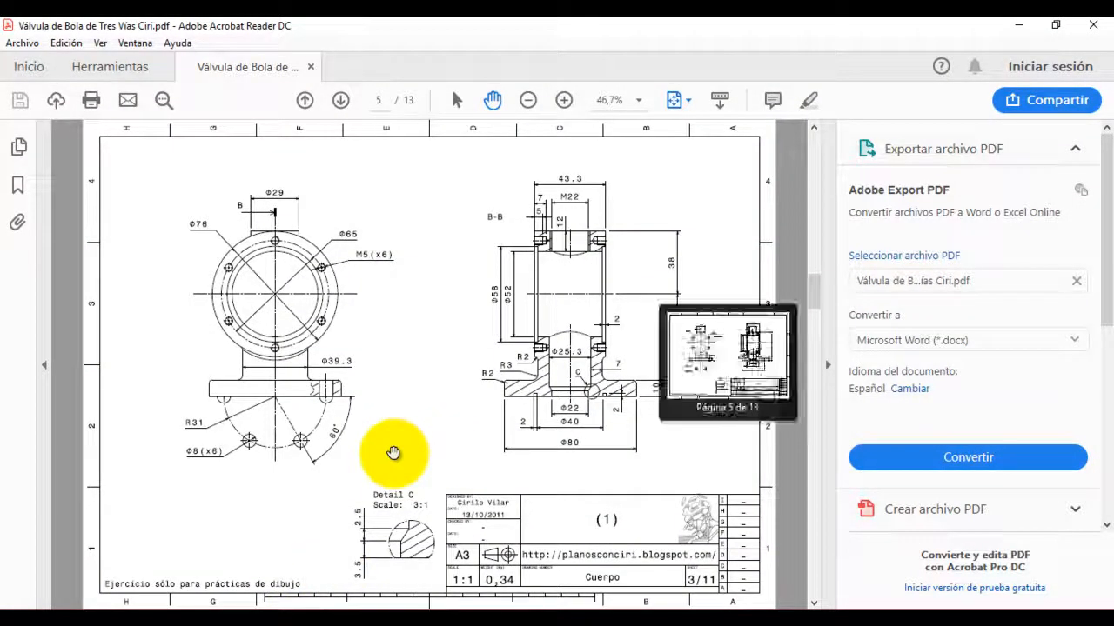
click(813, 603)
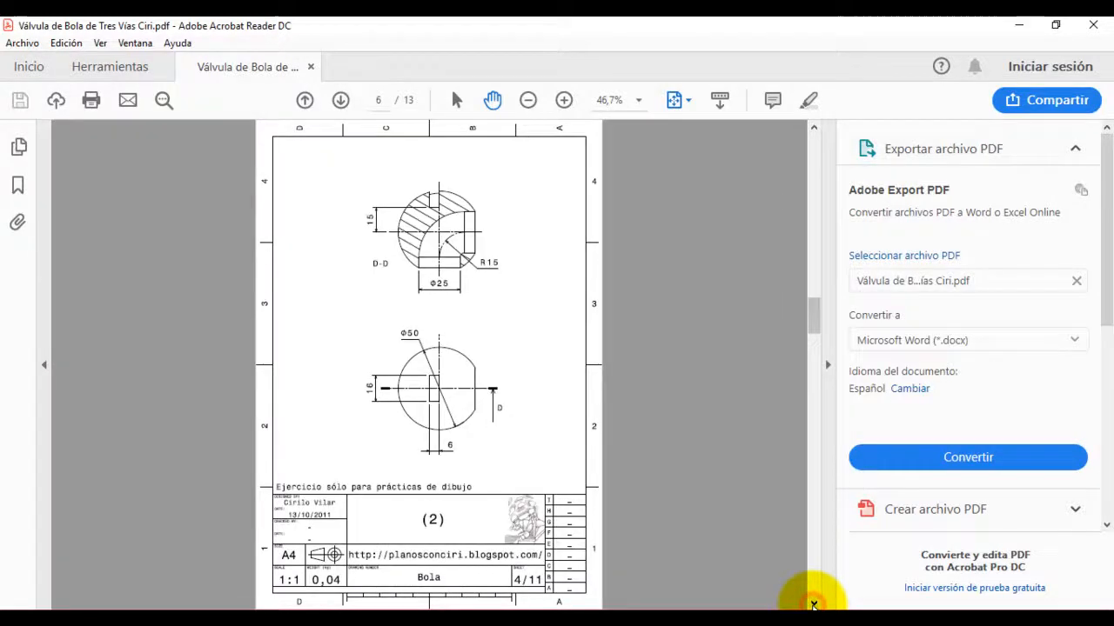